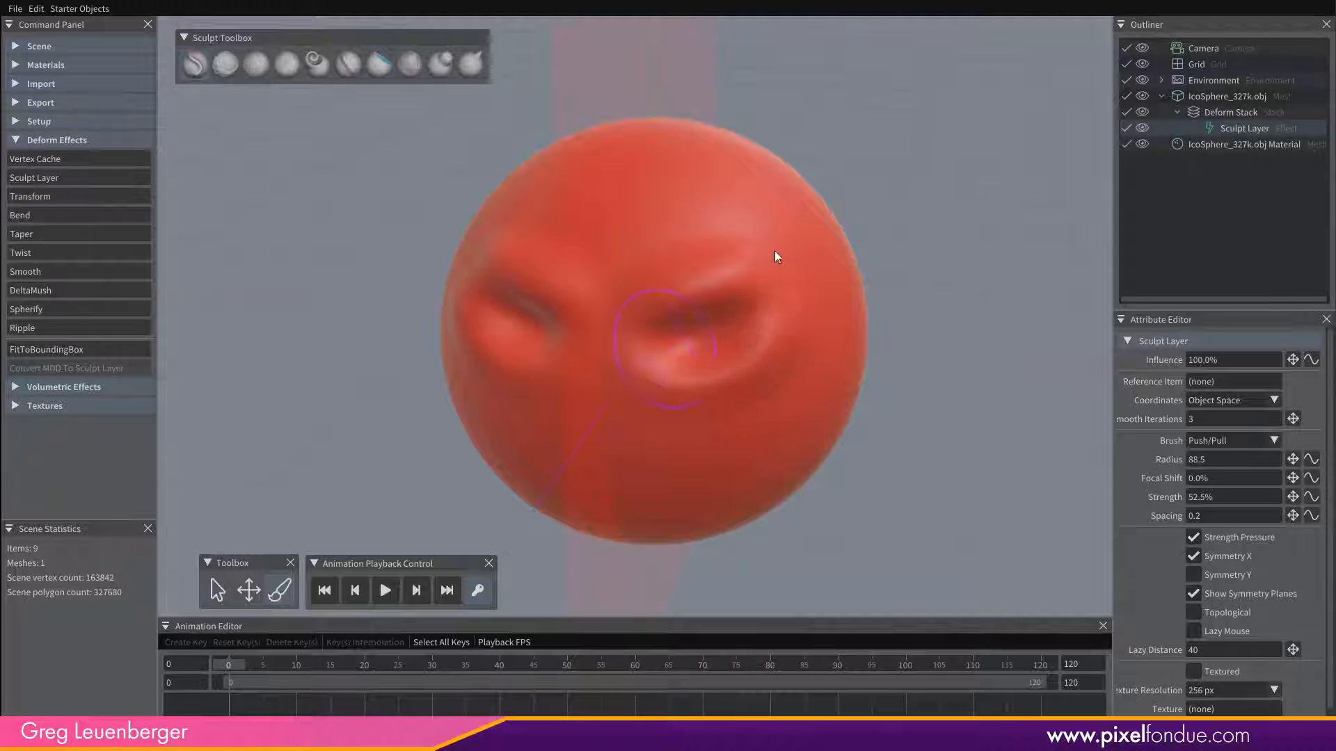
Sculpt a nose and puffy cheeks under the eyes on the red sphere with the symmetric Push/Pull brush.
mouse_move(961, 361)
middle_down()
mouse_move(775, 327)
mouse_move(942, 328)
middle_up()
mouse_move(593, 361)
mouse_down()
mouse_move(624, 411)
mouse_move(661, 421)
mouse_up()
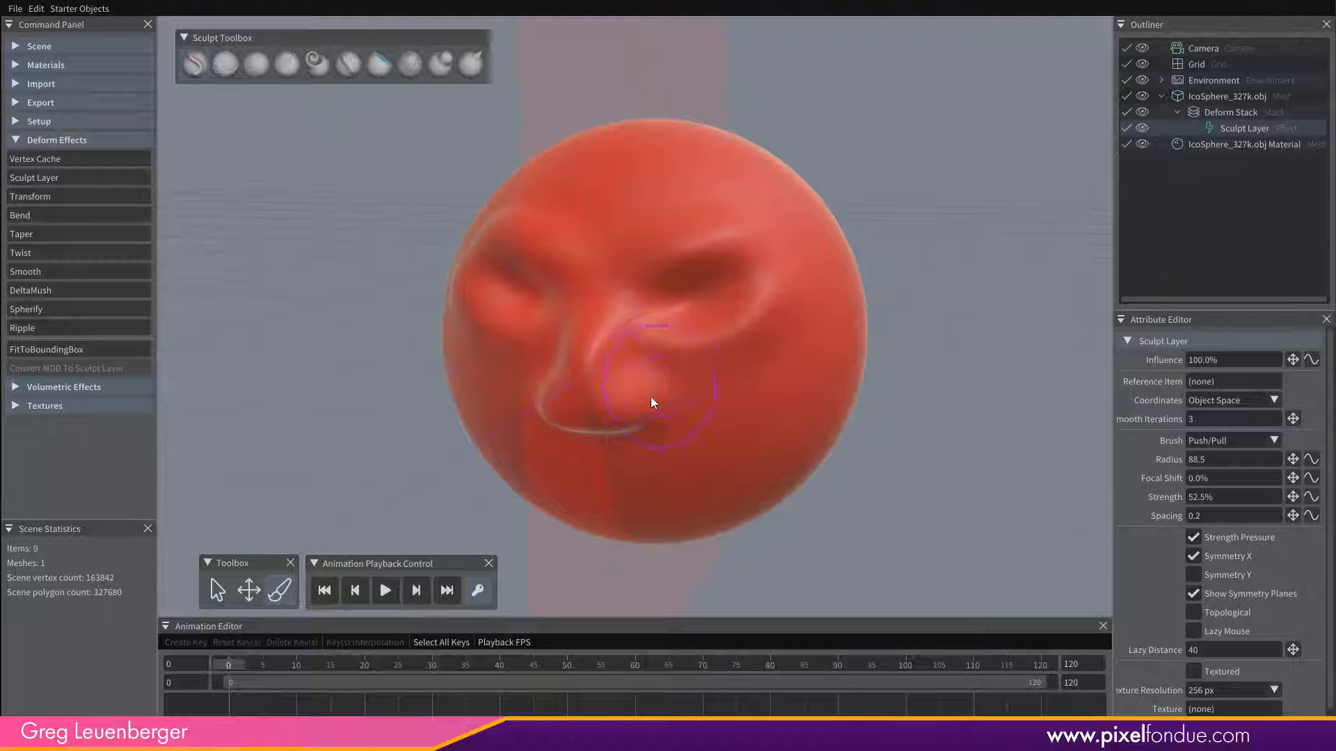
mouse_move(650, 397)
middle_down()
mouse_move(766, 355)
mouse_move(796, 265)
mouse_move(619, 339)
mouse_move(591, 398)
mouse_move(594, 277)
middle_up()
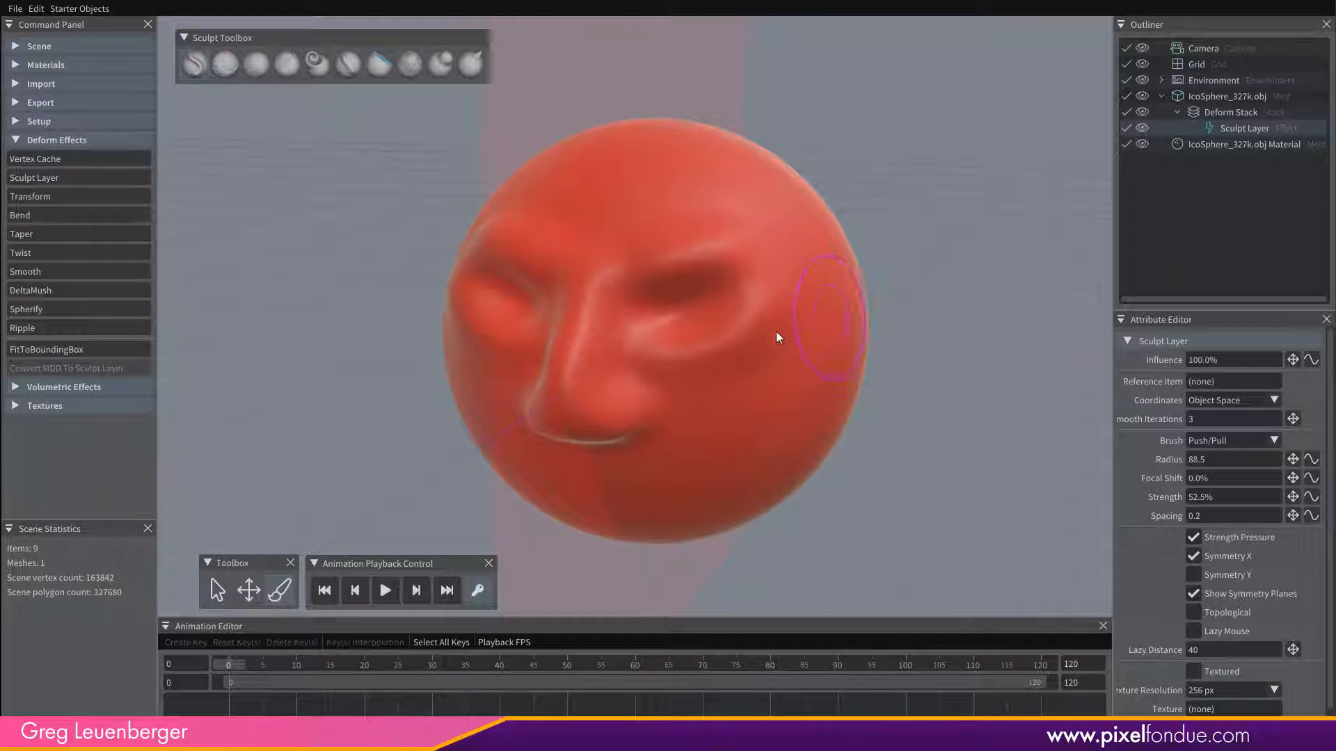
mouse_move(778, 337)
middle_down()
mouse_move(653, 316)
mouse_move(686, 299)
middle_up()
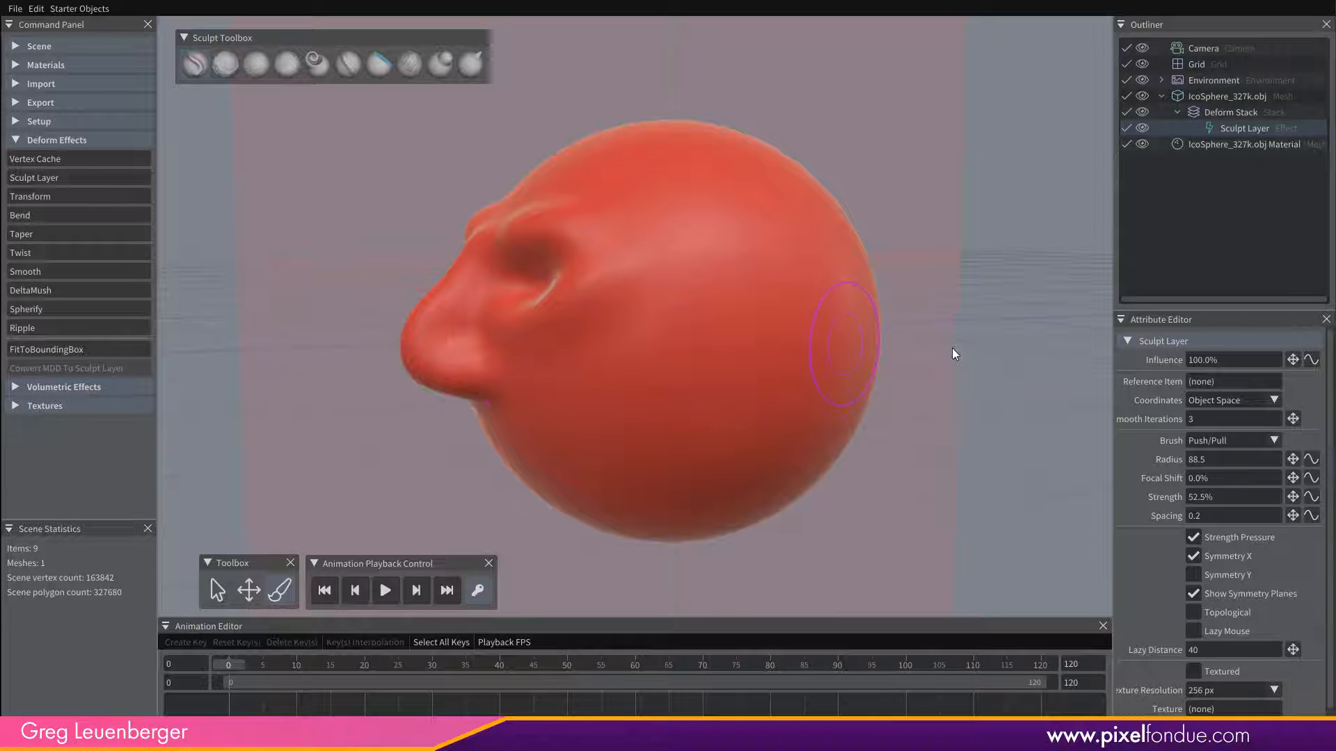
drag(951, 348, 975, 387)
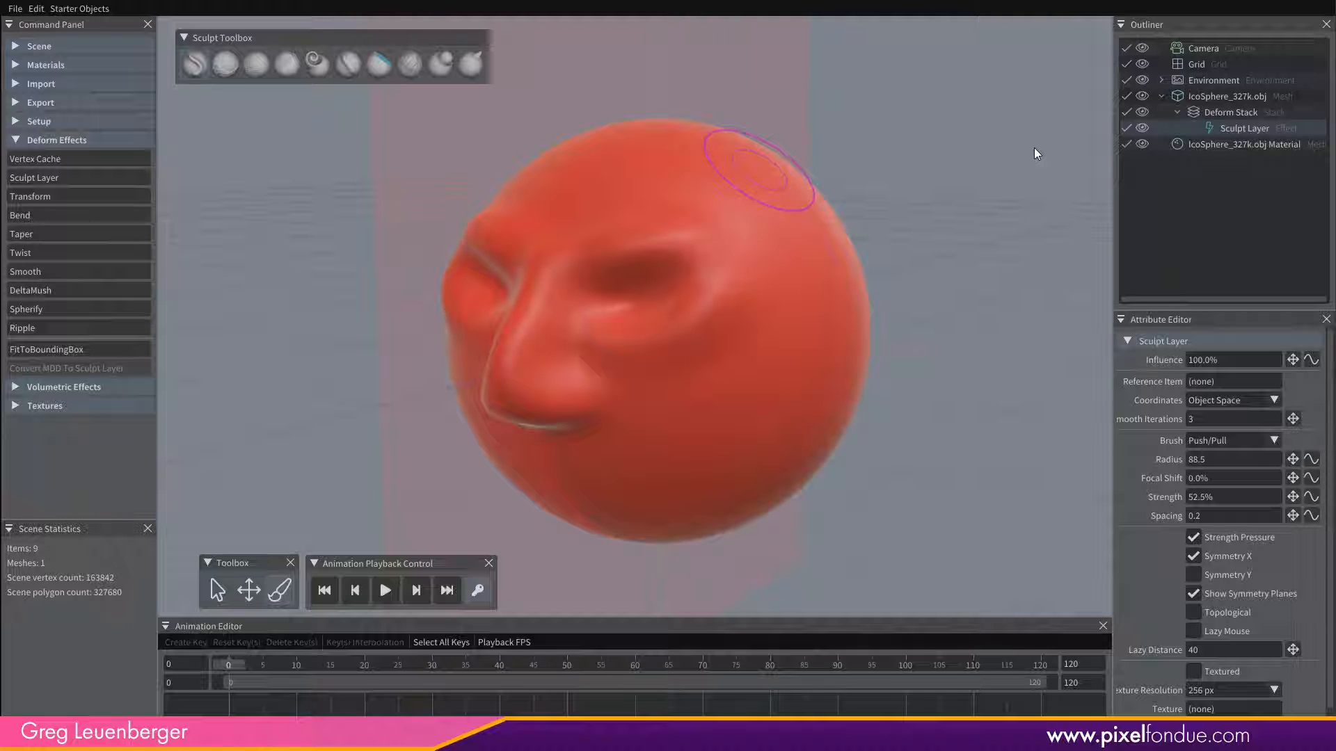
drag(733, 311, 711, 274)
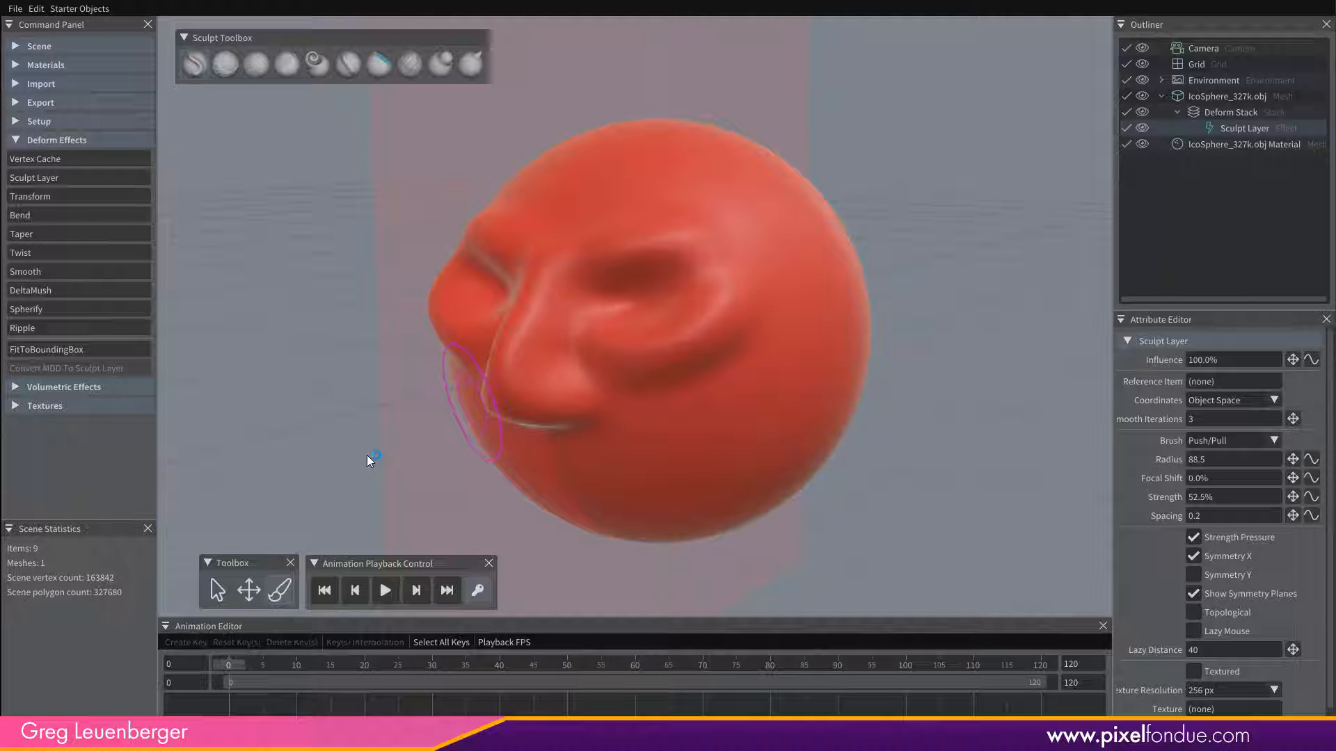
Expand the export commands, and build up the brow ridges above both eyes with the Push/Pull brush.
click(11, 110)
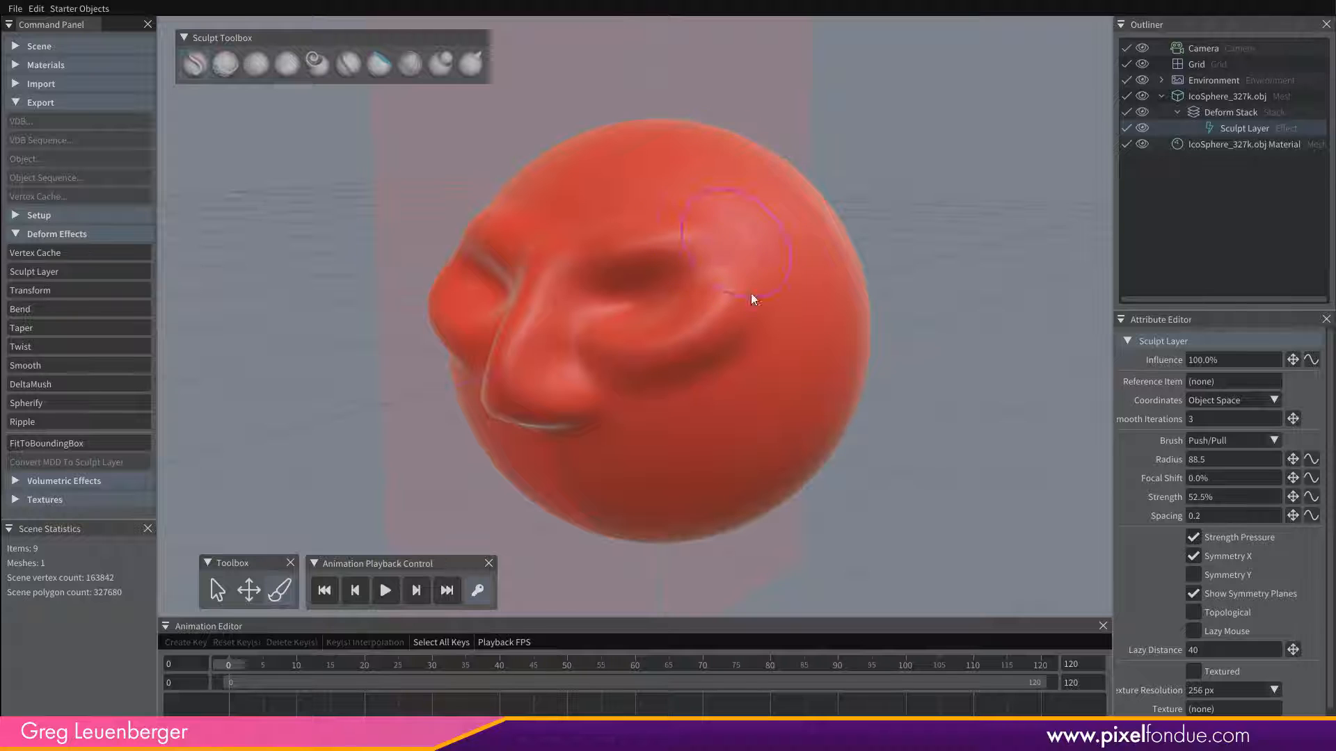
alt+drag(633, 378, 797, 360)
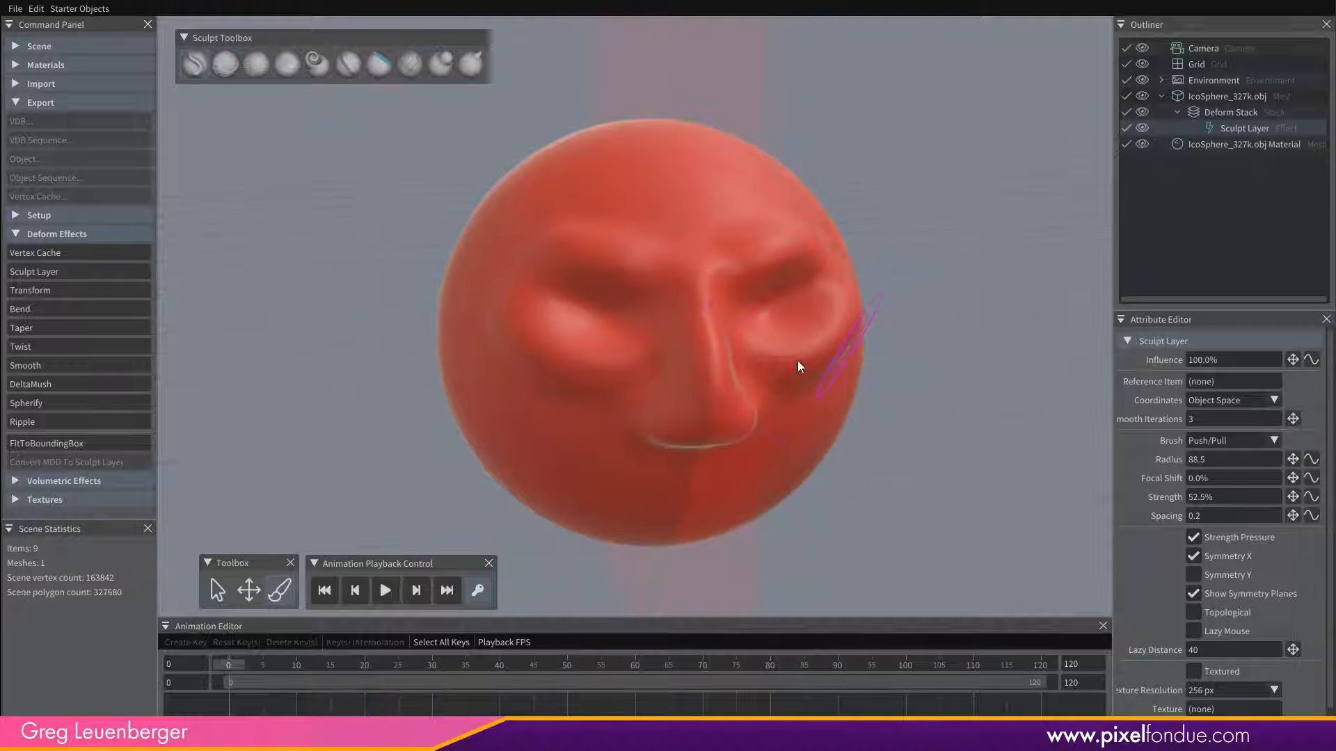
mouse_move(816, 431)
alt+mouse_down()
mouse_move(624, 434)
mouse_move(821, 387)
mouse_move(781, 387)
mouse_move(641, 453)
alt+mouse_up()
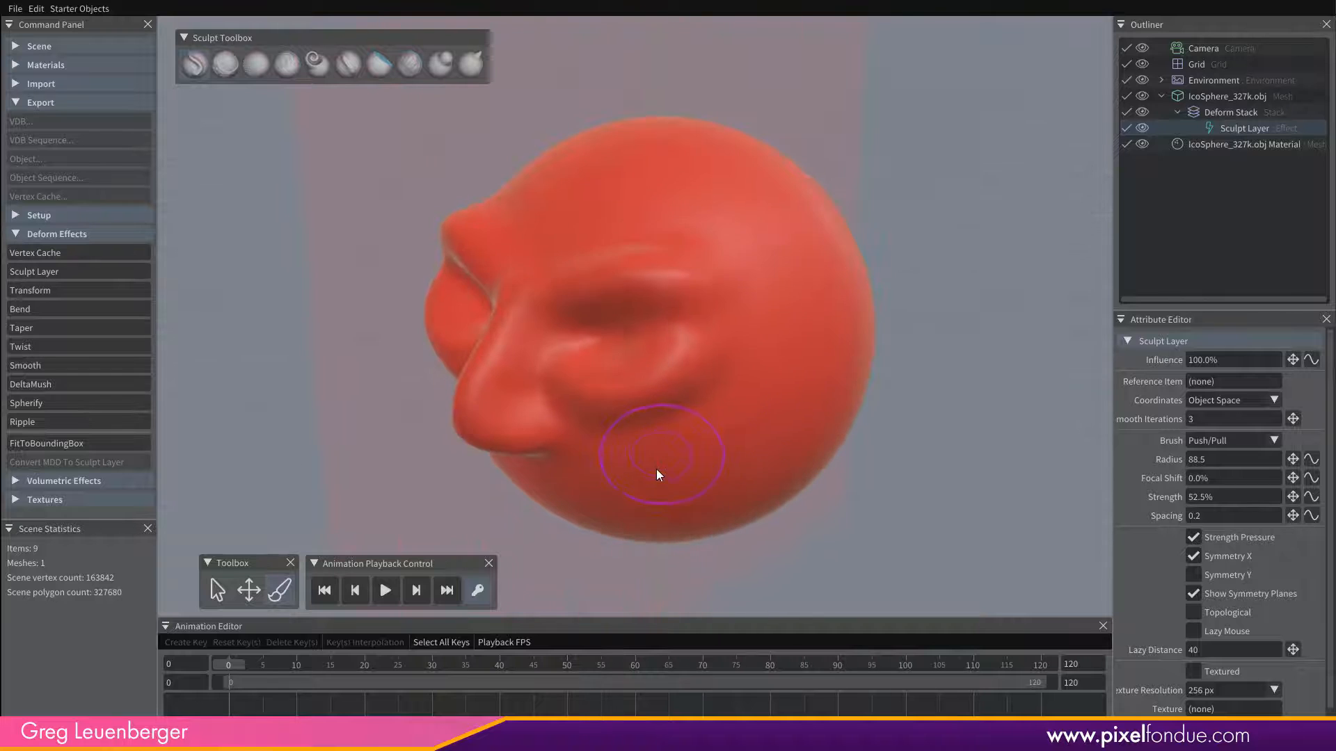
mouse_move(736, 413)
alt+mouse_down()
mouse_move(700, 389)
mouse_move(900, 365)
mouse_move(772, 450)
mouse_move(570, 465)
alt+mouse_up()
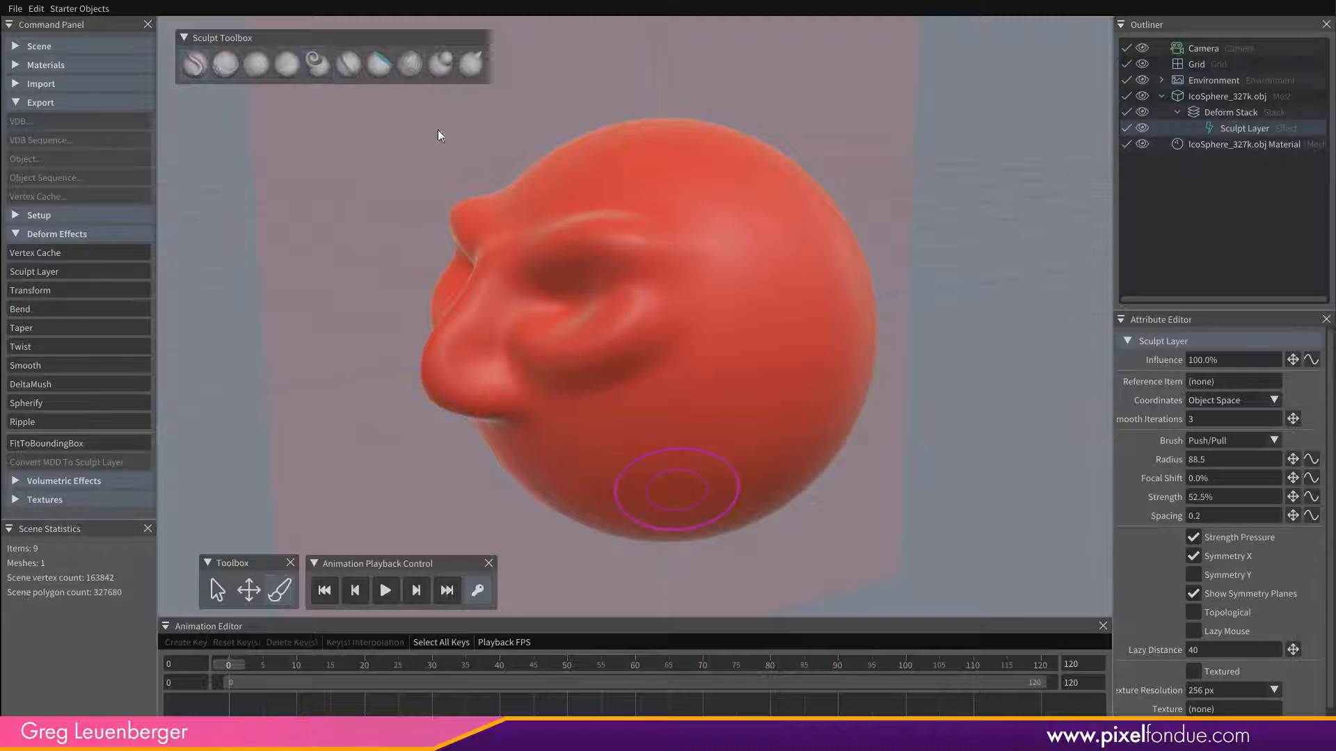
Flatten the brows and cheeks of the face with the Flatten brush.
click(379, 63)
alt+drag(667, 345, 749, 370)
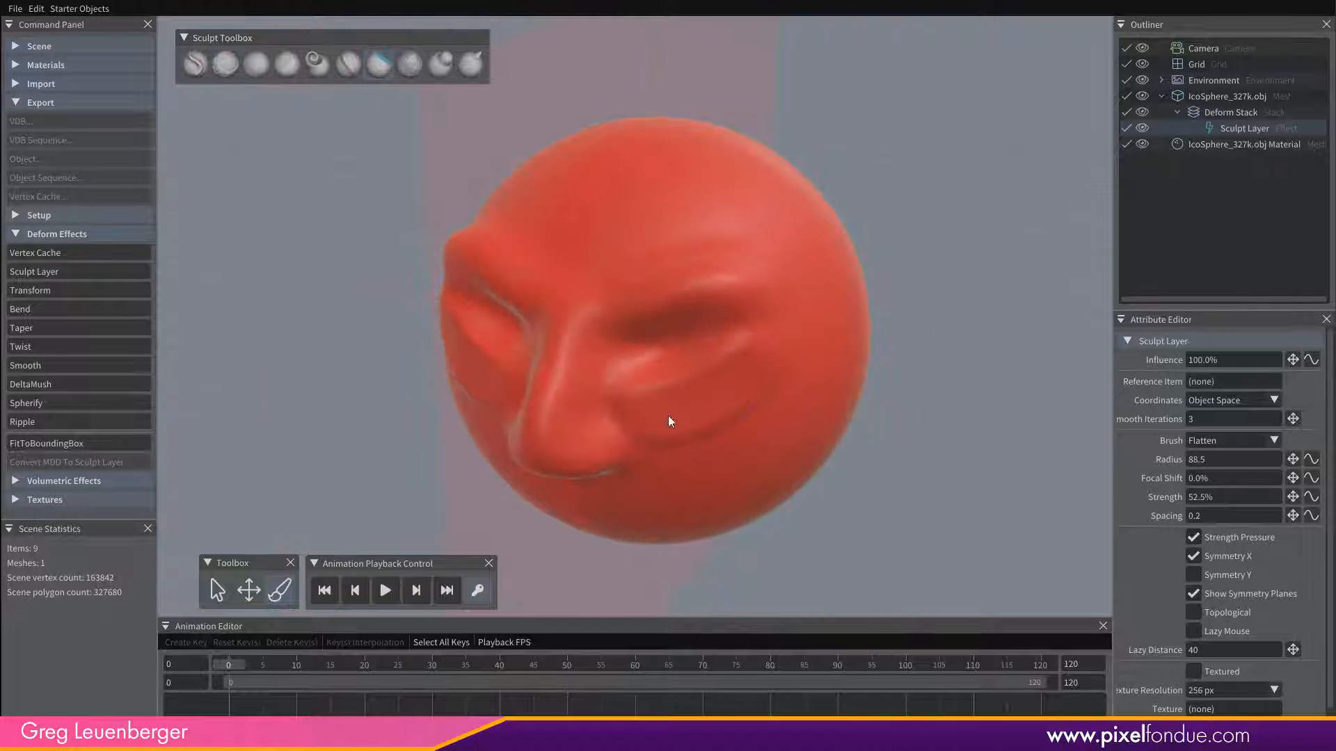
mouse_move(689, 481)
alt+mouse_down()
mouse_move(646, 444)
mouse_move(624, 446)
alt+mouse_up()
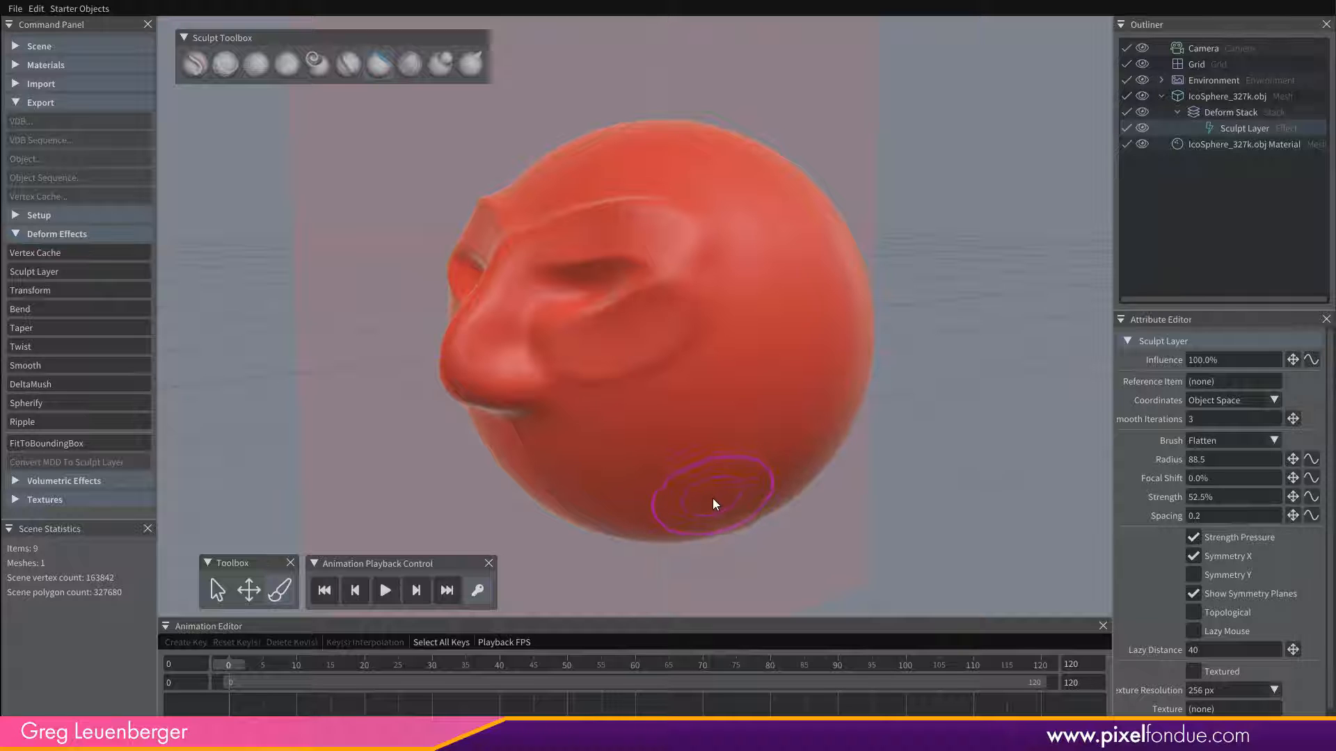
mouse_move(715, 498)
alt+mouse_down()
mouse_move(927, 450)
mouse_move(701, 502)
mouse_move(738, 519)
mouse_move(766, 442)
mouse_move(719, 452)
mouse_move(933, 487)
alt+mouse_up()
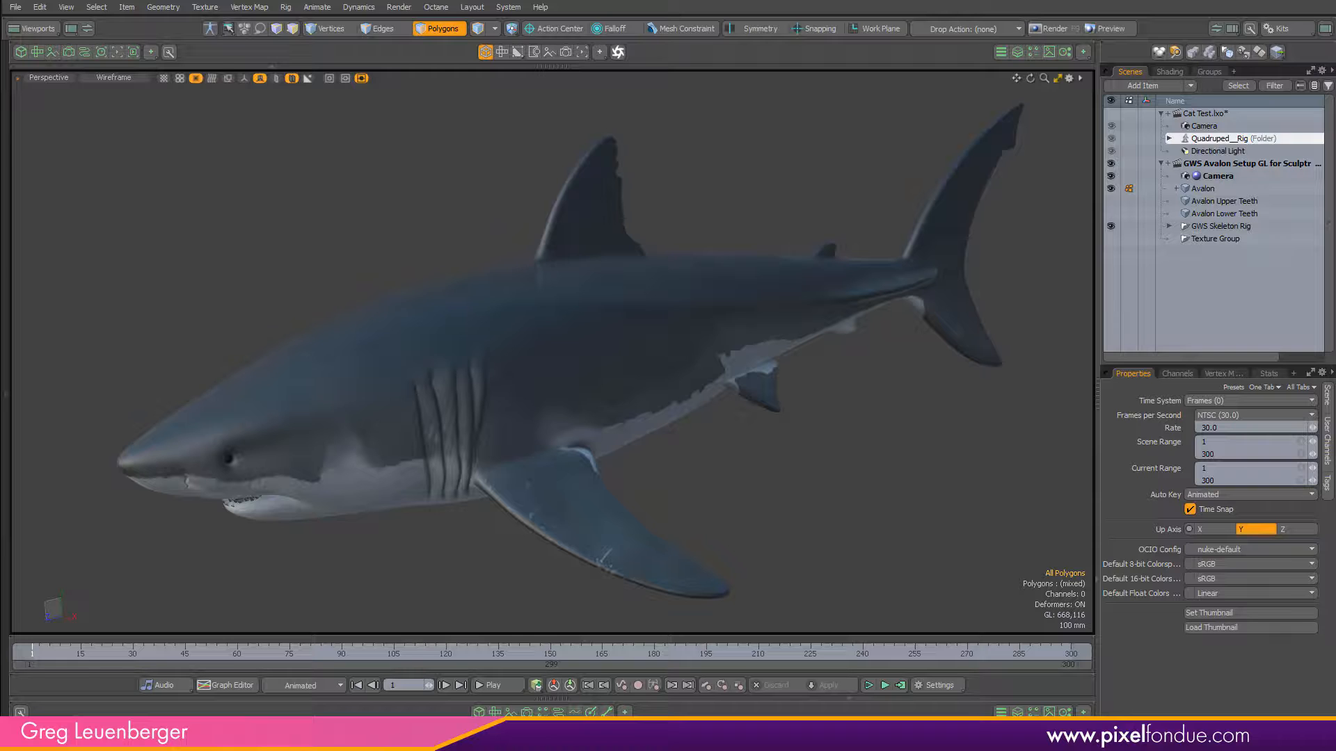
Switch to Modo and review the rigged shark's swim animation up to frame 246 with its rig controls shown.
alt+drag(678, 429, 626, 400)
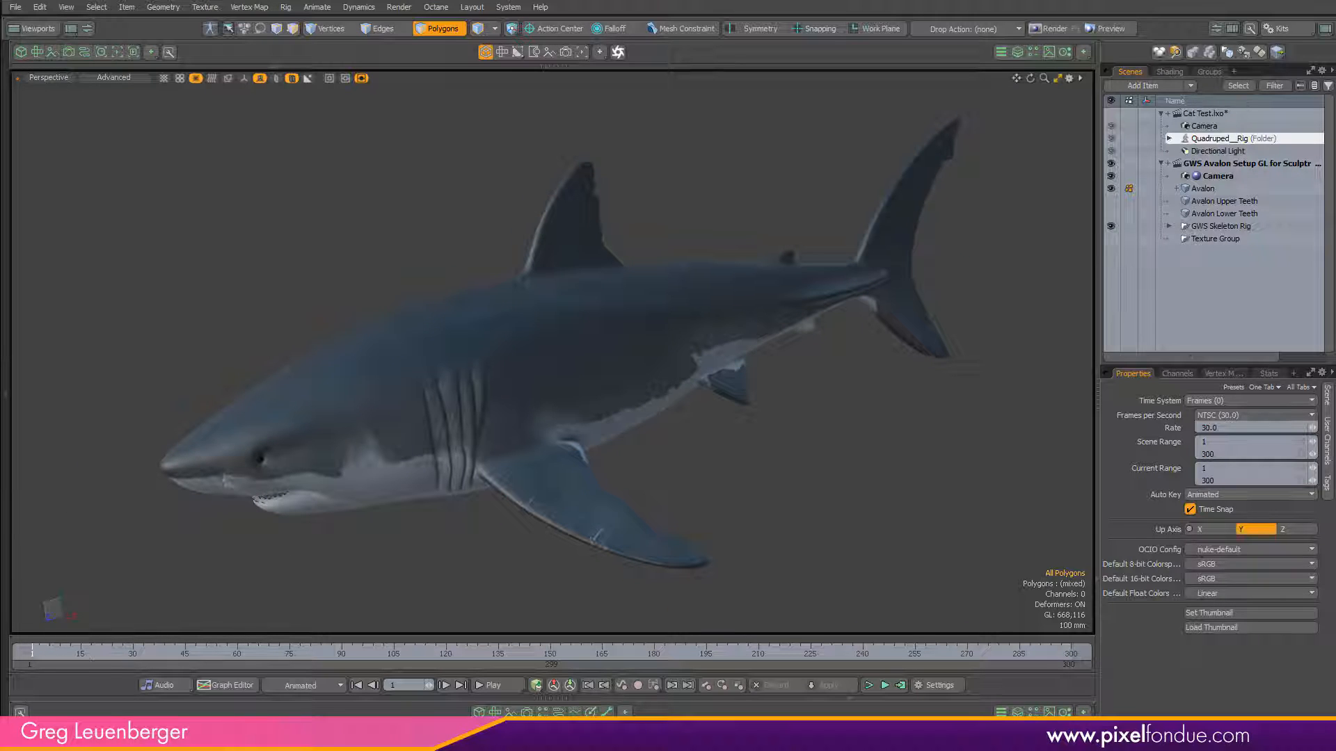
drag(31, 650, 647, 651)
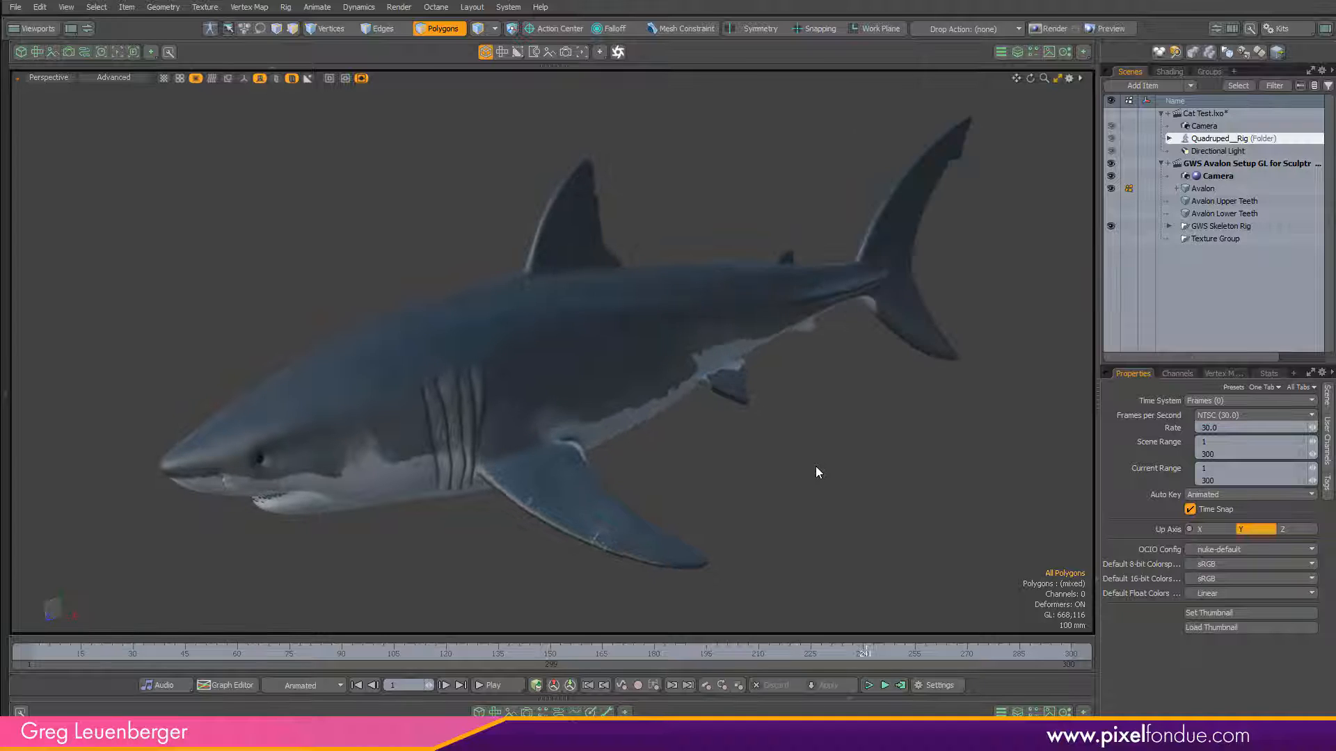
key(ctrl+3)
click(745, 436)
alt+drag(697, 409, 750, 495)
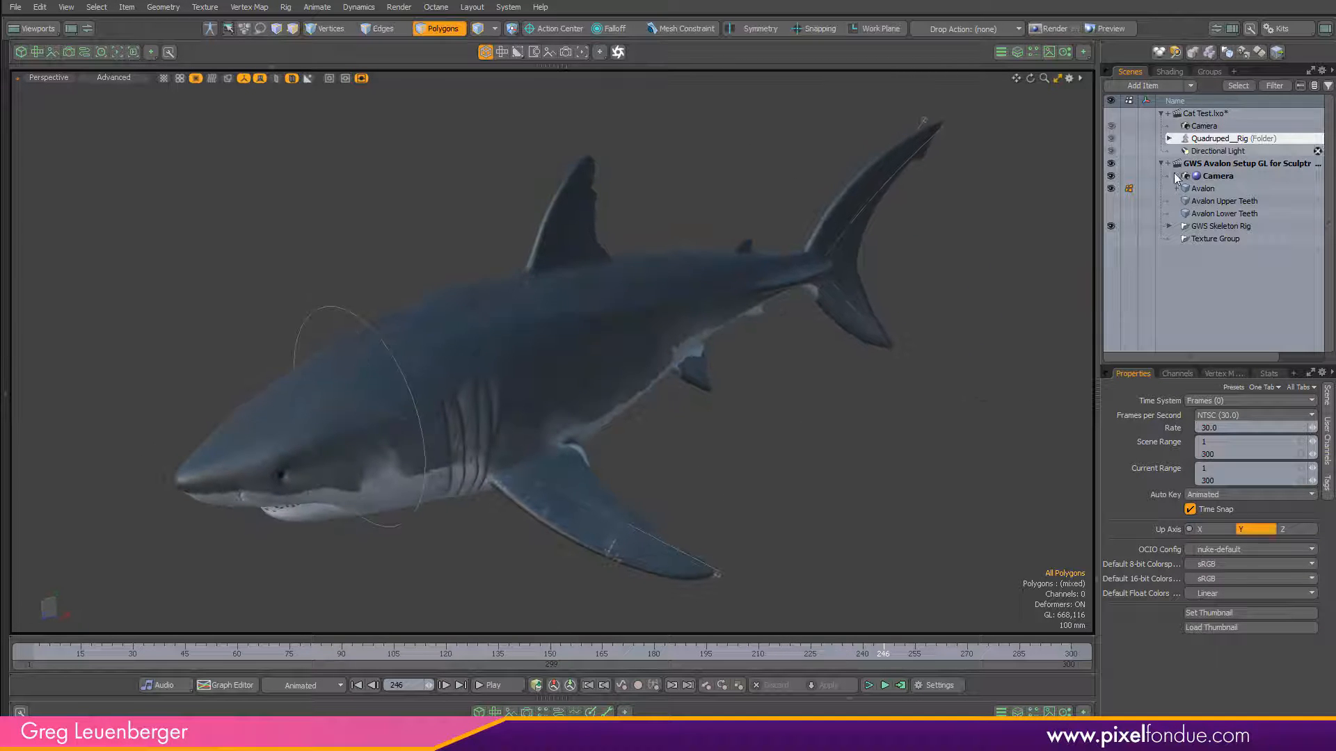
Show the Avalon mesh's deformer list, expand GWS Skeleton Rig Deformers and examine the Normalizing Folder's weights.
click(1017, 54)
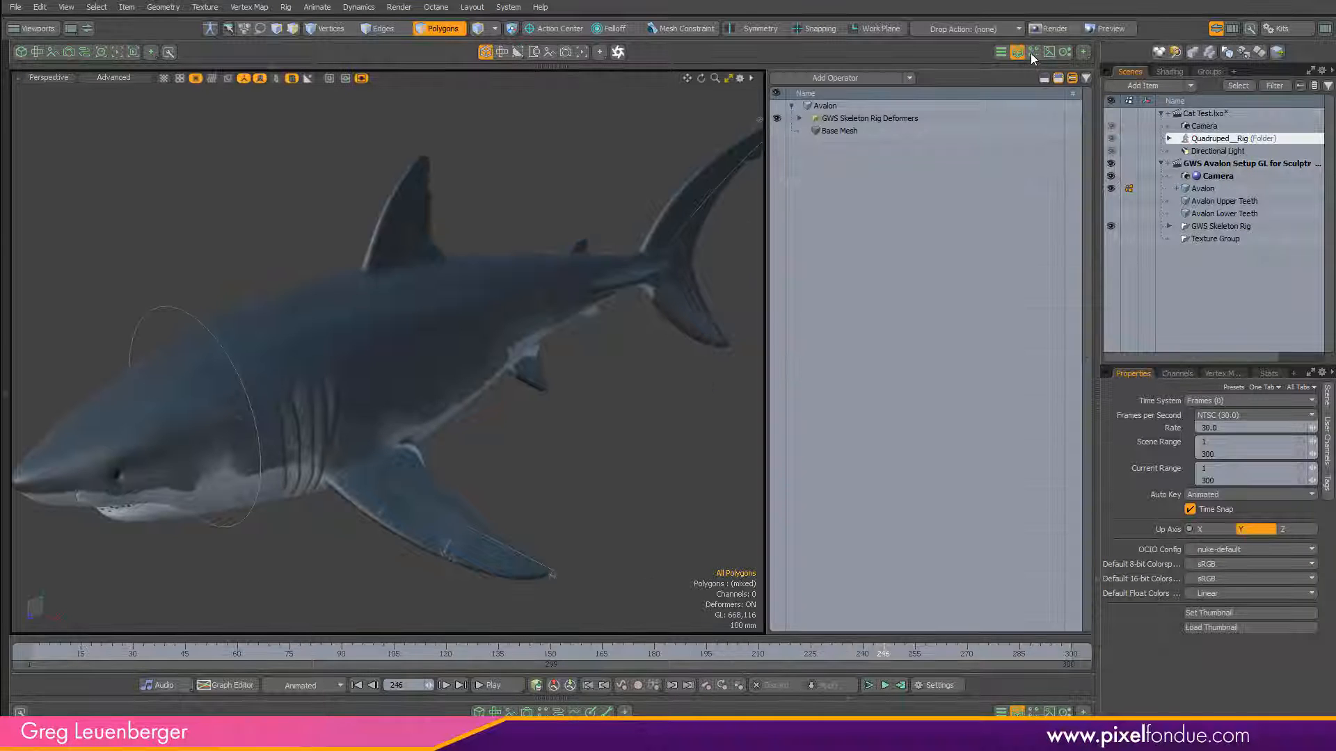
click(799, 122)
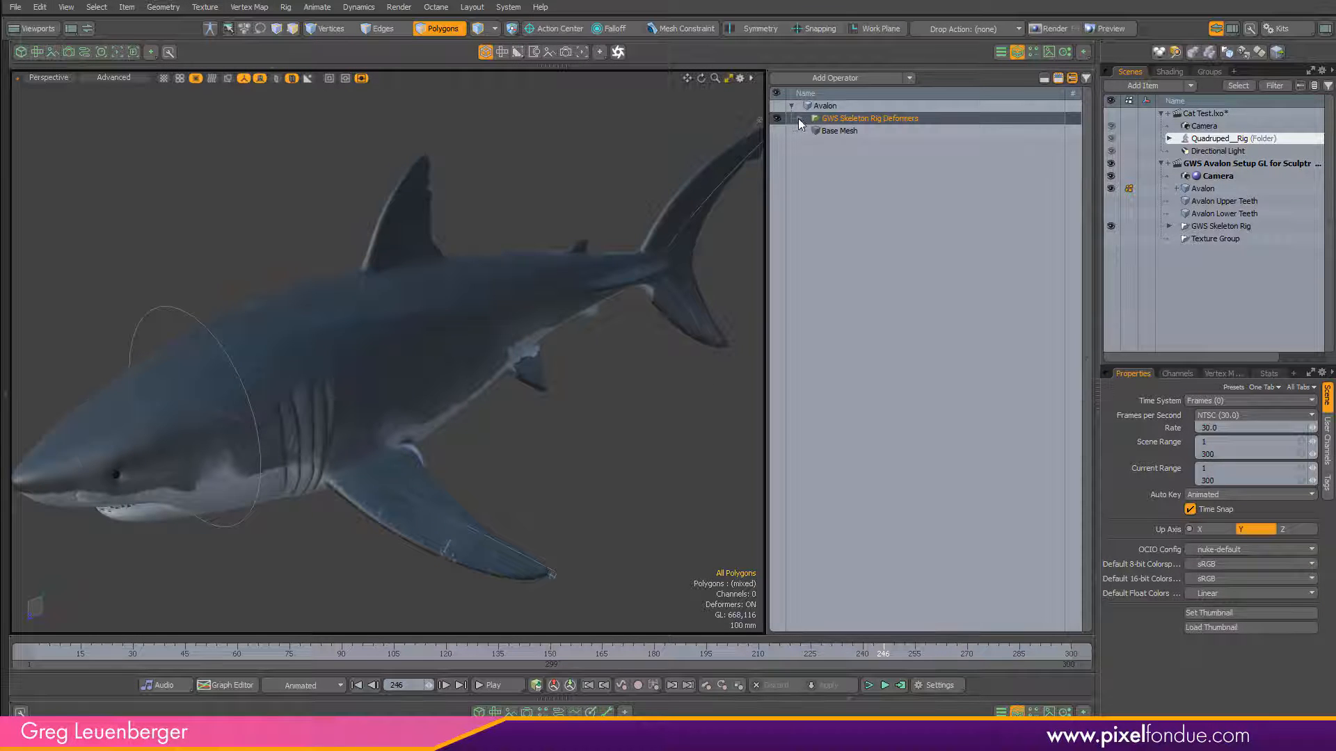
click(799, 119)
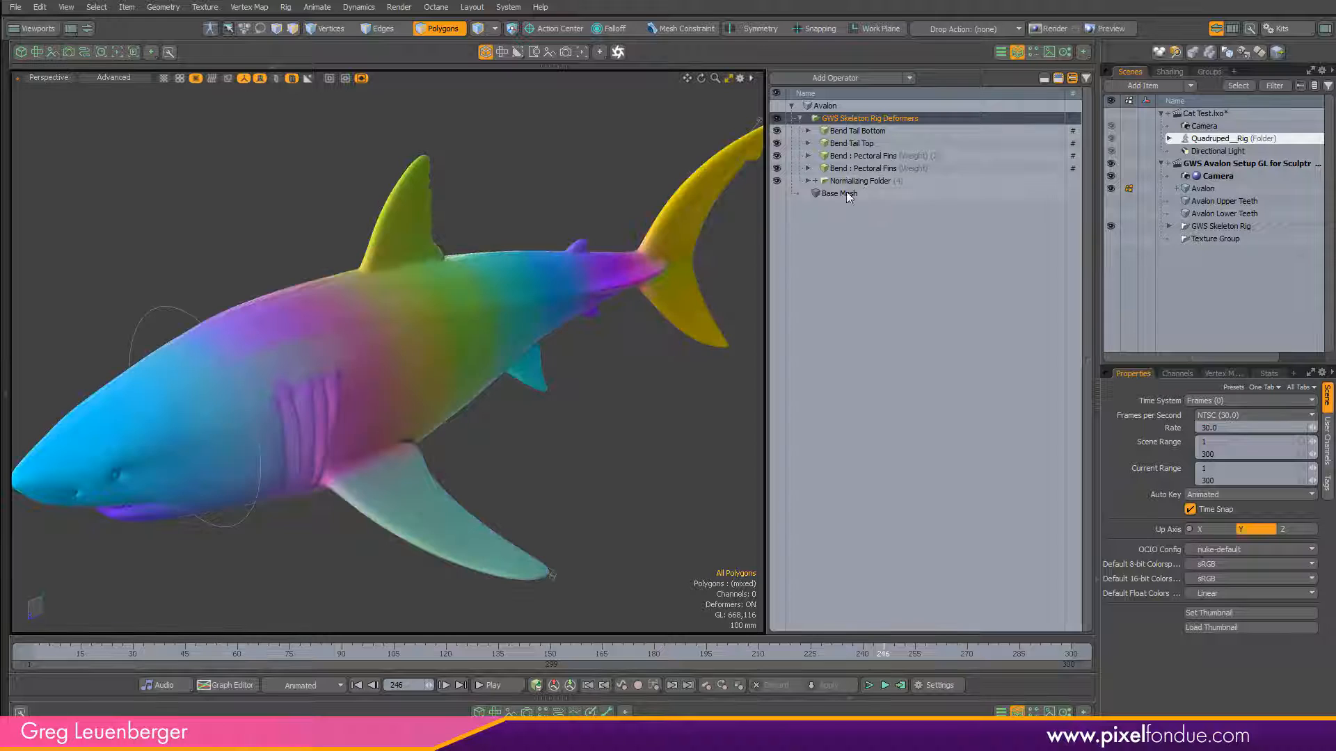
click(855, 182)
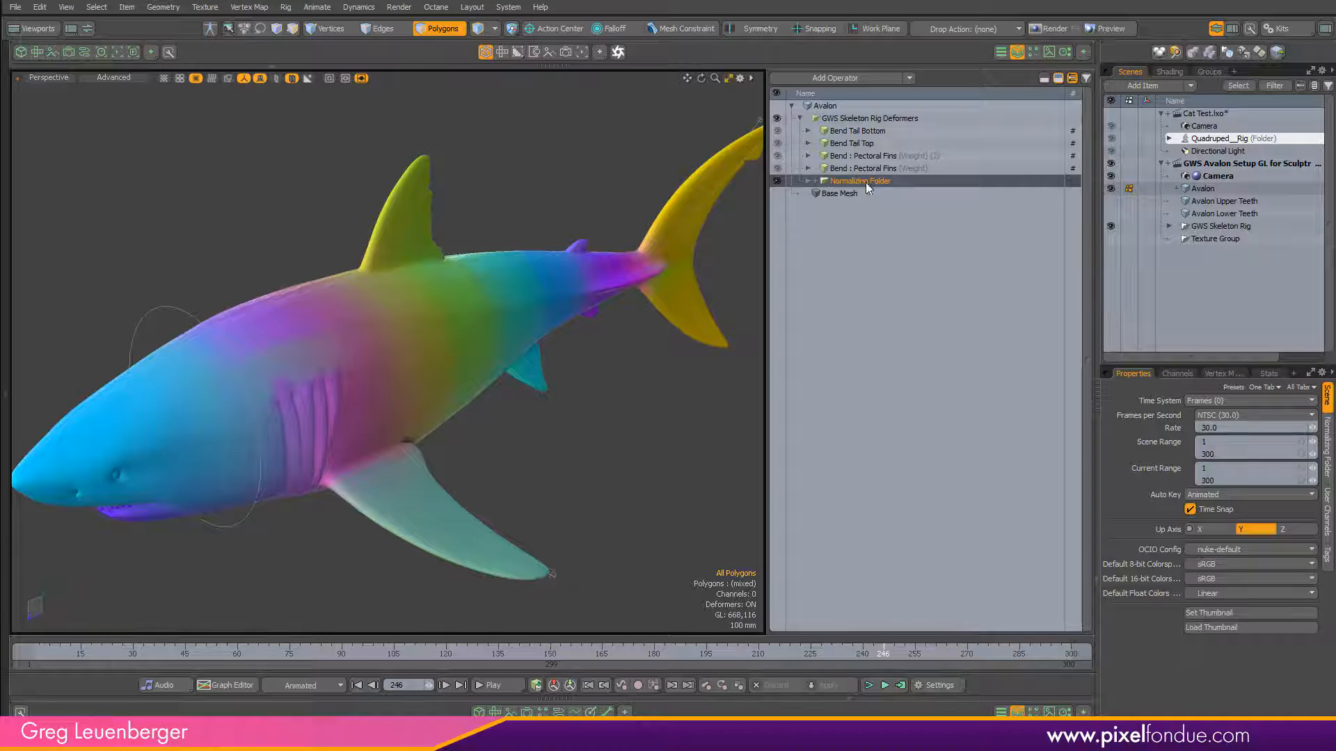
Examine the weight maps of the pectoral fin, Bend Tail Top and Bend Tail Bottom deformers.
click(847, 167)
click(847, 156)
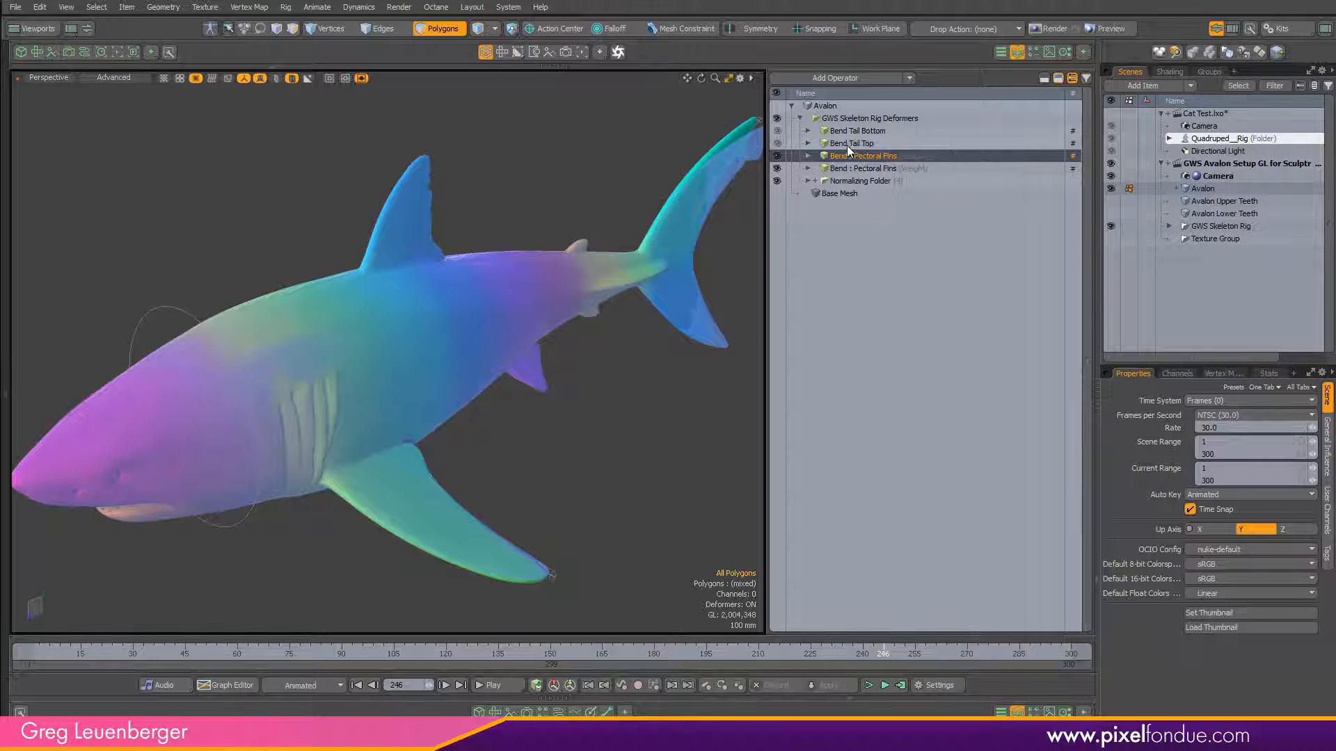
click(845, 144)
click(849, 131)
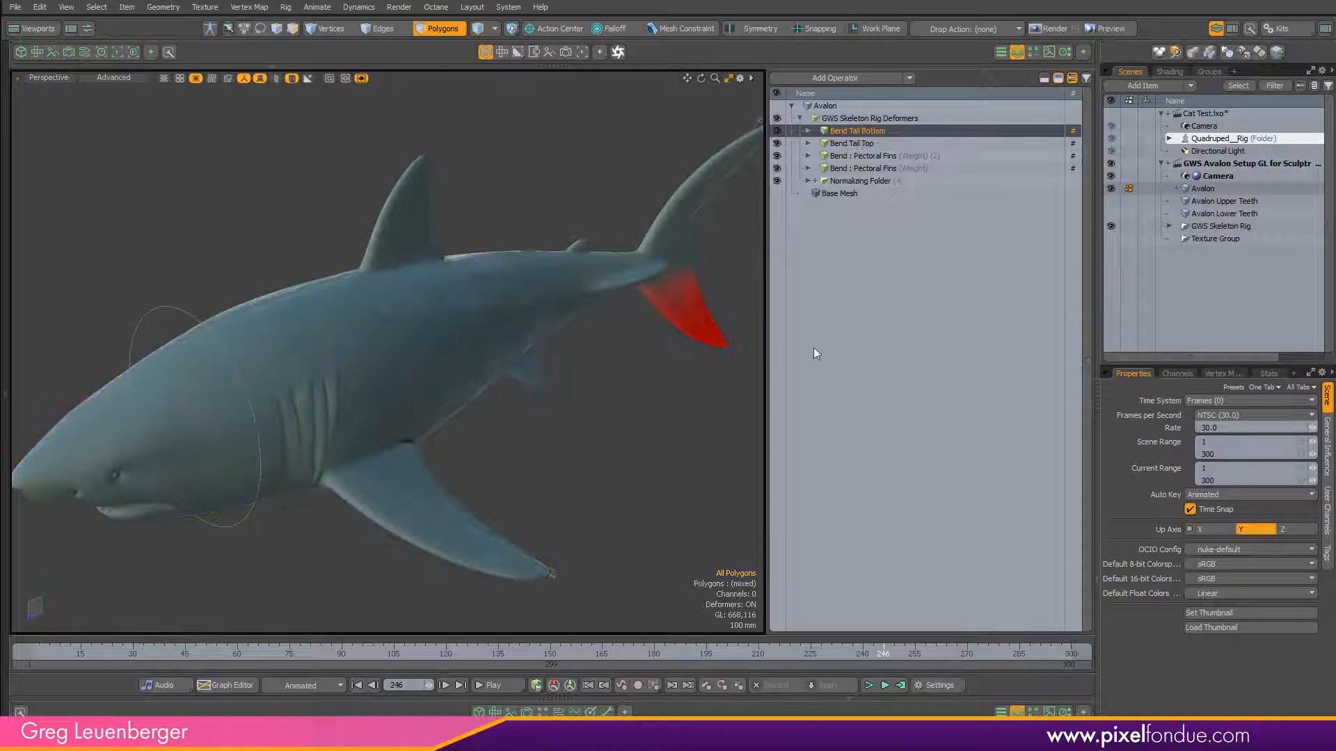
mouse_move(676, 349)
alt+mouse_down()
mouse_move(346, 418)
mouse_move(605, 357)
mouse_move(605, 390)
alt+mouse_up()
click(844, 144)
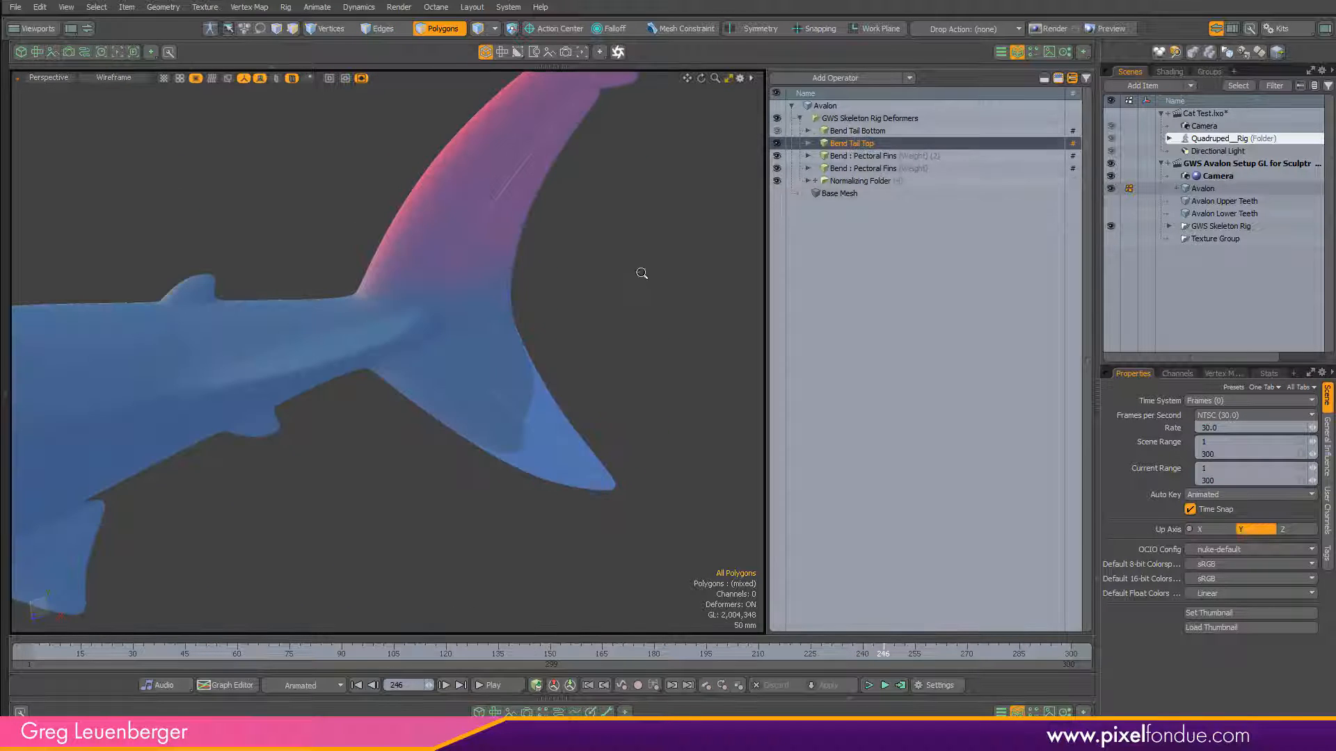
Compare the shark's pectoral fin bend weights with those of Bend Tail Bottom on the whole body.
ctrl+alt+drag(640, 274, 658, 317)
click(777, 143)
click(862, 155)
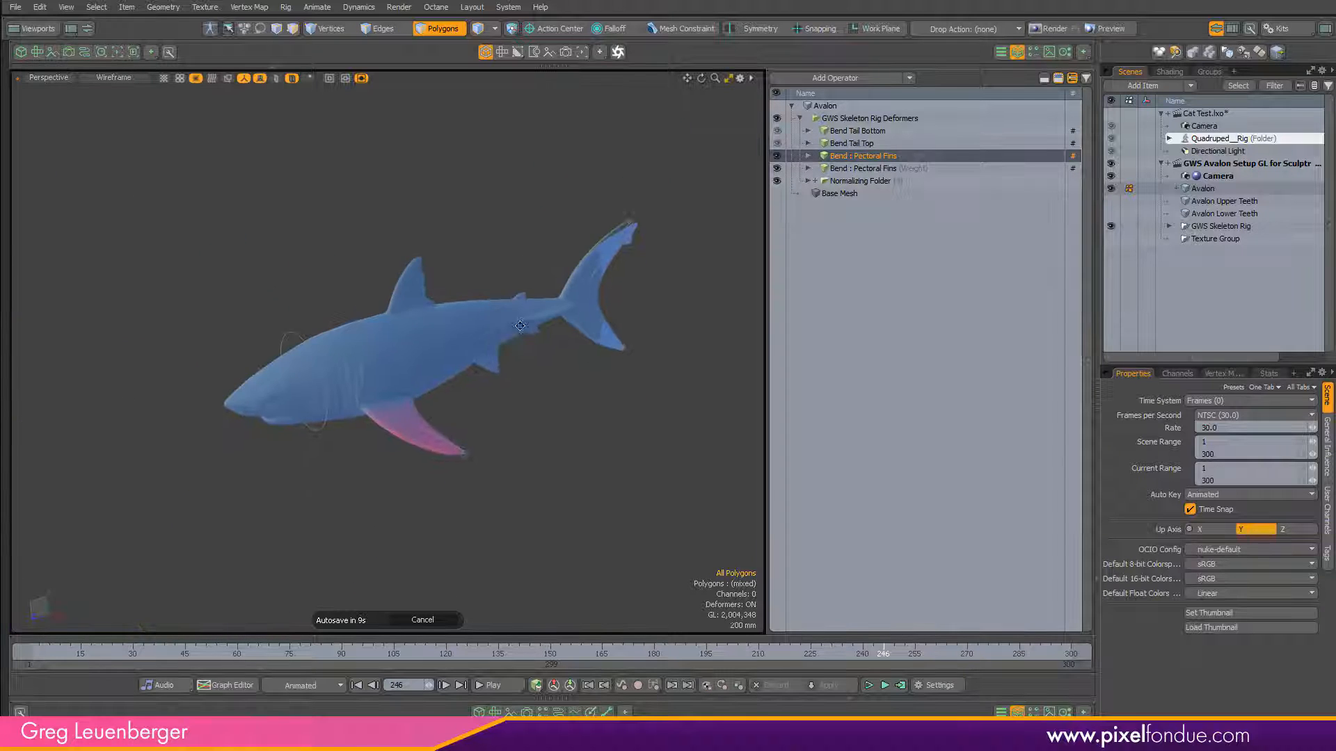
mouse_move(480, 418)
alt+mouse_down()
mouse_move(540, 382)
mouse_move(475, 443)
alt+mouse_up()
ctrl+alt+drag(445, 349, 573, 349)
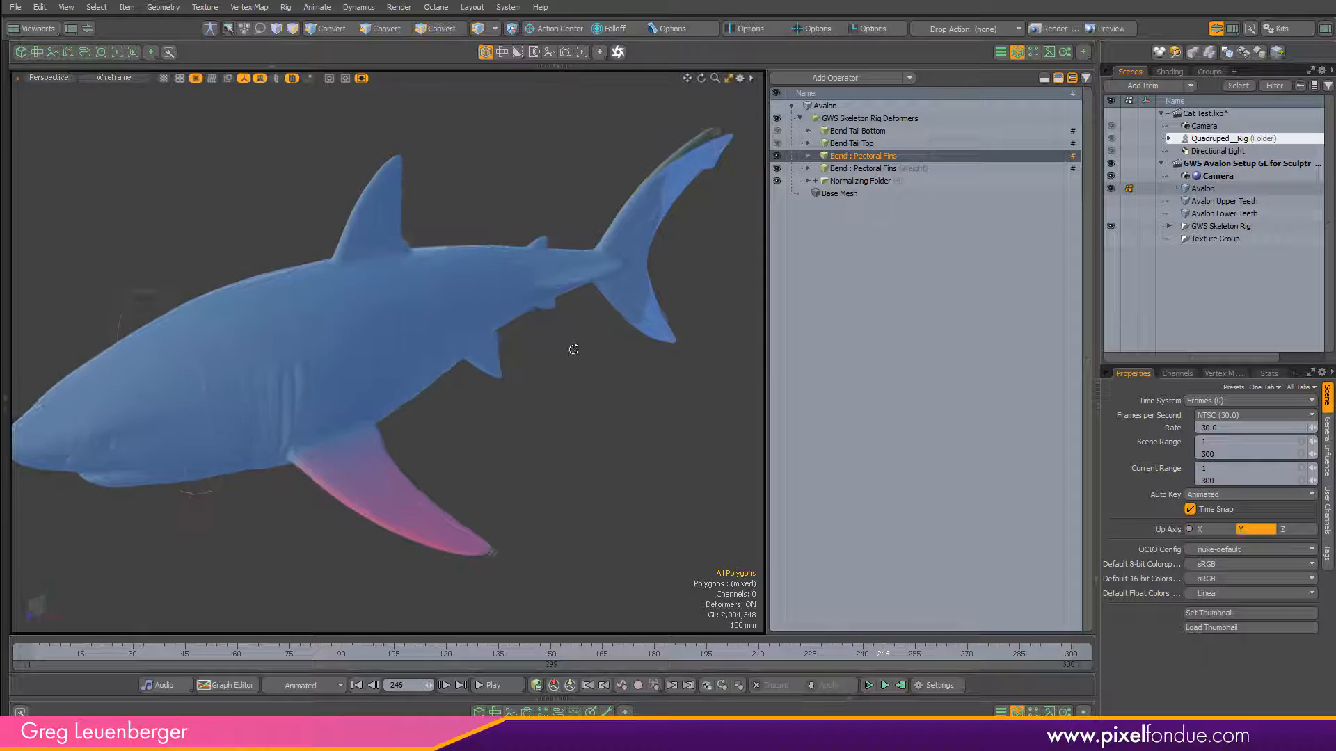
click(860, 131)
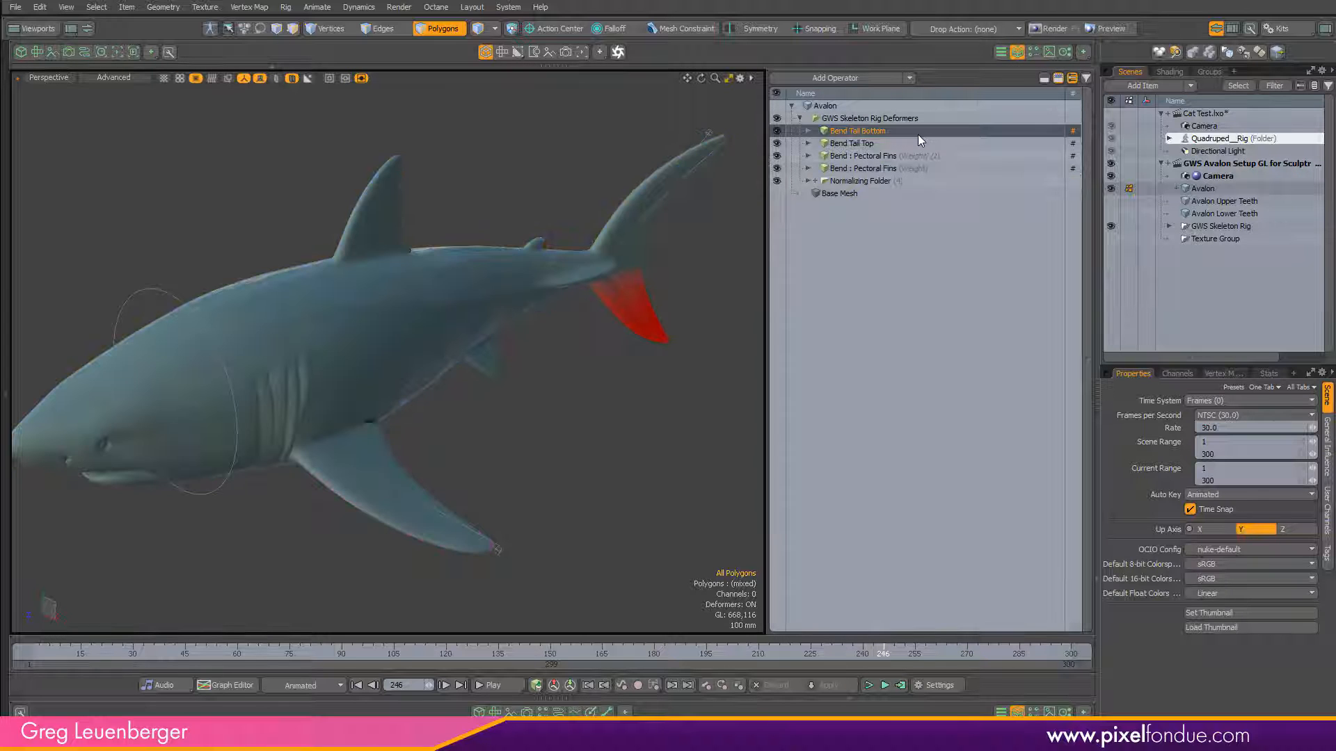
Close the deformer list and scrub the shark's swim animation from frame 1 to frame 132.
click(1017, 52)
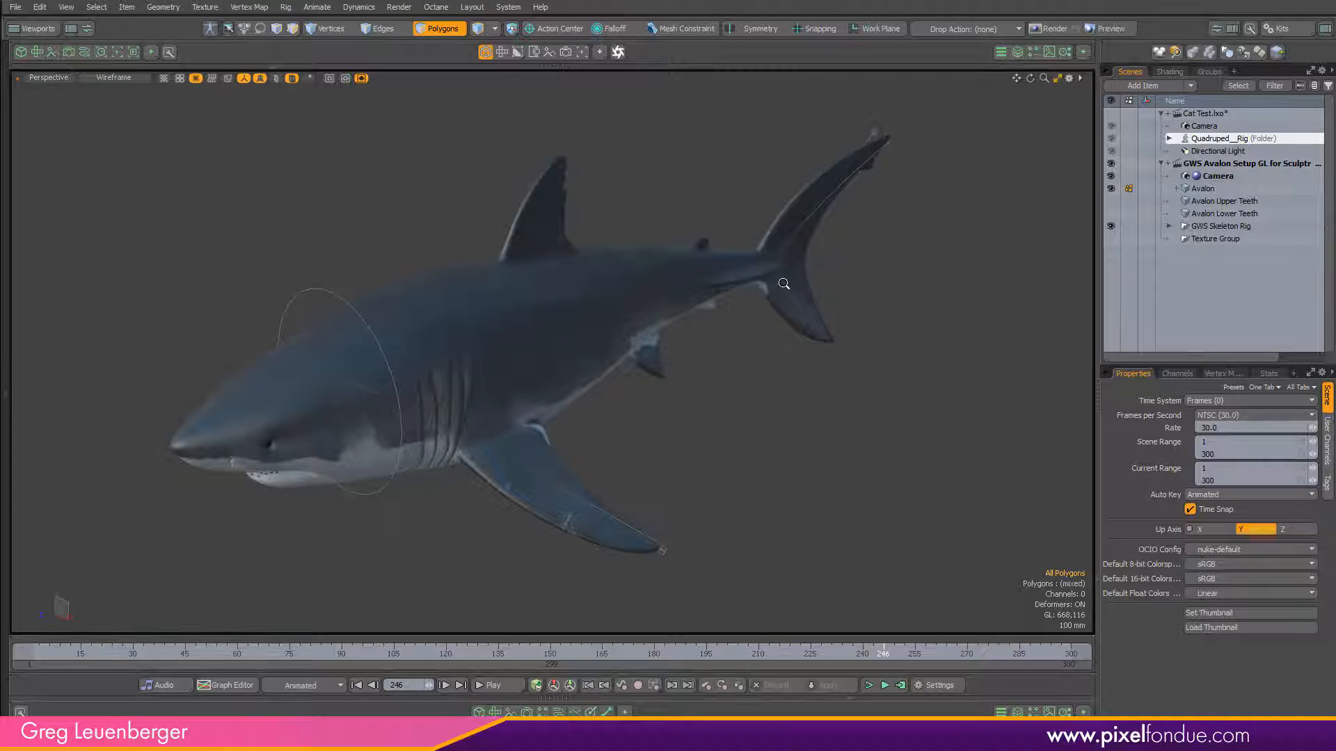
alt+drag(459, 376, 524, 367)
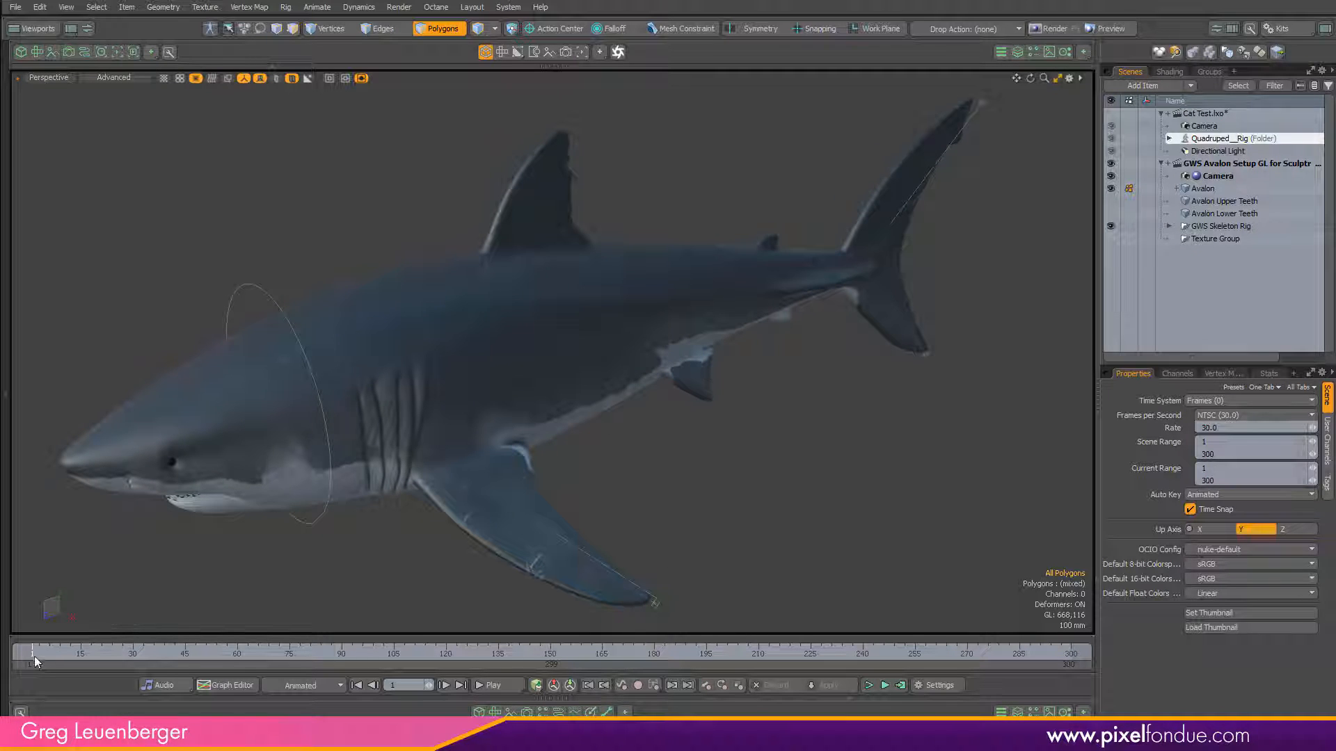
drag(32, 651, 487, 651)
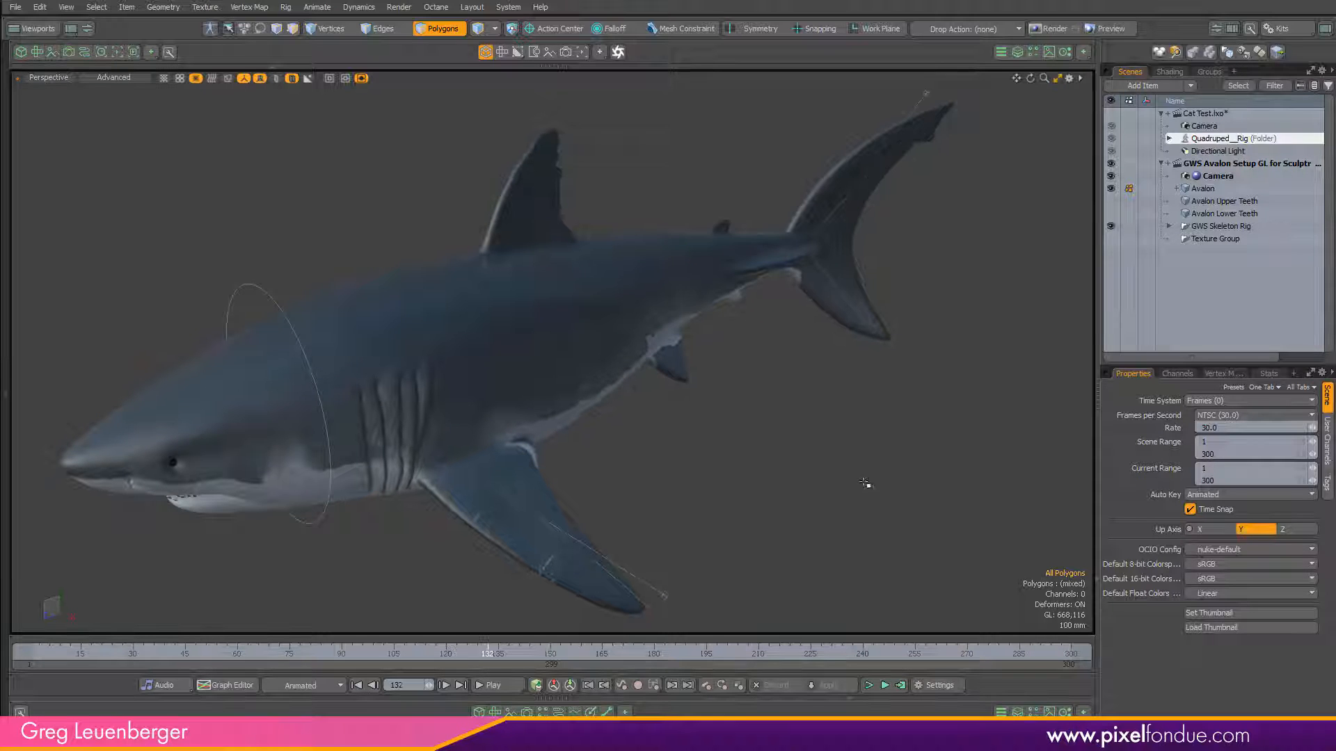
Select the Avalon mesh in item mode to examine its wireframe, and clear the selection.
click(1206, 189)
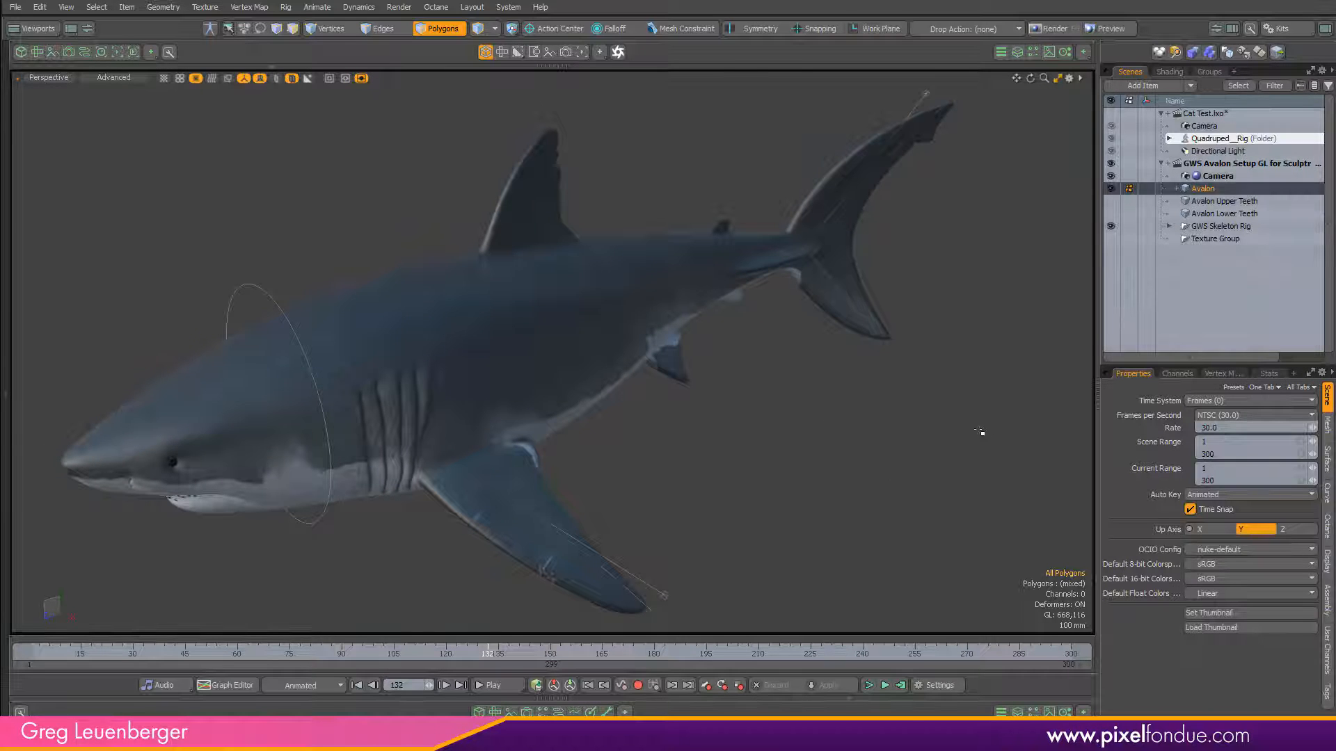
click(477, 28)
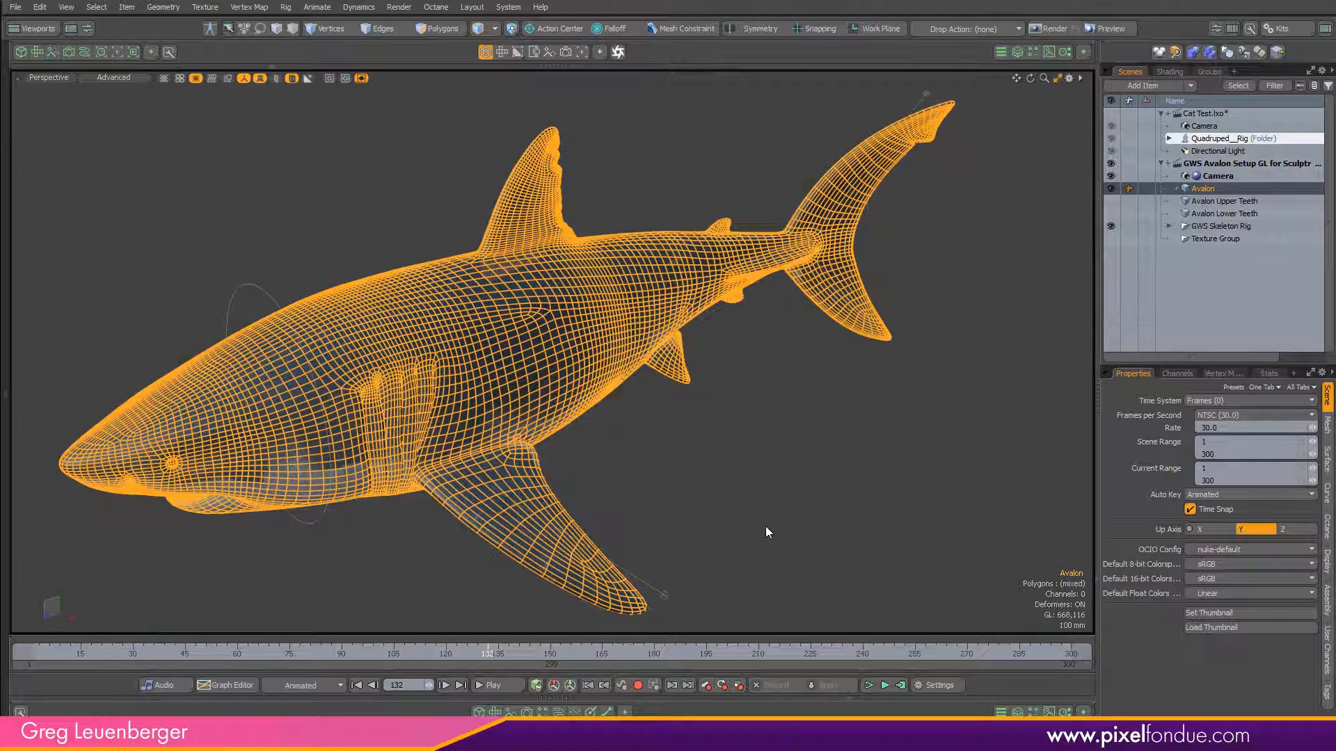
click(774, 545)
key(KP_5)
key(KP_5)
Examine the shark's head, gills, fins and tail up close and from several angles.
mouse_move(501, 452)
alt+mouse_down()
mouse_move(804, 367)
mouse_move(812, 207)
mouse_move(784, 262)
mouse_move(219, 513)
mouse_move(333, 436)
alt+mouse_up()
ctrl+alt+drag(237, 422, 277, 391)
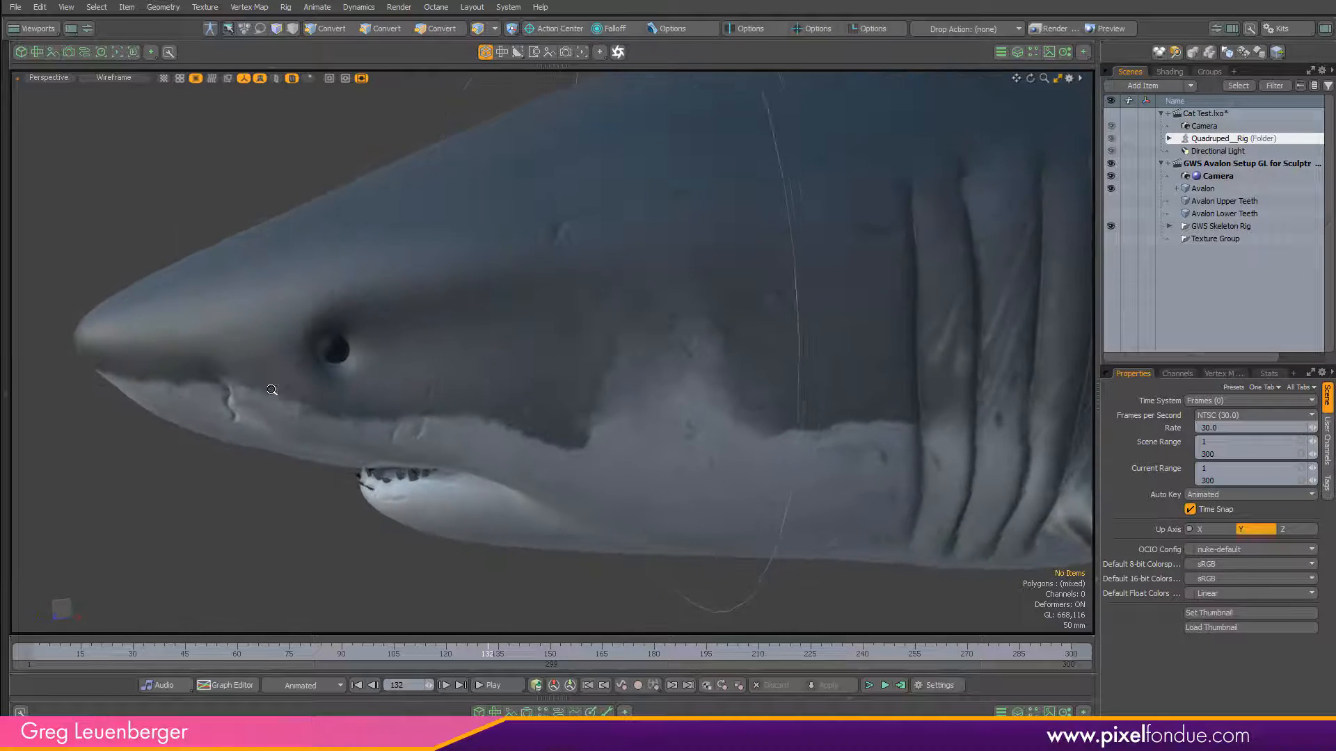
ctrl+alt+drag(556, 400, 355, 408)
alt+shift+drag(644, 348, 521, 354)
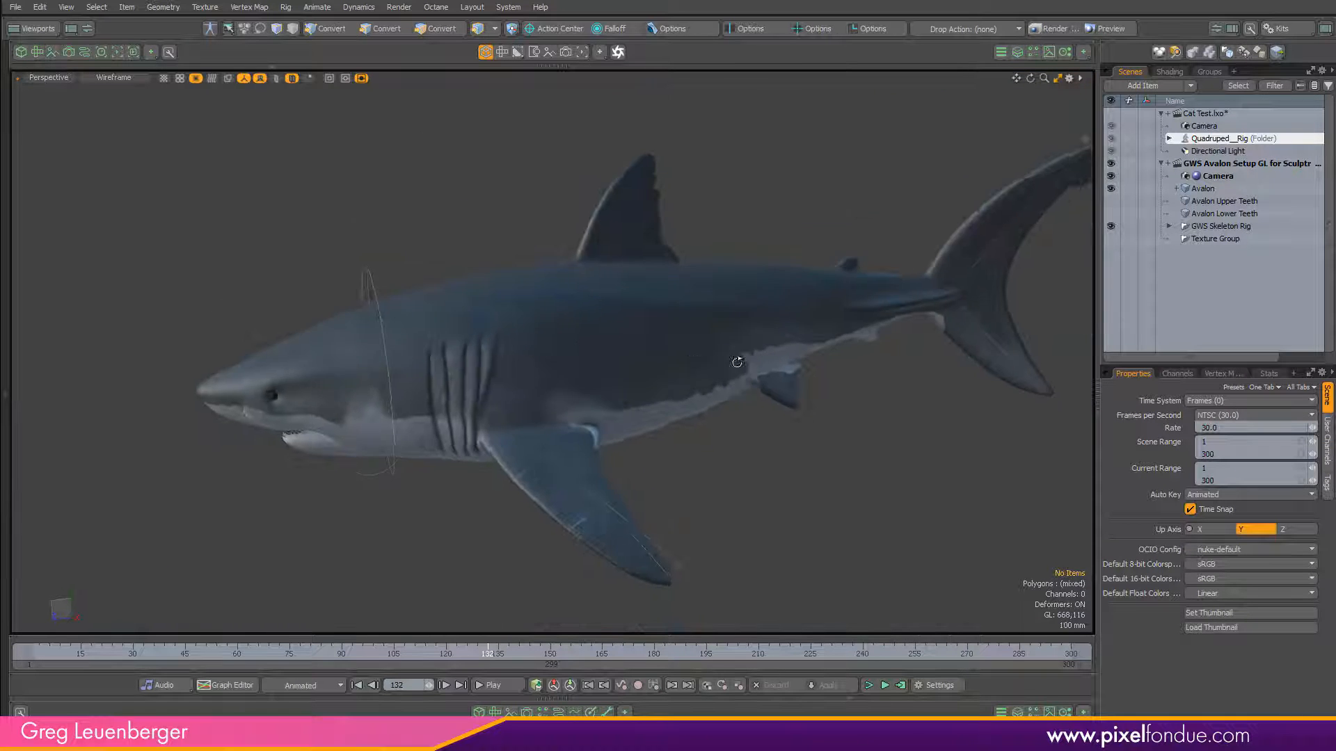
alt+drag(736, 364, 842, 358)
ctrl+alt+drag(415, 387, 550, 369)
alt+drag(549, 368, 501, 393)
ctrl+alt+drag(500, 393, 866, 487)
alt+shift+drag(866, 487, 680, 411)
alt+drag(446, 418, 701, 409)
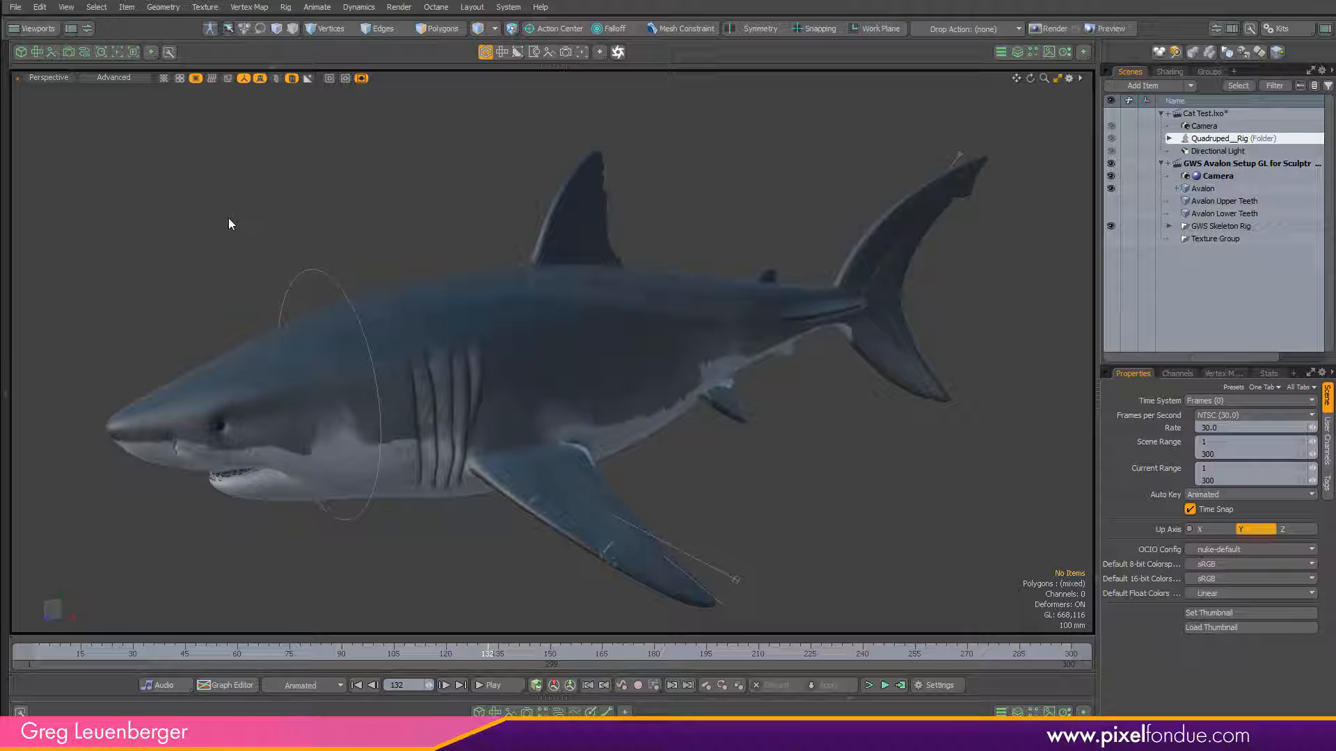
Select the Avalon mesh to locate the MDD export and deformer caching commands, and clear the selection.
click(472, 329)
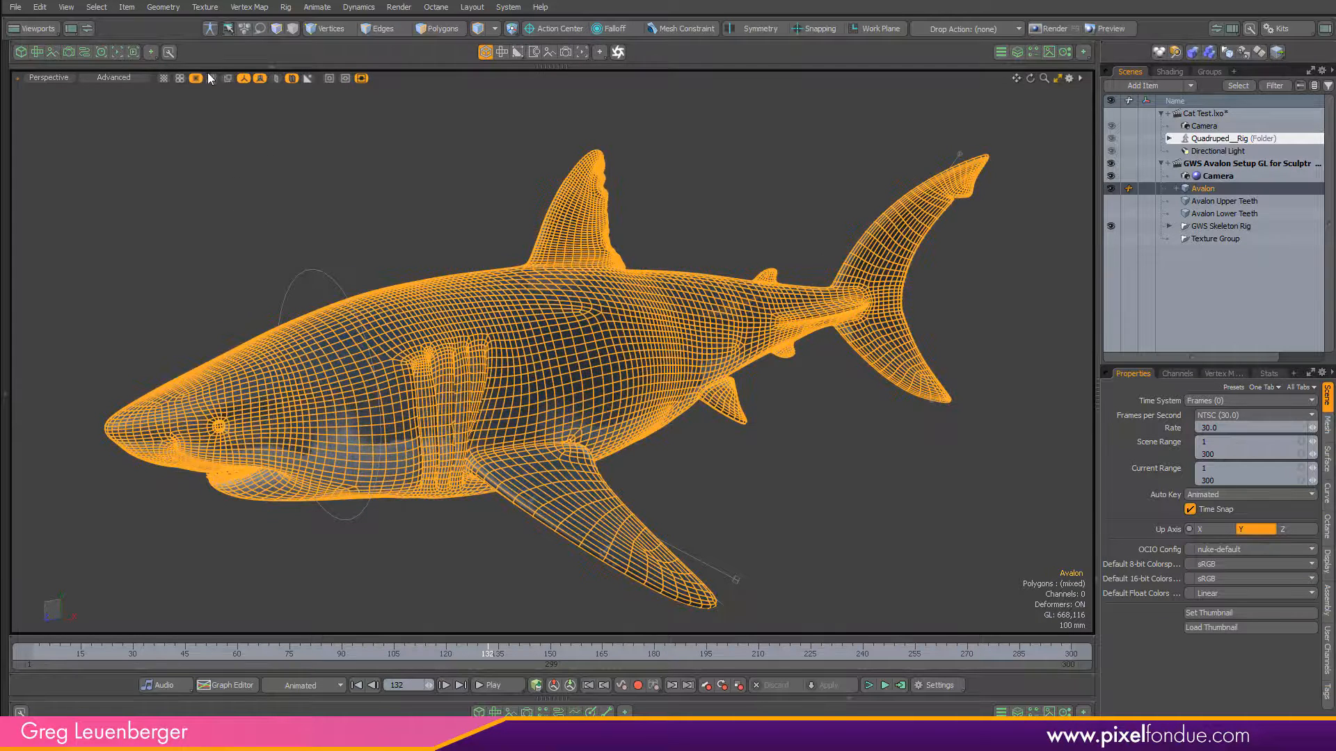
click(326, 8)
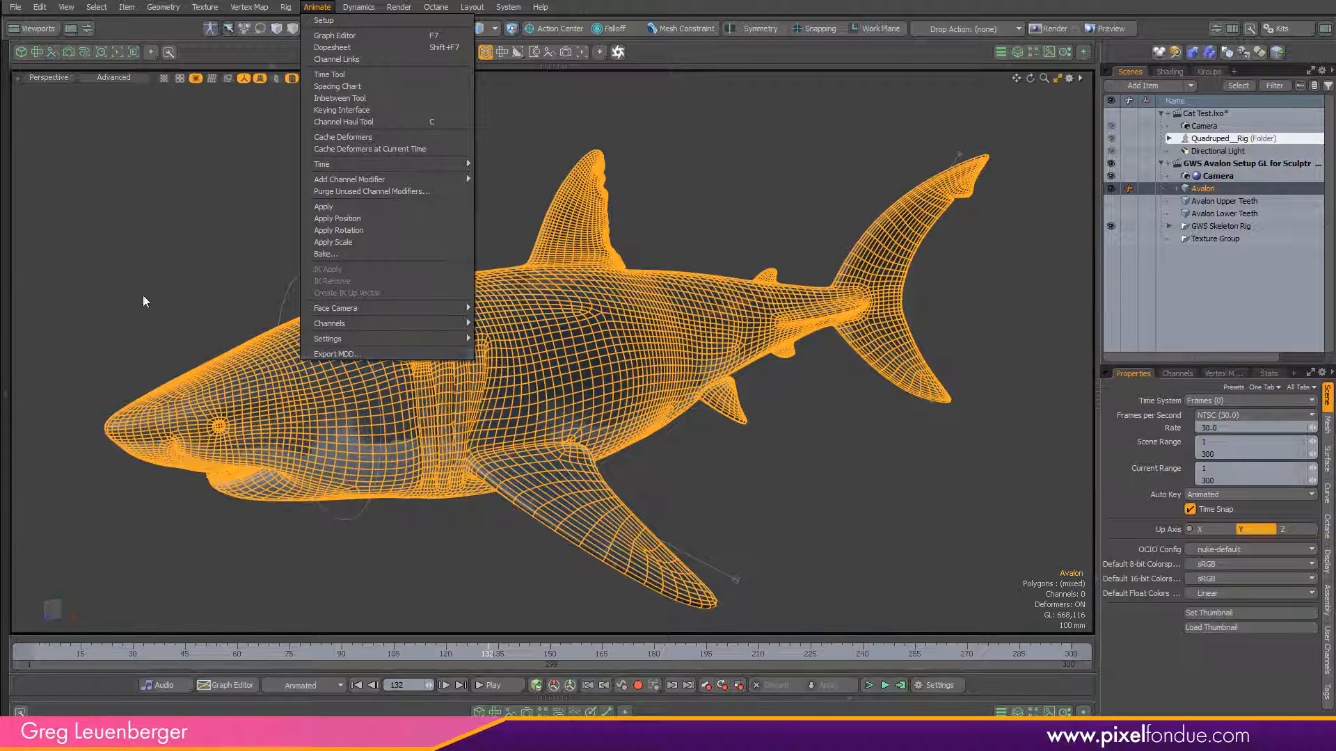
click(144, 301)
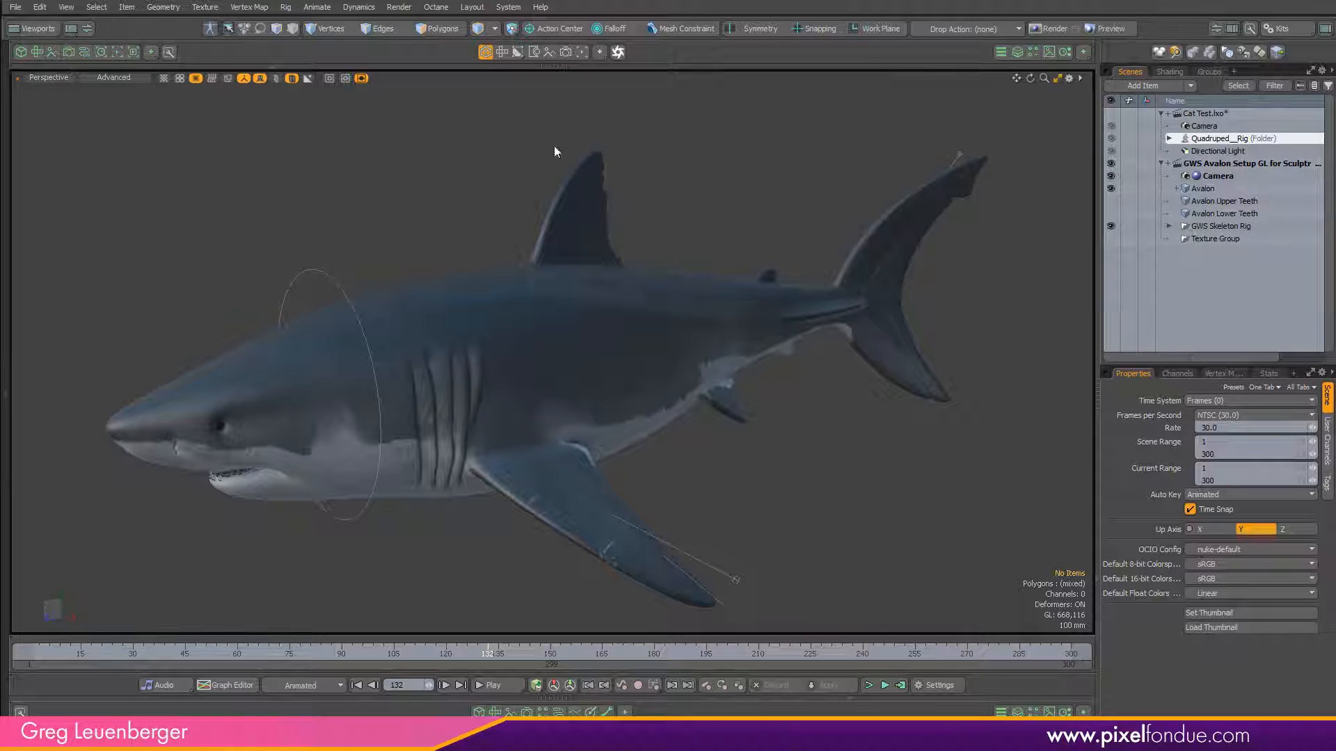
Select a patch of vertices on the shark's back just ahead of the dorsal fin, inspect it up close, and clear the selection.
key(1)
right_drag(445, 236, 536, 240)
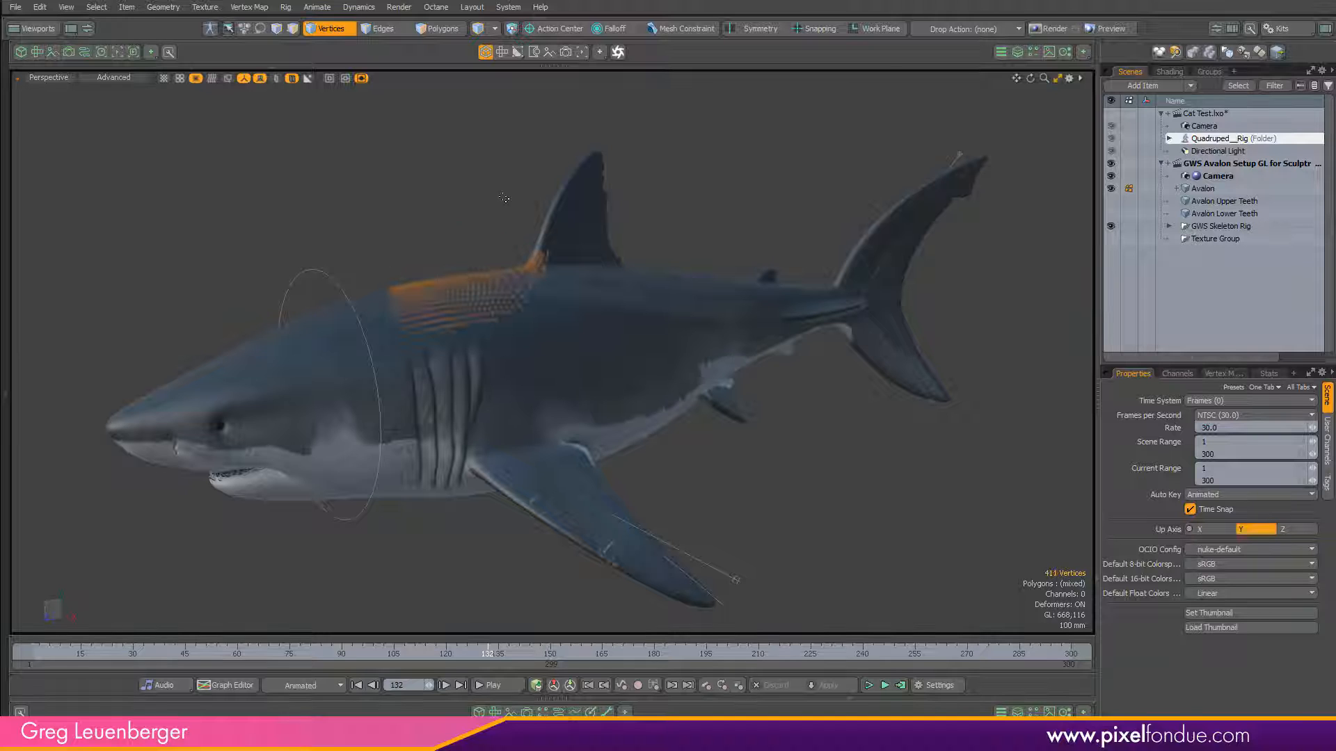
alt+drag(458, 192, 800, 367)
ctrl+alt+drag(460, 306, 1057, 500)
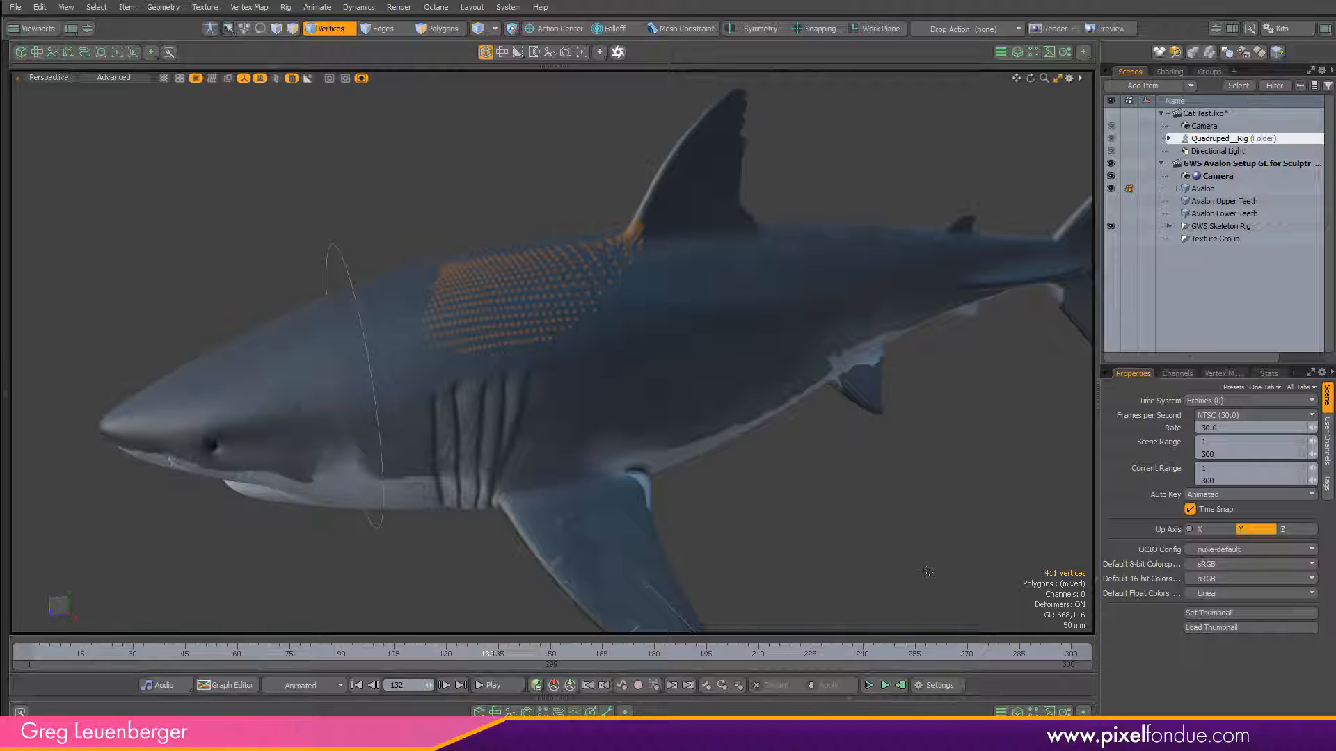
click(880, 550)
Scrub the shark's swim animation to frame 148 and examine the deformed body.
alt+drag(736, 468, 638, 459)
drag(289, 654, 544, 654)
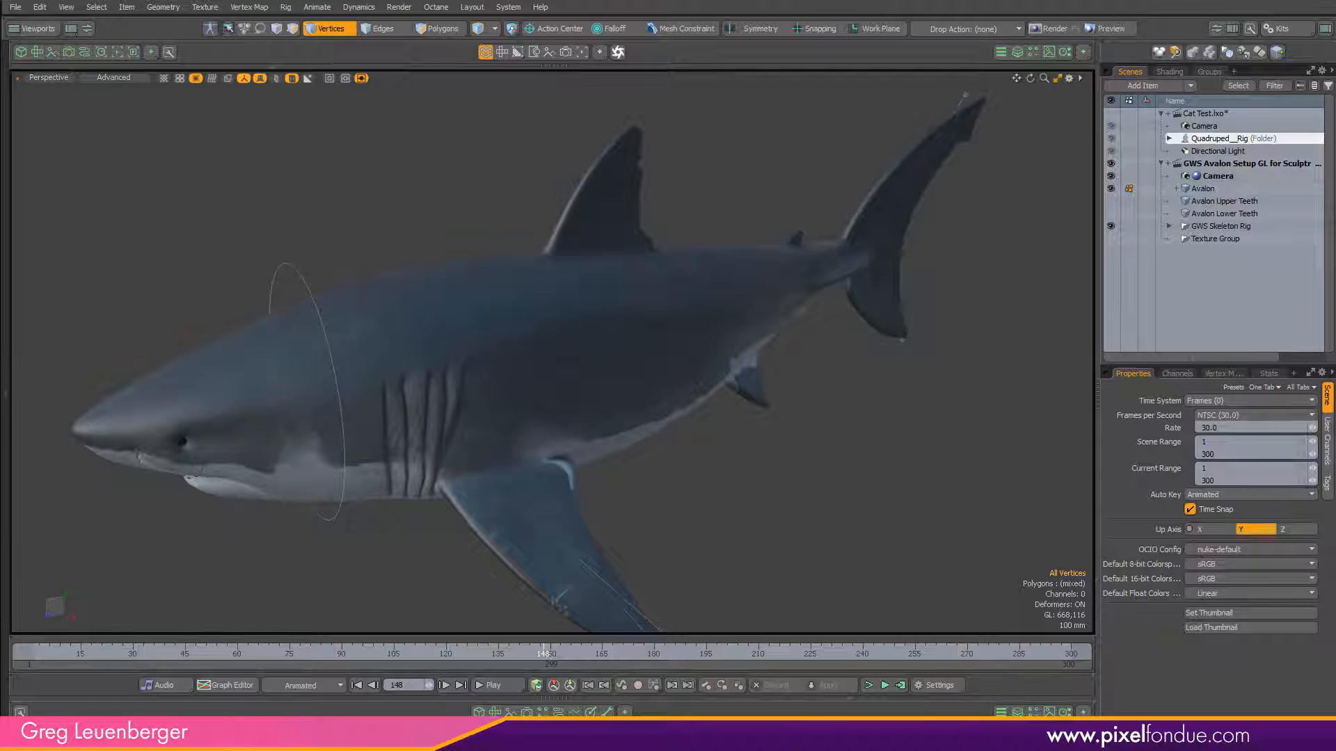
alt+drag(612, 446, 714, 432)
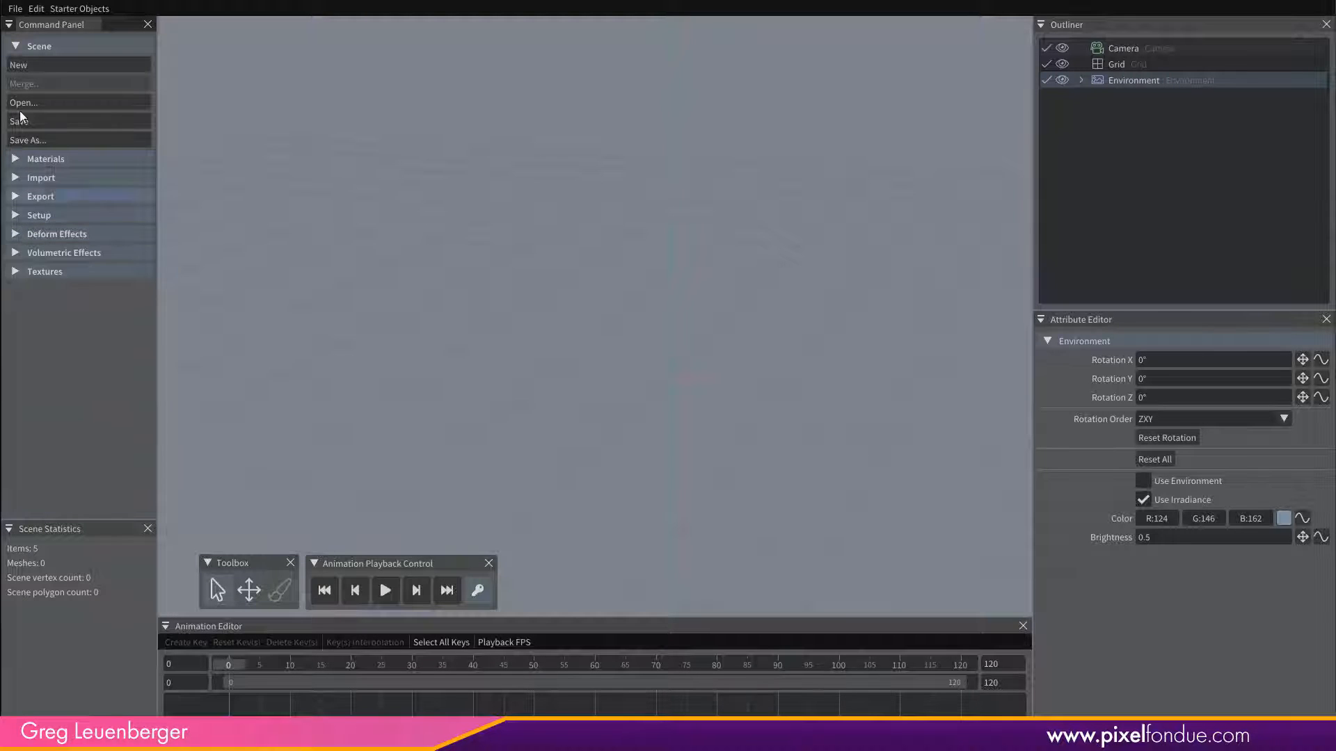
Switch to Sculptron and import the object file Avalon Shark.obj from the Sculptron folder.
click(17, 46)
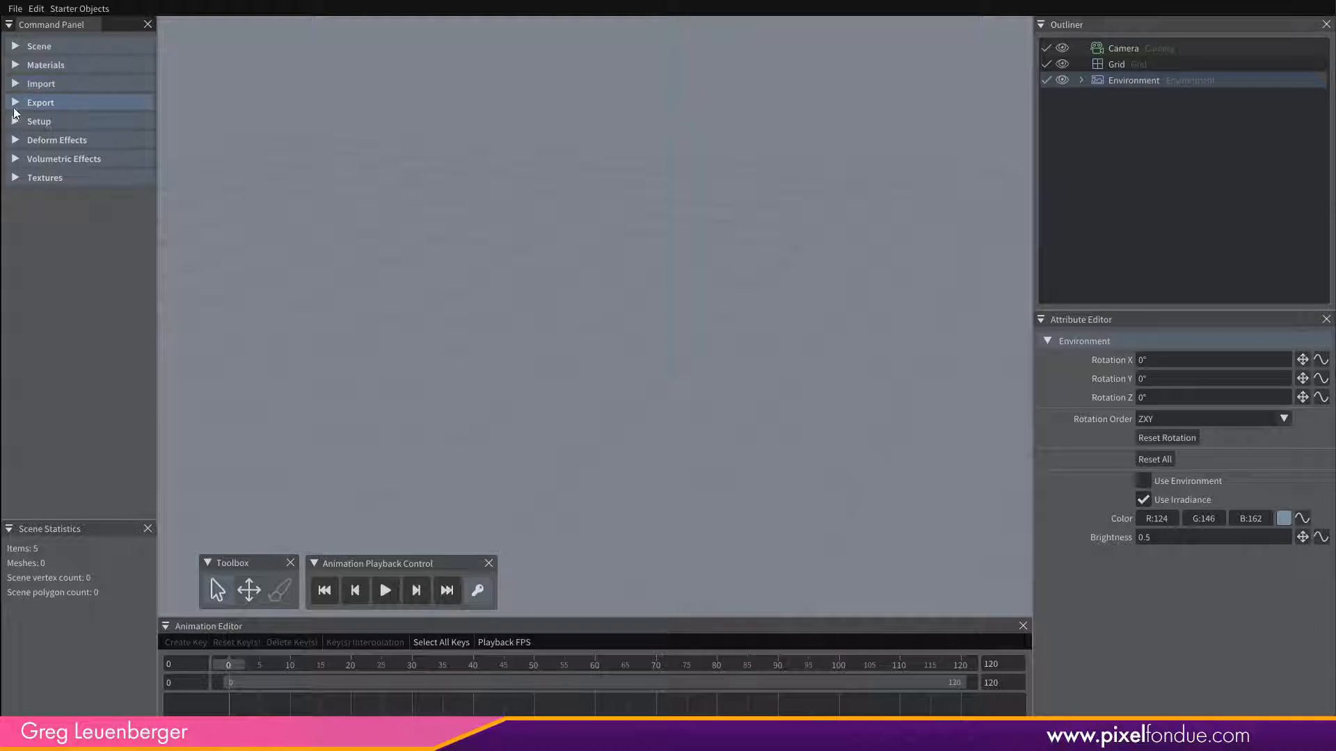
click(40, 83)
click(27, 103)
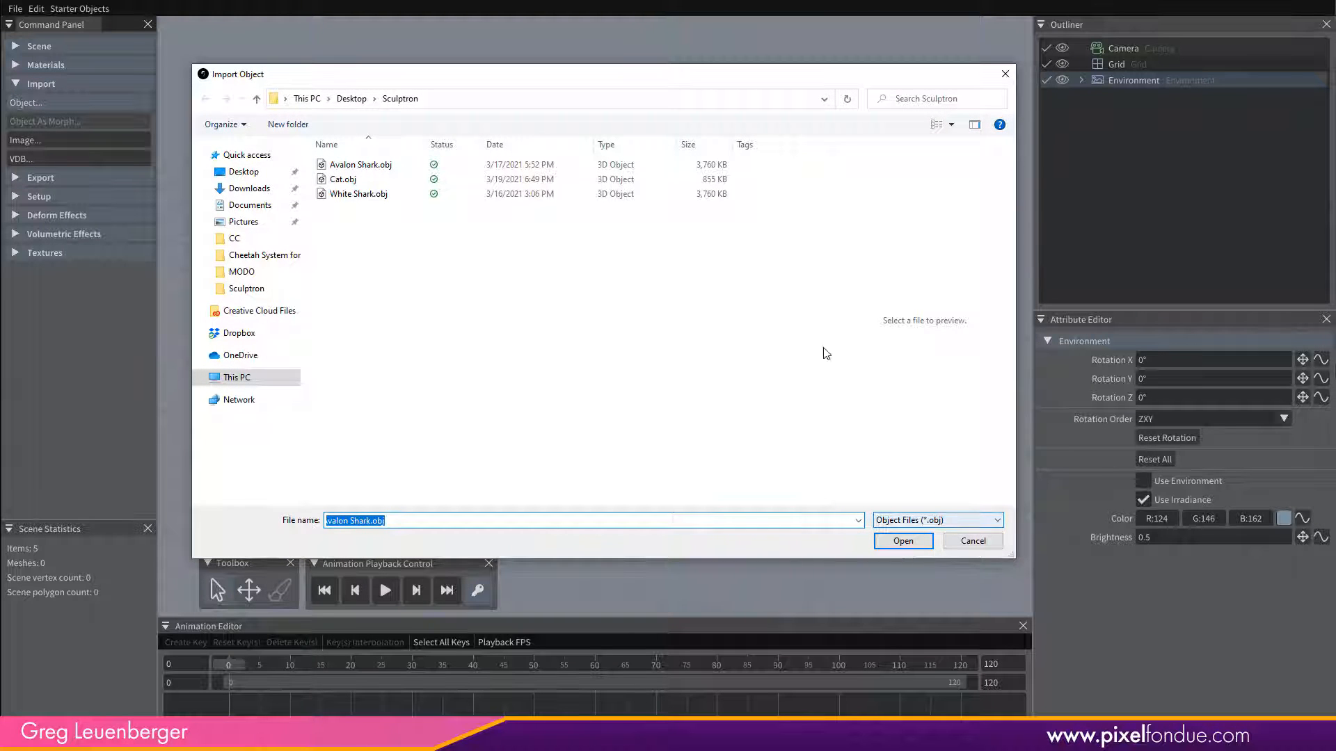
click(361, 165)
click(921, 543)
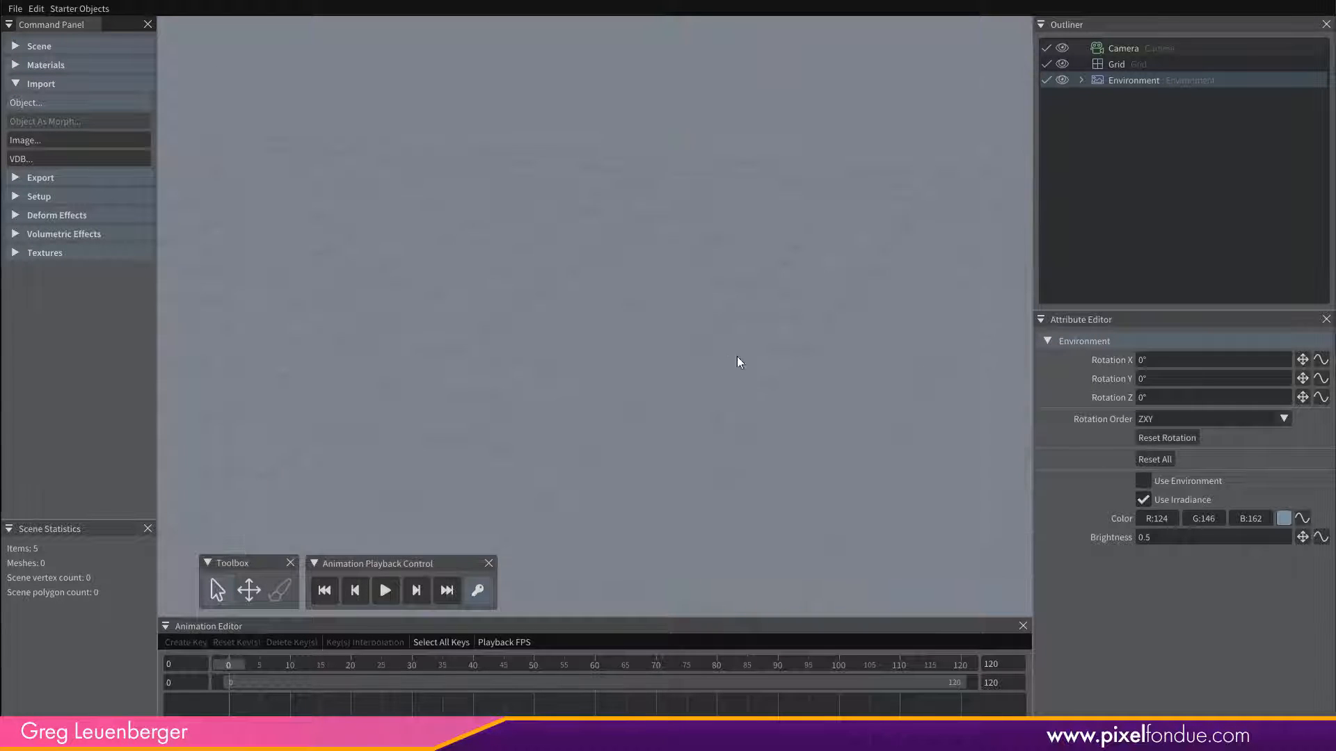
Set the Avalon Shark.obj Material's albedo to red (R 186, G 5, B 5) and its roughness to 53.3%.
alt+drag(739, 428, 675, 386)
alt+right_drag(674, 385, 771, 357)
alt+drag(771, 356, 782, 425)
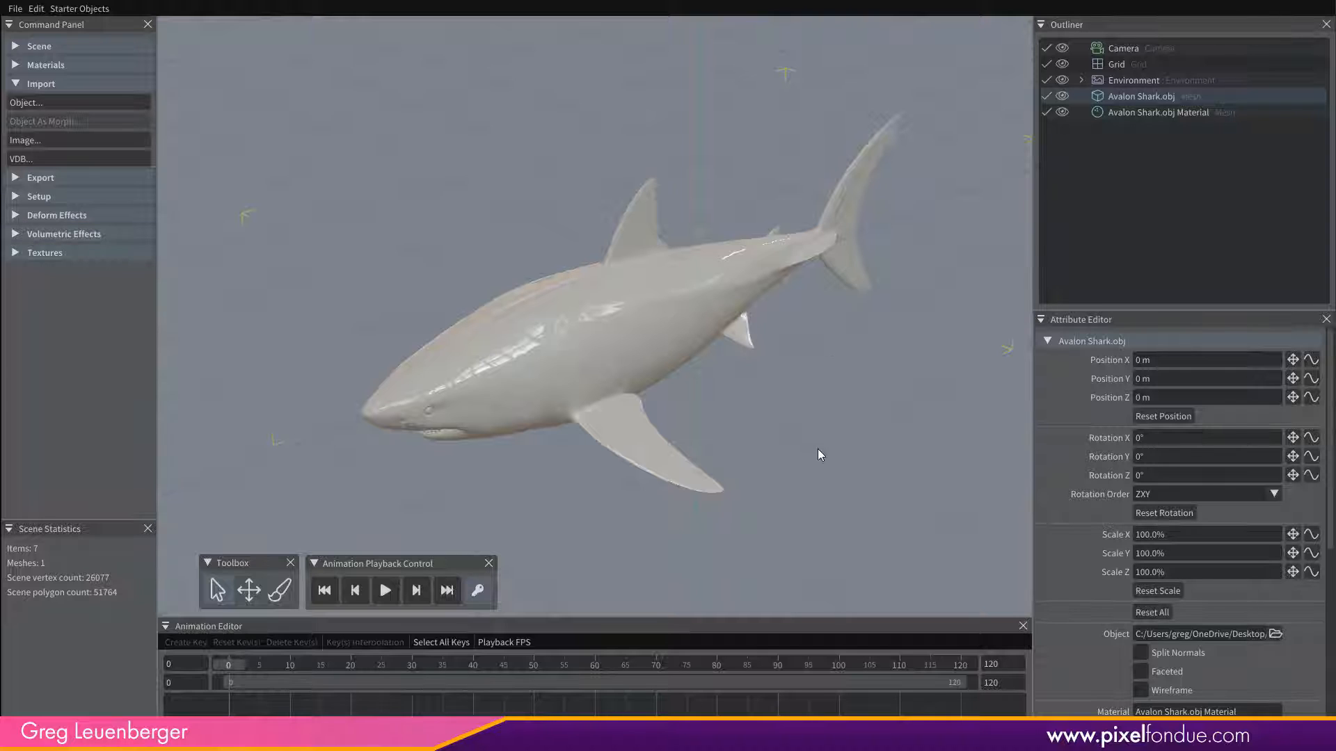
click(1156, 114)
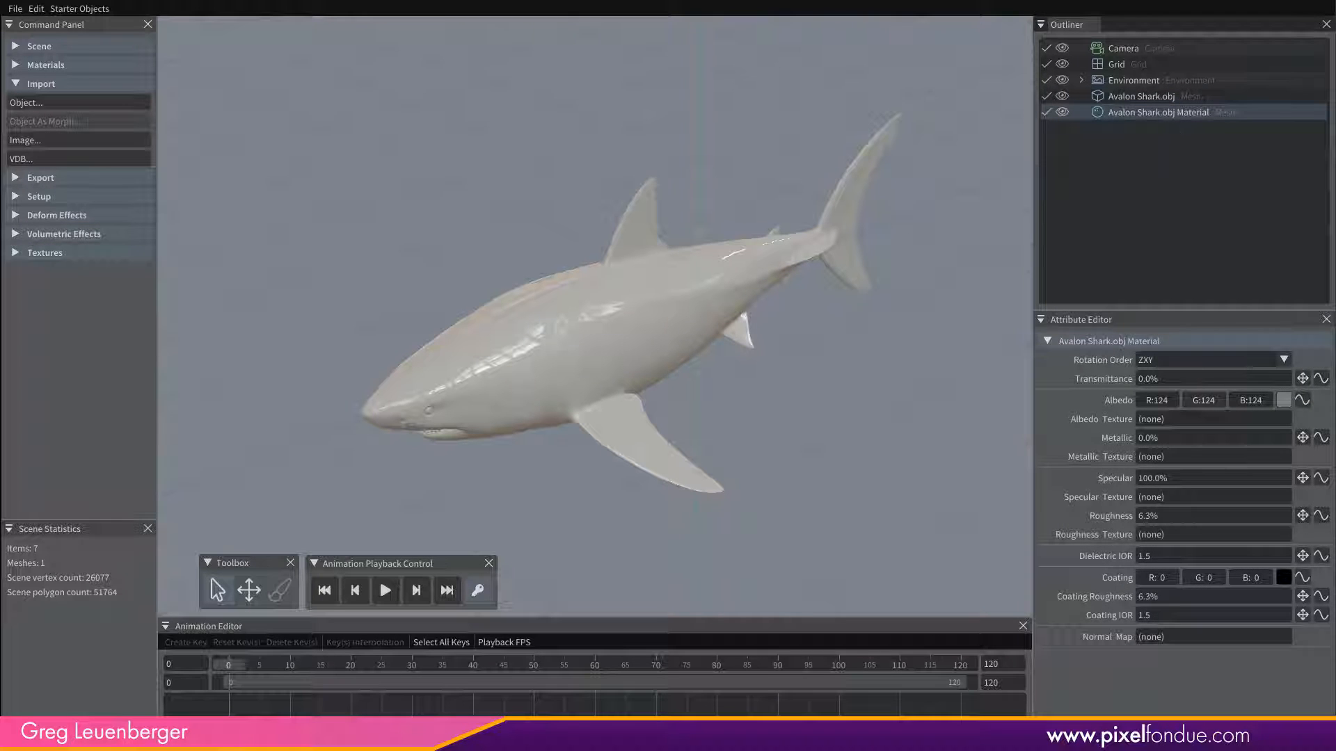
click(1282, 400)
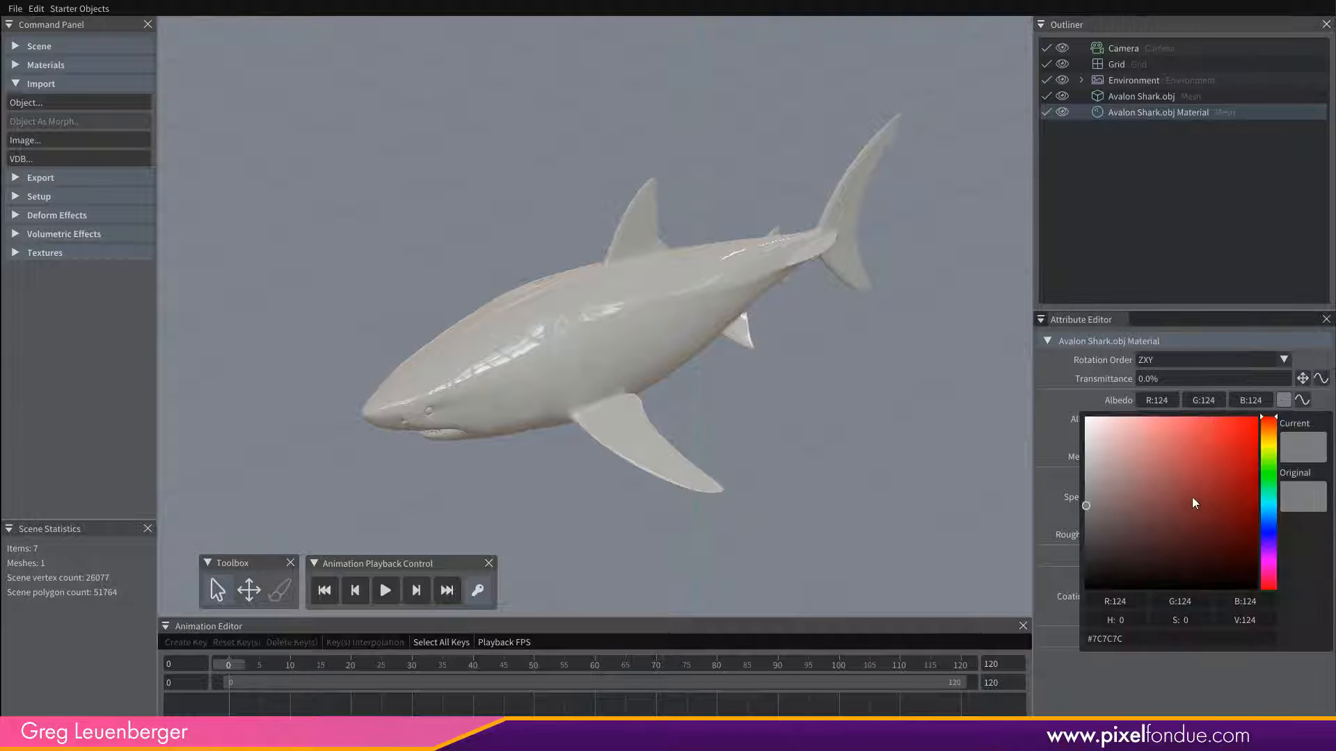
drag(1194, 502, 1244, 469)
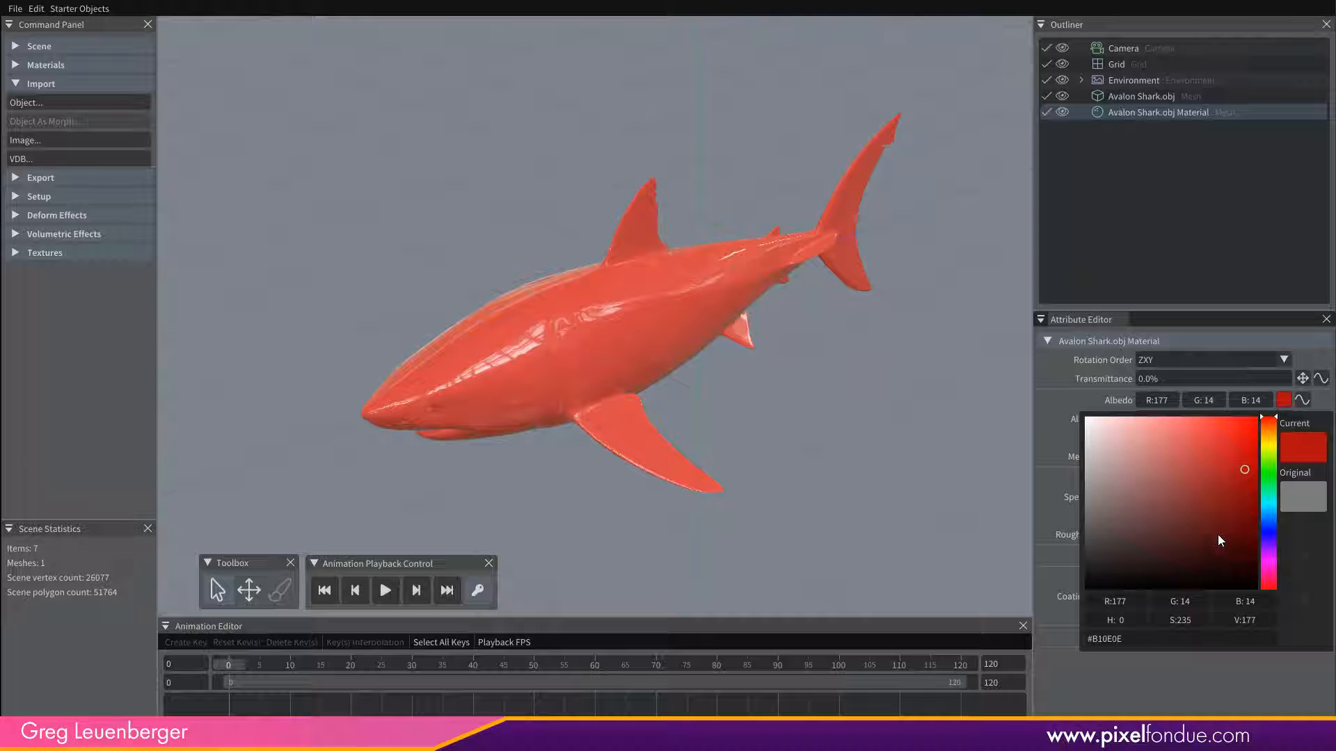
drag(1251, 464, 1253, 464)
click(1230, 678)
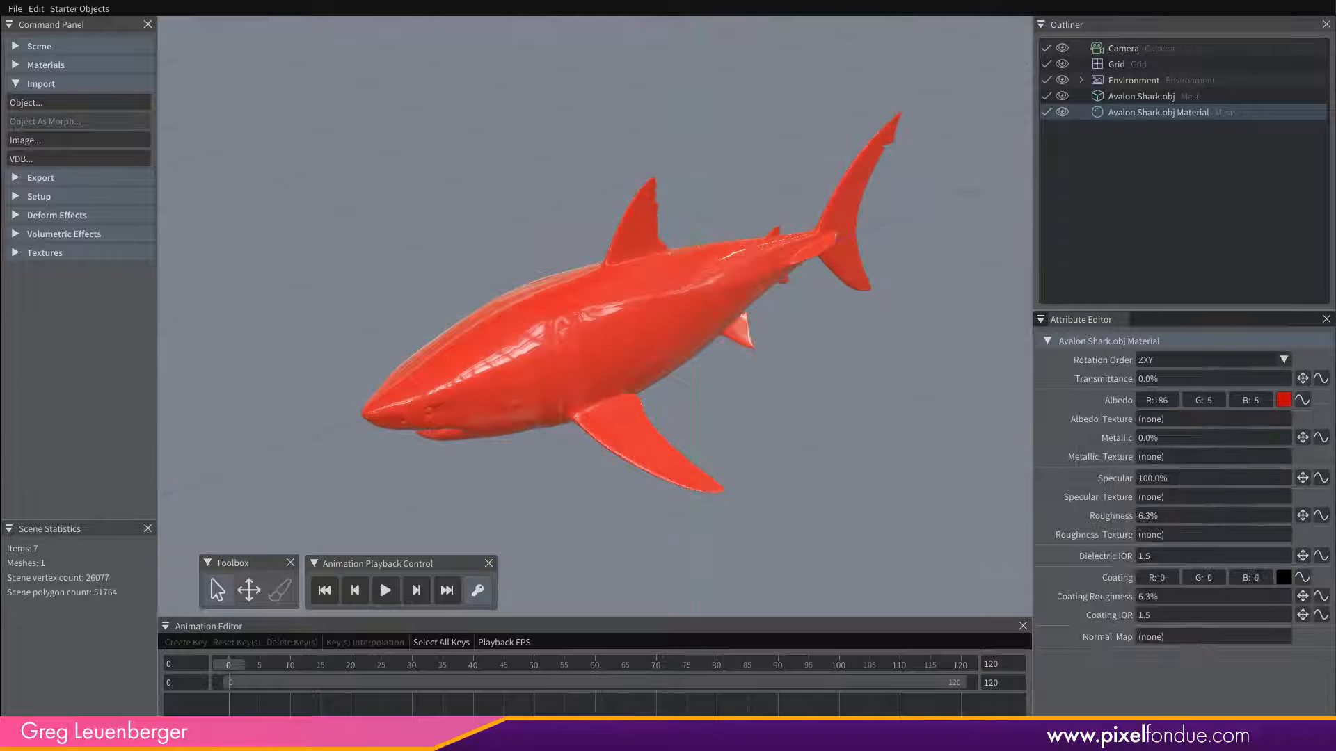
drag(1301, 518, 1300, 440)
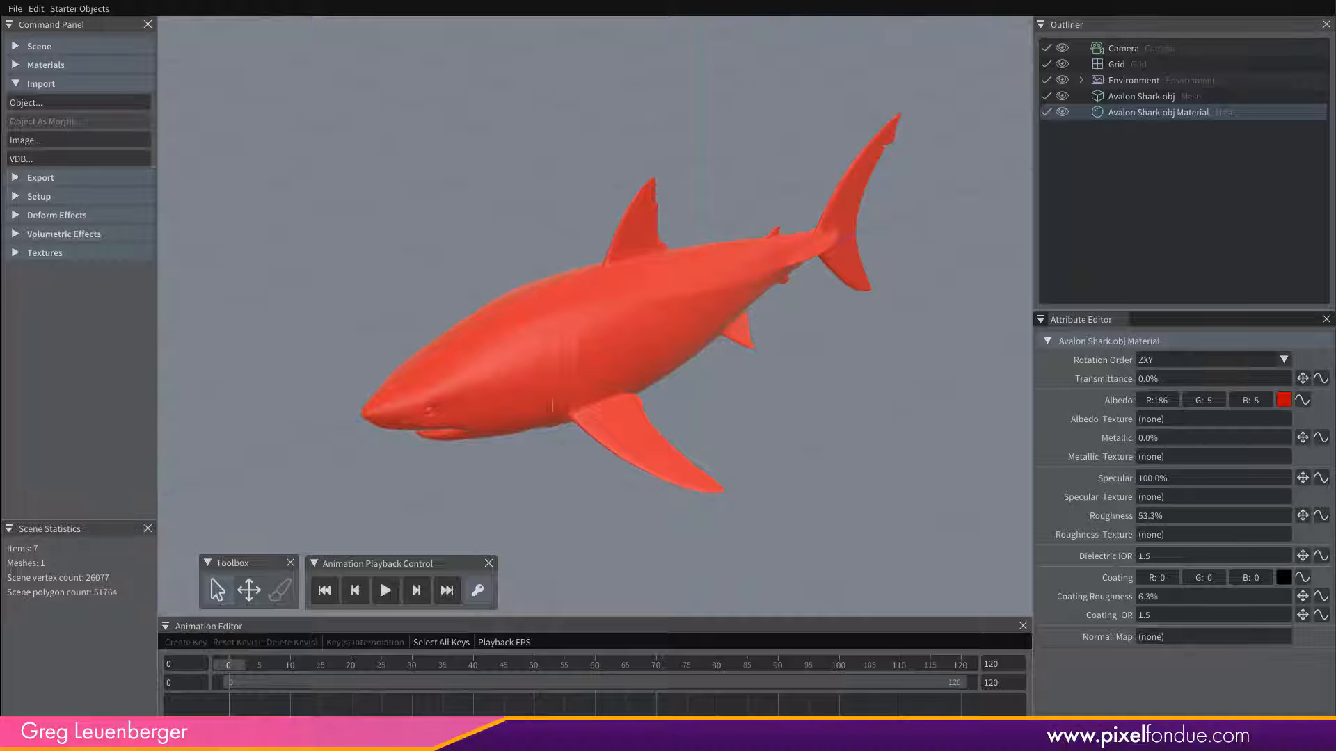
Add a Spherify deform effect to the Avalon Shark.obj mesh.
middle_drag(723, 441, 774, 459)
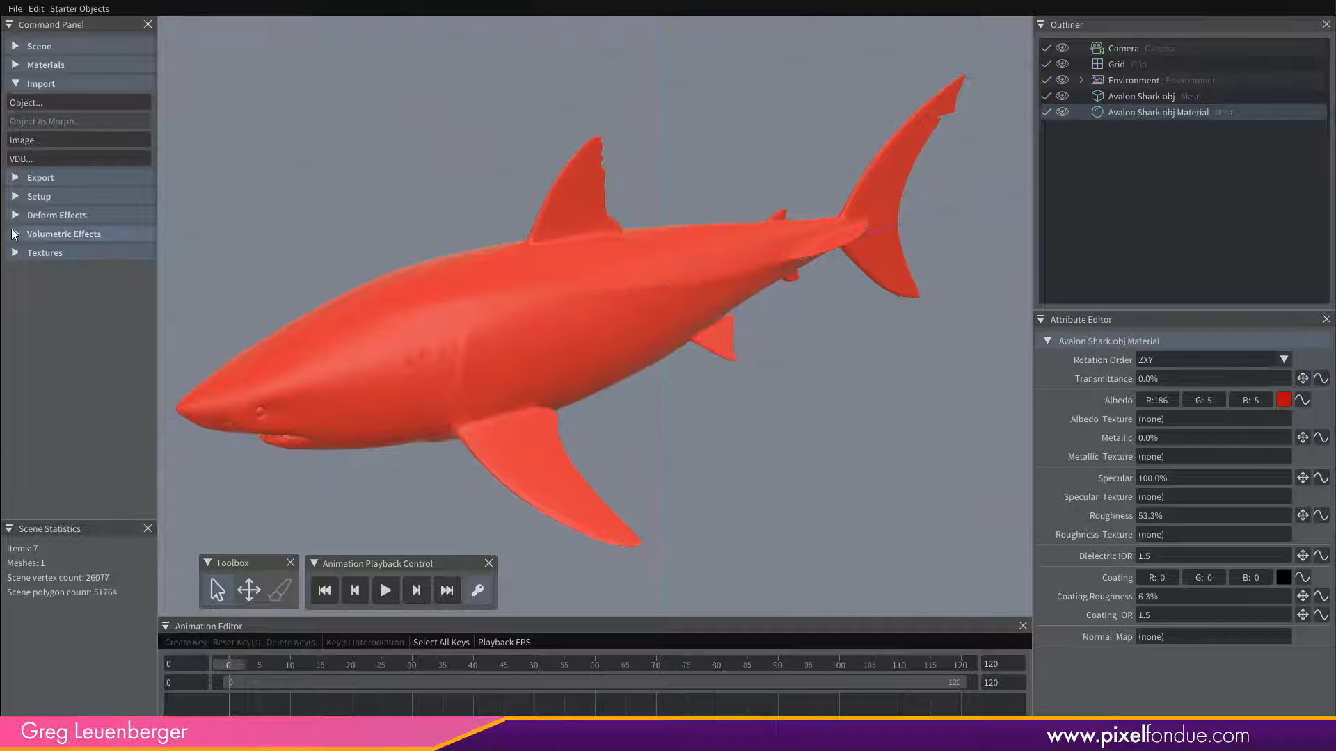
click(55, 215)
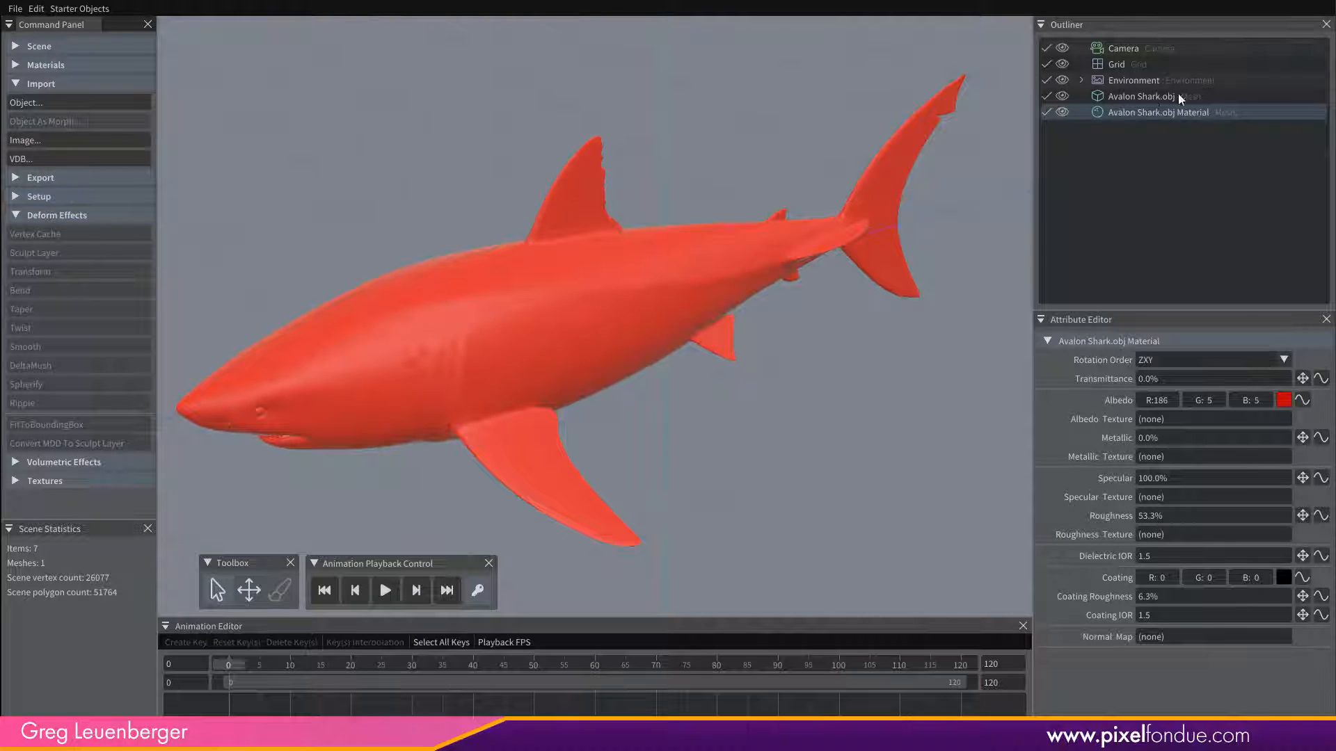
click(1158, 96)
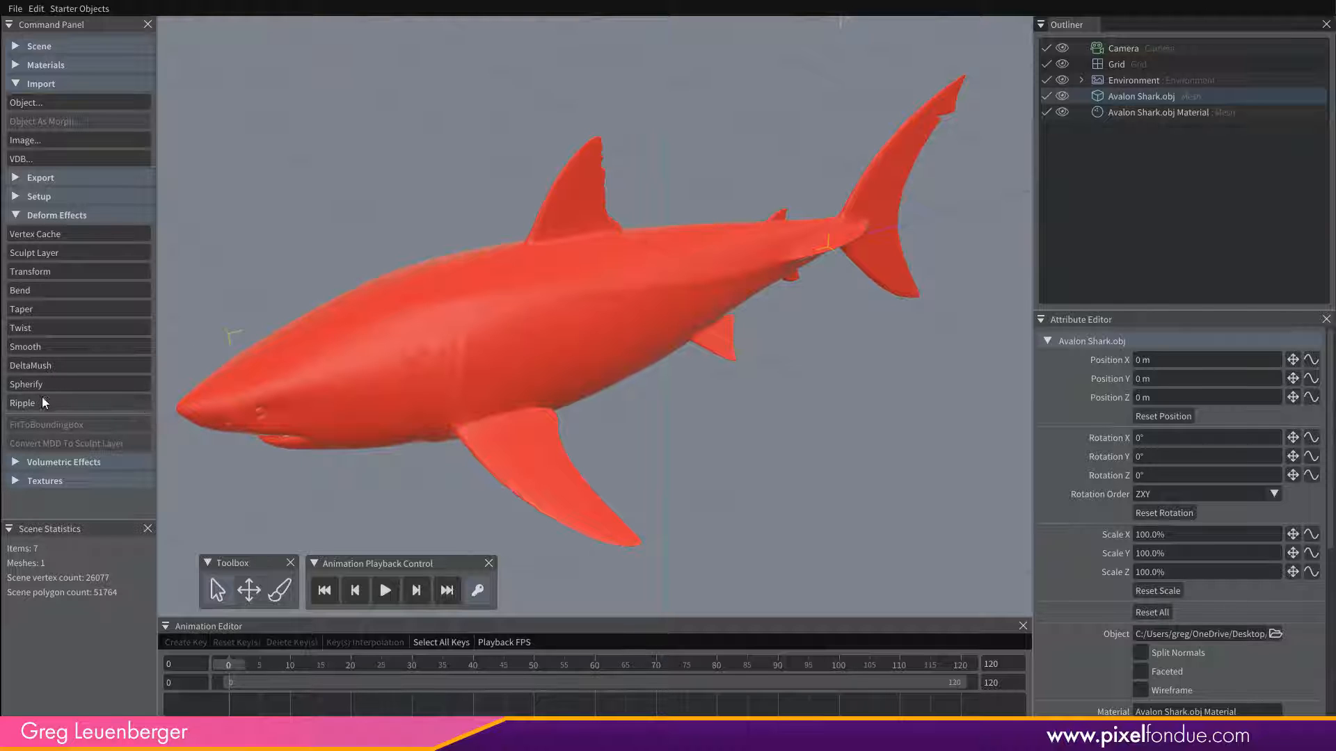
click(73, 386)
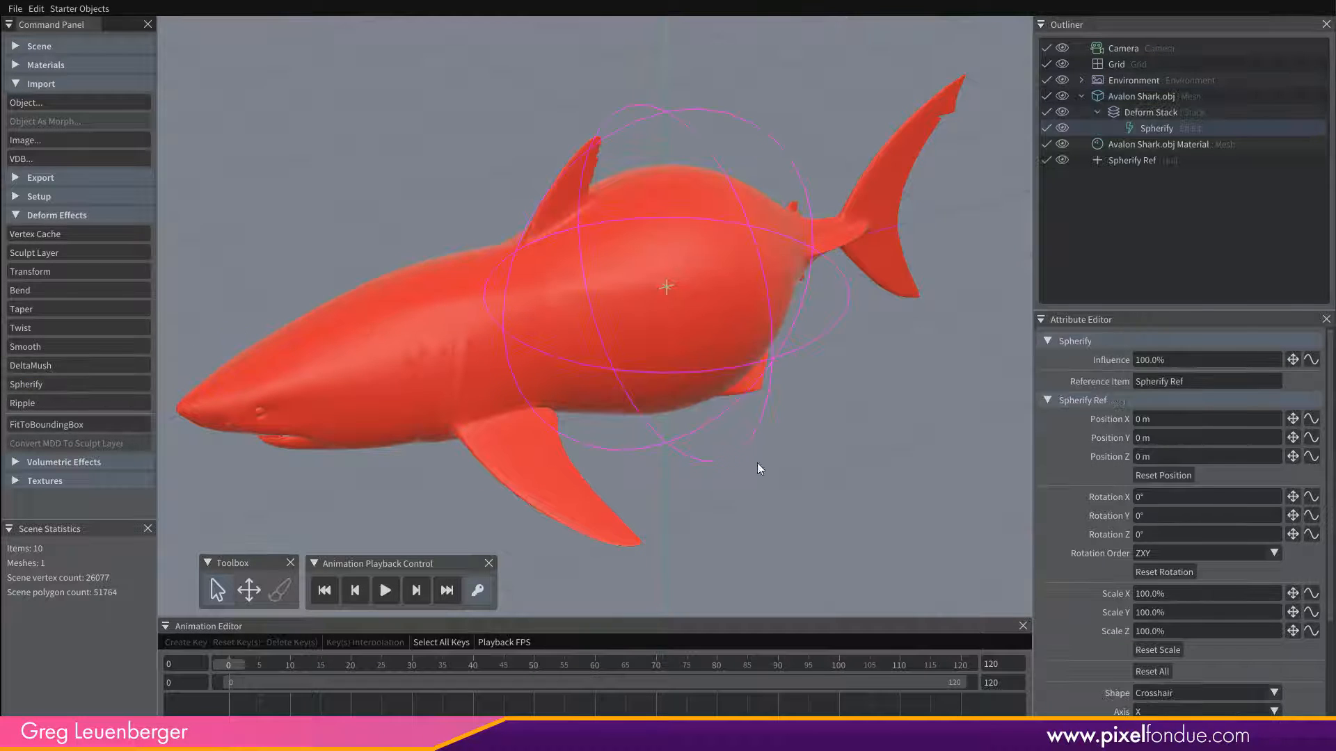
Examine the attributes of the Deform Stack, the Spherify effect and the Spherify Ref null, and the shark's bulging body.
click(1155, 112)
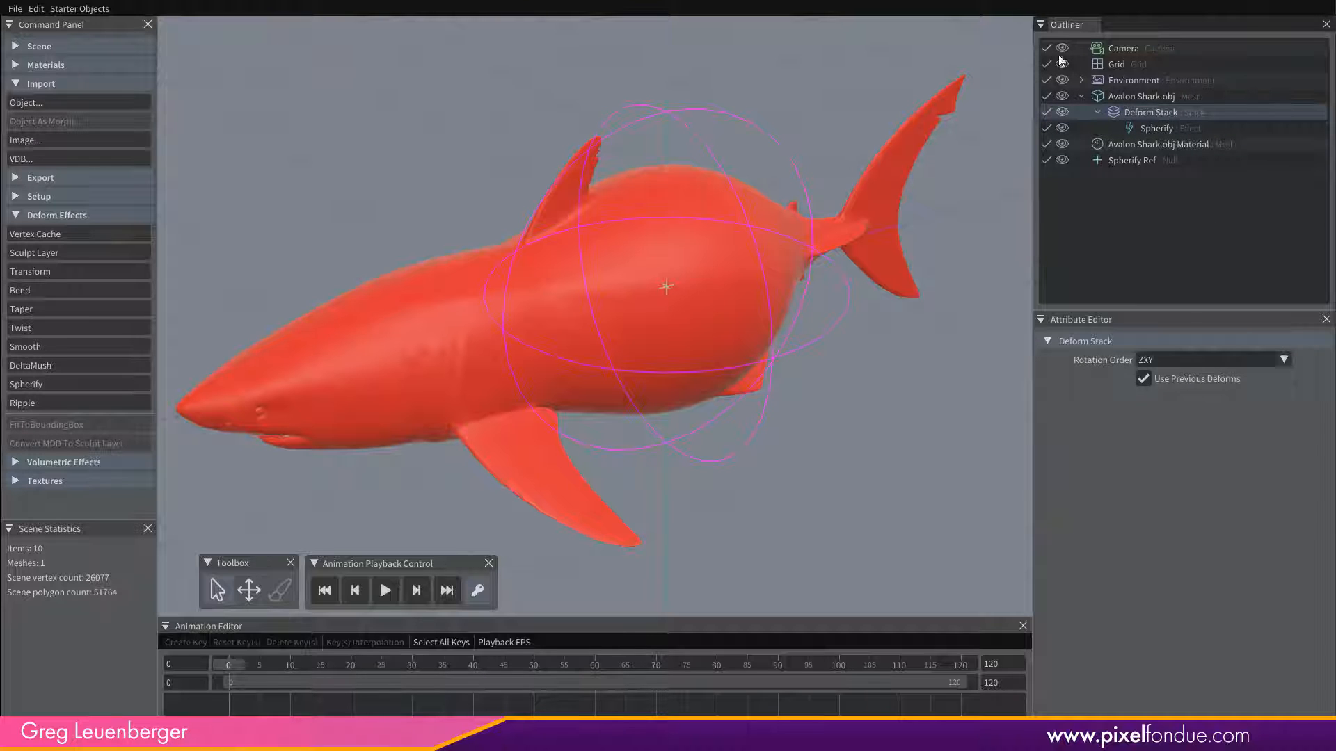
click(1175, 128)
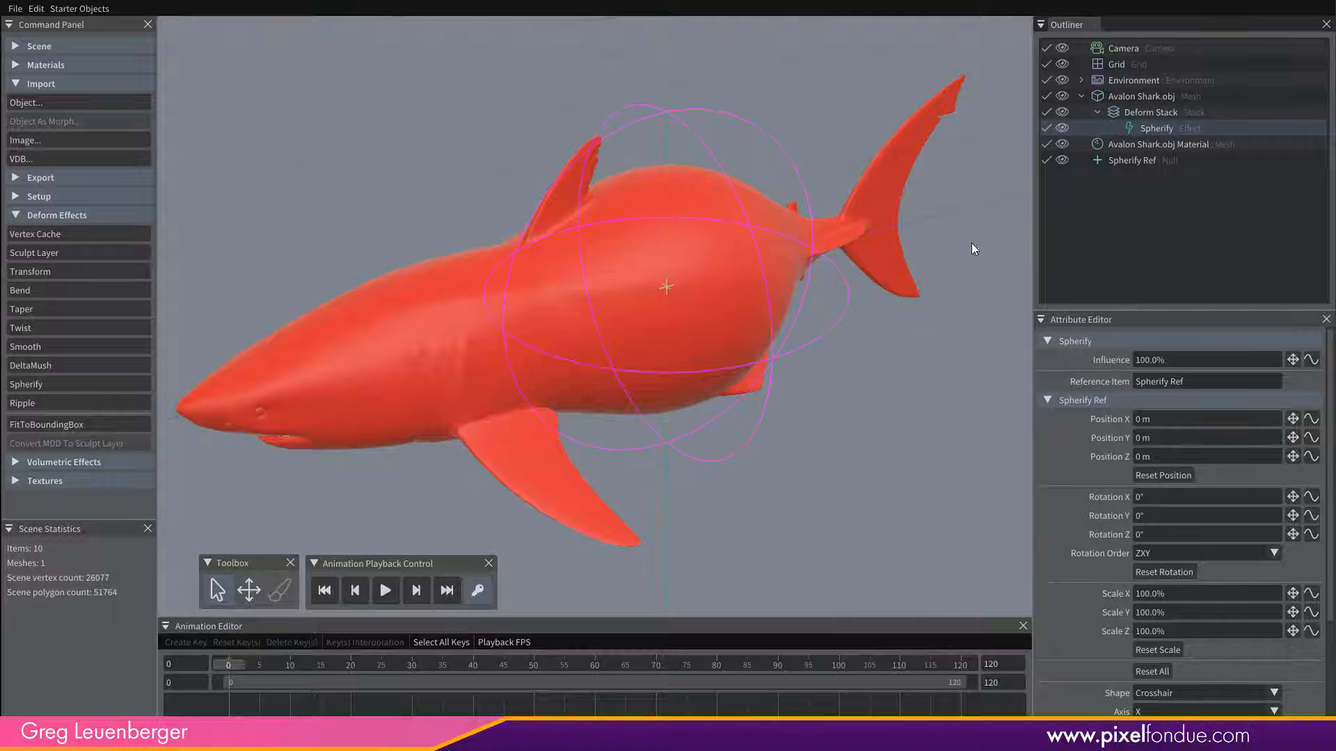
mouse_move(765, 398)
alt+mouse_down()
mouse_move(658, 377)
mouse_move(747, 406)
alt+mouse_up()
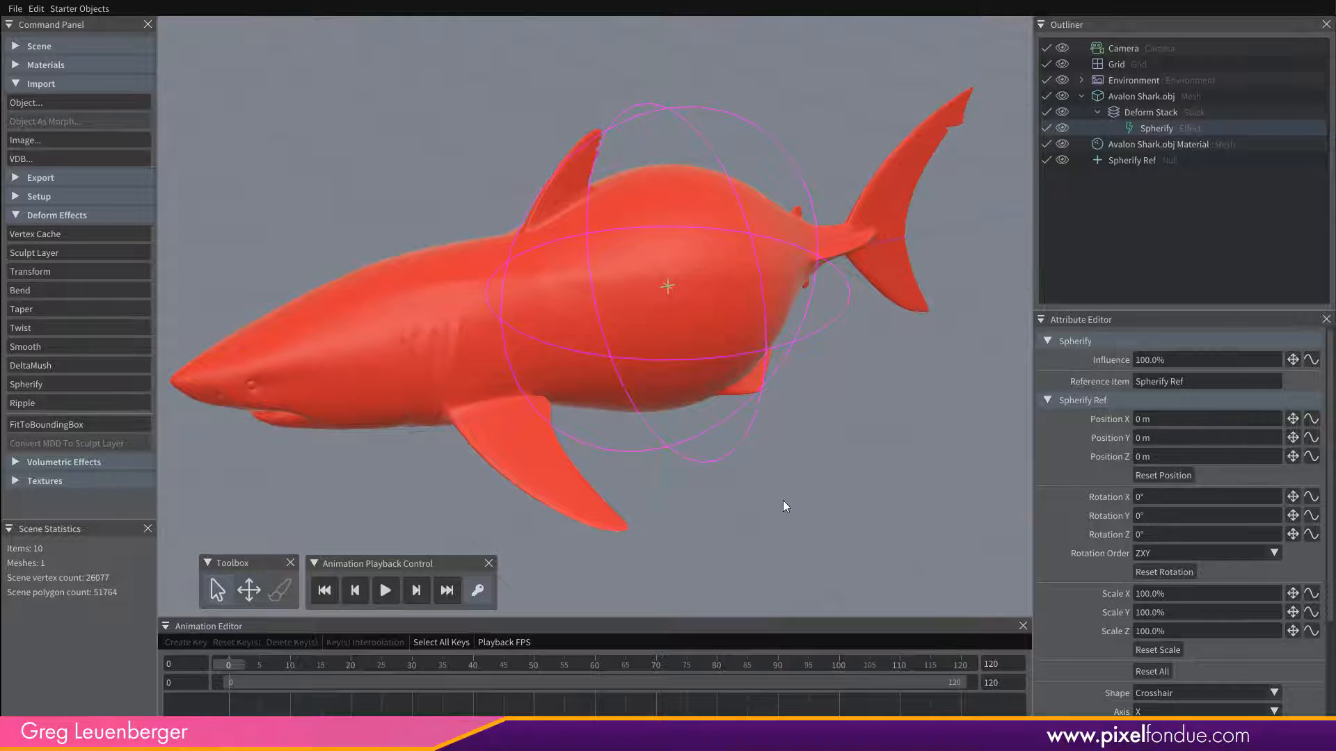
alt+drag(779, 499, 807, 449)
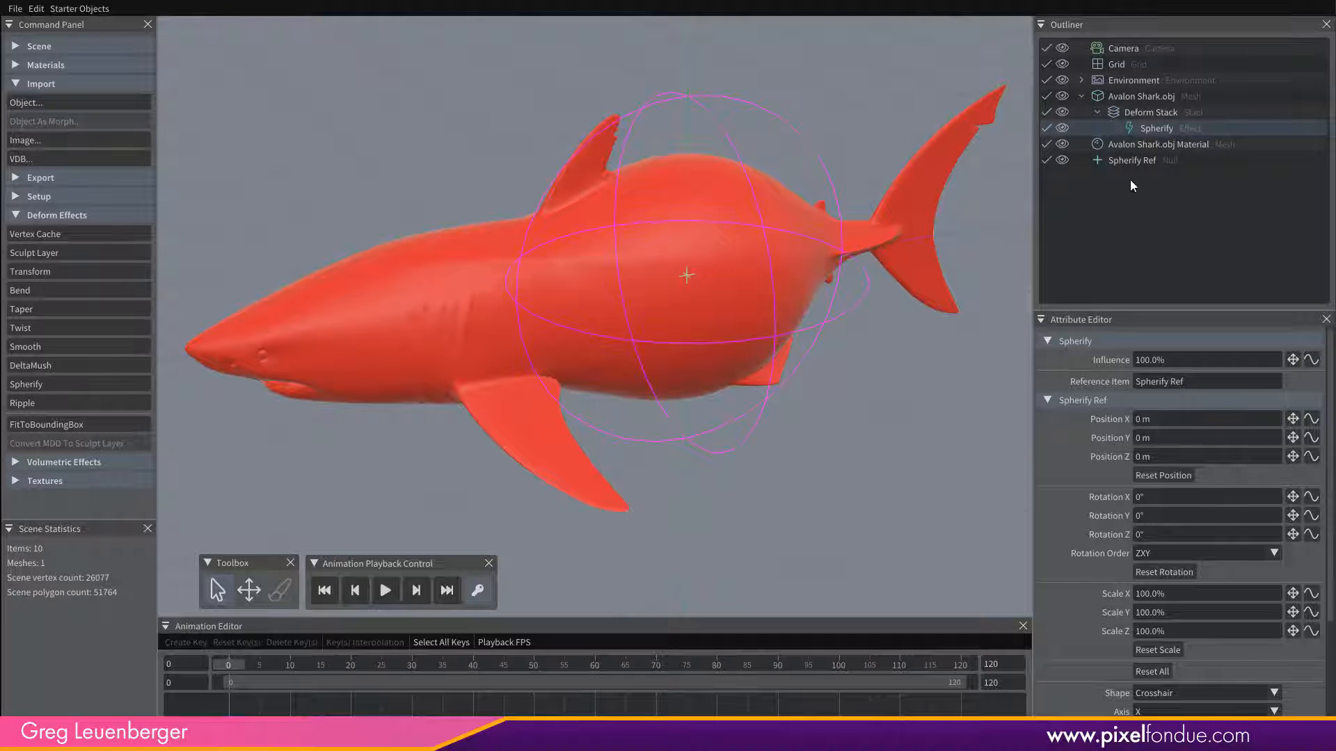
click(1129, 162)
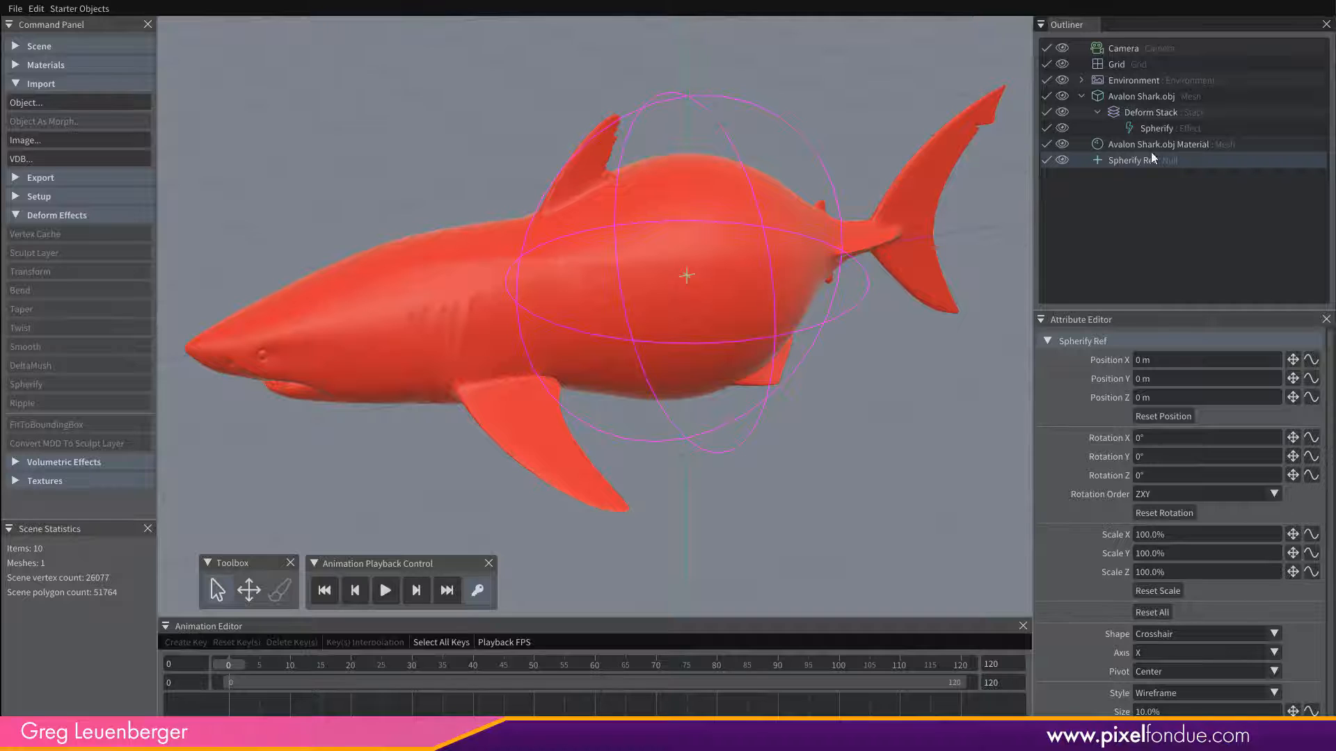
click(1165, 132)
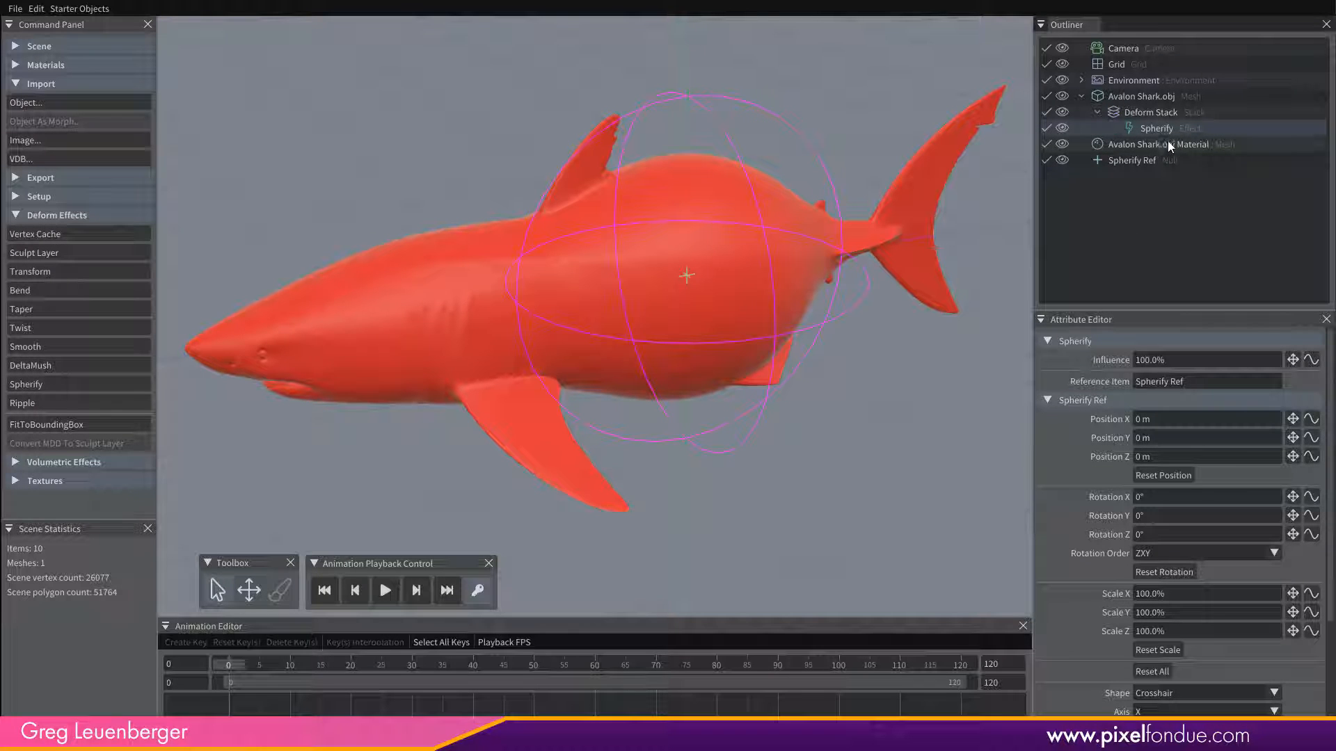
Shift the Spherify Ref to about 5 cm in Z, and move it with the Transform tool to about 1.06 m towards the head.
click(1132, 160)
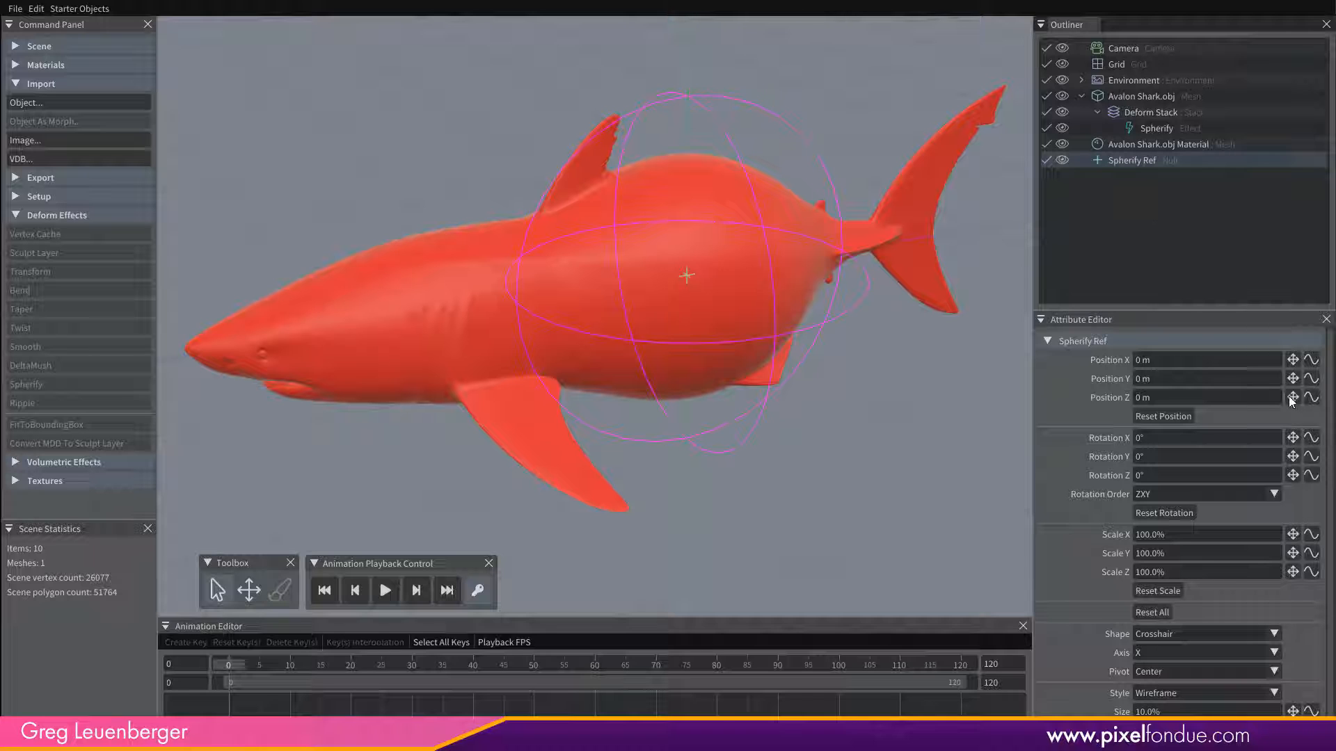
mouse_move(1292, 397)
mouse_down()
mouse_move(1292, 369)
mouse_move(1284, 411)
mouse_move(1291, 379)
mouse_move(1279, 398)
mouse_up()
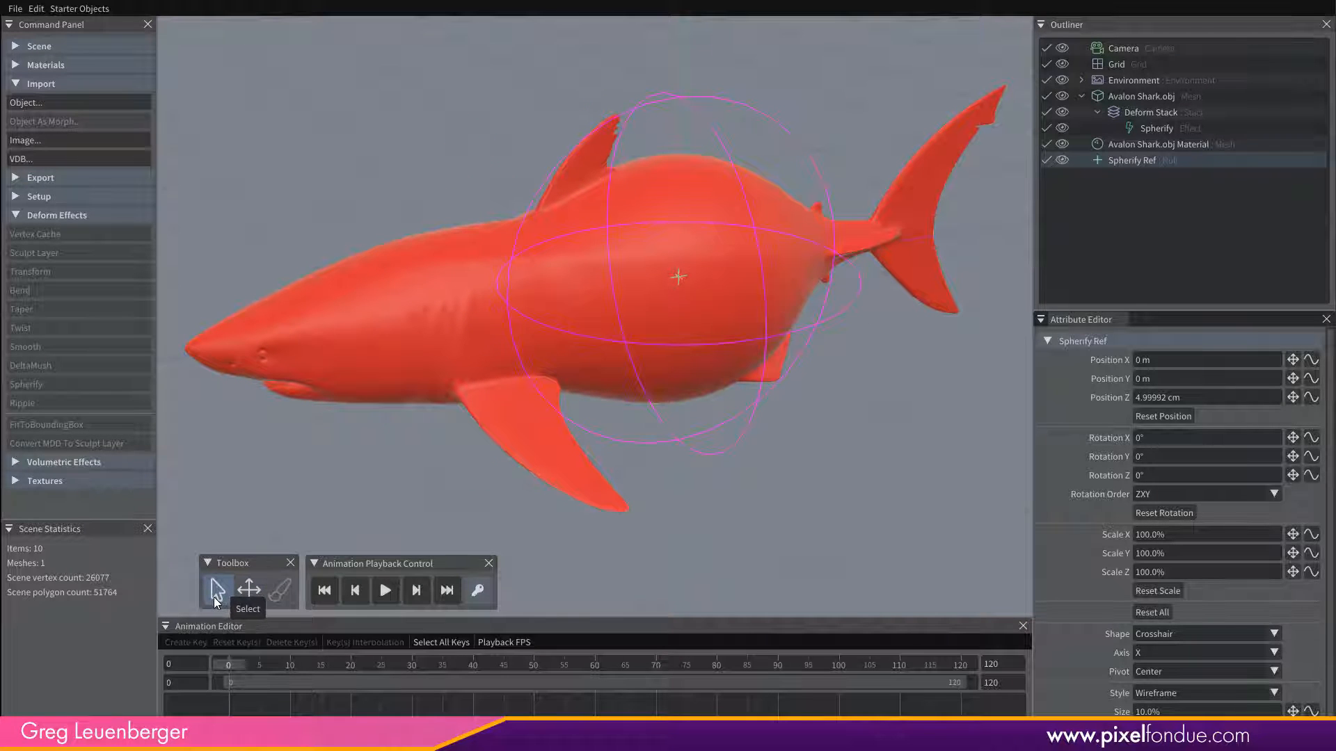
click(248, 591)
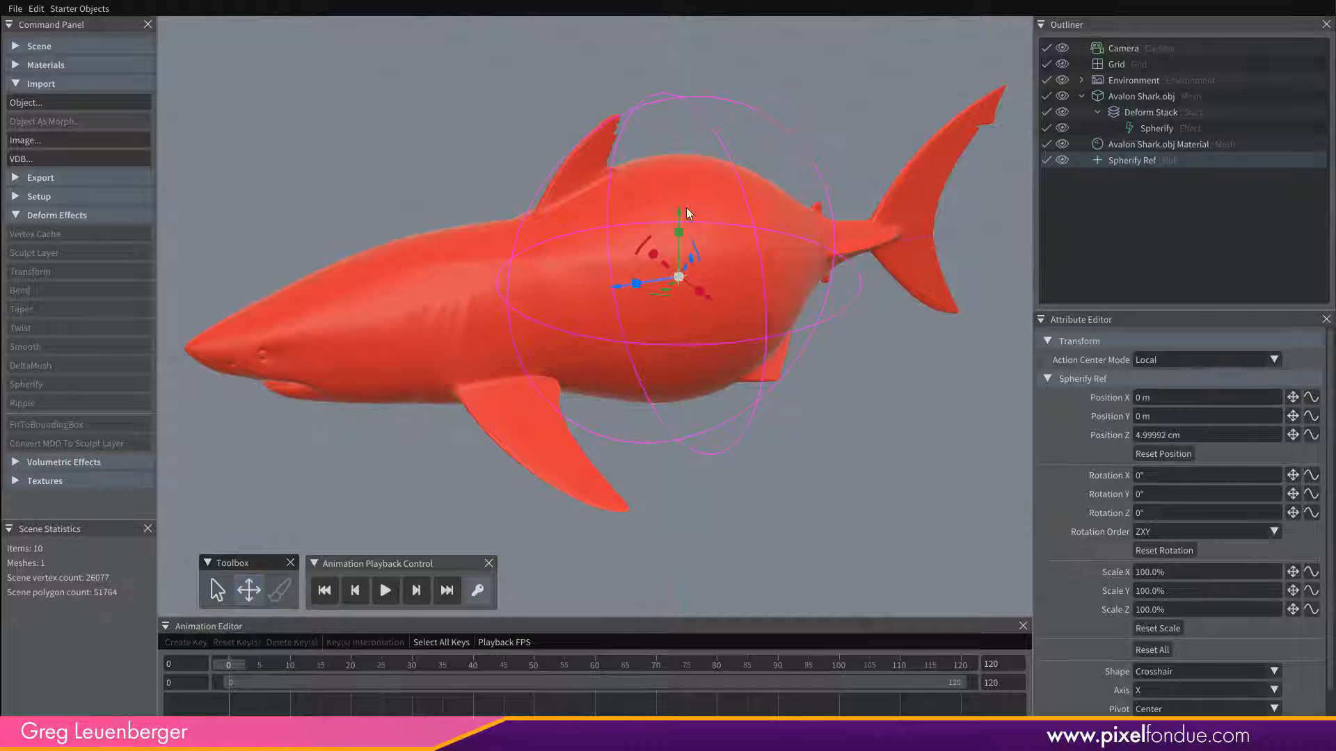
drag(614, 288, 452, 357)
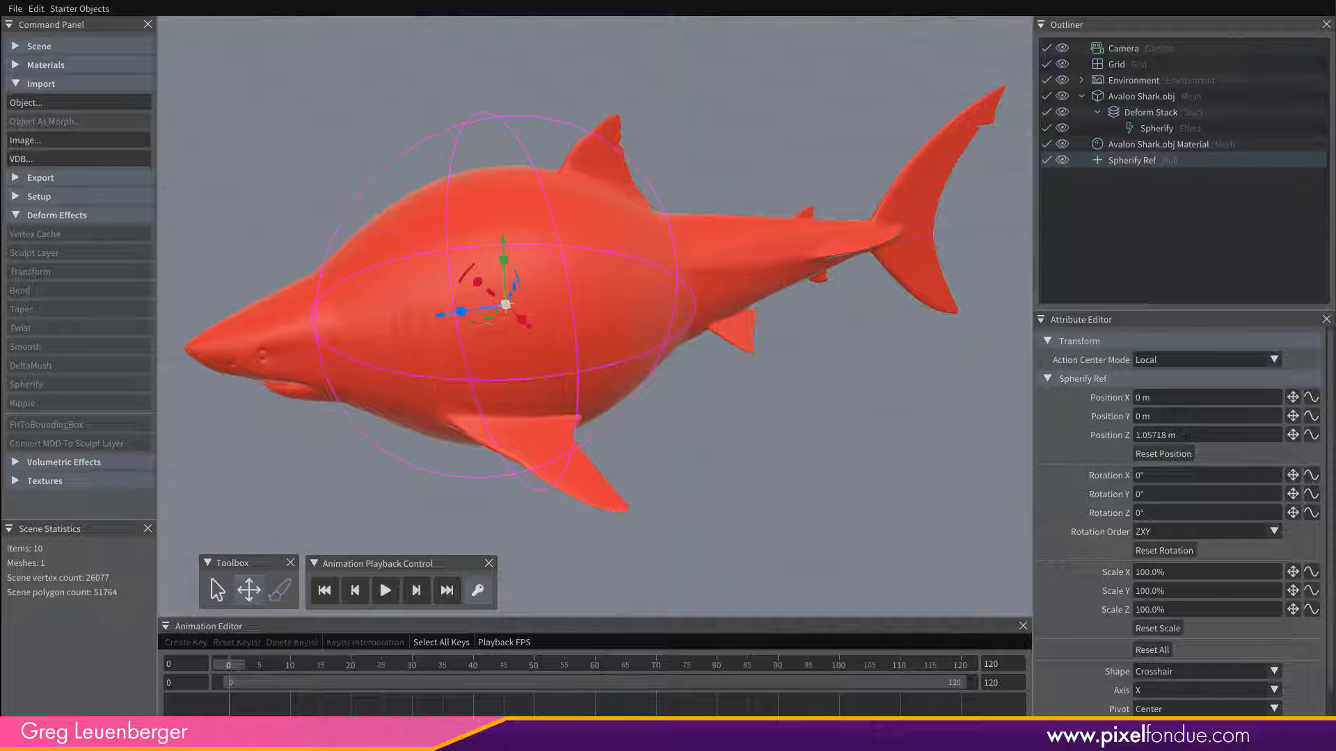
drag(1187, 436, 1091, 438)
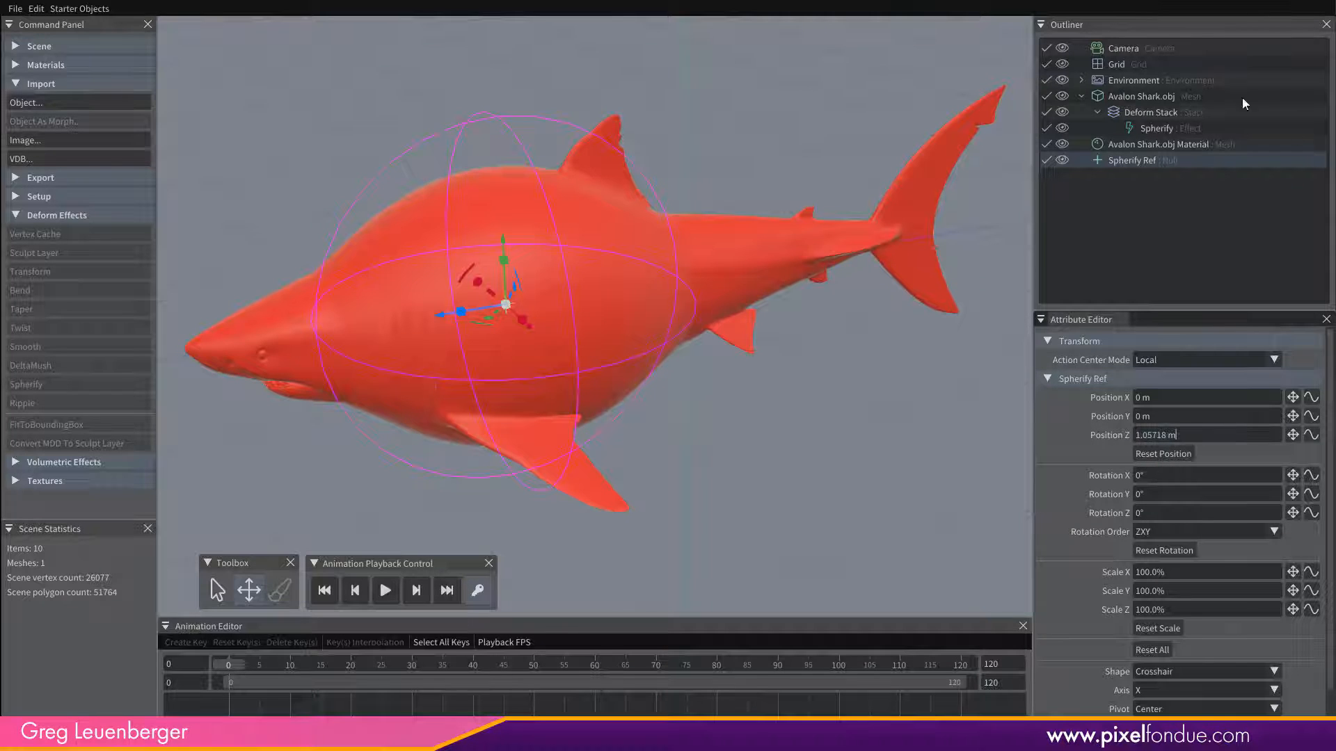
Review the Spherify Ref attributes within the Spherify effect and reset the reference's position.
click(1169, 130)
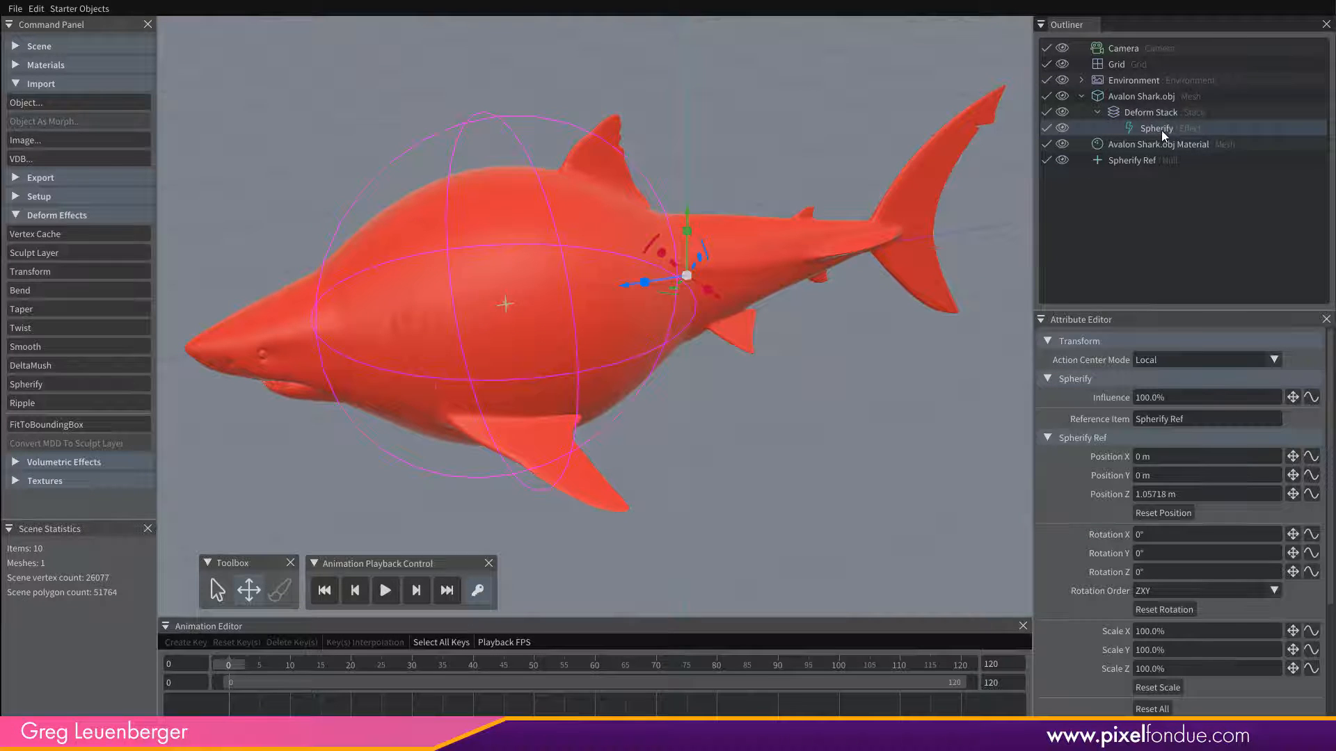
click(1047, 438)
click(1047, 438)
click(1047, 437)
click(1047, 437)
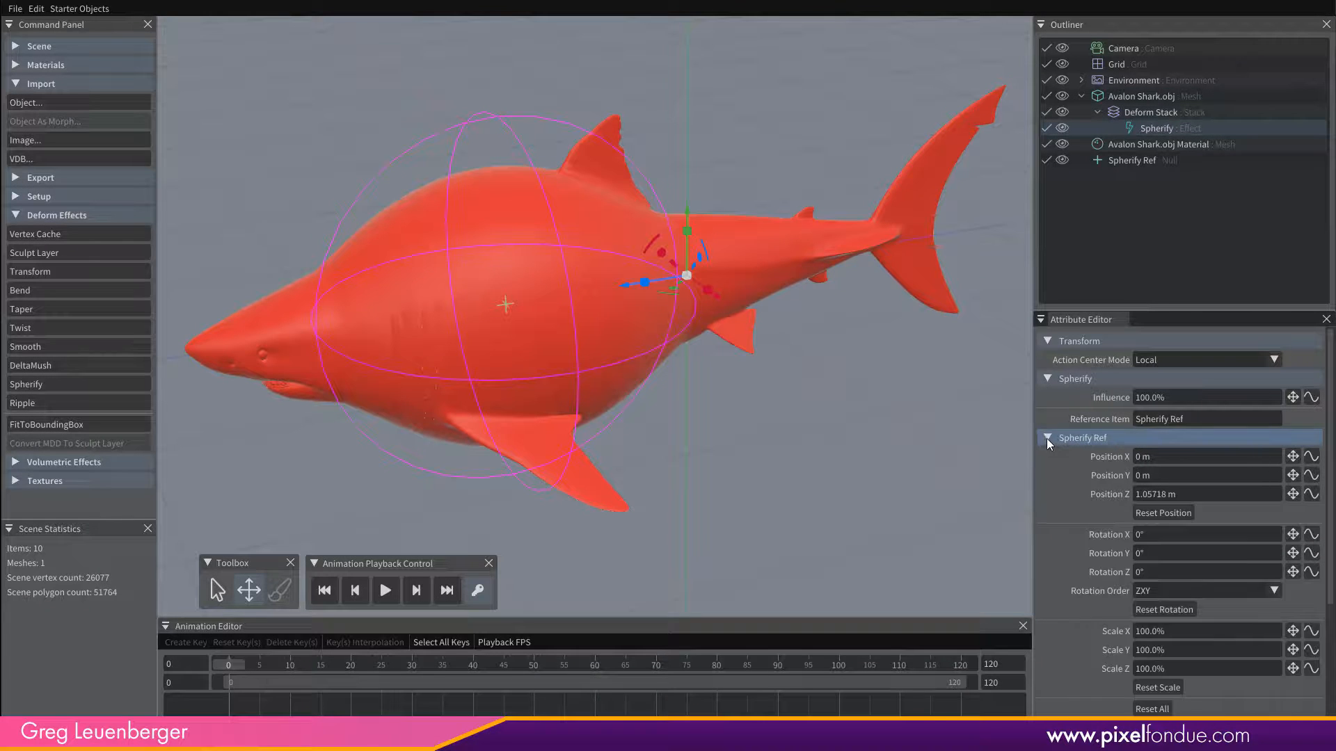
click(1046, 438)
click(1047, 438)
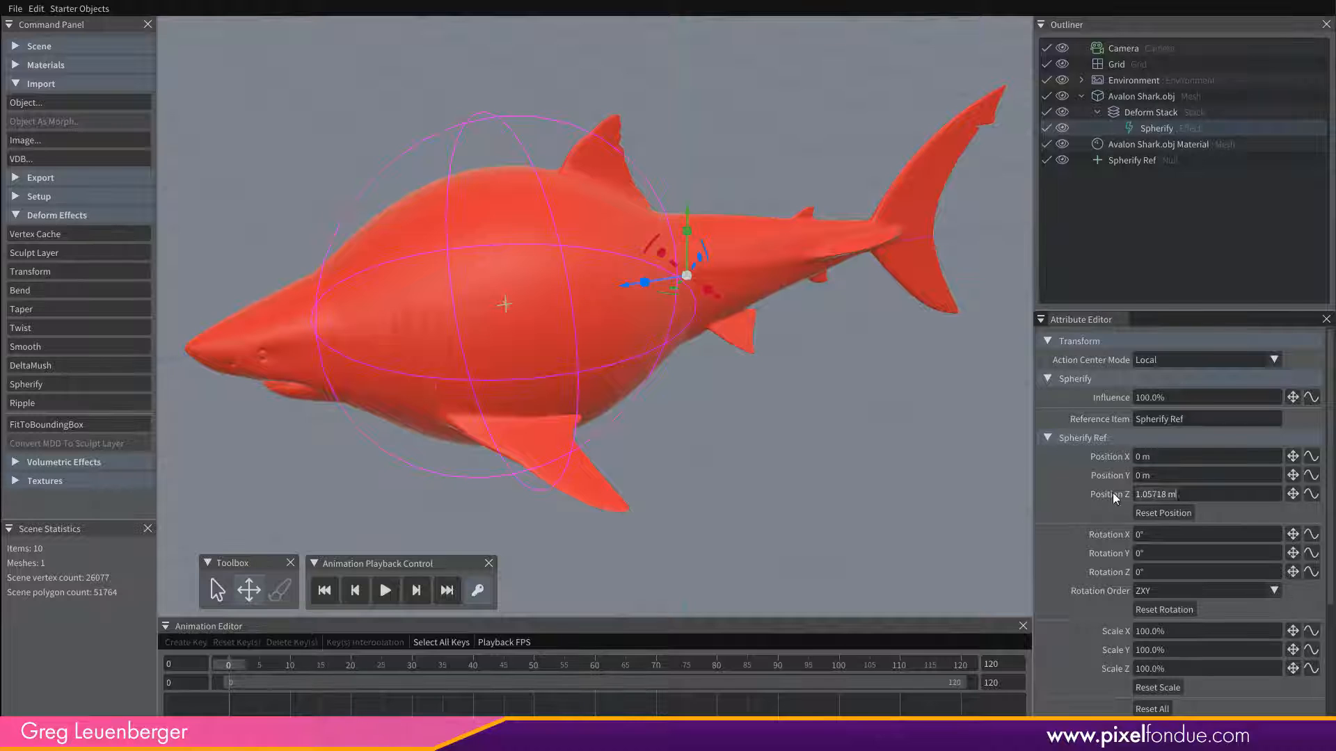
click(1149, 515)
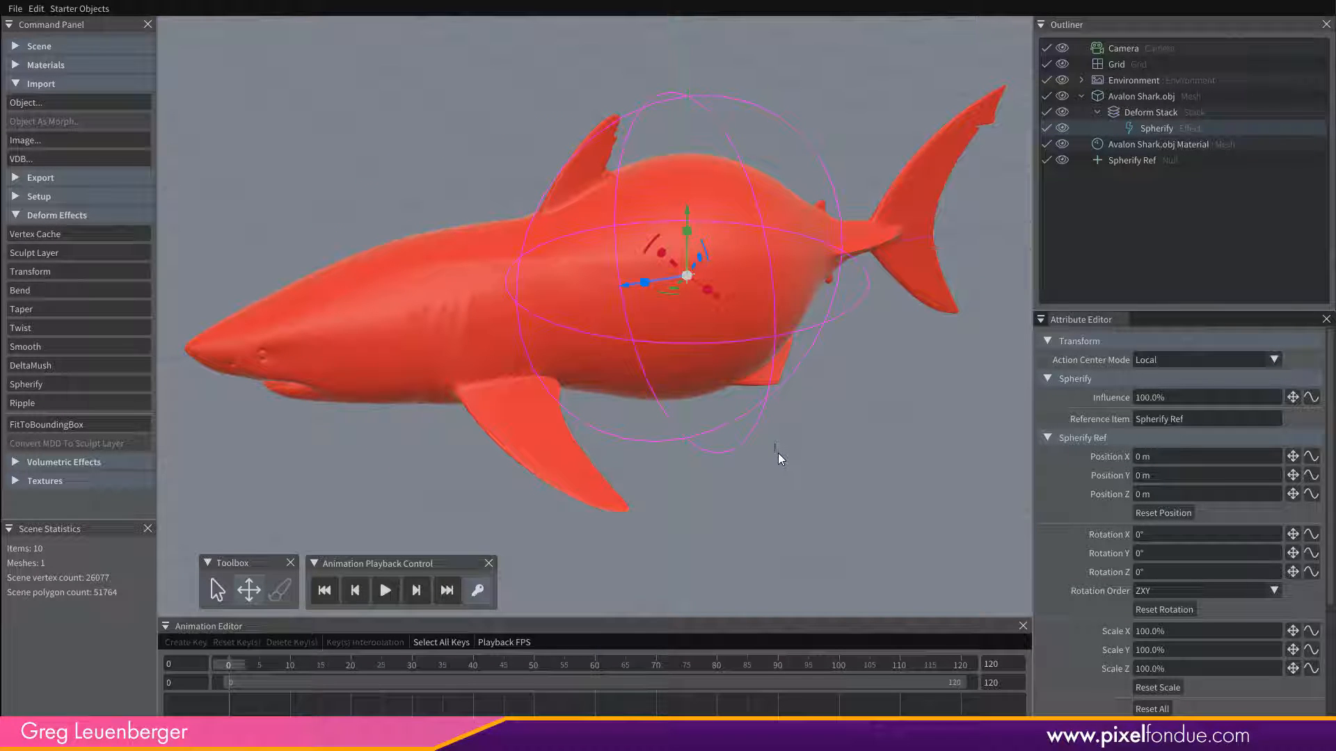
Compare the attributes of the Spherify effect and the Spherify Ref null by alternating between the two items.
click(1141, 161)
click(1159, 128)
click(1141, 160)
click(1162, 128)
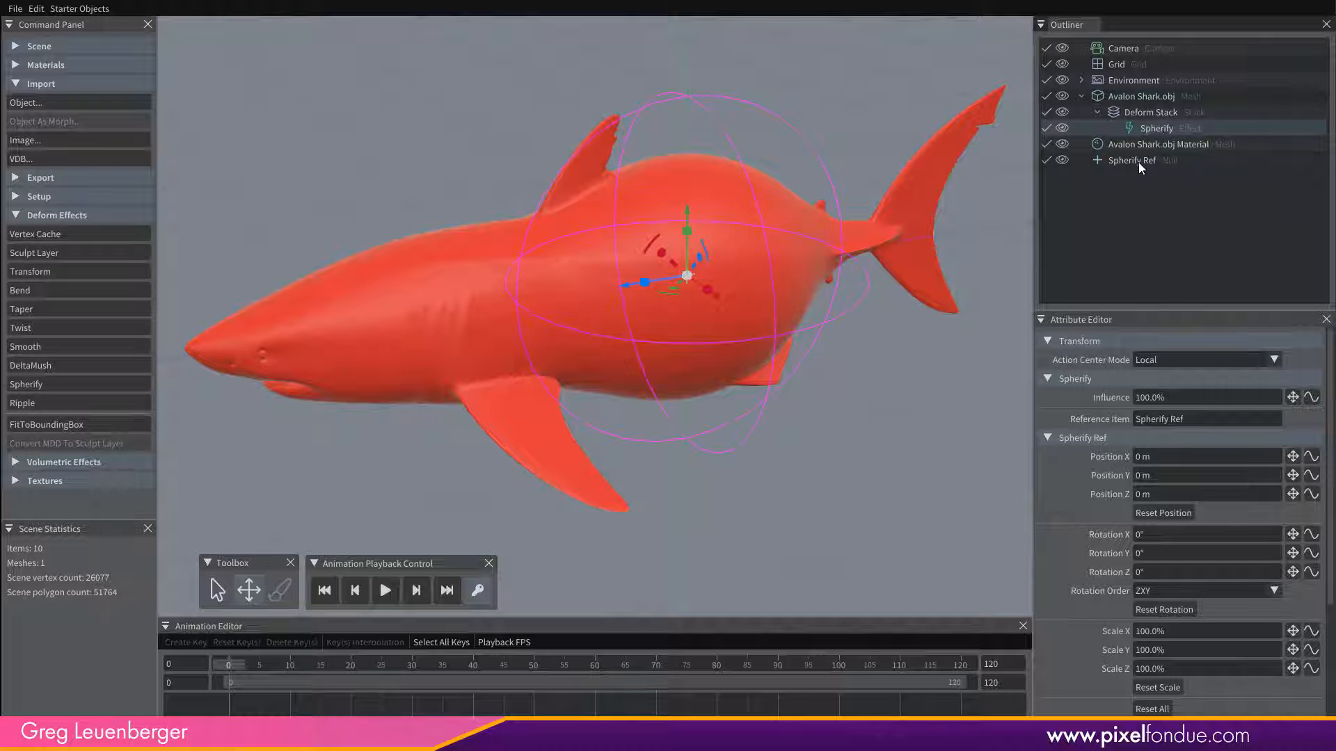
click(1138, 161)
click(1151, 129)
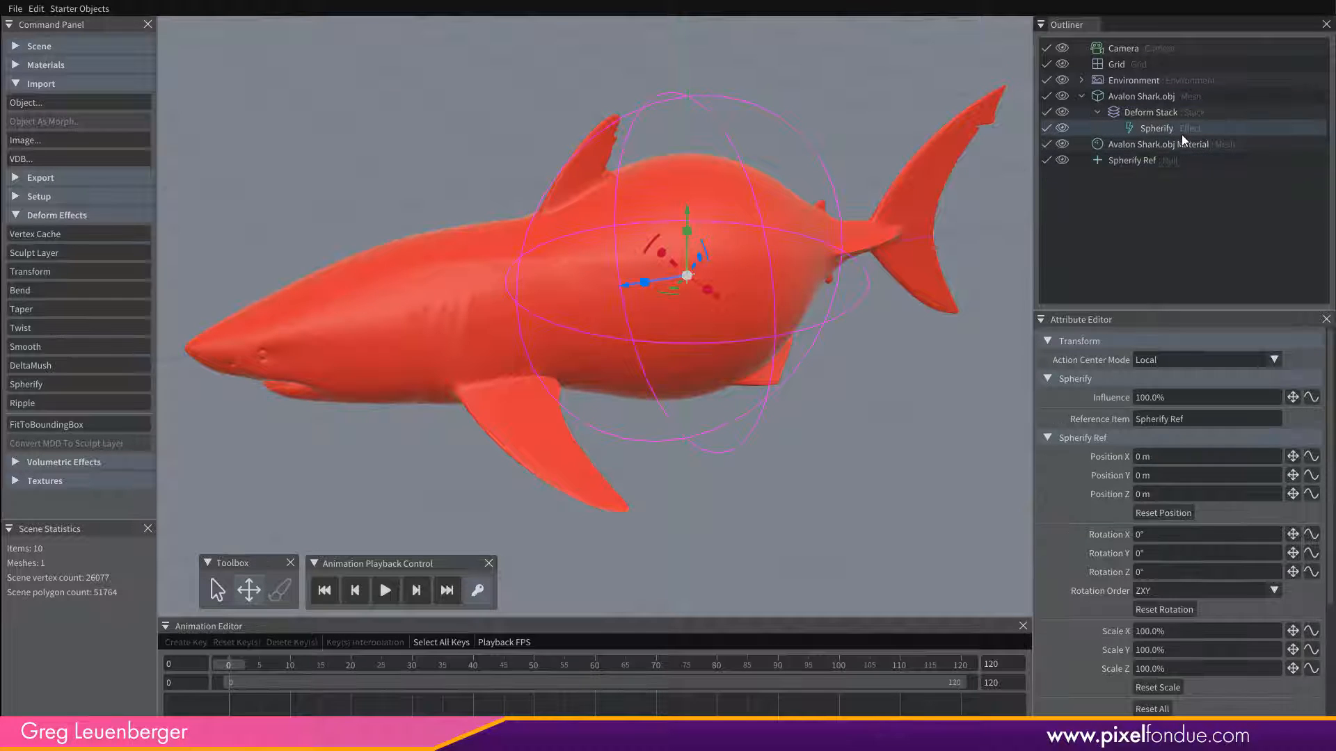
Try to move the Spherify effect itself along the shark's body towards the head with the Transform tool.
click(250, 592)
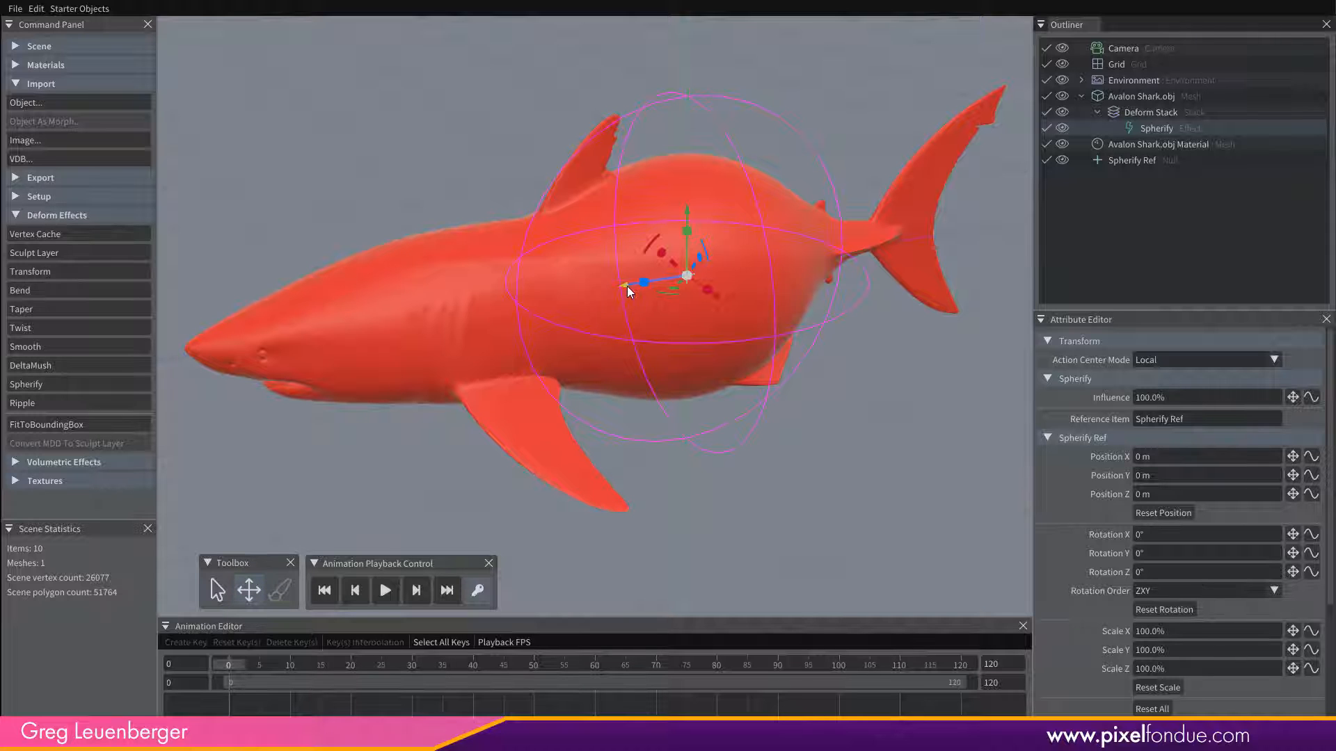
drag(626, 286, 445, 372)
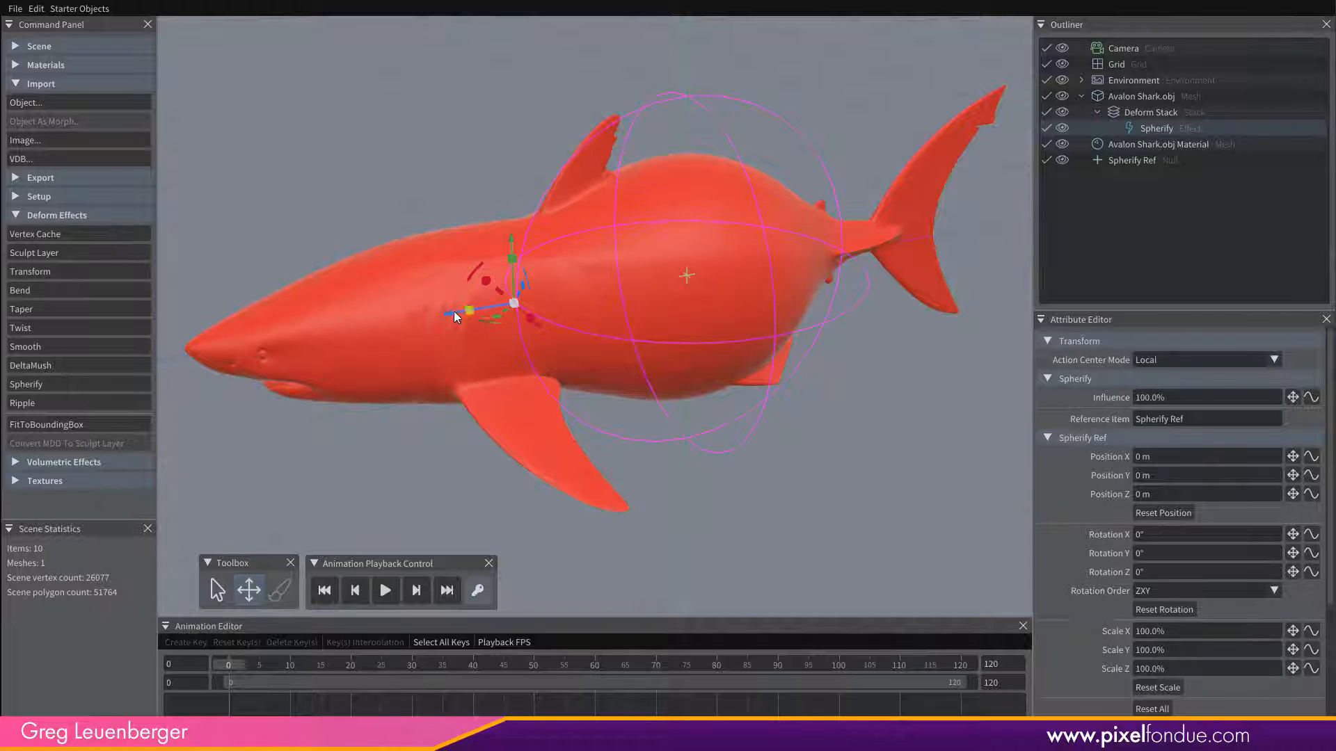
drag(495, 310, 449, 306)
Move the Spherify Ref null along the body to the shark's tail, at about -1.14 m in Z.
click(1141, 162)
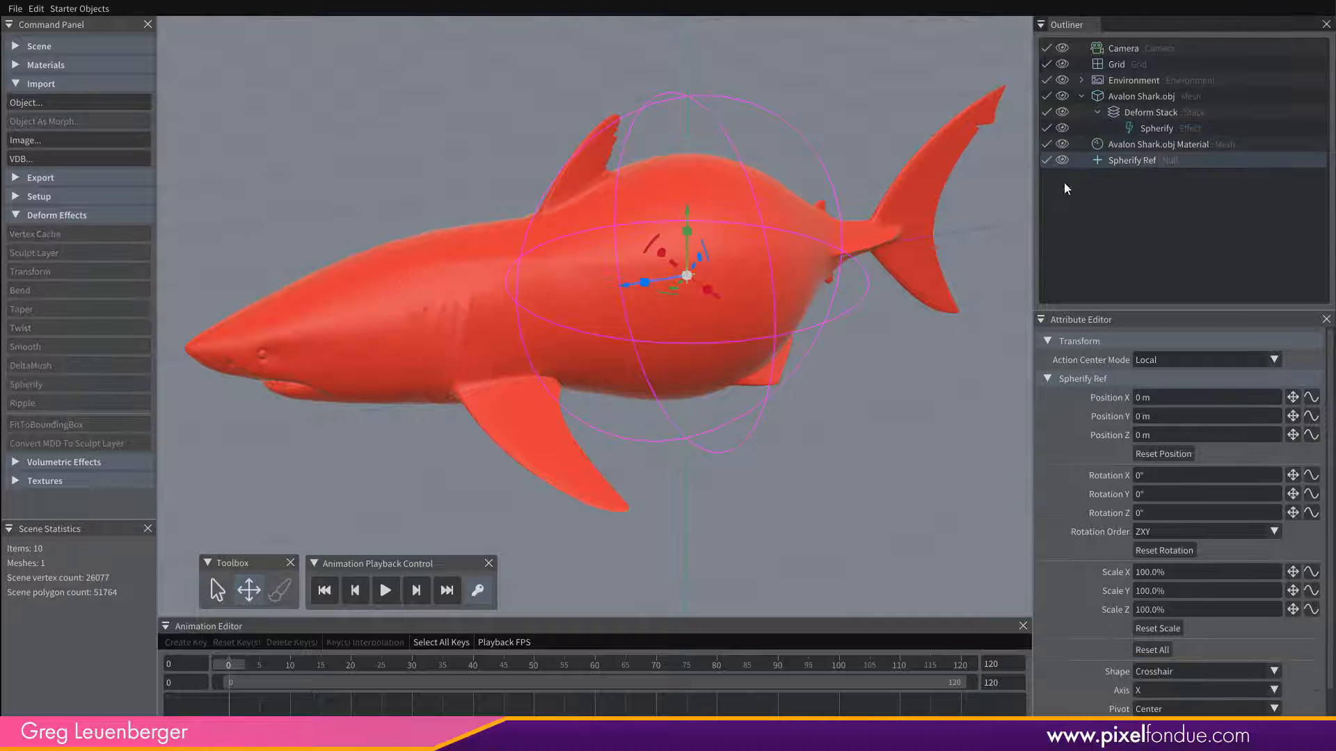
mouse_move(620, 285)
mouse_down()
mouse_move(471, 327)
mouse_move(621, 285)
mouse_up()
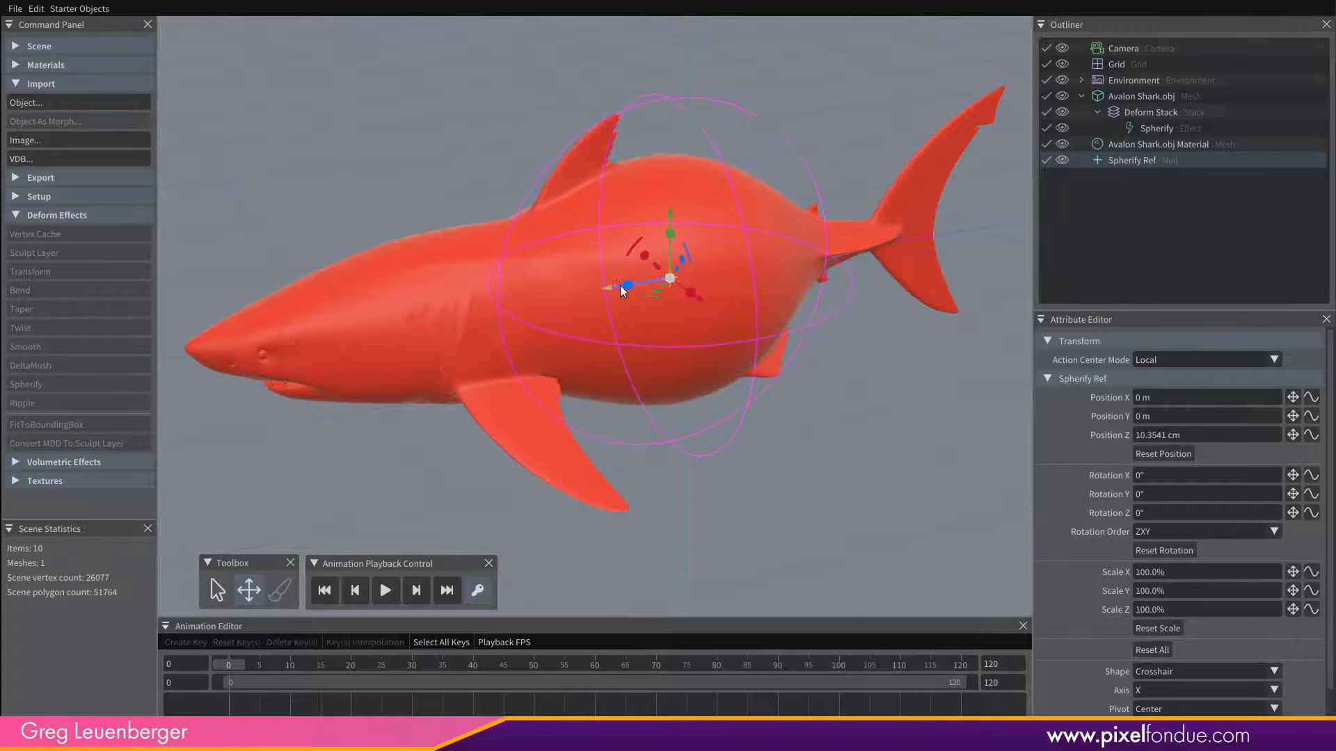
click(1166, 129)
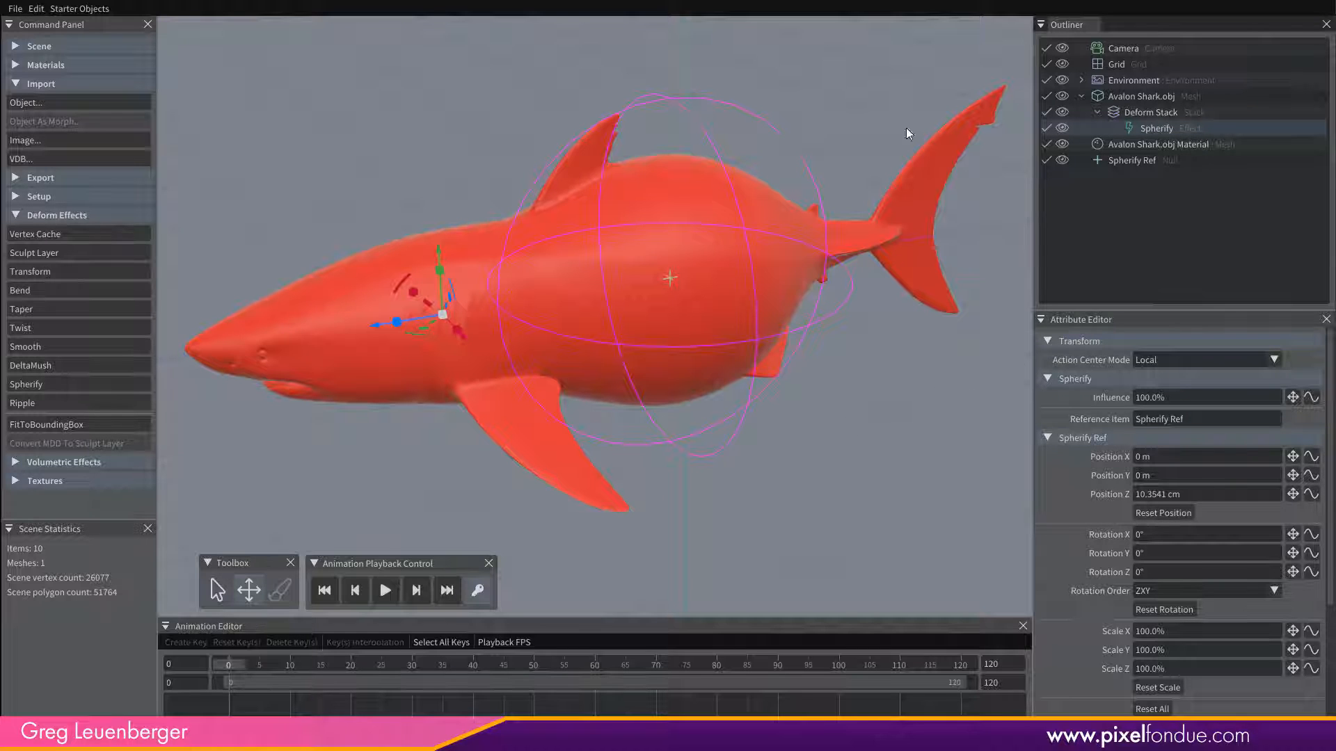
click(1133, 161)
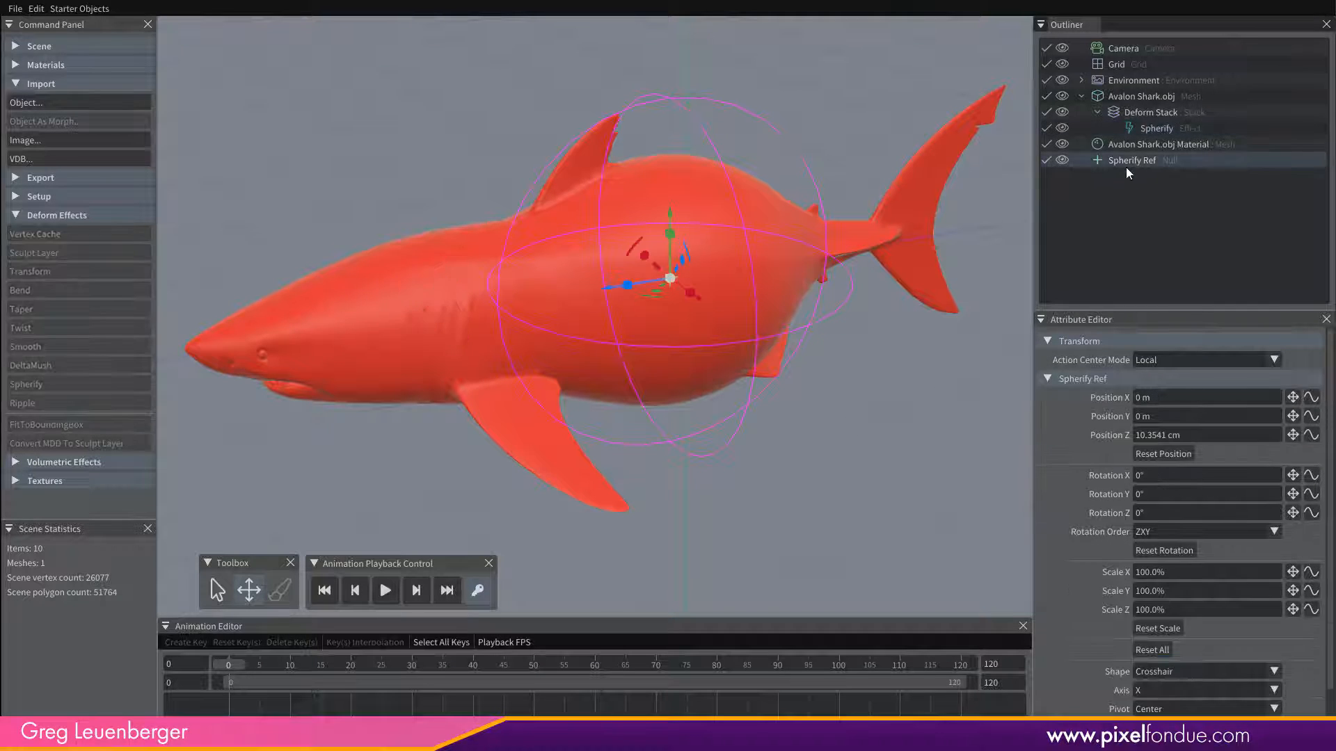
drag(609, 287, 808, 262)
Collapse the Spherify Ref attributes within the Spherify effect and set the effect's radius to -60 cm.
click(1157, 129)
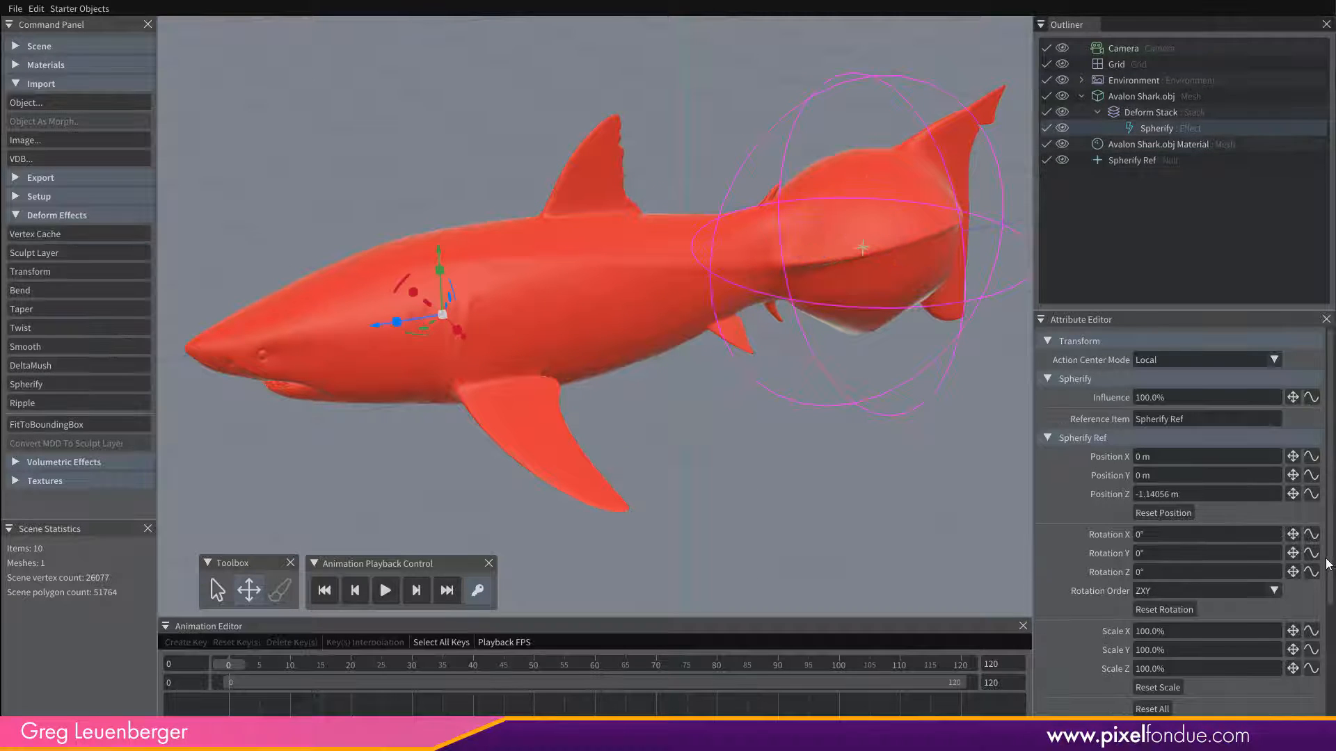
click(1049, 438)
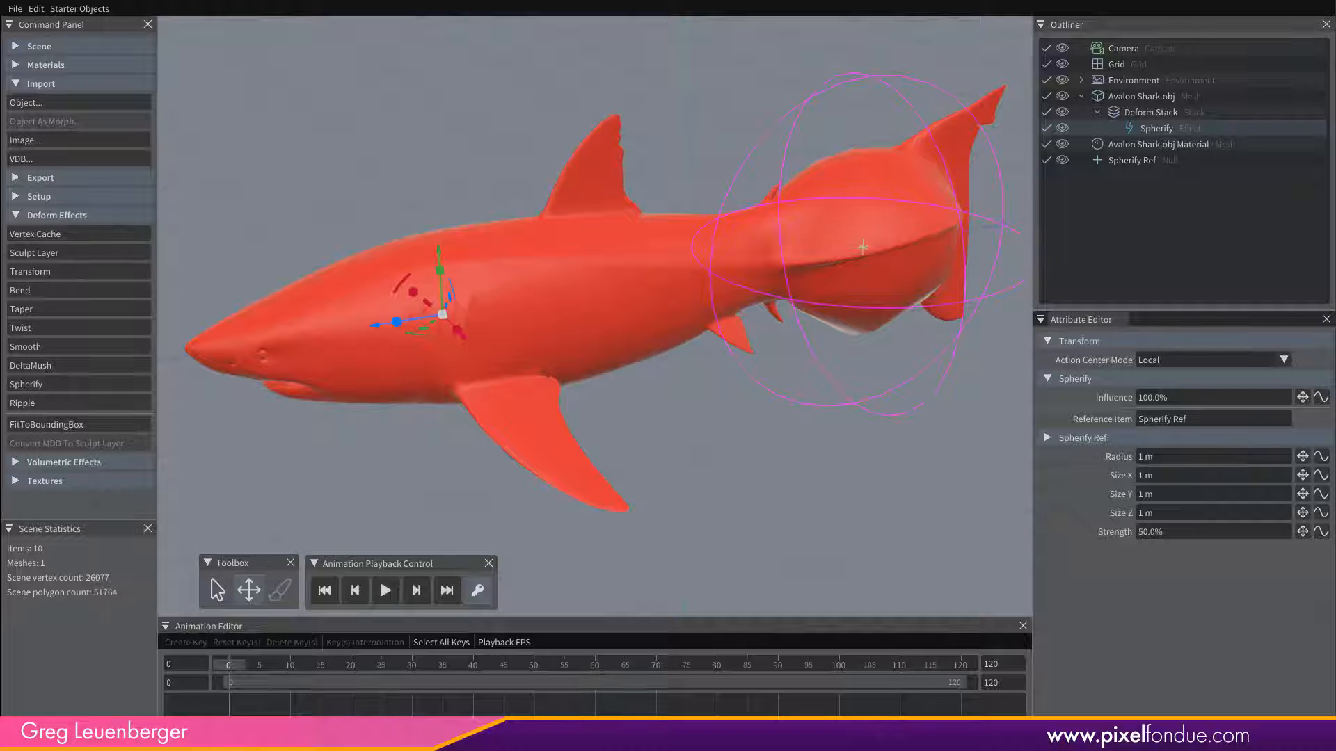
mouse_move(1295, 459)
mouse_down()
mouse_move(1280, 458)
mouse_move(1298, 459)
mouse_move(1303, 397)
mouse_move(1302, 459)
mouse_move(1254, 462)
mouse_move(1308, 463)
mouse_move(1298, 471)
mouse_move(1287, 451)
mouse_up()
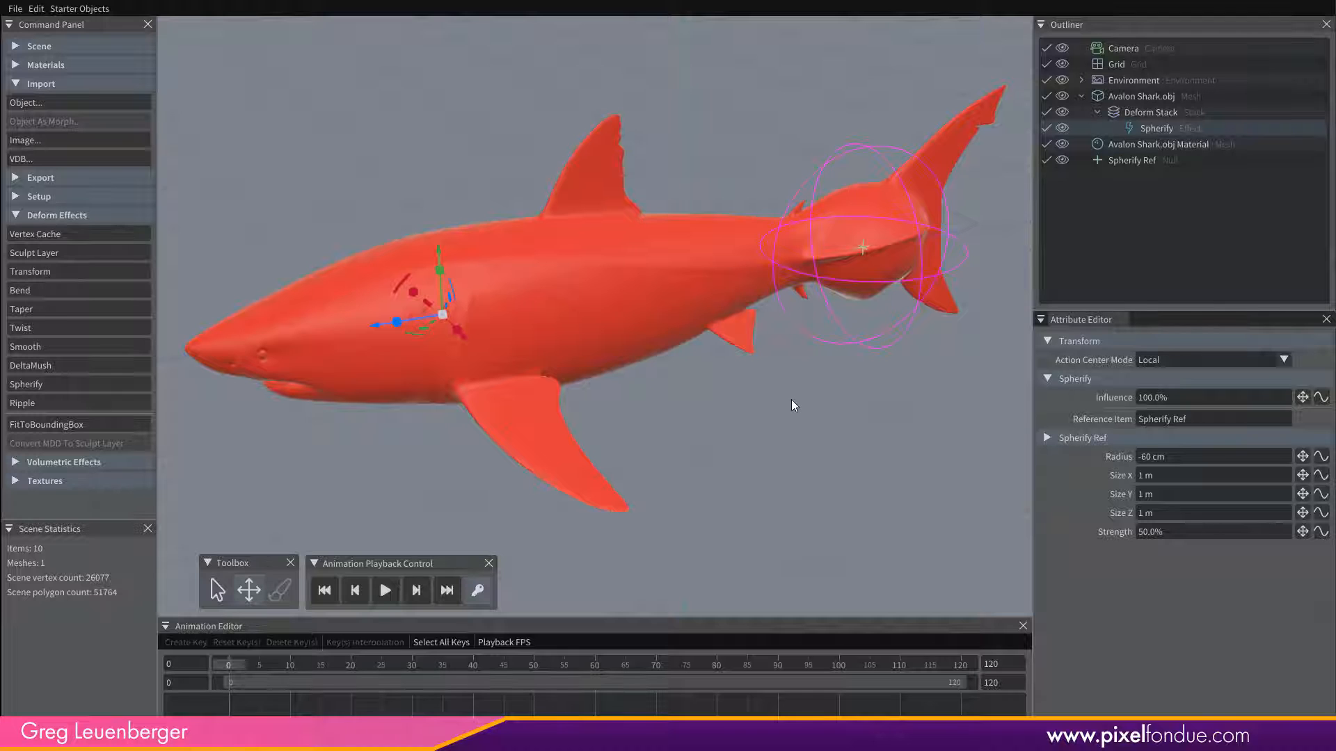
middle_drag(808, 407, 822, 447)
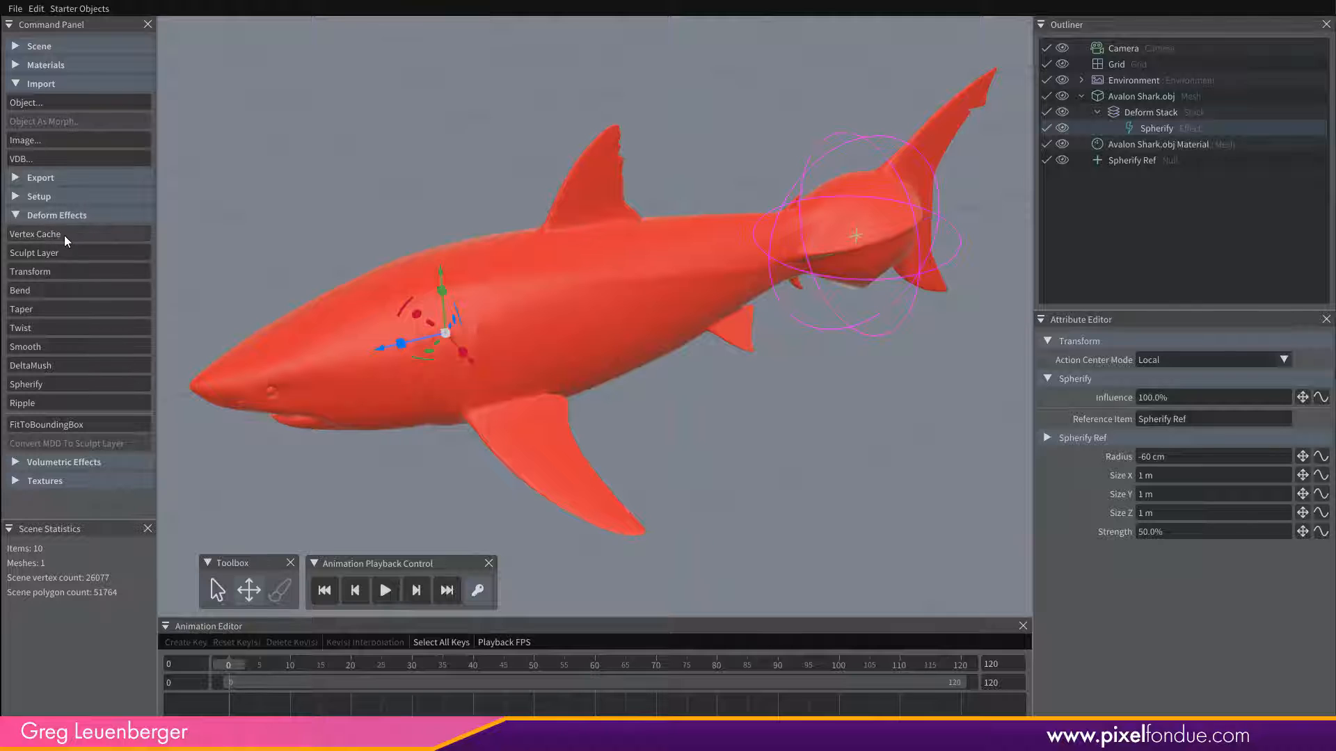
Import the vertex cache Avalon .mdd as a deform effect on the shark and flip its Z axis.
click(89, 240)
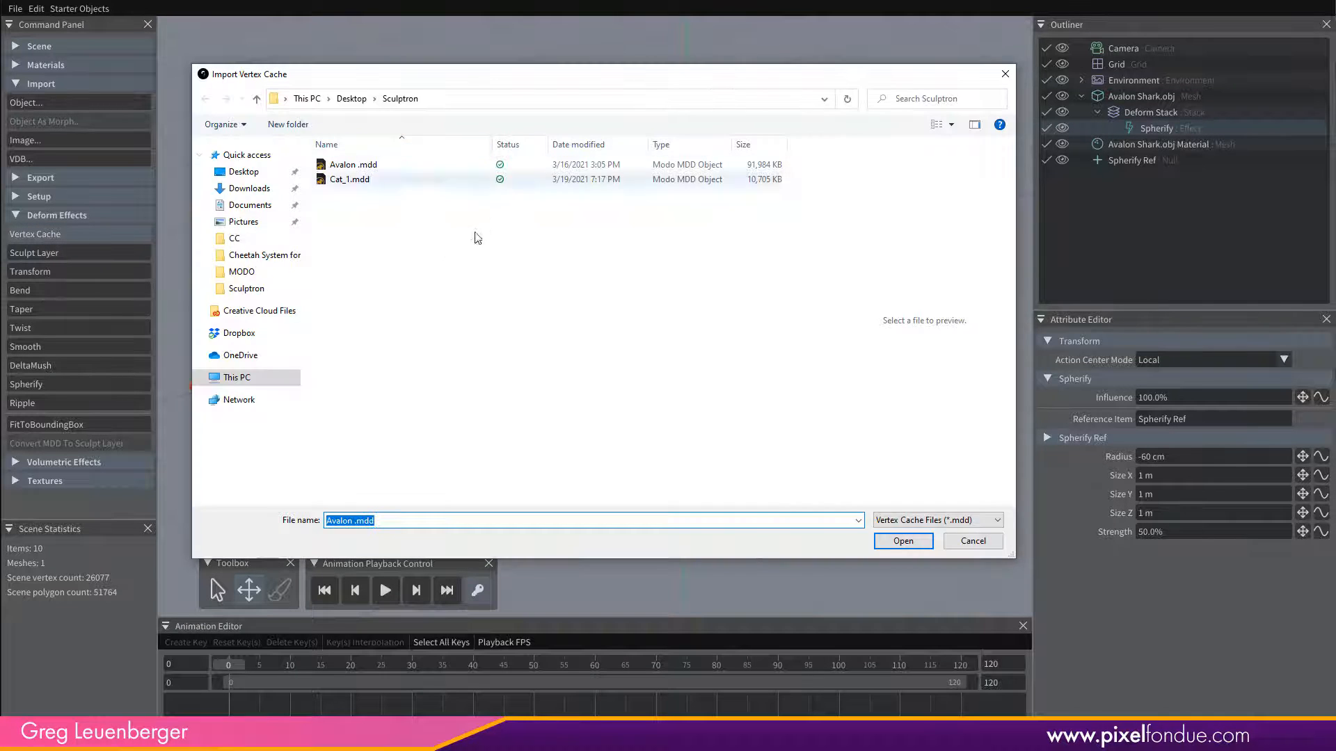
click(393, 167)
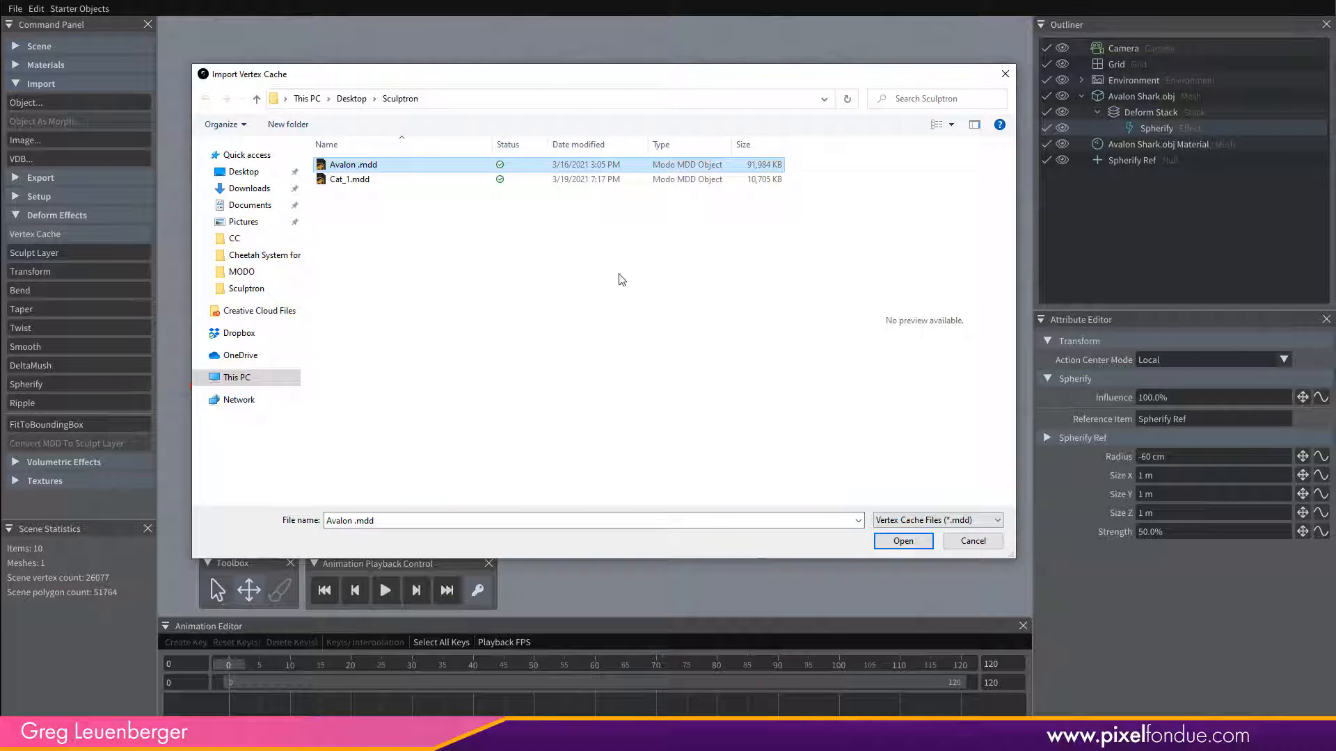
click(918, 540)
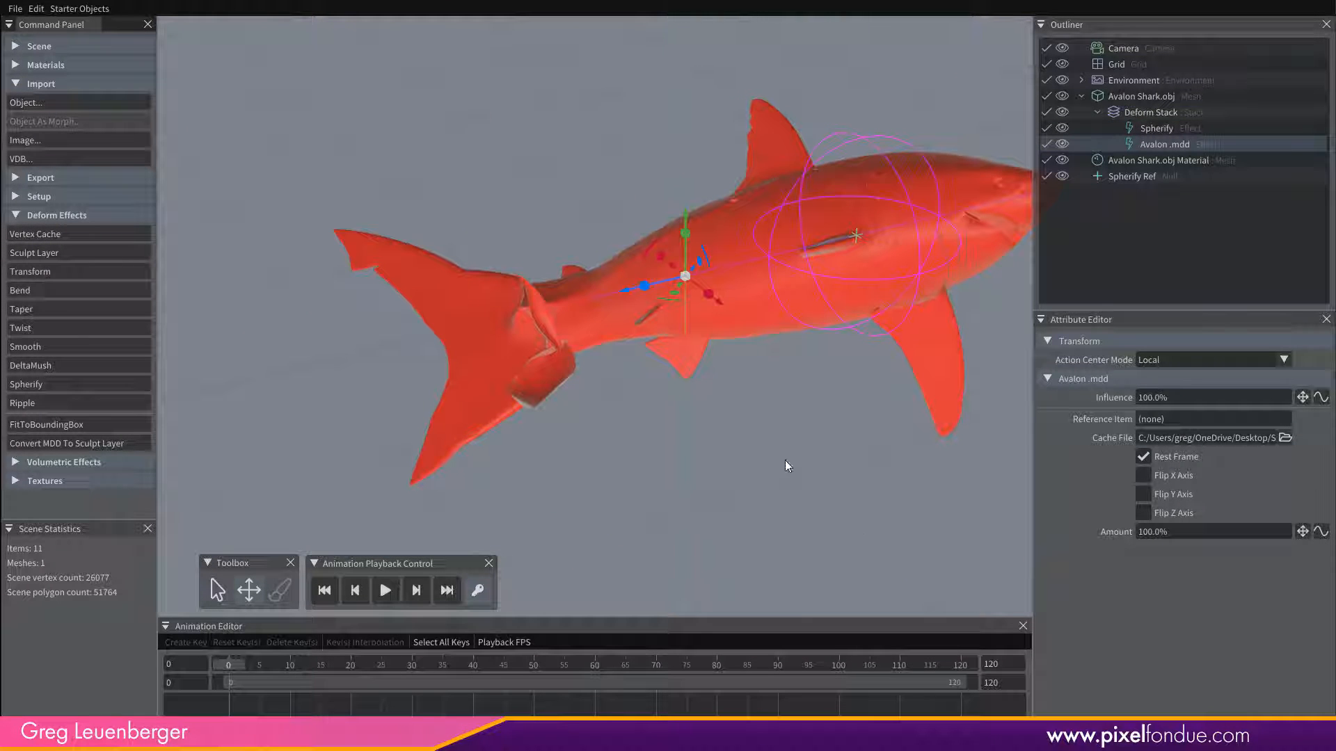
middle_drag(812, 456, 704, 476)
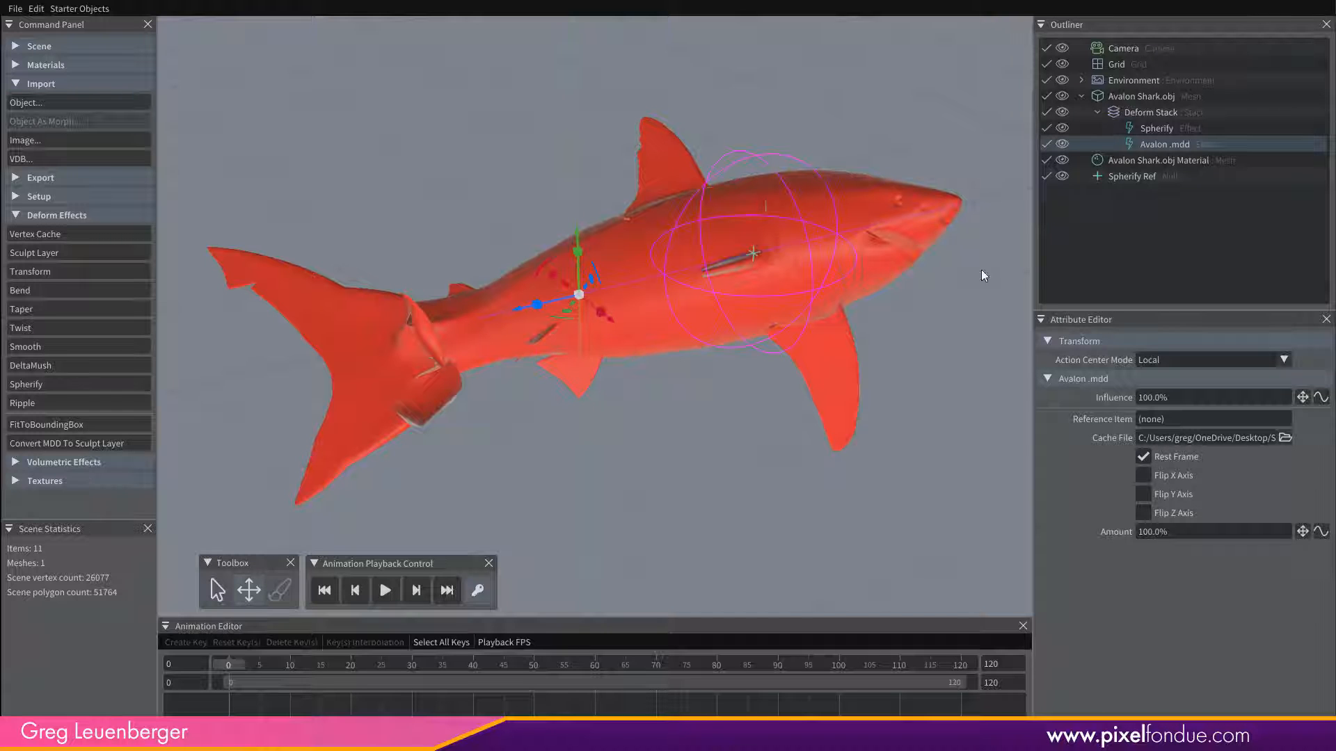
click(1144, 513)
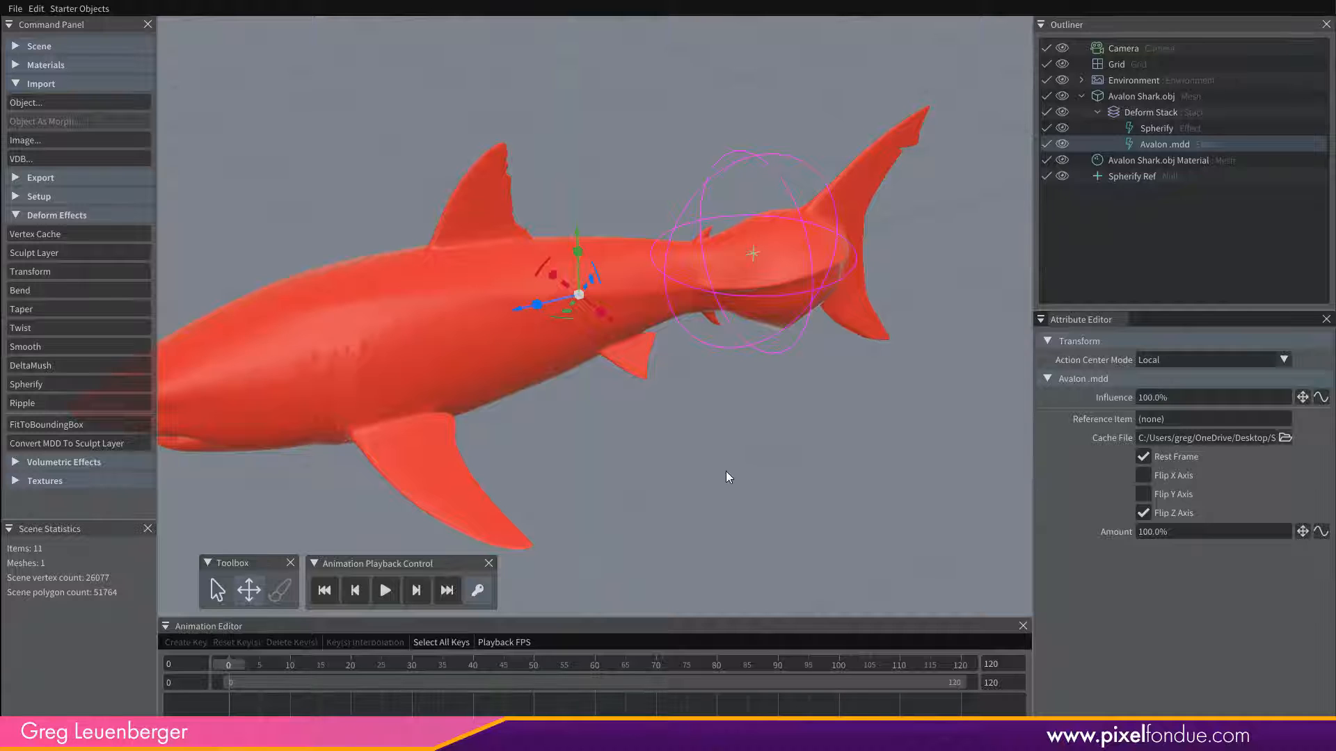
middle_drag(725, 470, 757, 416)
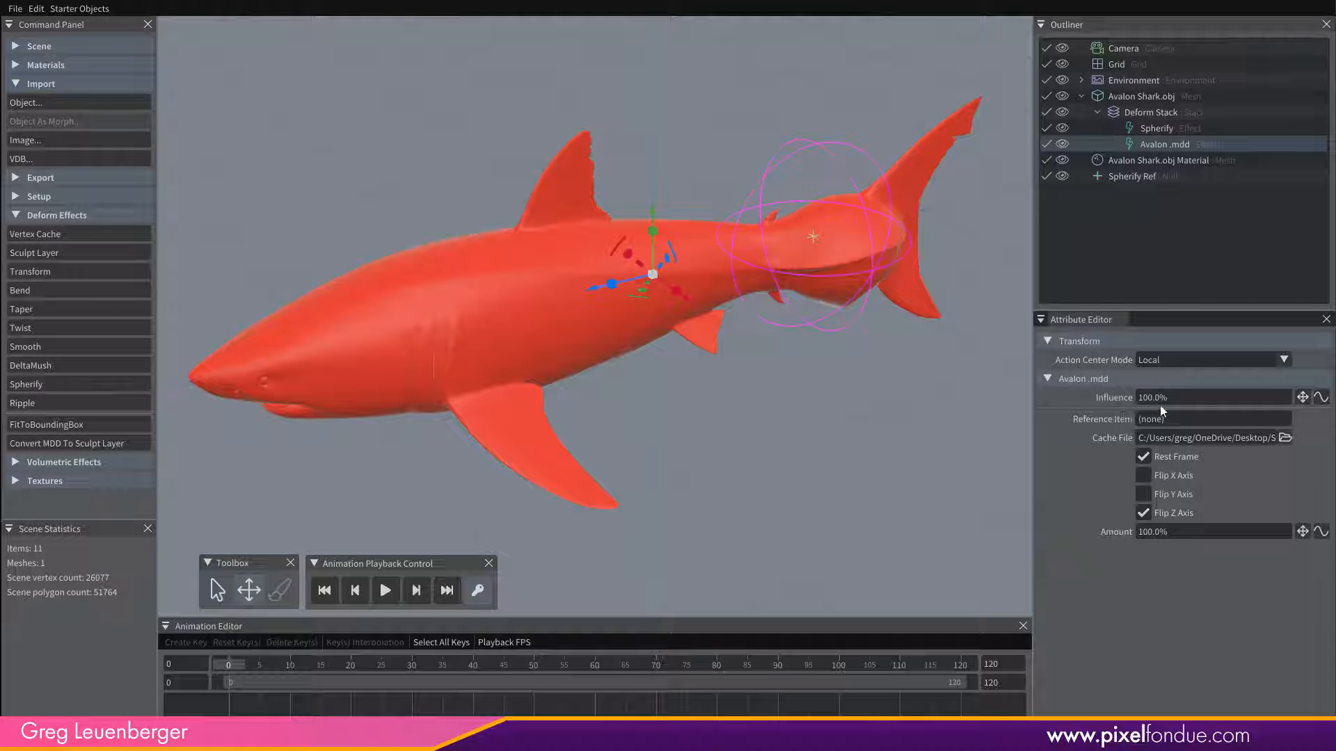
Test the Avalon .mdd vertex cache with an Amount of 50% and restore it to 100%.
drag(1179, 535, 1103, 530)
text(50)
key(Return)
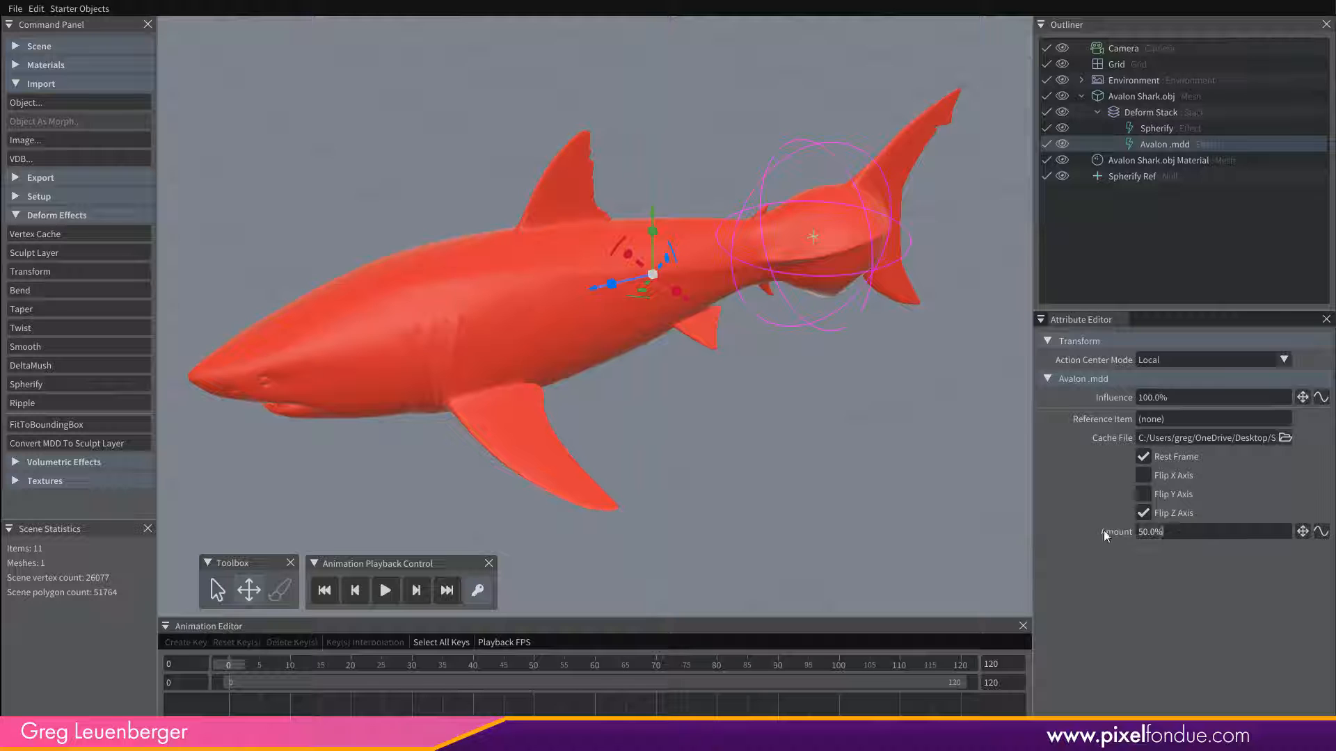
text(100)
key(Return)
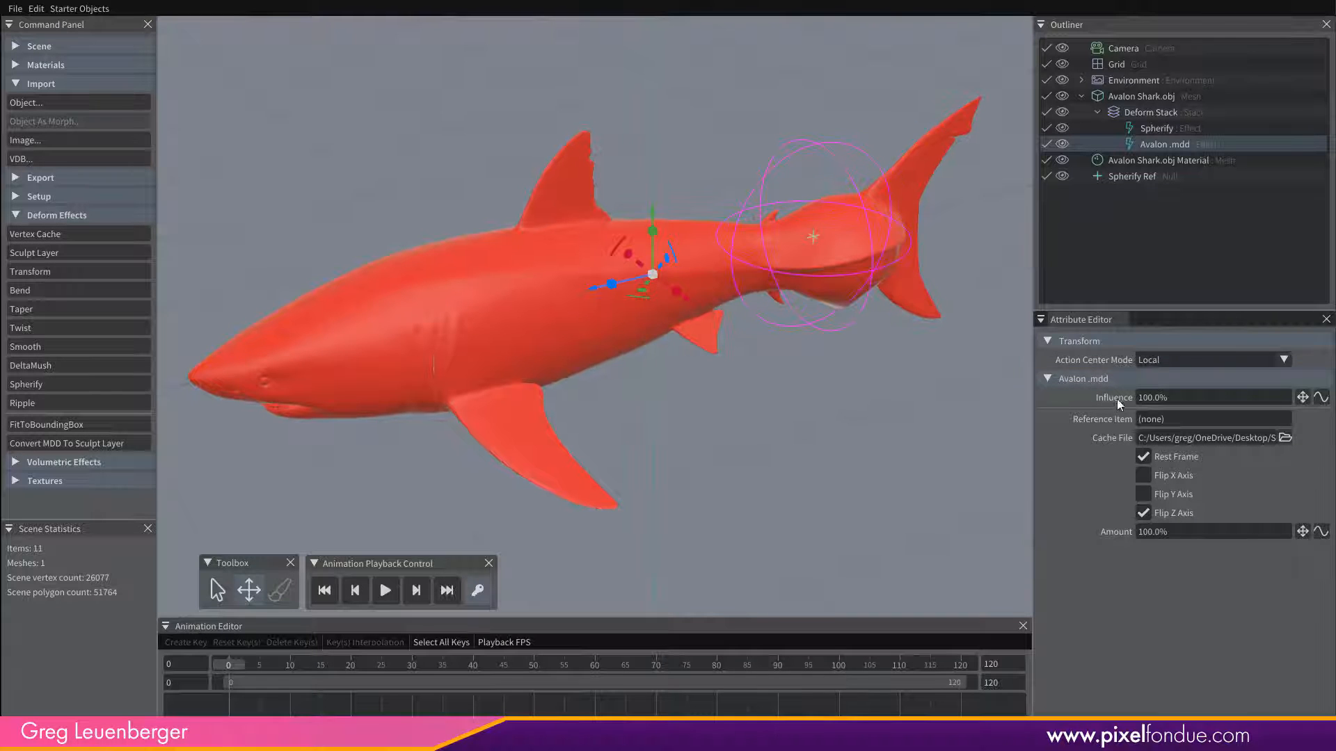
Test the Avalon .mdd vertex cache with an Influence of 50% and restore it to 100%.
drag(1173, 398, 1141, 398)
text(50)
key(Return)
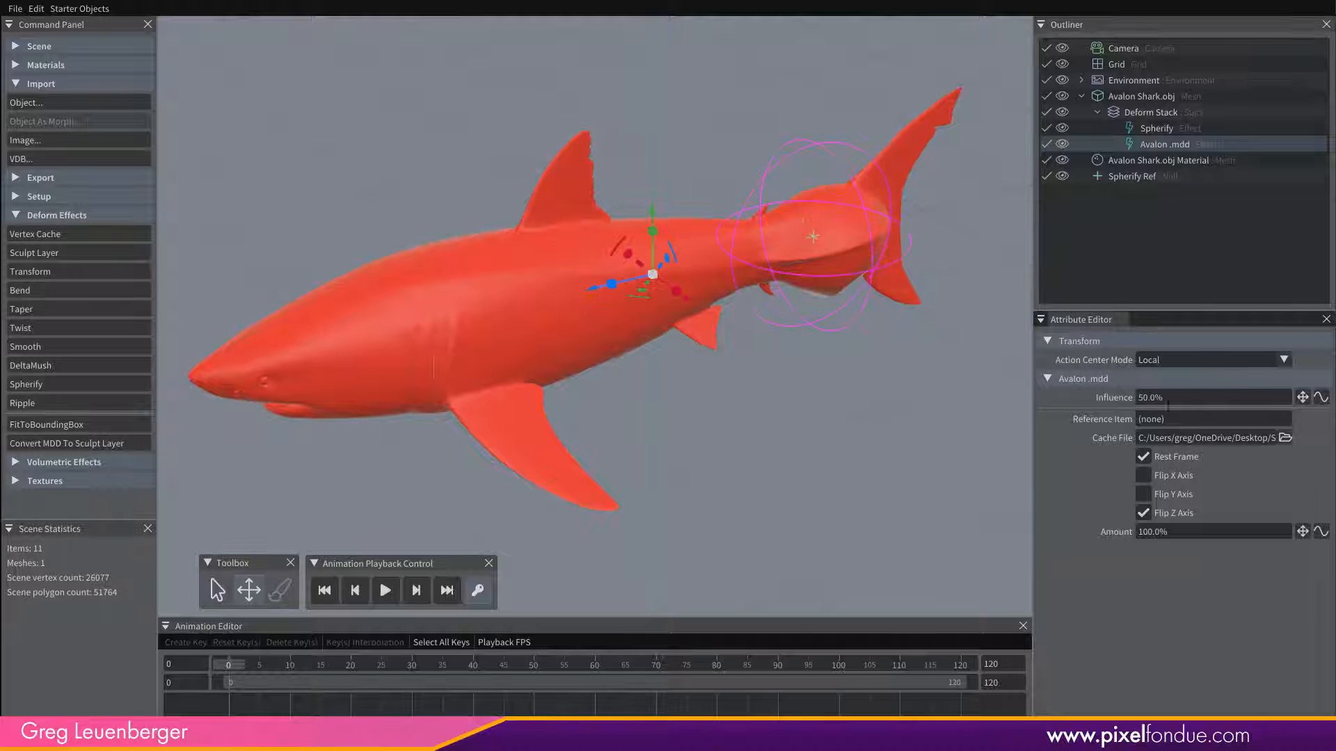
text(100)
key(Return)
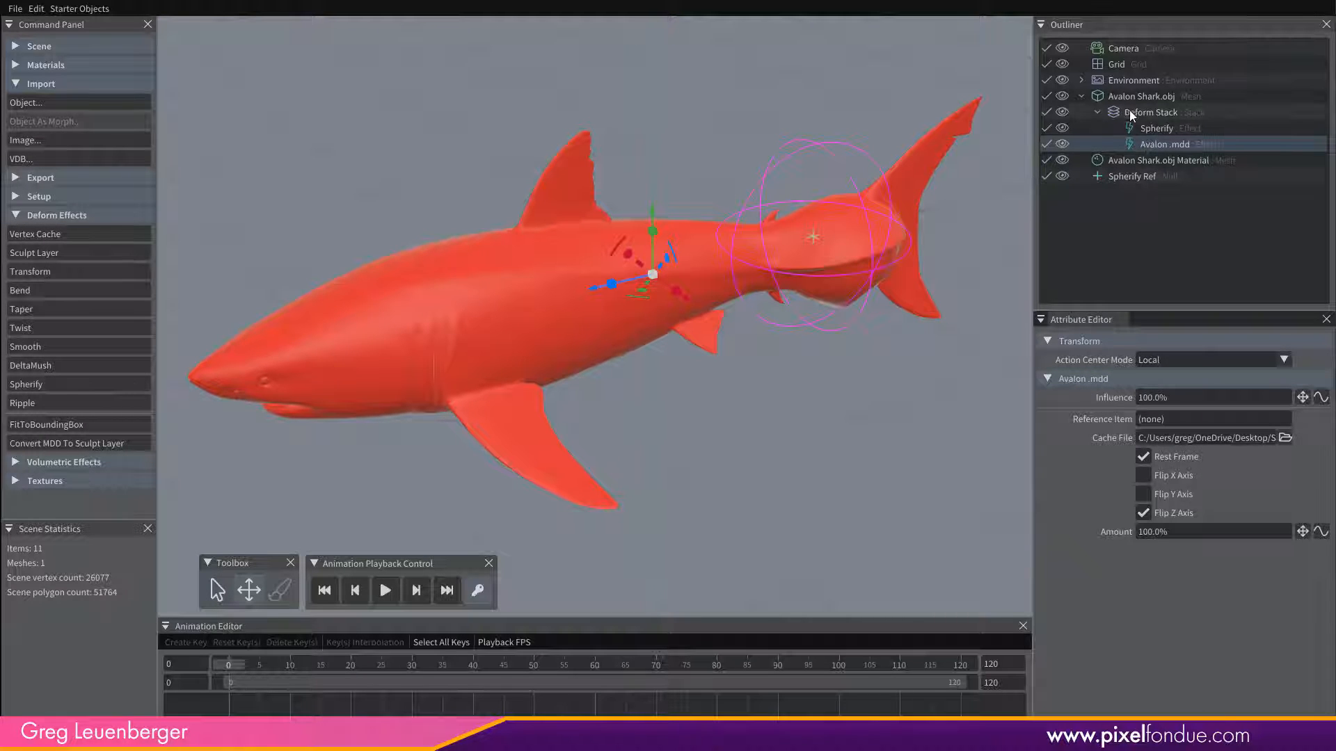
Move Avalon .mdd above Spherify in the shark's Deform Stack and disable the Spherify effect.
drag(1159, 143, 1166, 126)
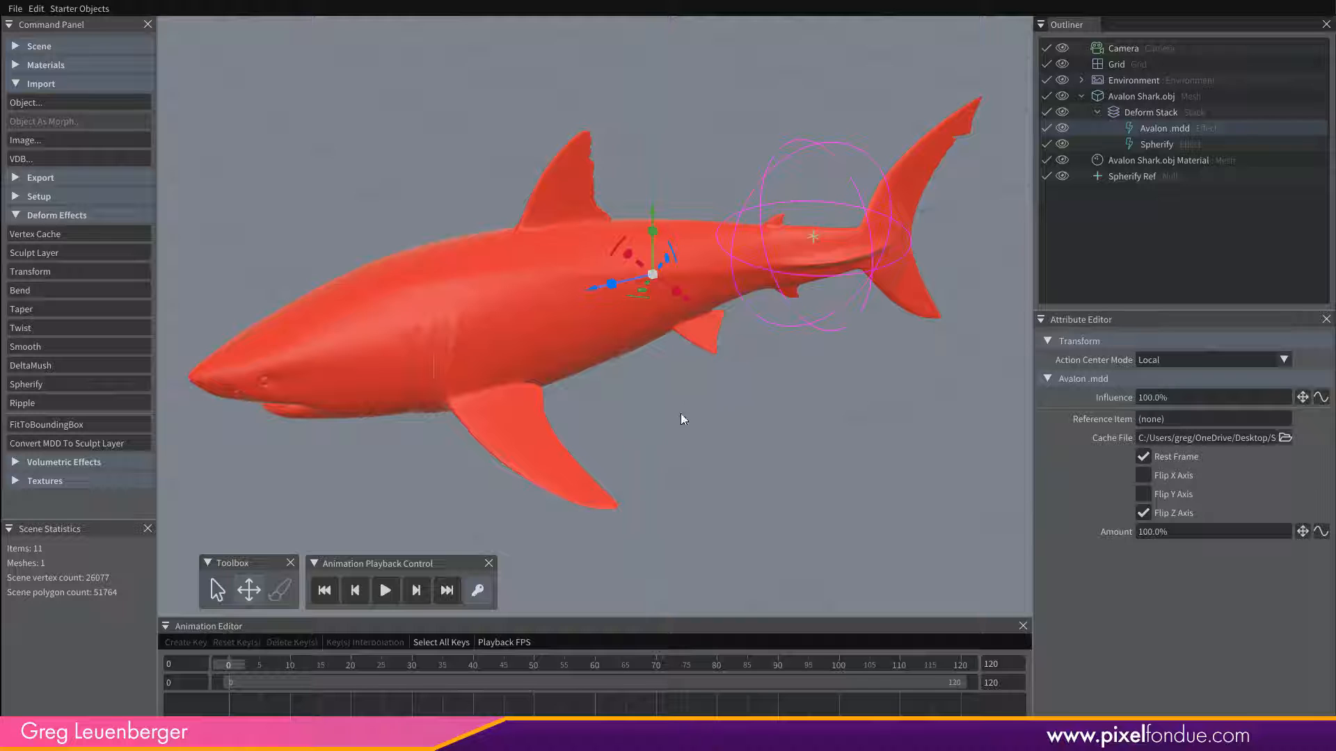
middle_drag(669, 415, 683, 353)
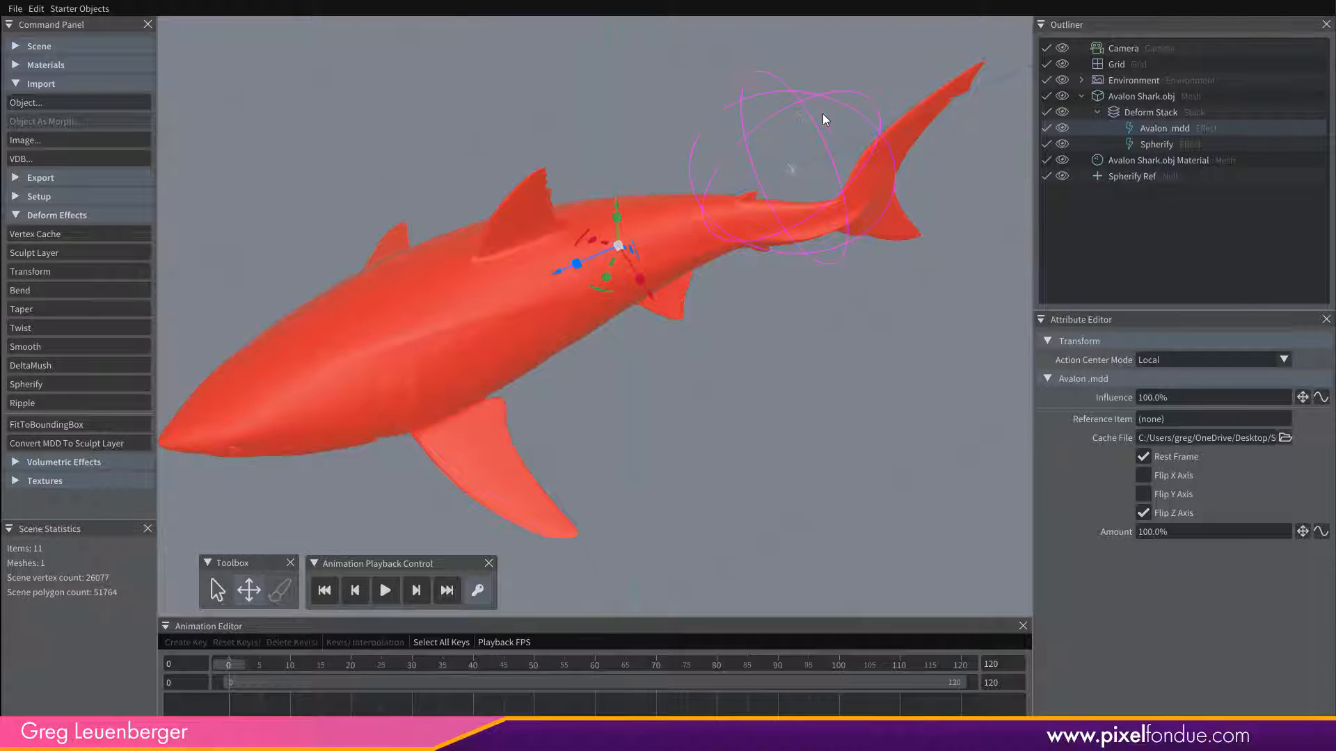
click(1064, 143)
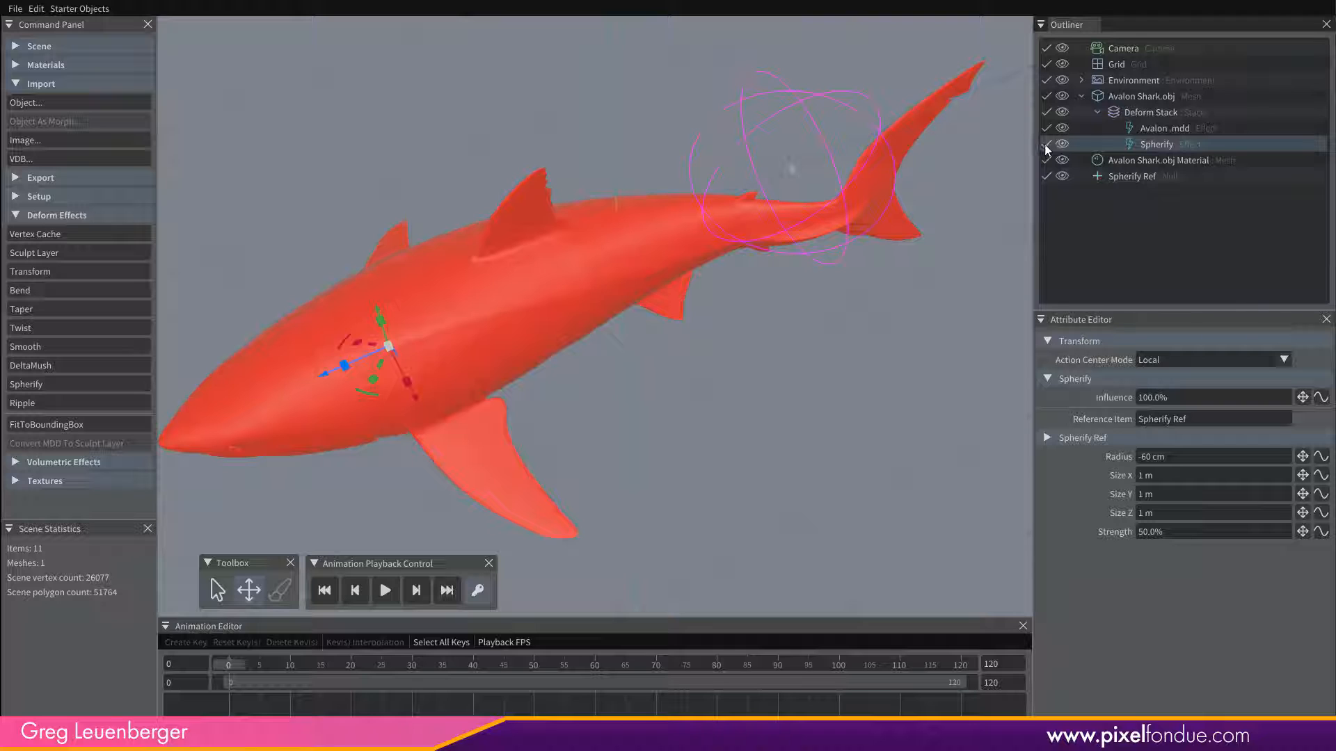
click(1046, 144)
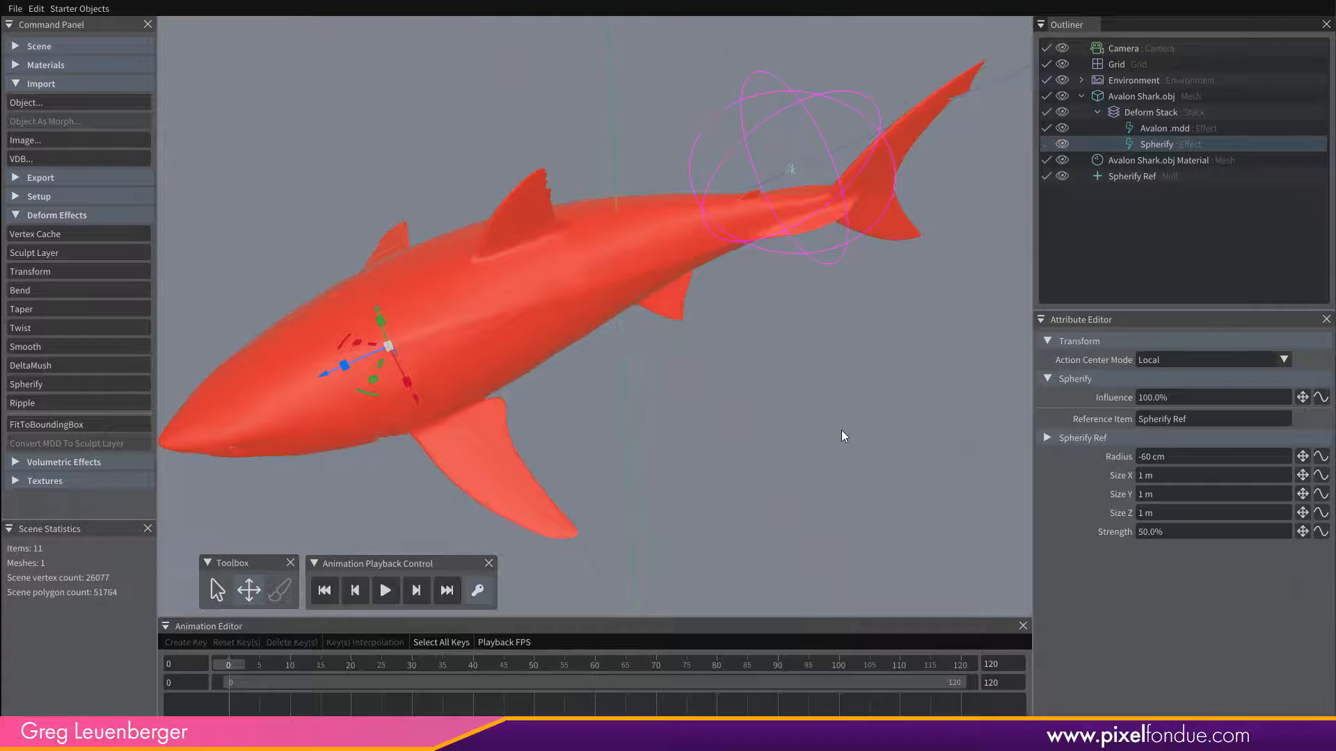
alt+drag(784, 260, 763, 281)
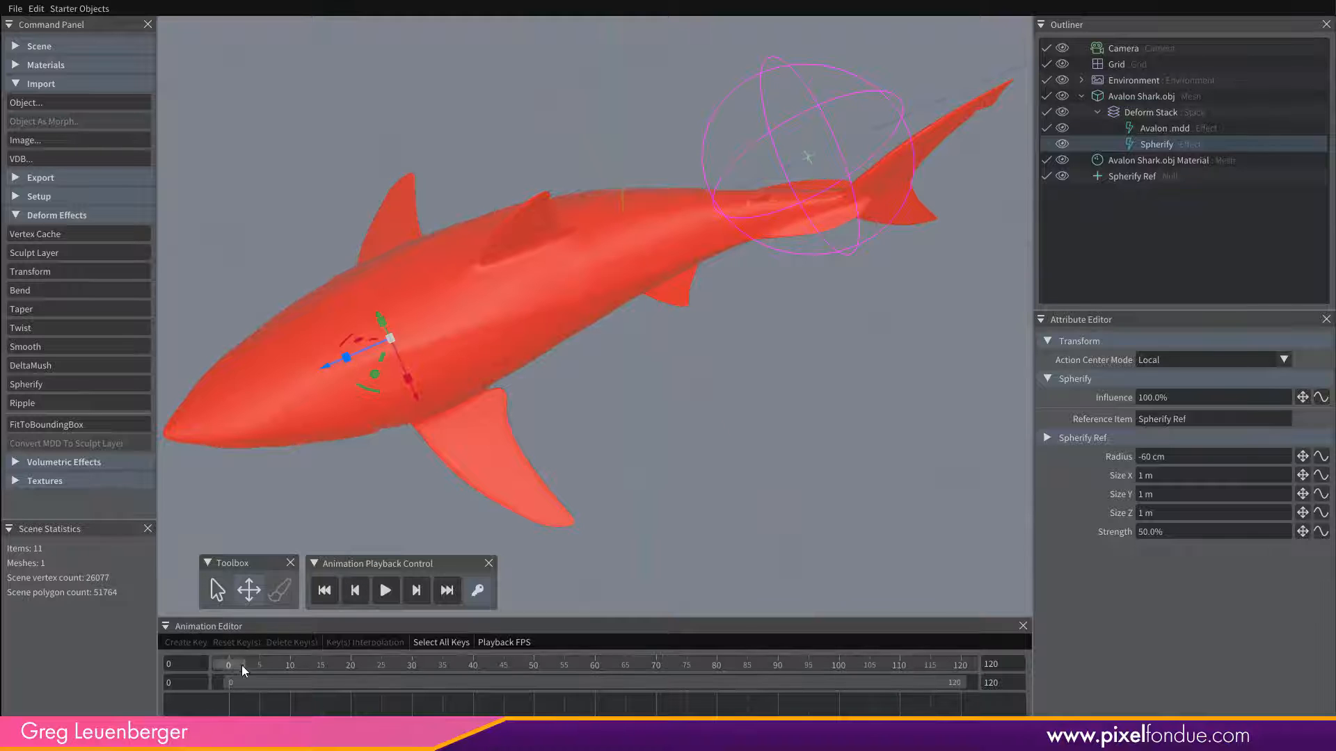
Scrub and play the shark's vertex cache animation, stop playback and return to frame 0.
drag(241, 665, 165, 686)
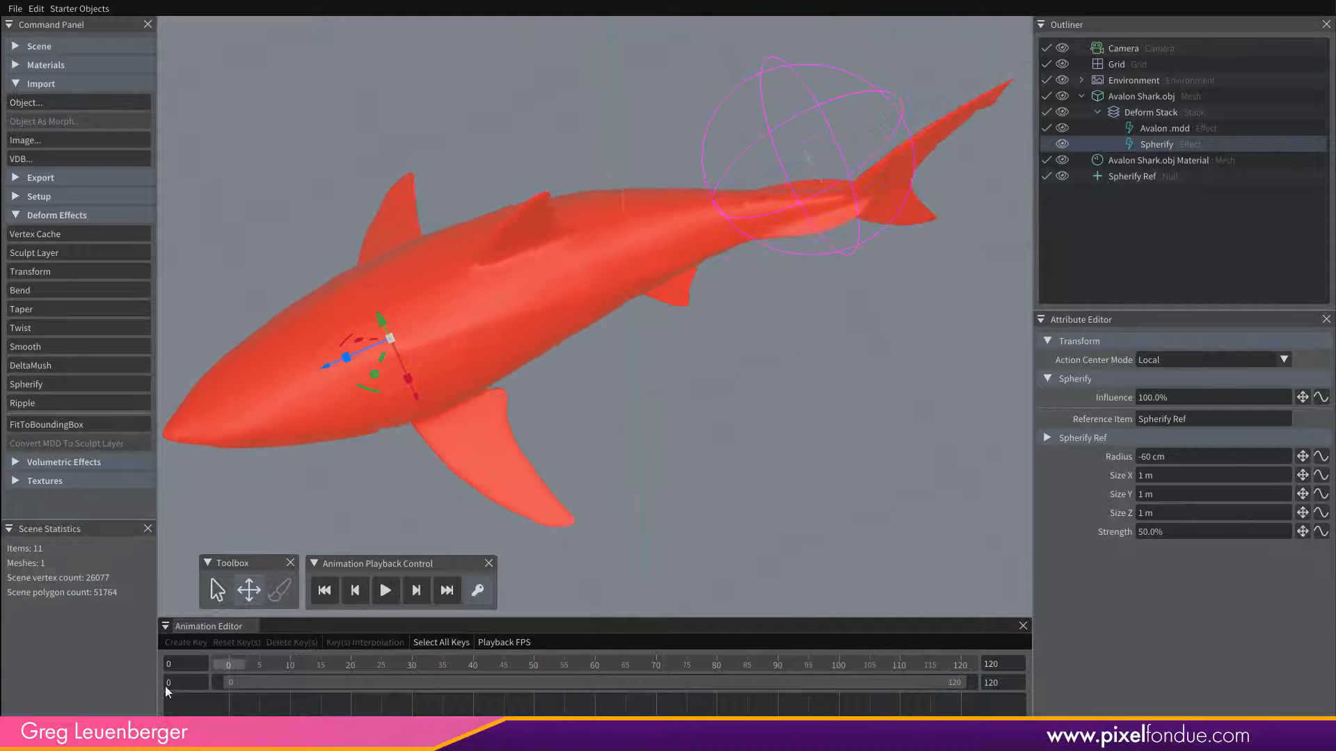
key(space)
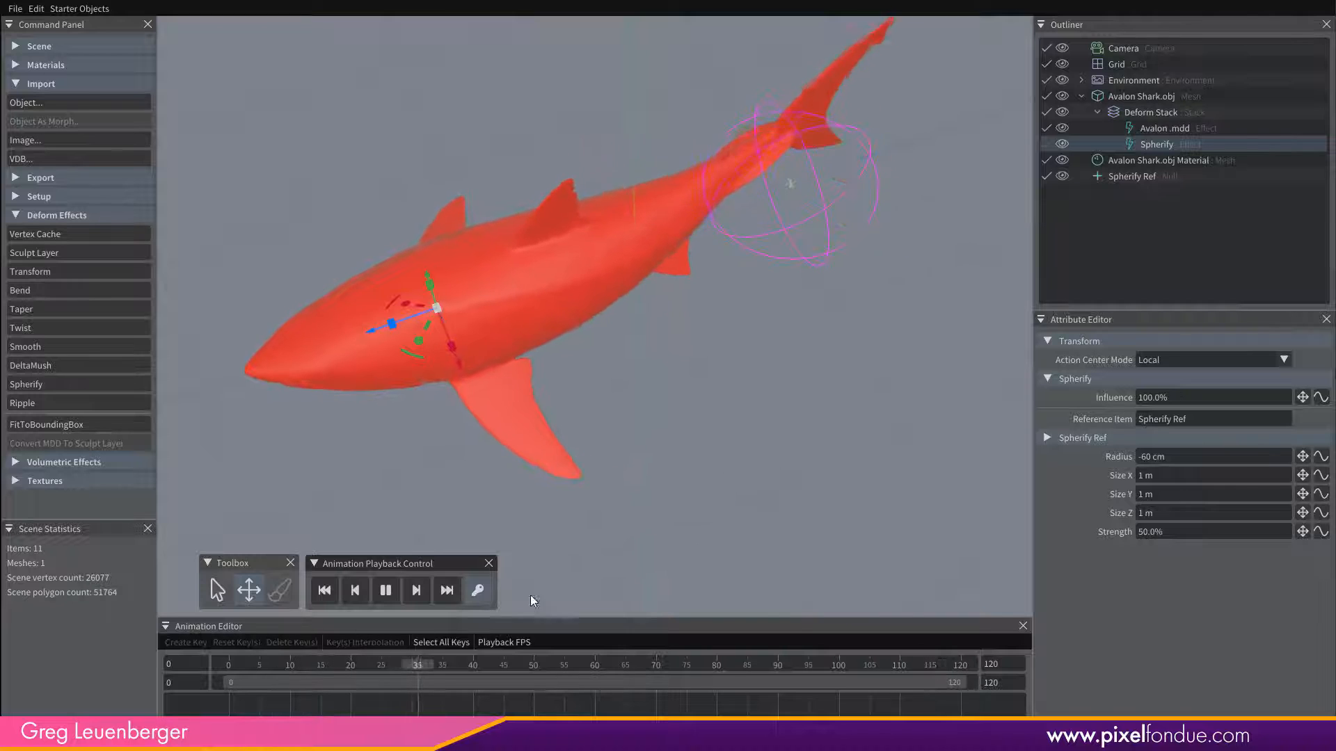
click(381, 594)
drag(587, 666, 220, 682)
Re-enable the Spherify effect and compare it with Avalon .mdd in the Deform Stack.
mouse_move(750, 402)
middle_down()
mouse_move(742, 443)
mouse_move(743, 413)
mouse_move(767, 401)
middle_up()
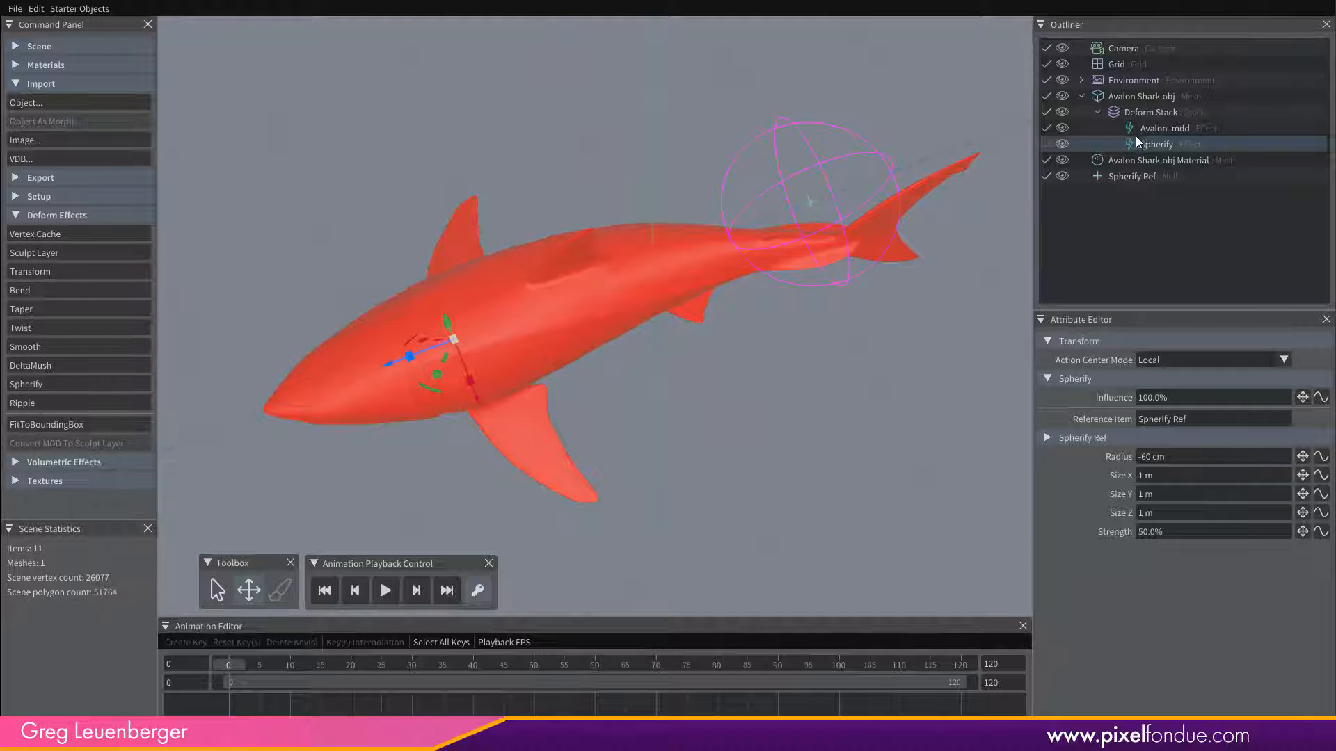
click(1046, 144)
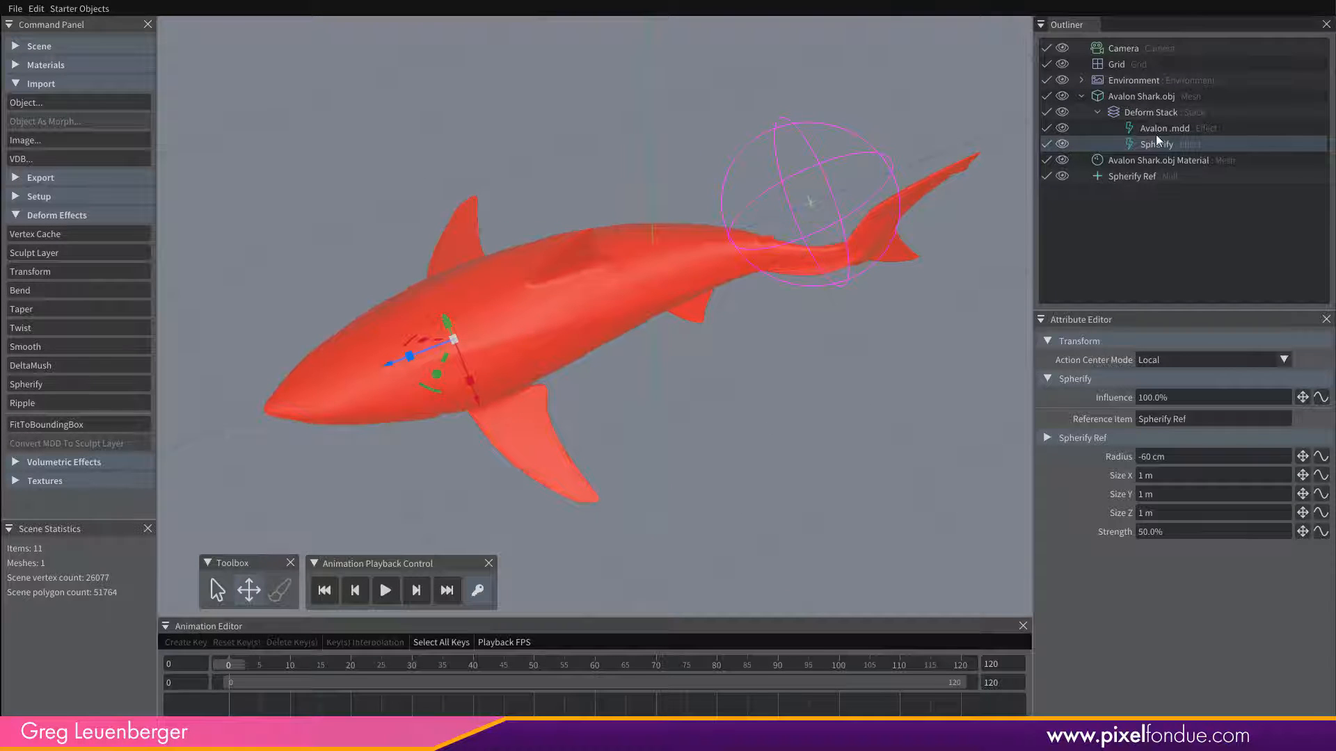
click(1172, 128)
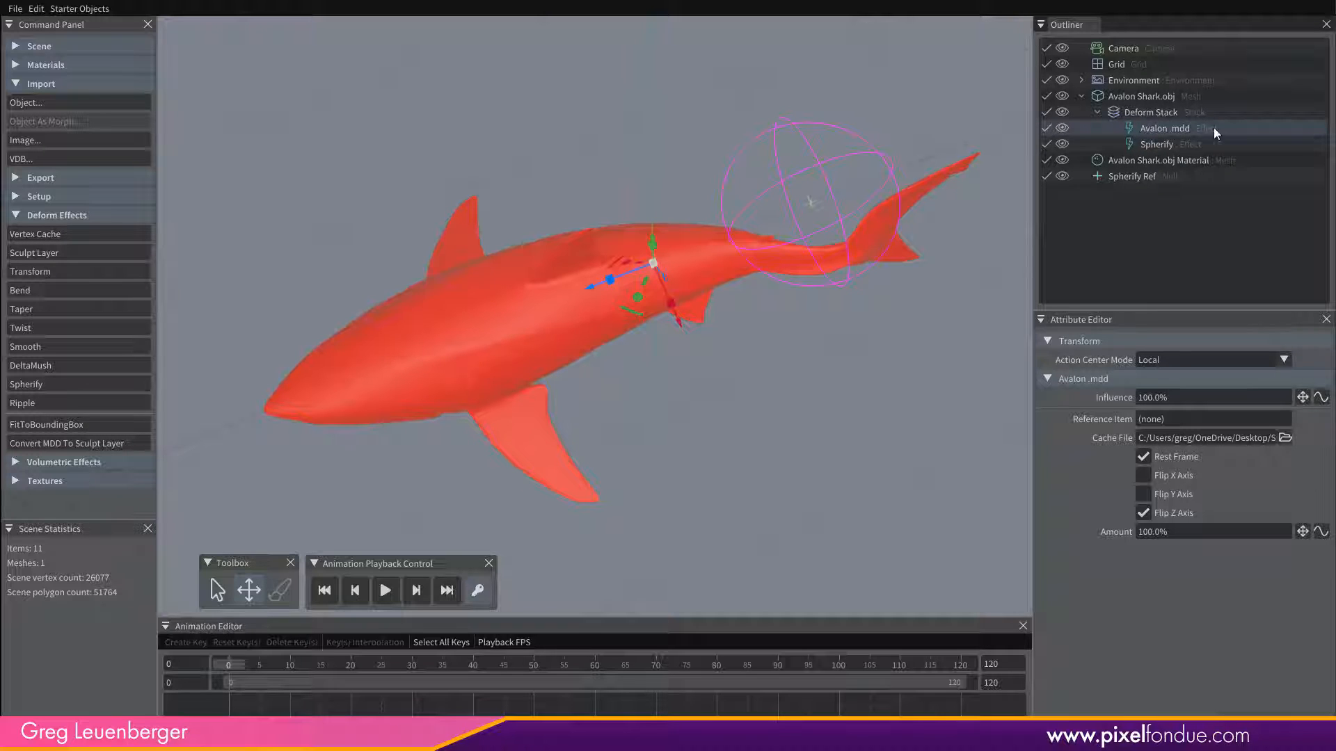
click(1158, 145)
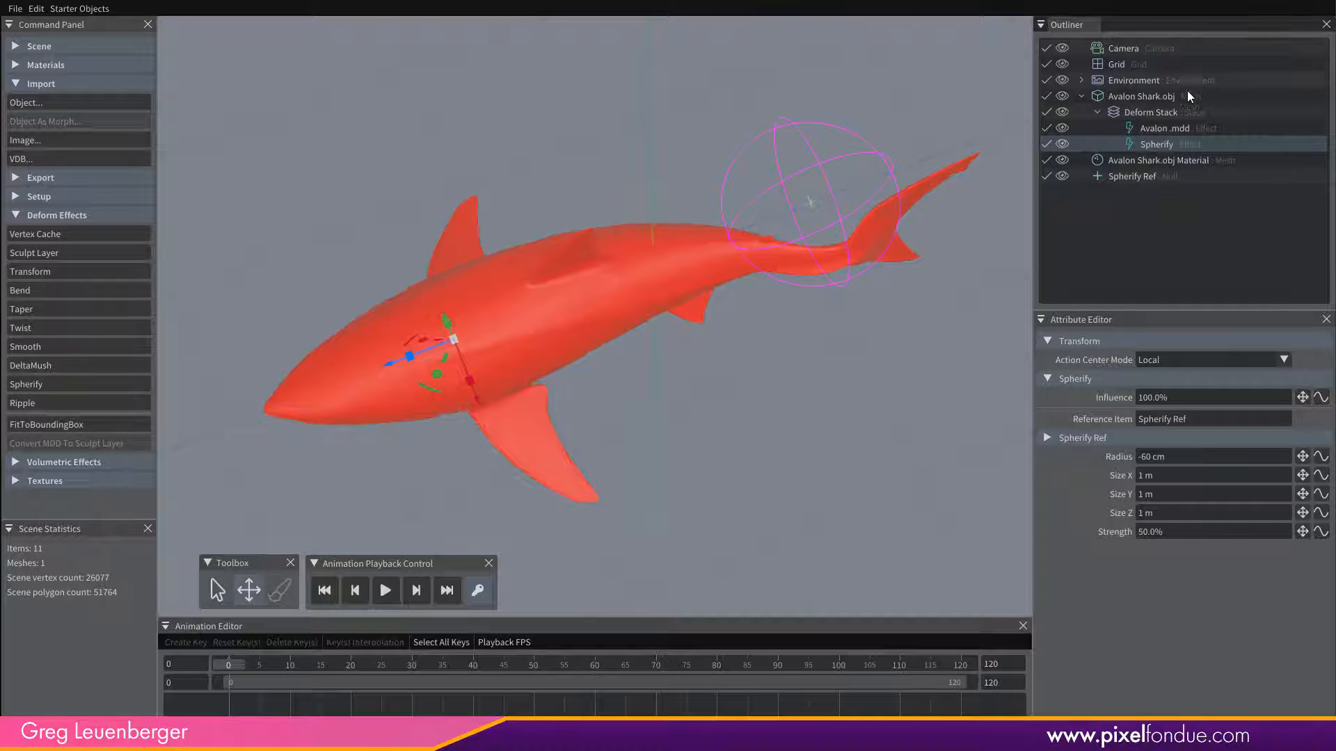
click(1154, 128)
click(1157, 145)
click(1163, 130)
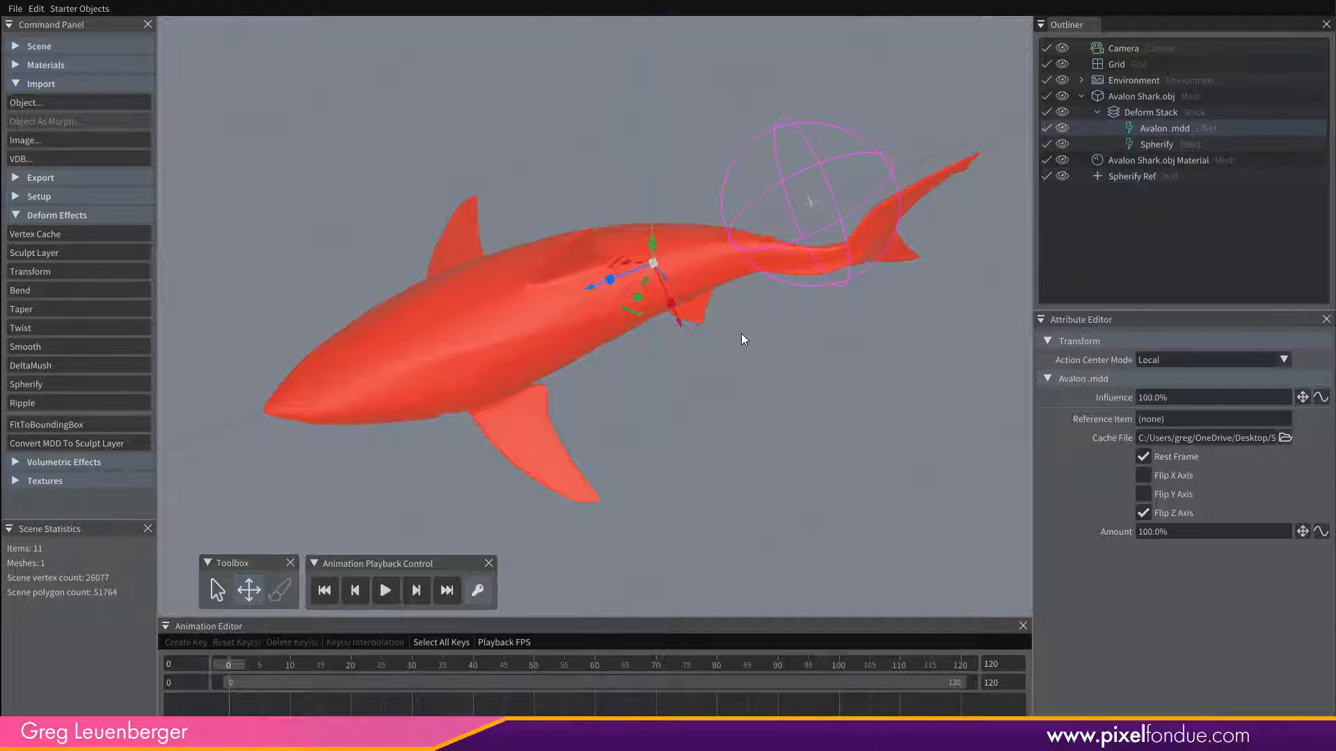
middle_drag(744, 370, 744, 399)
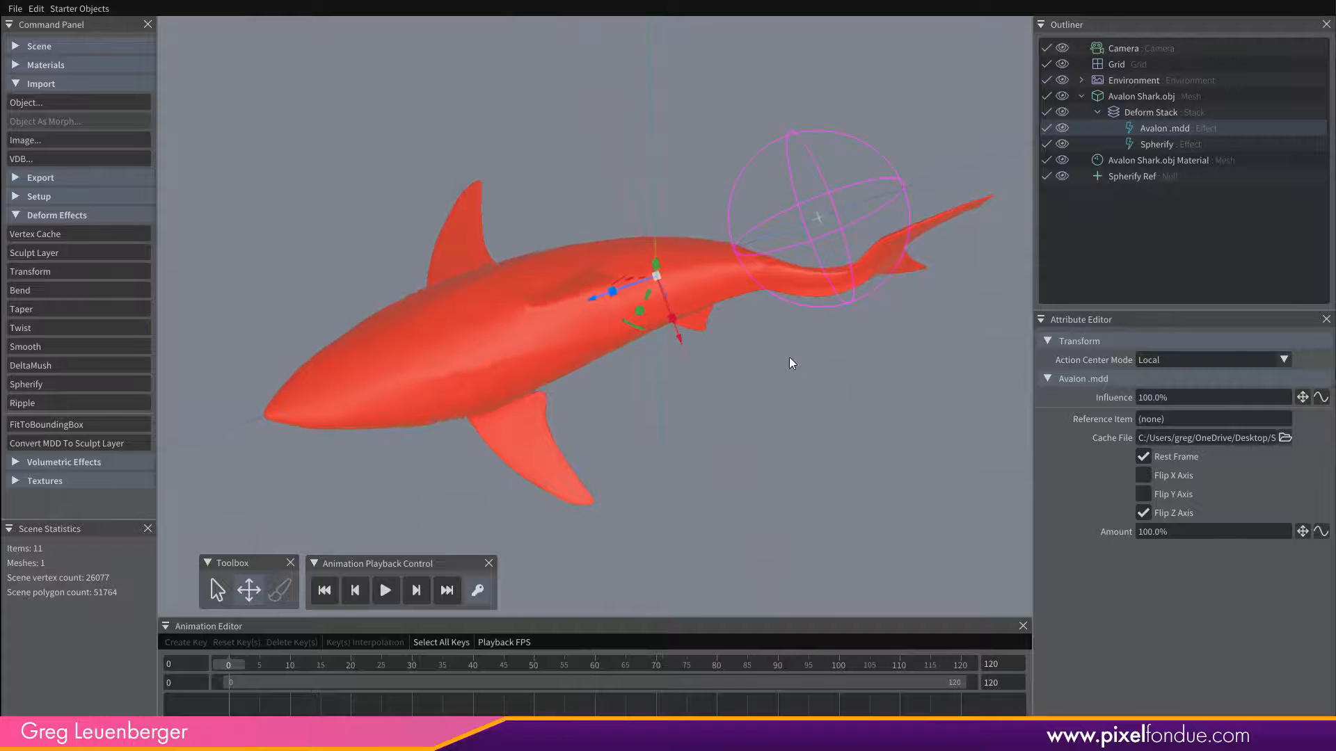
Scrub the shark animation to frame 10 and back to frame 0 to examine how Spherify affects the moving tail.
middle_drag(788, 357, 748, 362)
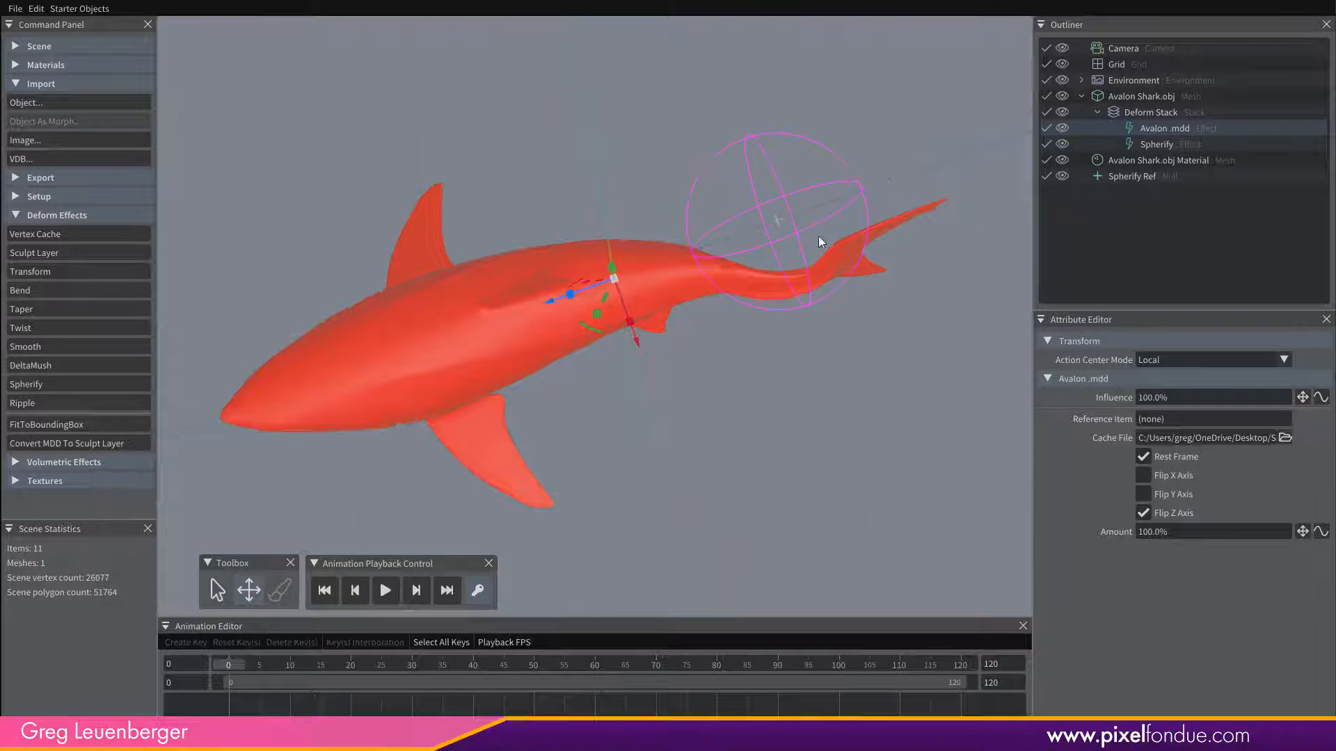
drag(230, 668, 294, 662)
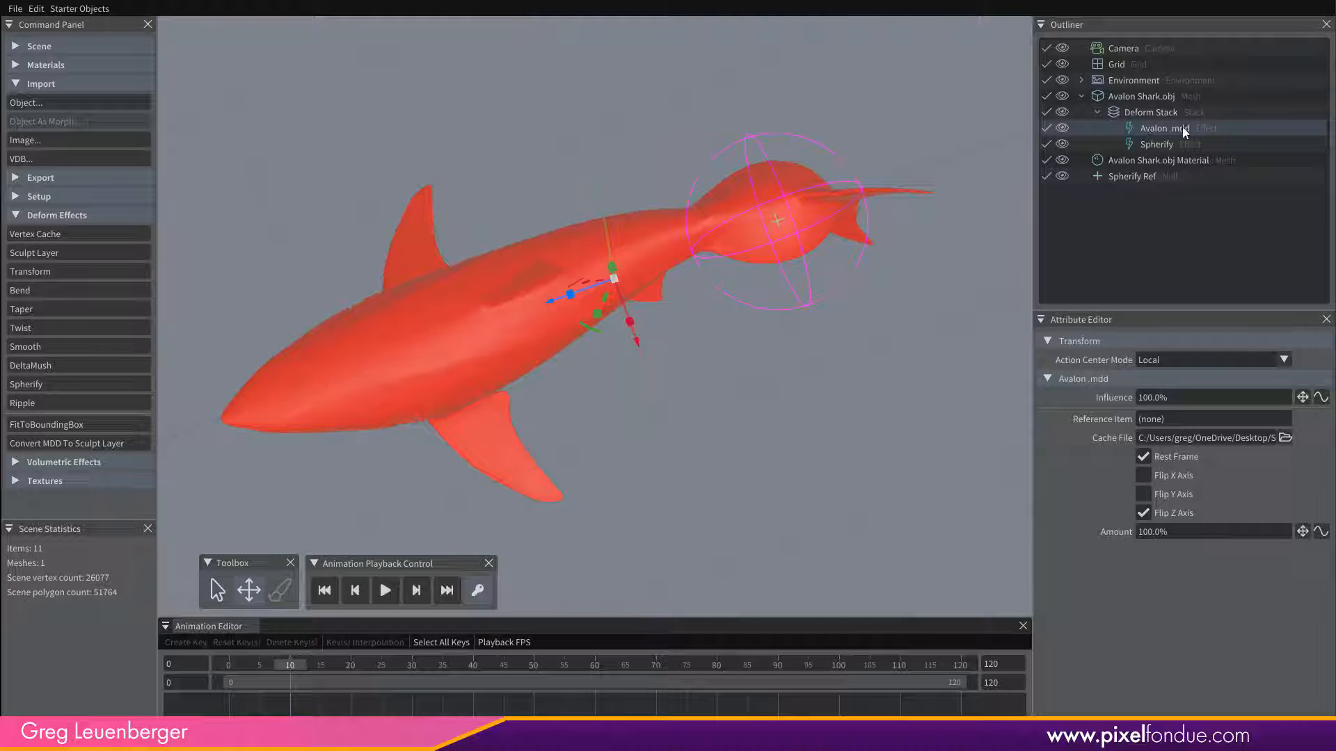
alt+drag(771, 371, 779, 408)
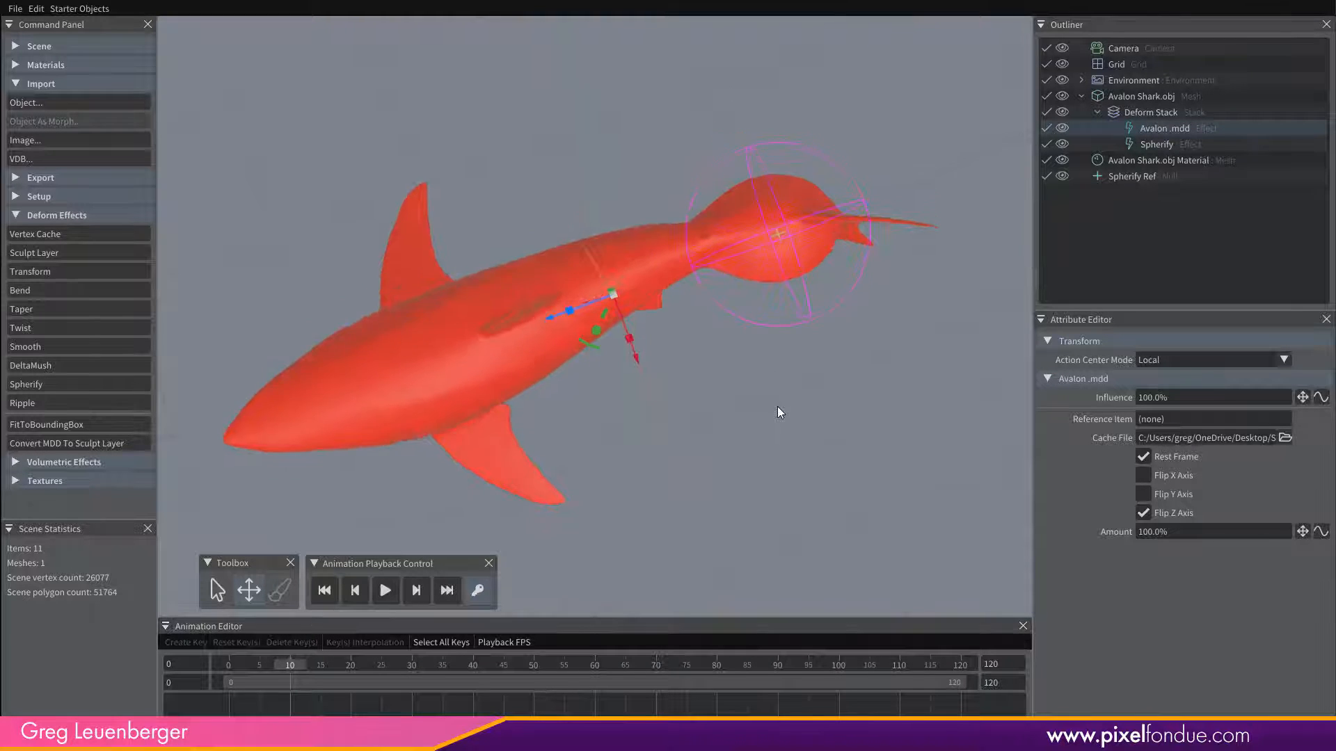
drag(295, 666, 202, 670)
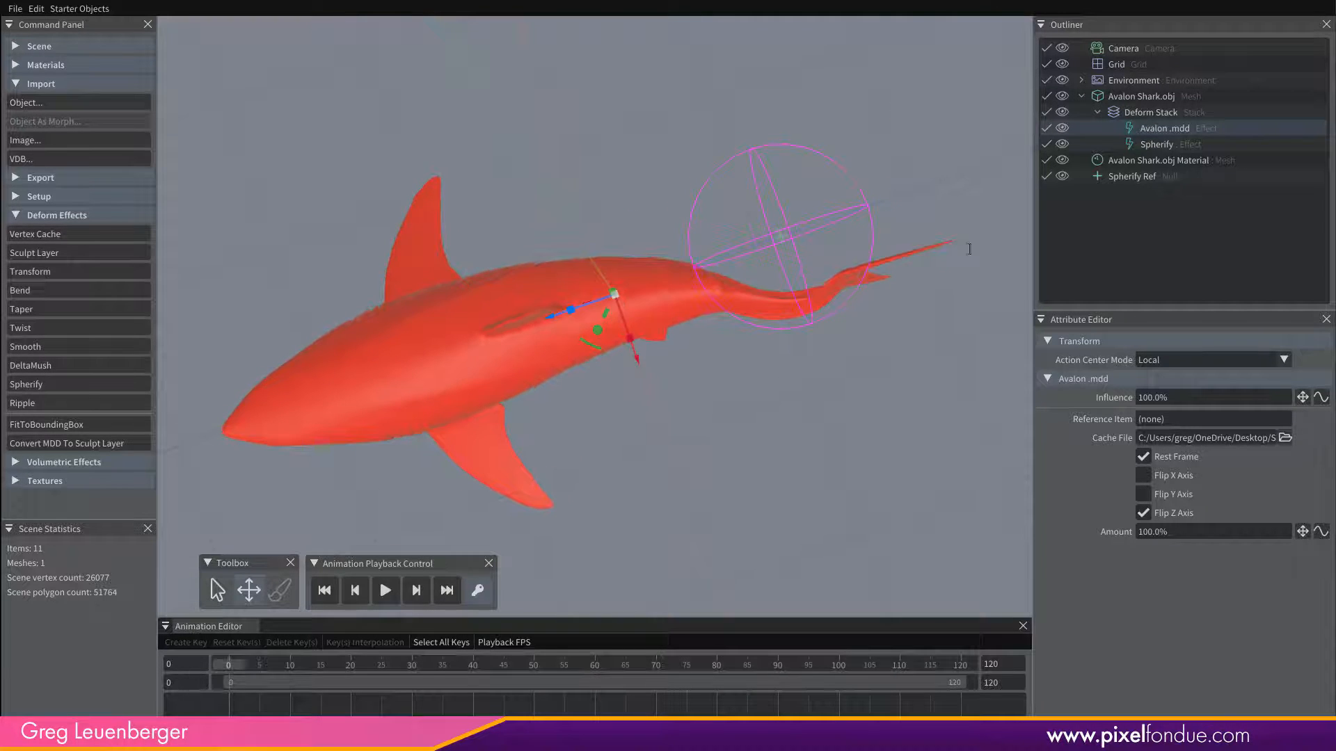
Move Spherify above Avalon .mdd in the shark's Deform Stack, then compare the shark with Avalon .mdd off and on.
drag(1148, 148, 1171, 123)
click(1046, 144)
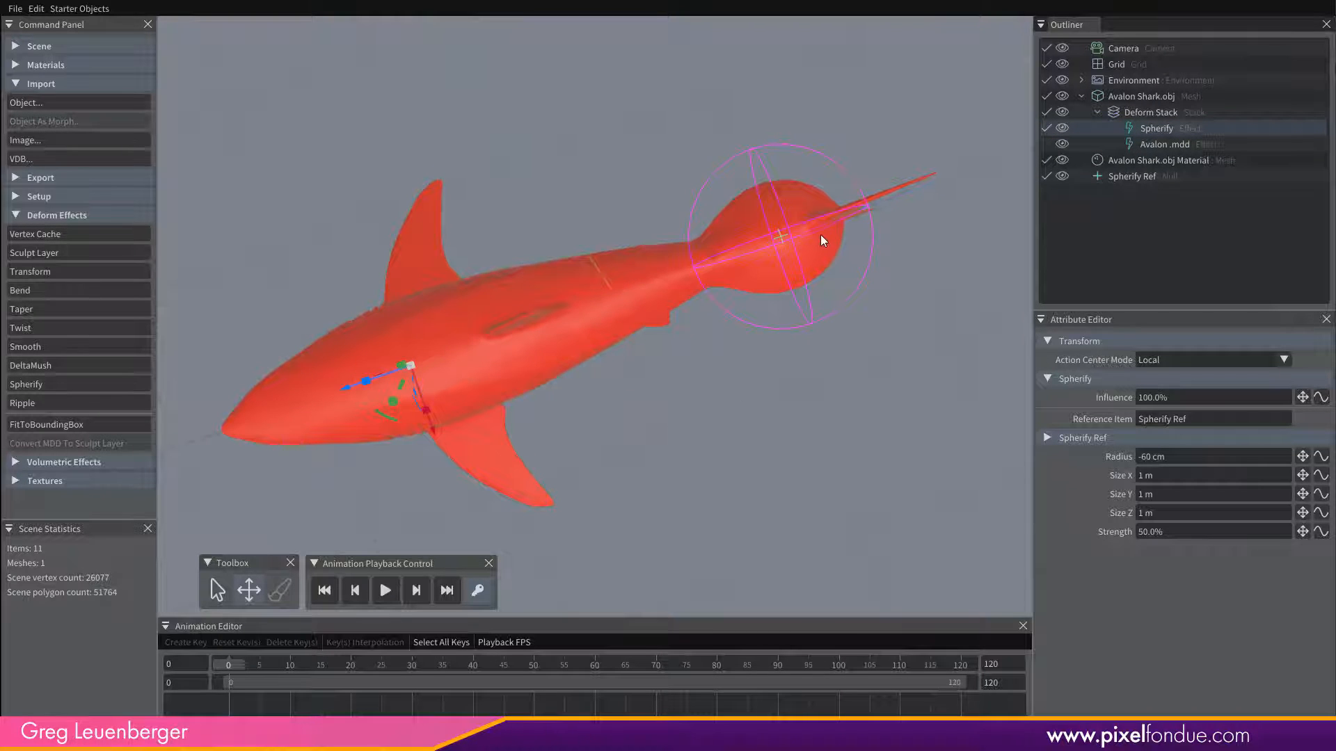
middle_drag(700, 386, 740, 357)
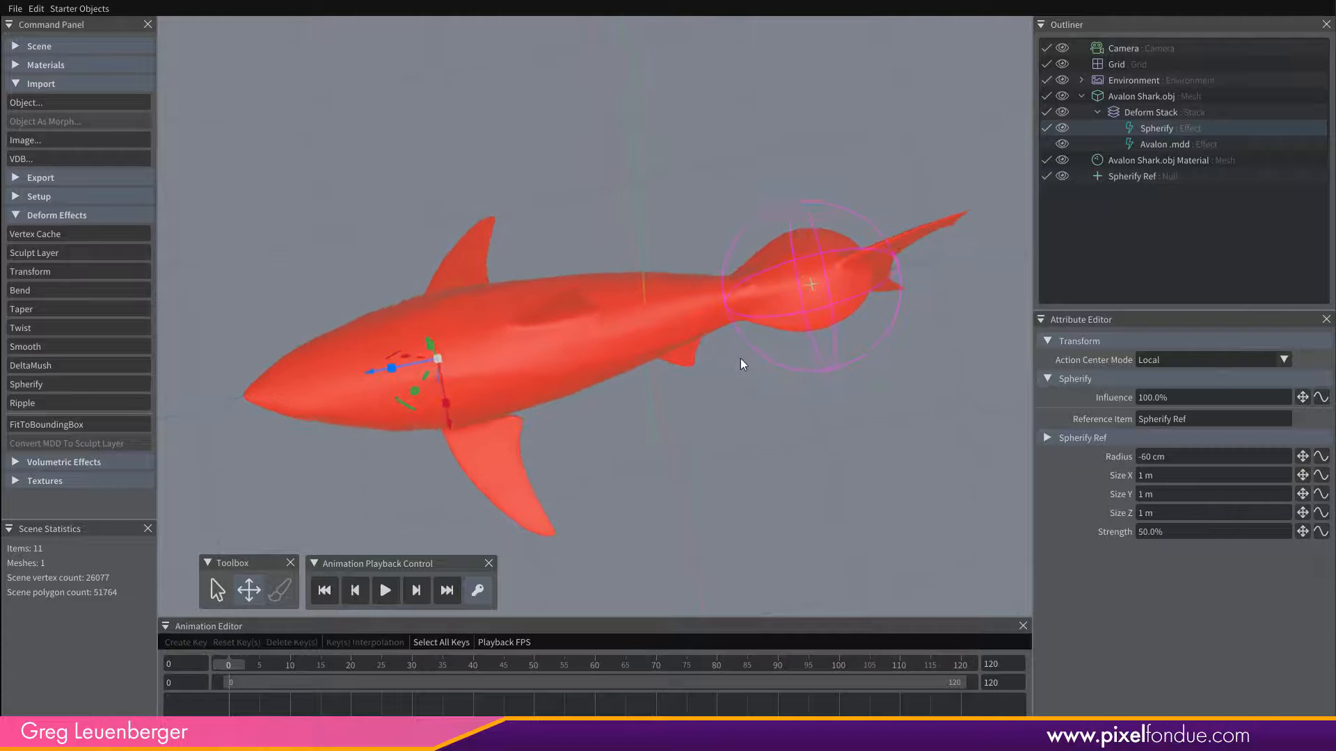
click(1044, 145)
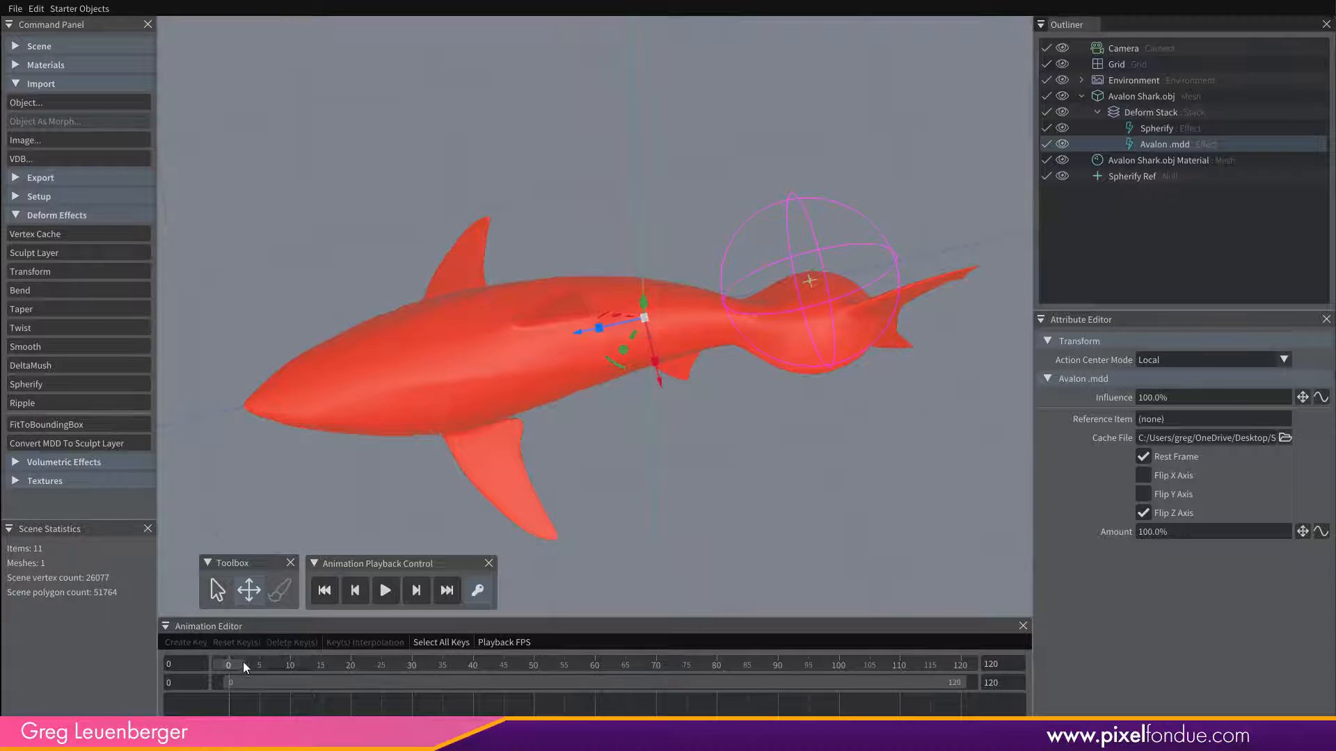
drag(243, 662, 230, 685)
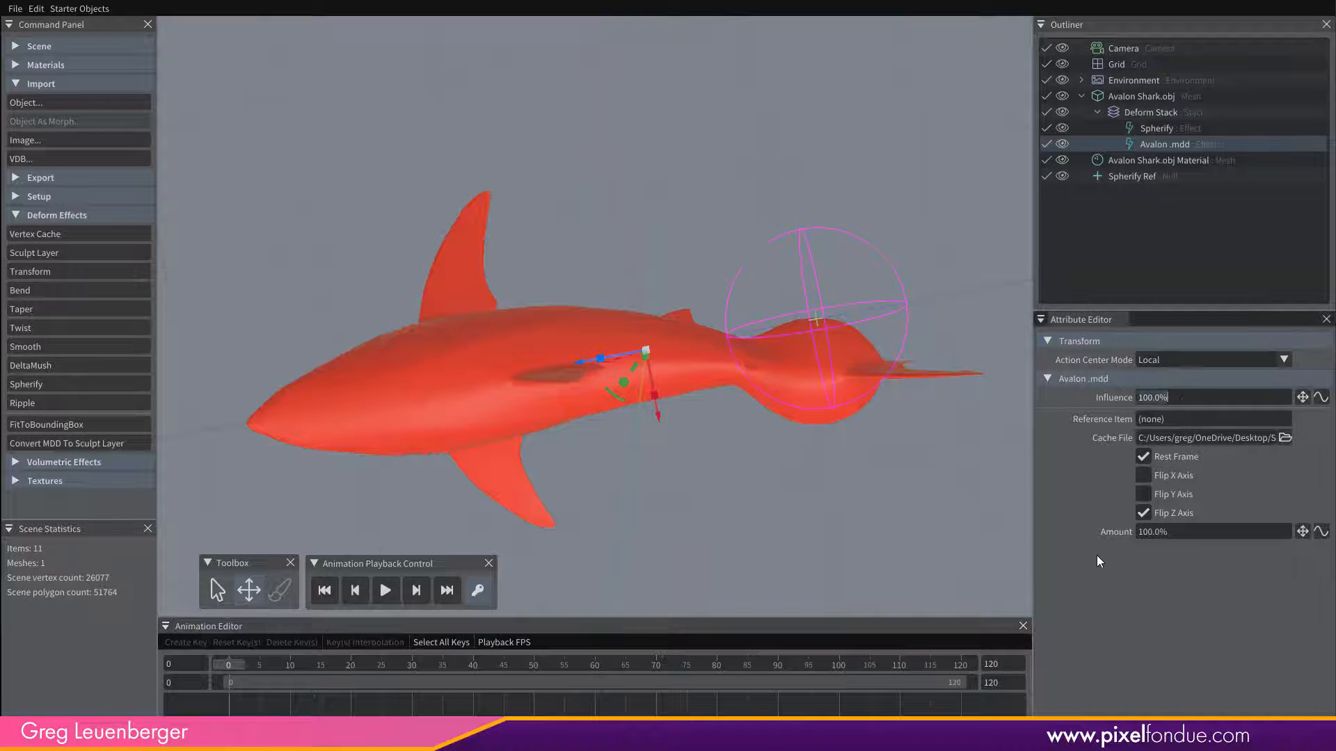
Test the Avalon .mdd effect with an Influence of 50% and undo the change.
text(50)
key(Return)
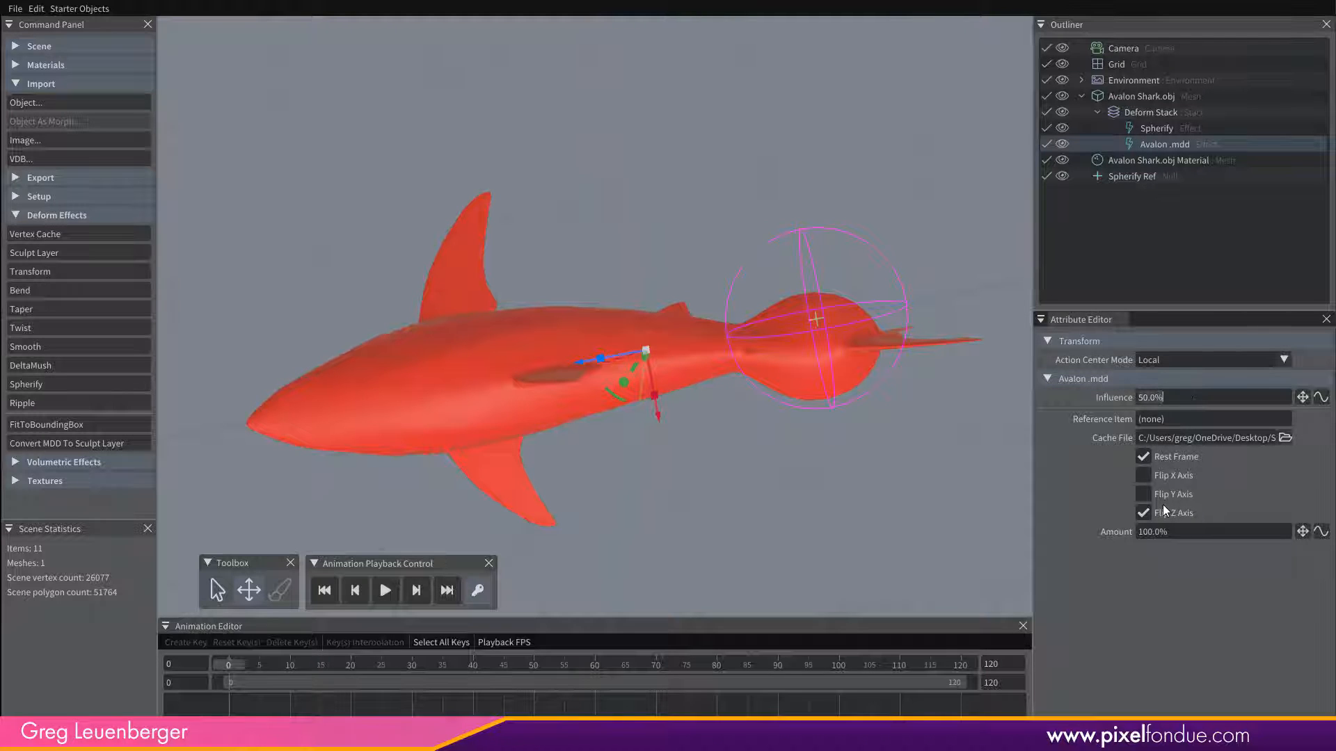
key(ctrl+z)
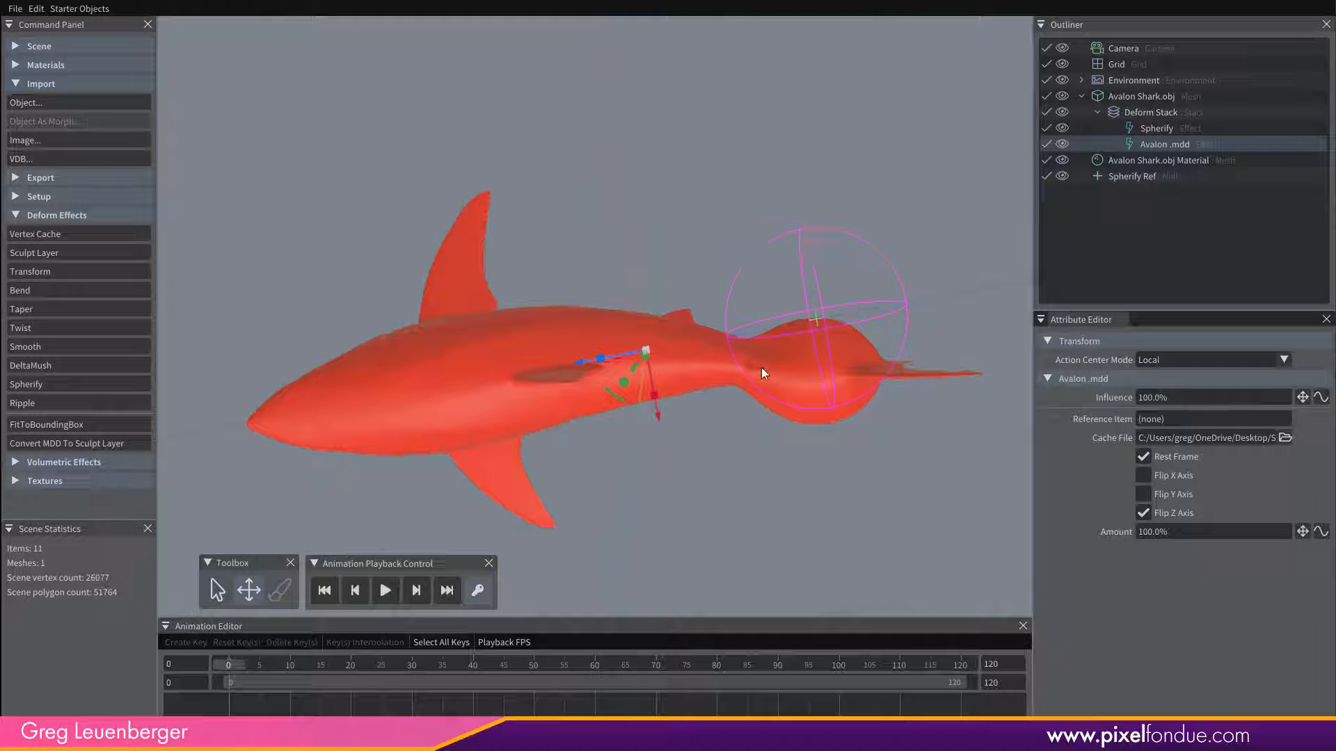
Select the Spherify effect, scrub the animation to frame 84 and return to frame 0 to examine the bulge following the tail.
middle_drag(753, 451, 776, 320)
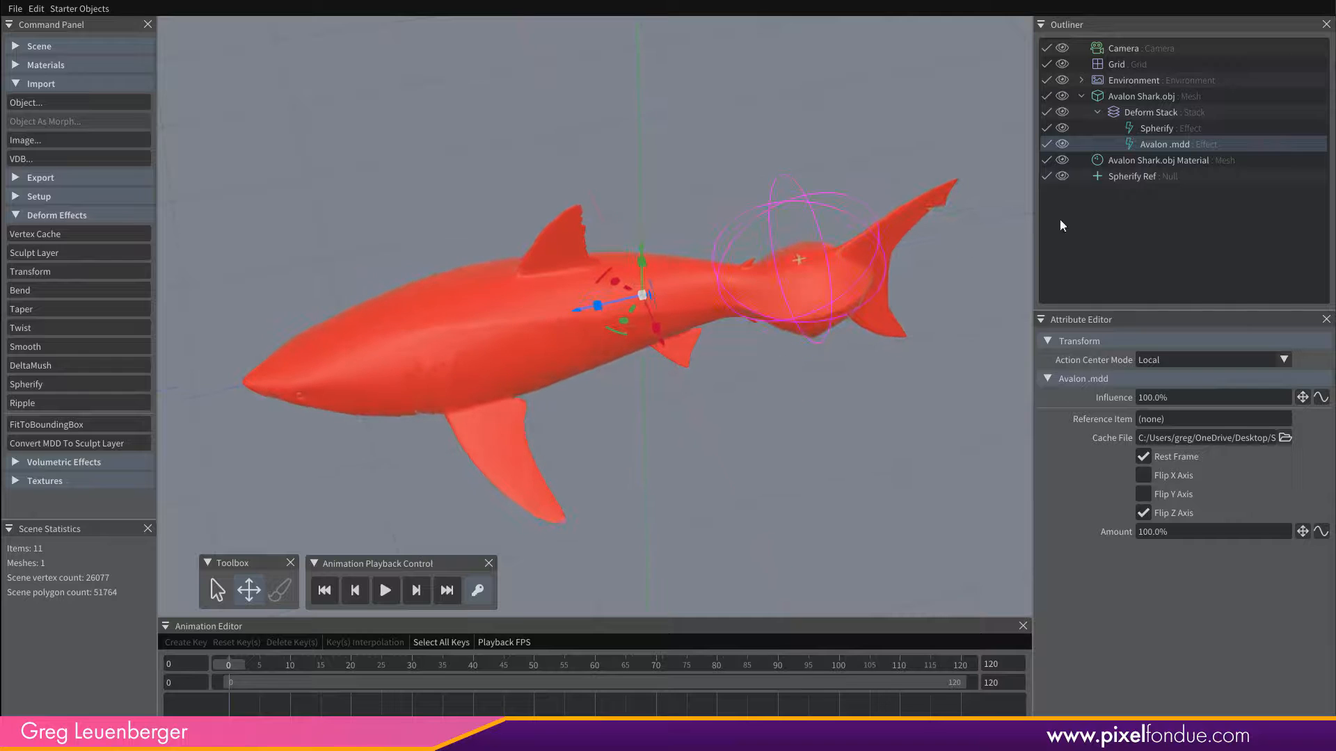
click(1174, 127)
middle_drag(694, 430, 695, 507)
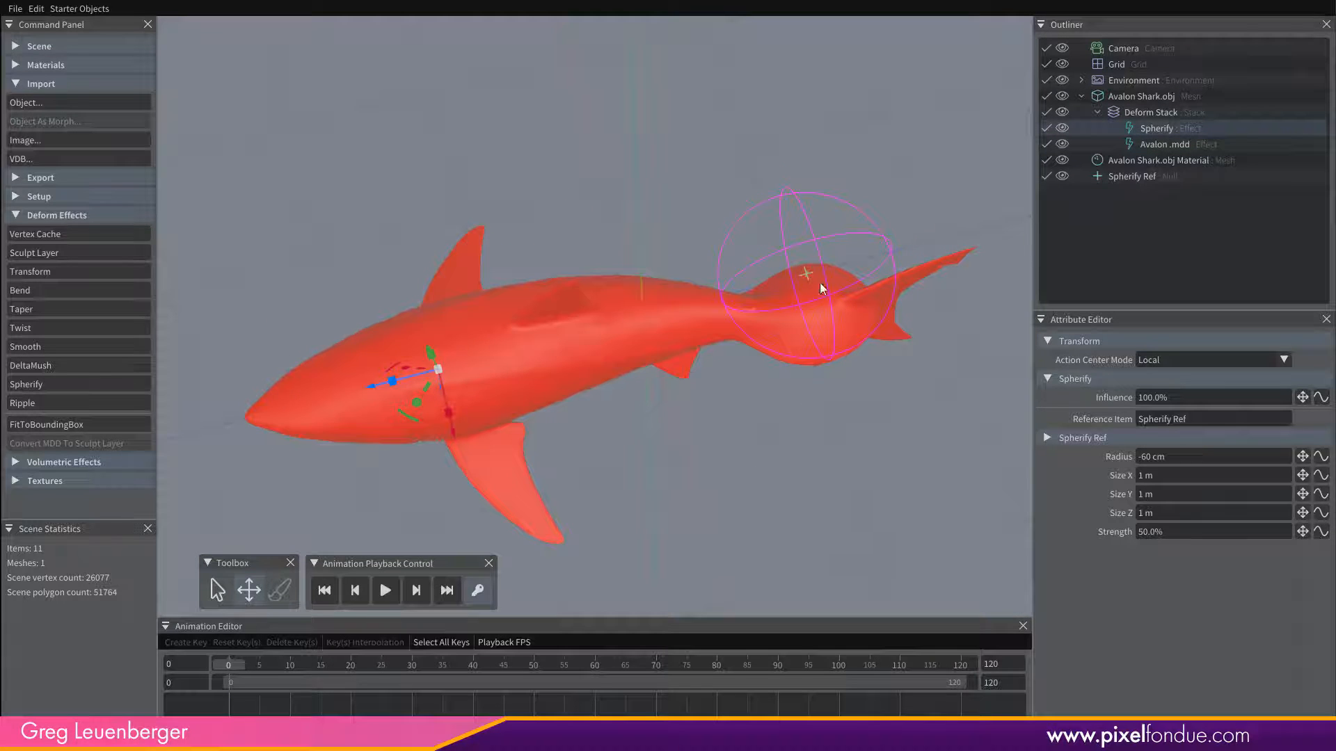
drag(236, 665, 740, 664)
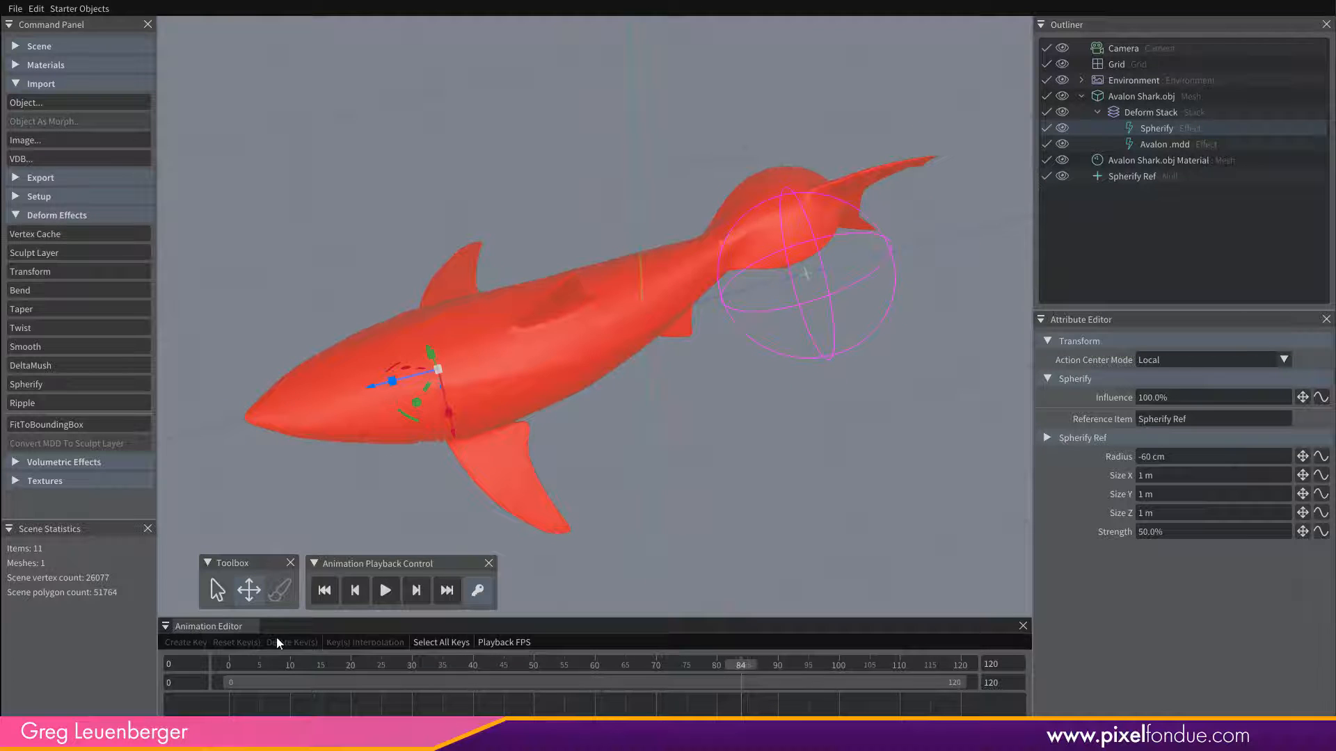
mouse_move(253, 662)
mouse_down()
mouse_move(961, 664)
mouse_move(315, 679)
mouse_move(230, 667)
mouse_up()
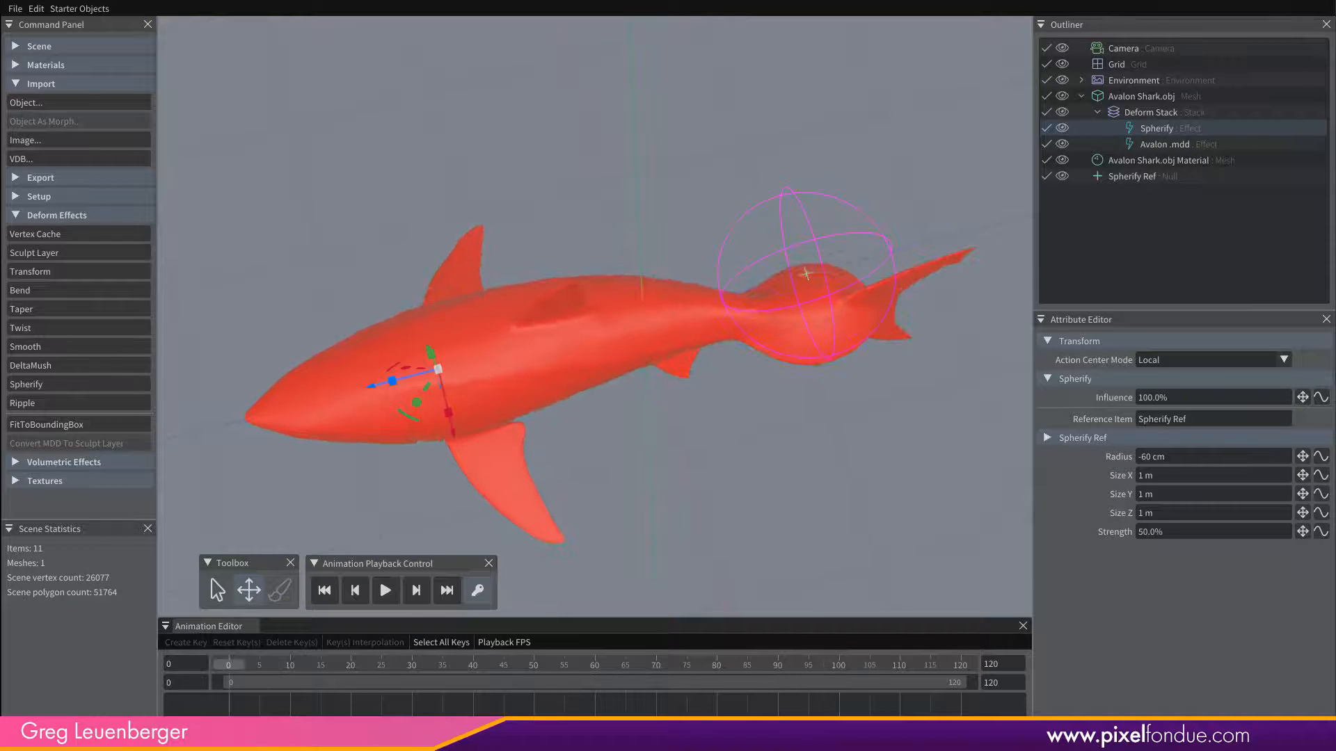
middle_drag(631, 429, 630, 286)
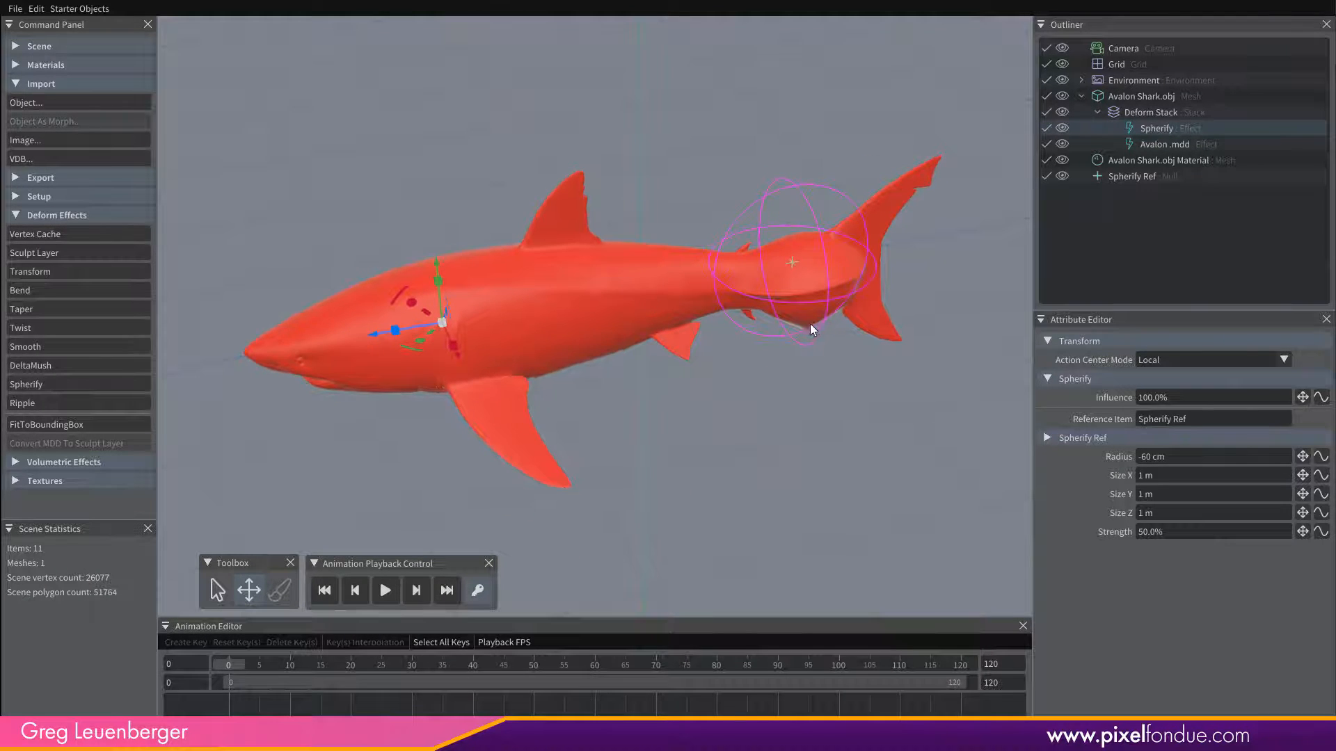
Add a DeltaMush effect below Avalon .mdd in the shark's Deform Stack and scrub the animation to frame 67.
click(42, 367)
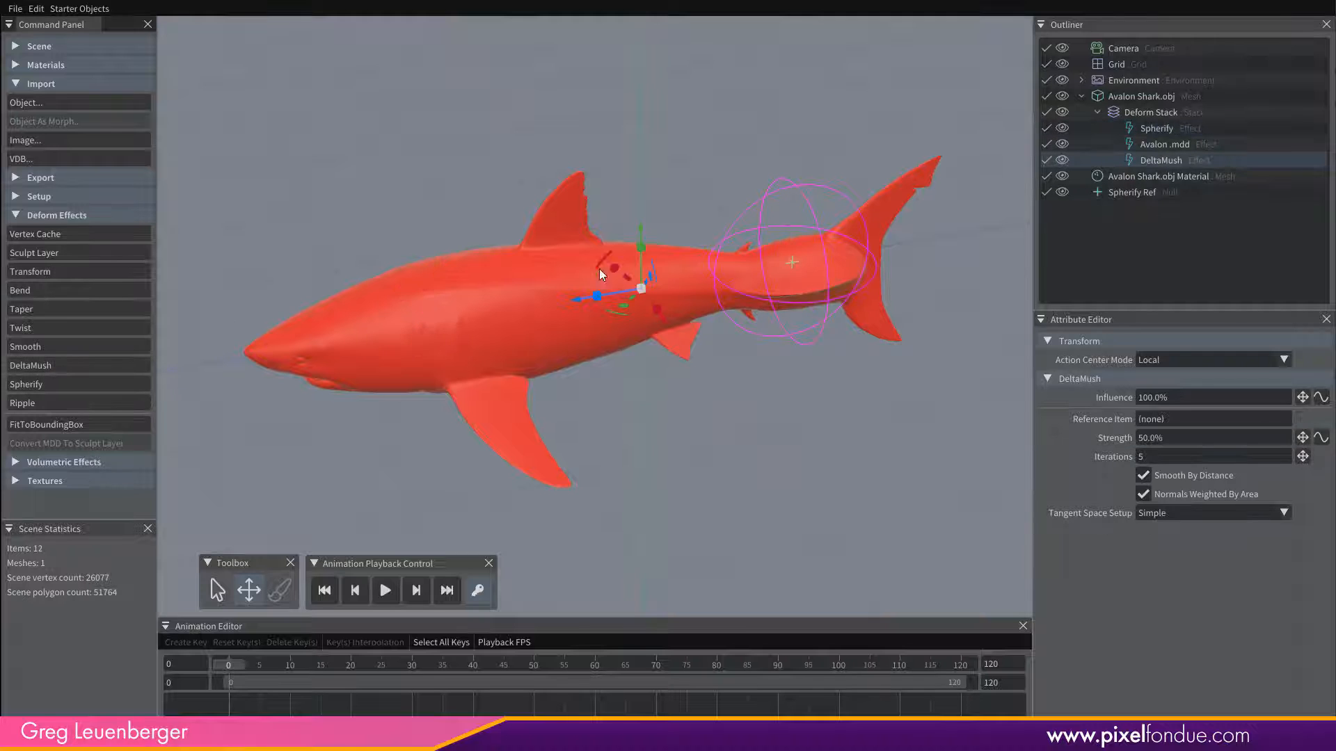
click(1162, 129)
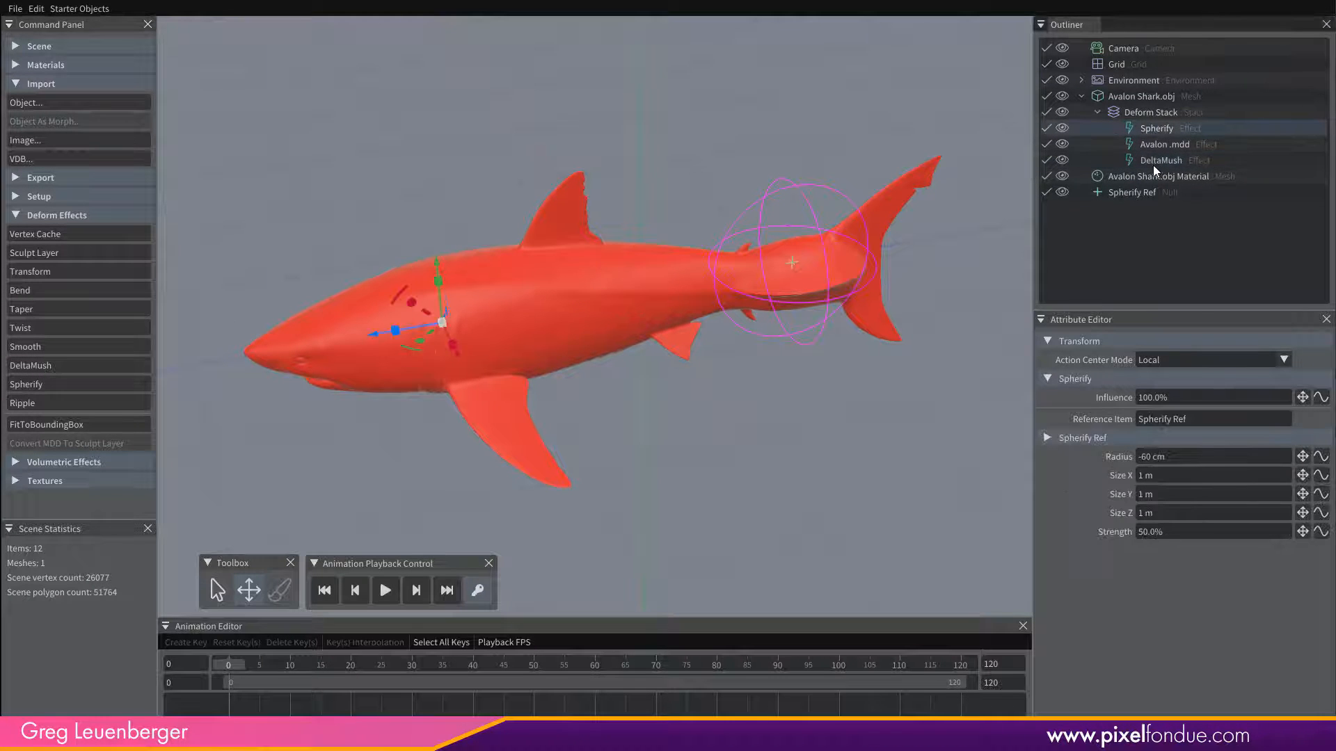
click(1165, 145)
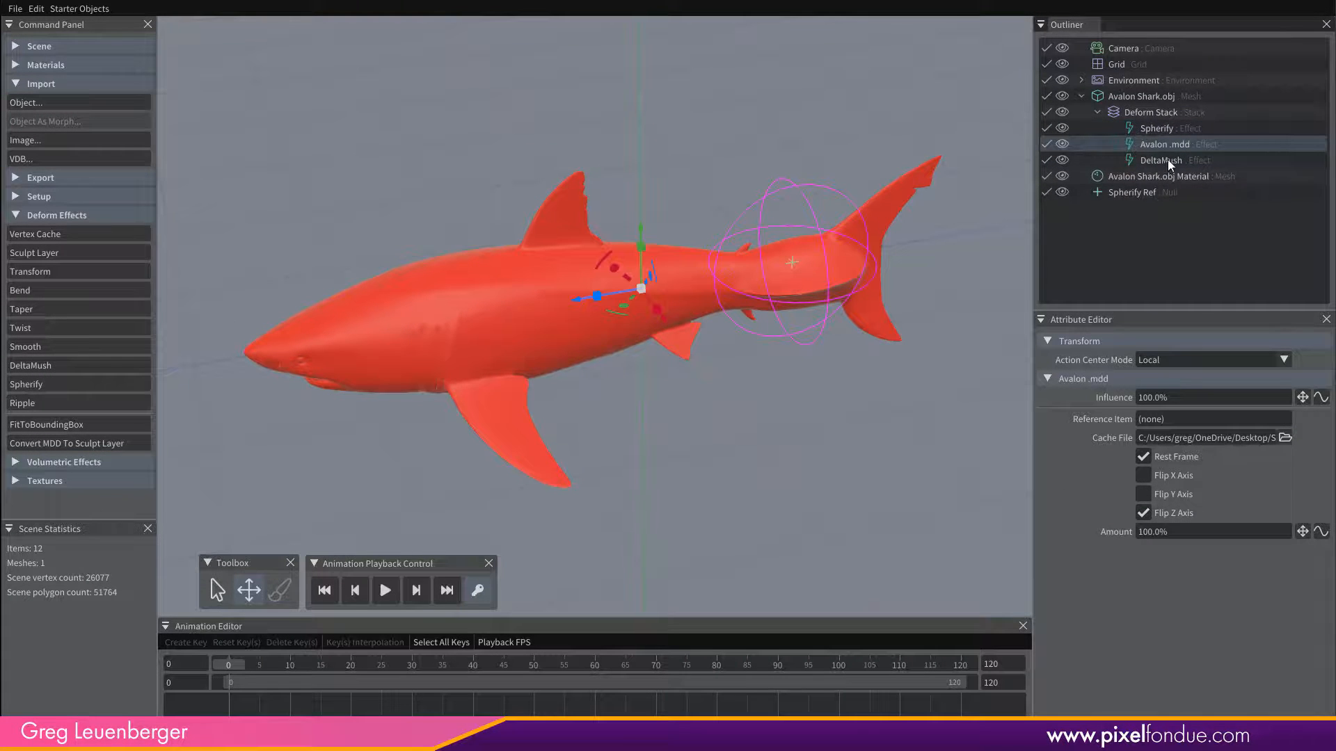
click(1168, 160)
middle_drag(822, 381, 694, 364)
drag(228, 664, 828, 661)
drag(672, 659, 636, 664)
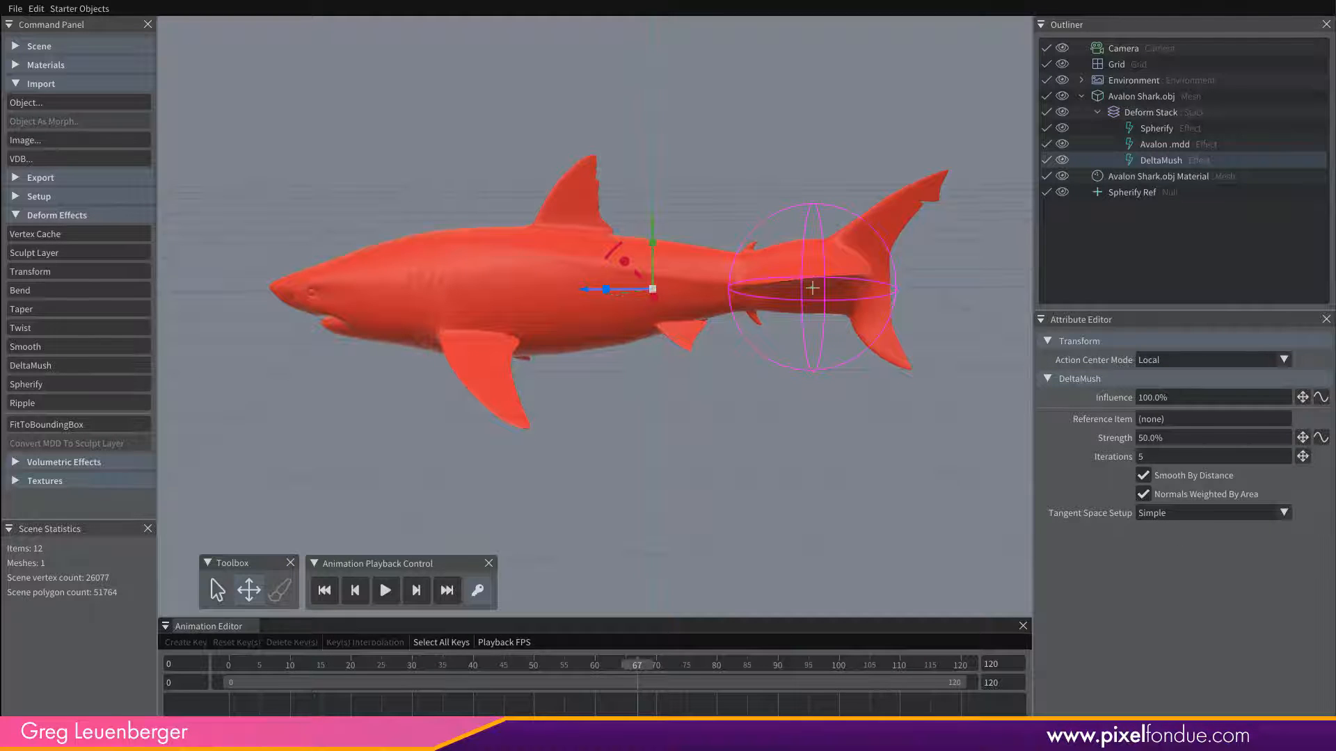
Check DeltaMush's Tangent Space Setup options and compare the shark's tail with DeltaMush off and on.
click(1282, 515)
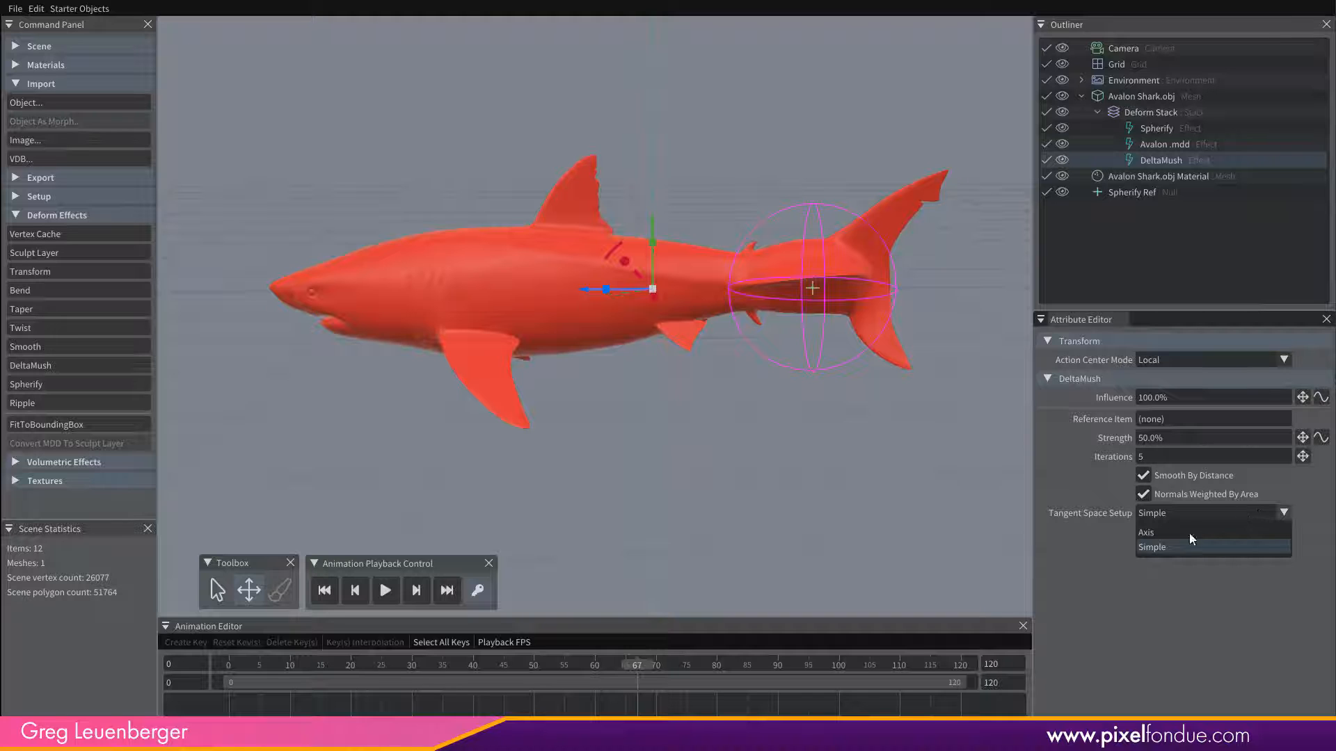
click(1158, 654)
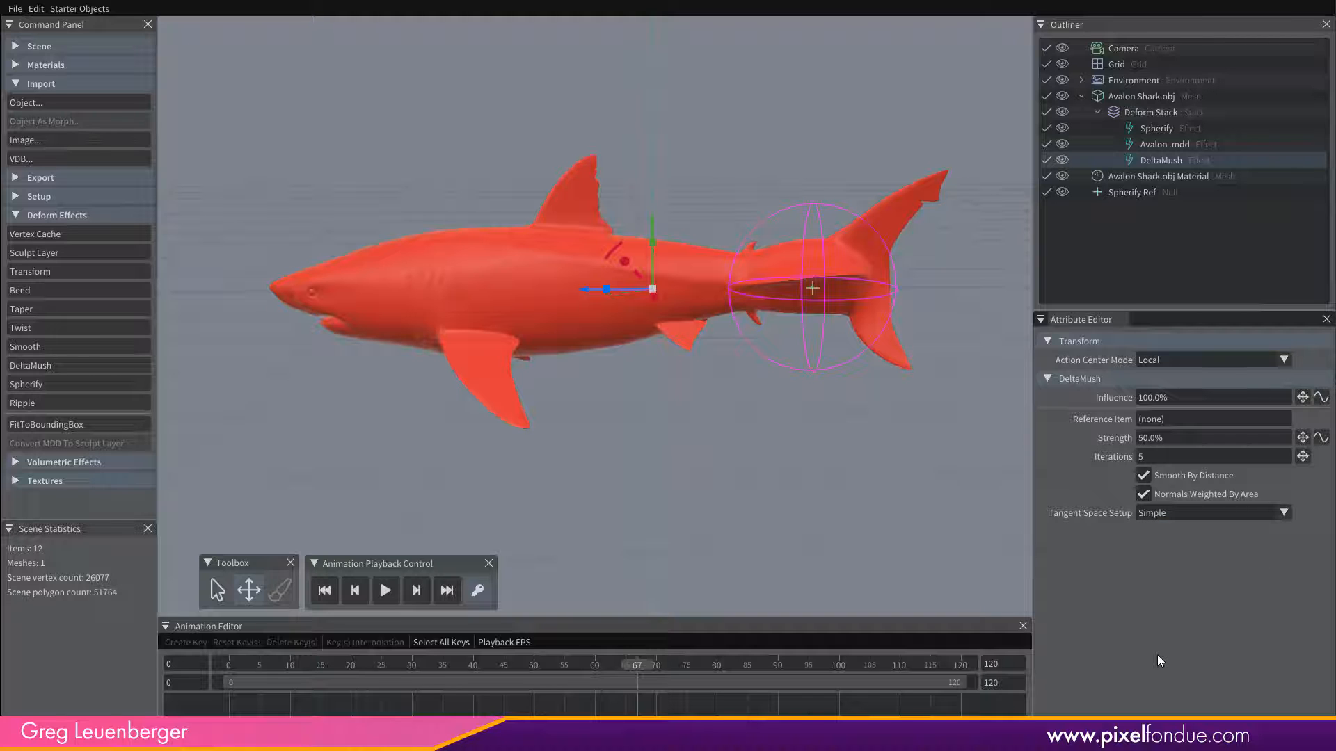
middle_drag(815, 428, 680, 530)
middle_drag(704, 446, 758, 378)
middle_drag(685, 348, 689, 309)
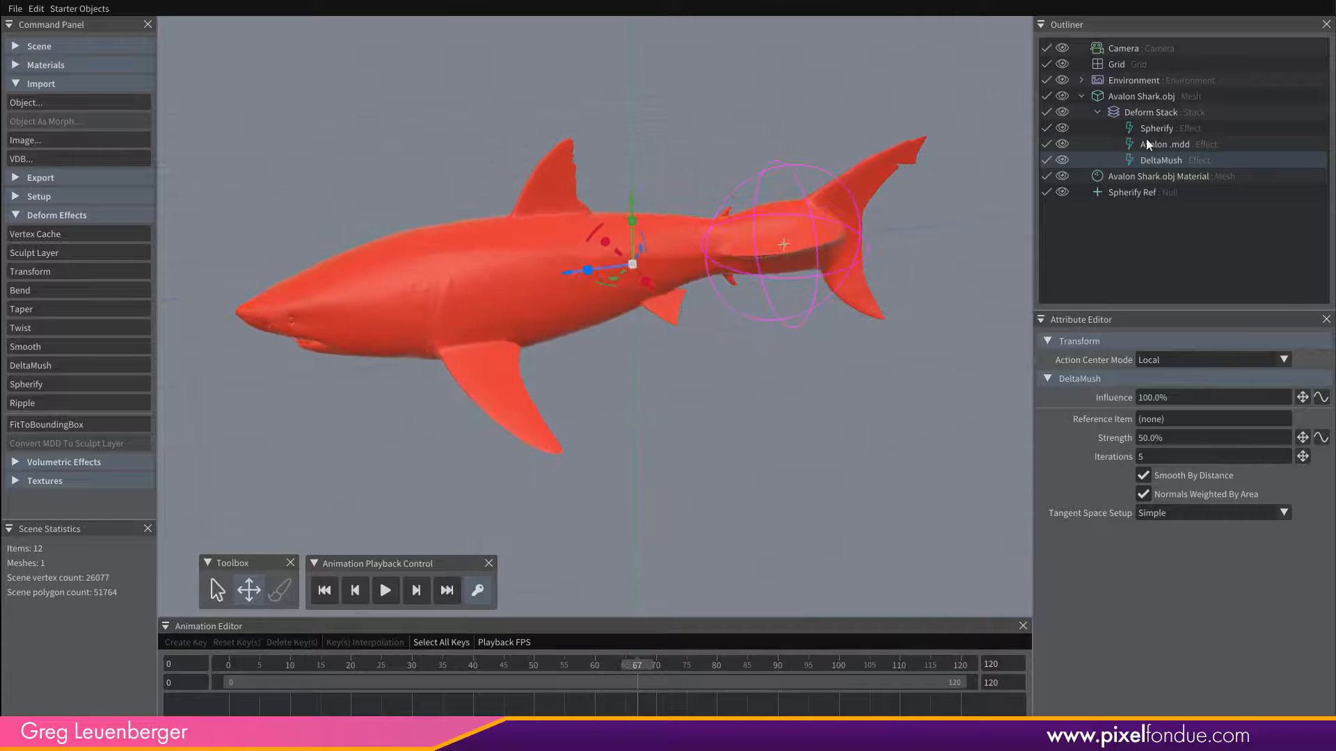
click(1046, 160)
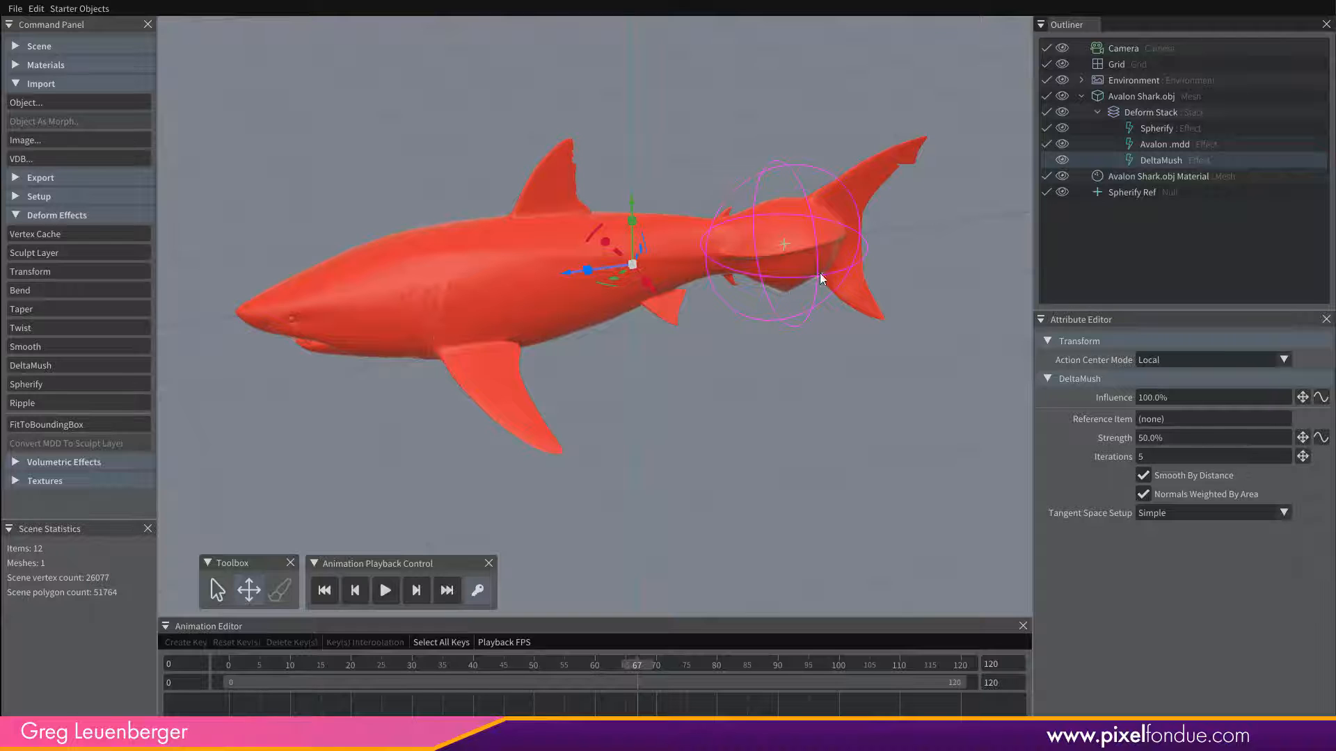
click(1047, 160)
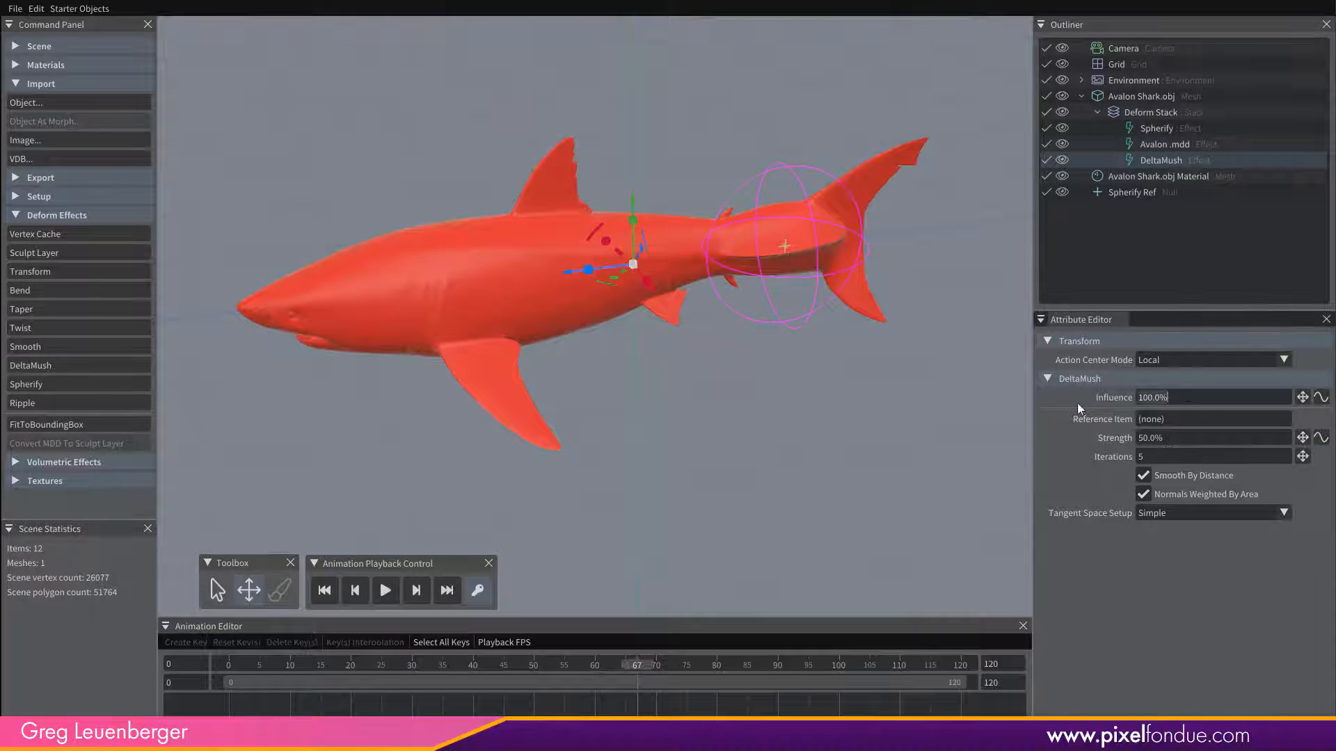
Test the DeltaMush effect with an Influence of 50% and restore it to 100%.
text(50)
key(Return)
click(1173, 397)
text(100)
key(Return)
Compare DeltaMush off and on at frame 72, scrub the animation to frame 43 and disable DeltaMush there.
alt+drag(827, 270, 839, 265)
click(1046, 160)
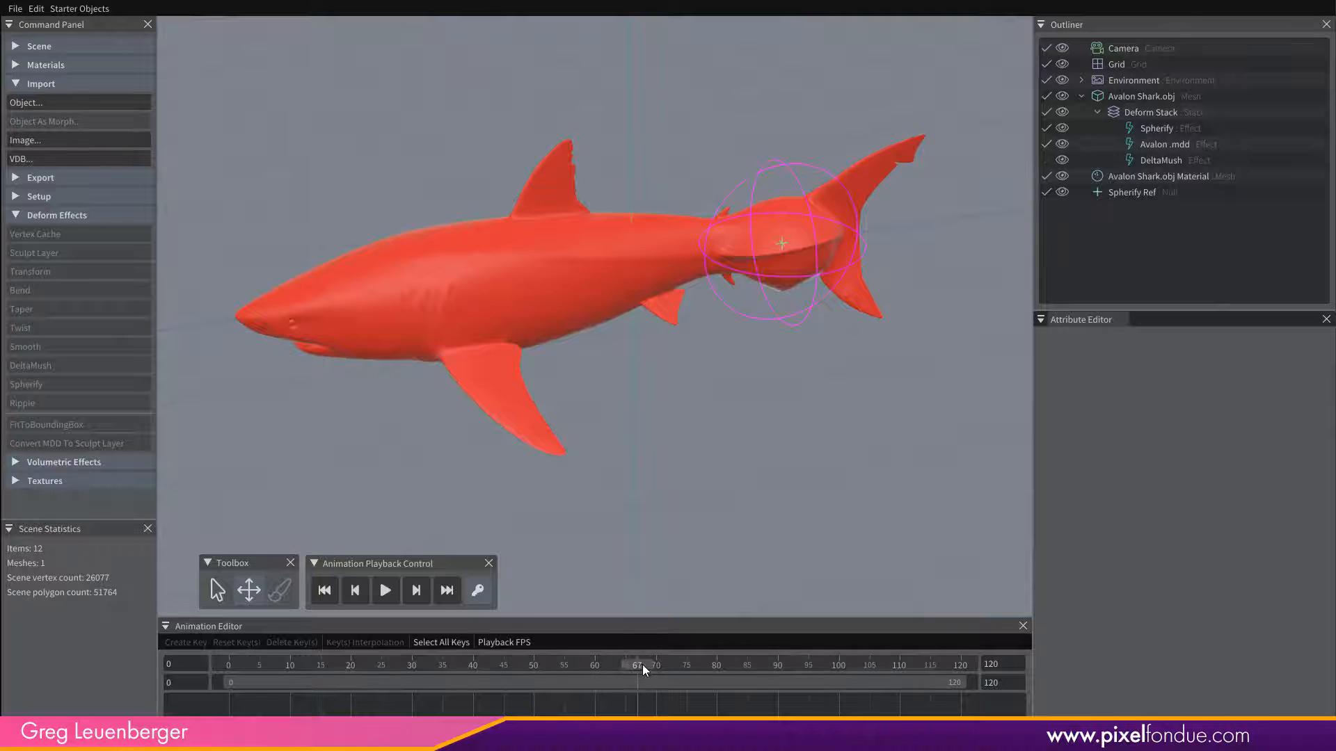
mouse_move(641, 665)
mouse_down()
mouse_move(432, 670)
mouse_move(667, 668)
mouse_up()
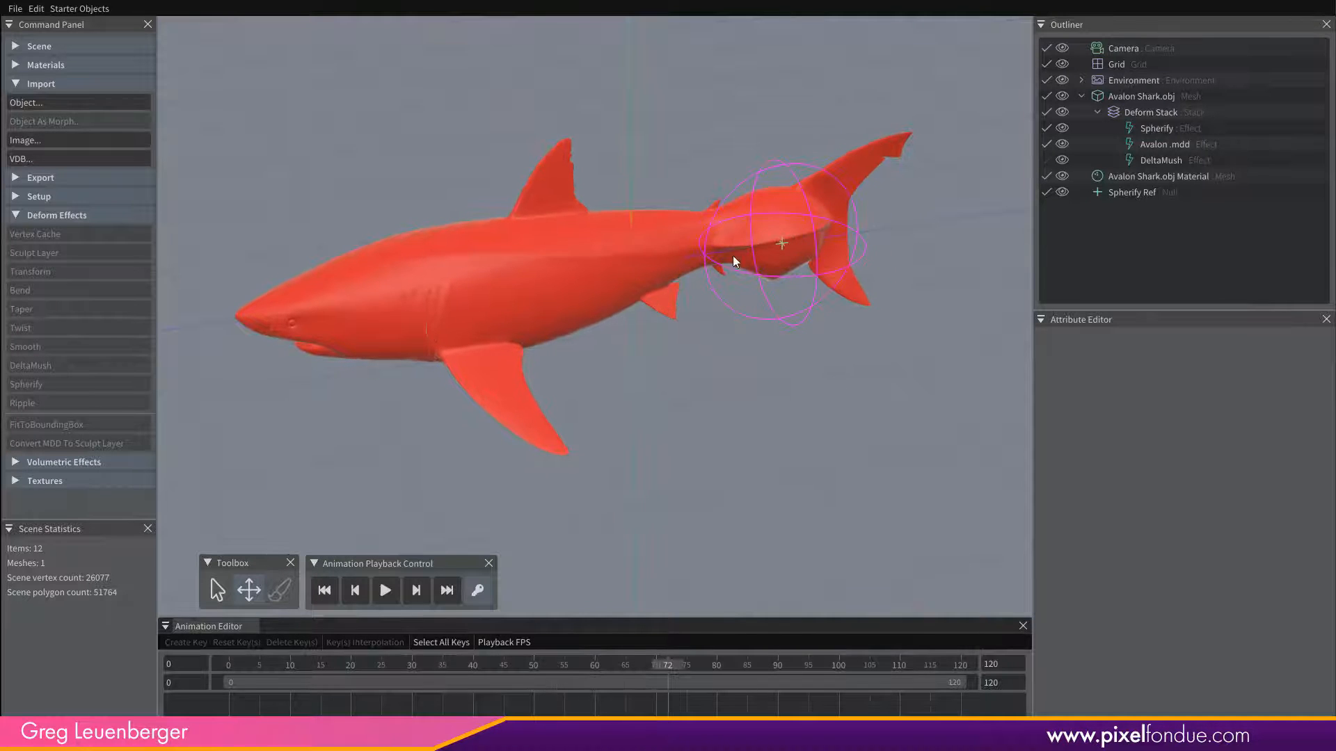
click(1045, 160)
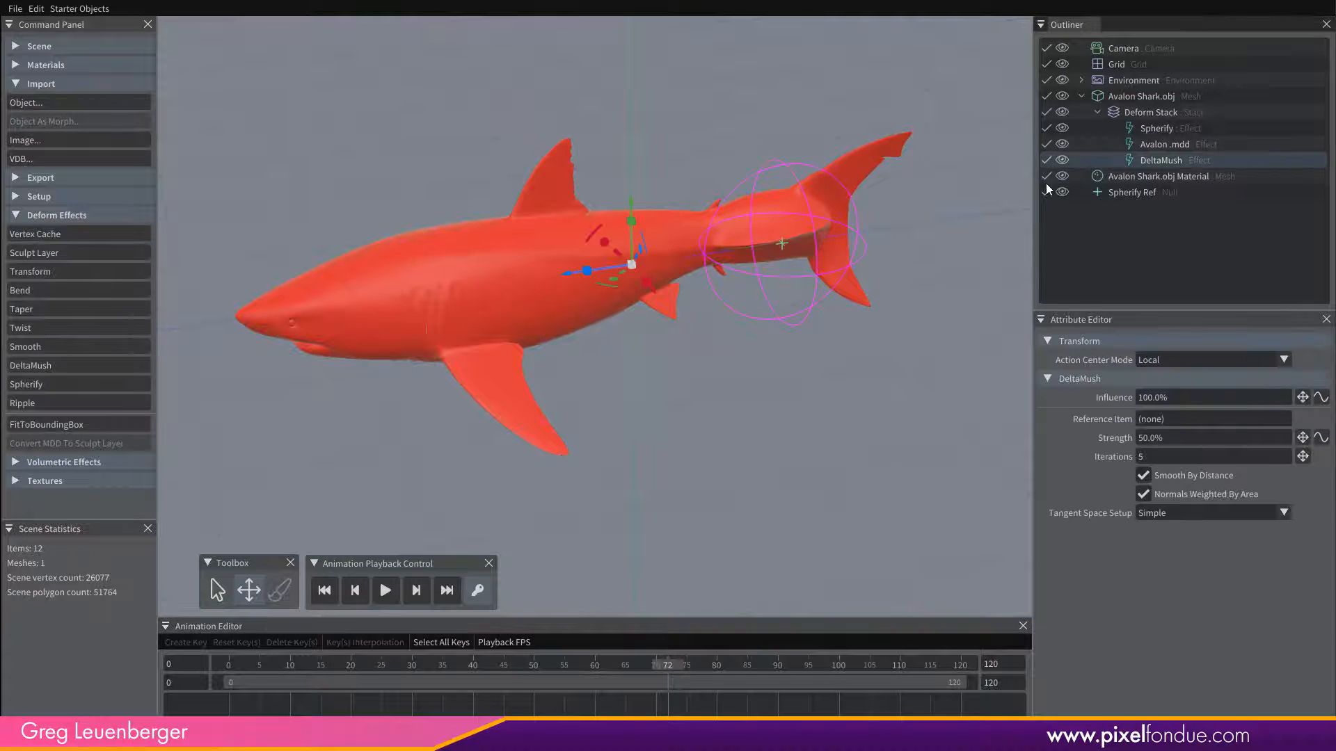
drag(667, 667, 492, 664)
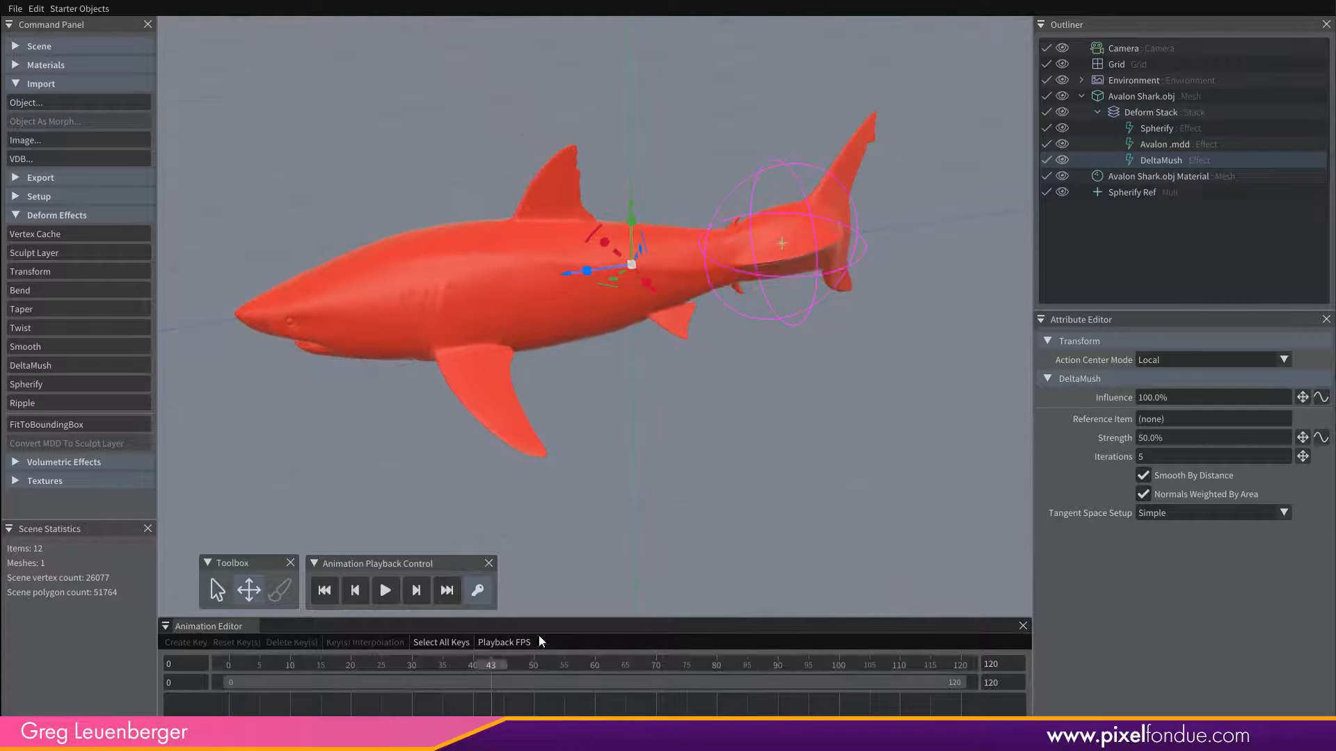
click(1045, 161)
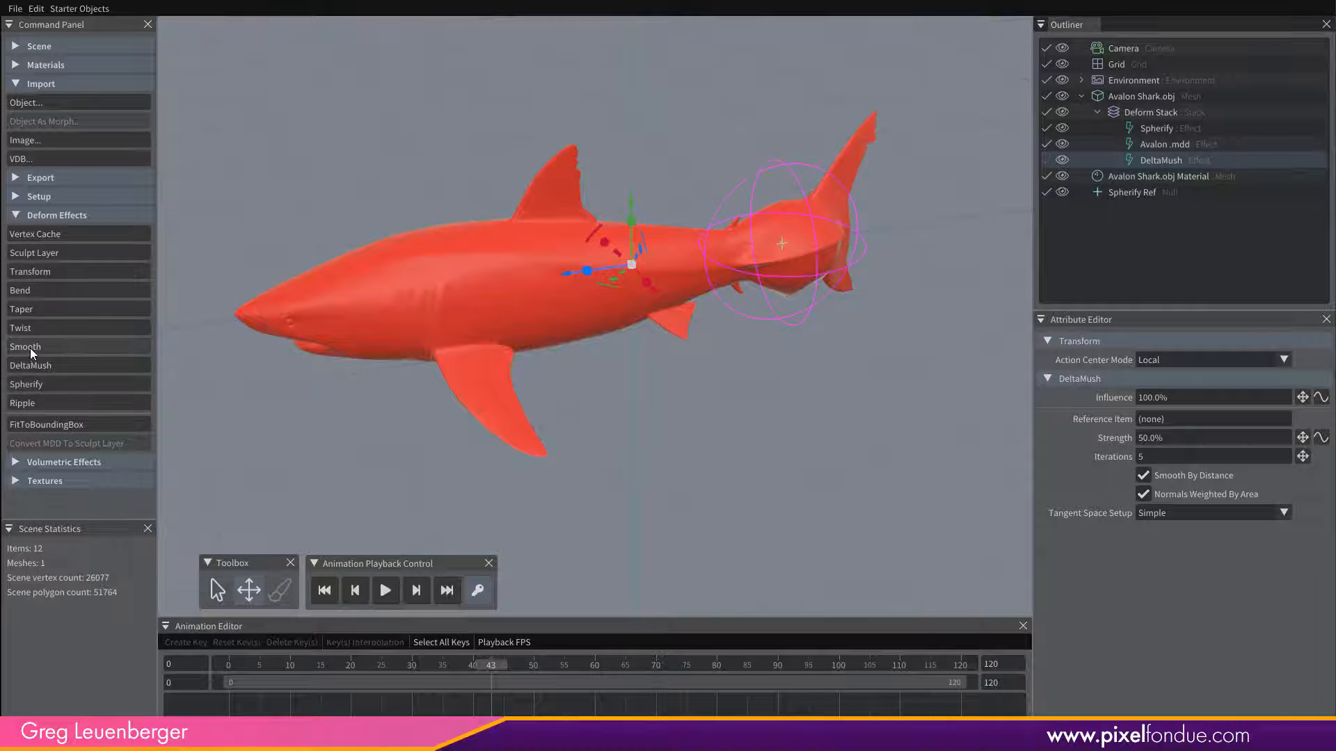
Add a Smooth effect to the end of the shark's Deform Stack and set its Influence to 100%.
click(73, 348)
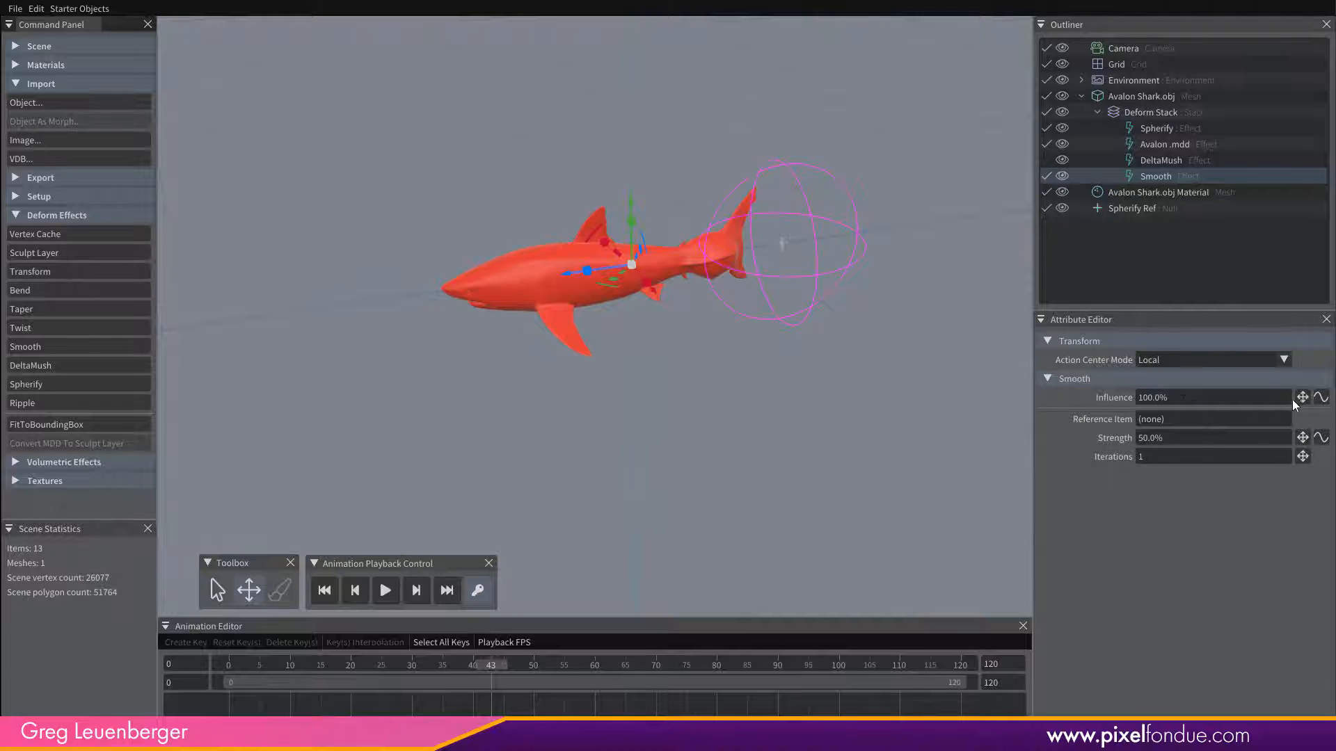
drag(1298, 399, 1306, 400)
drag(1180, 400, 1070, 411)
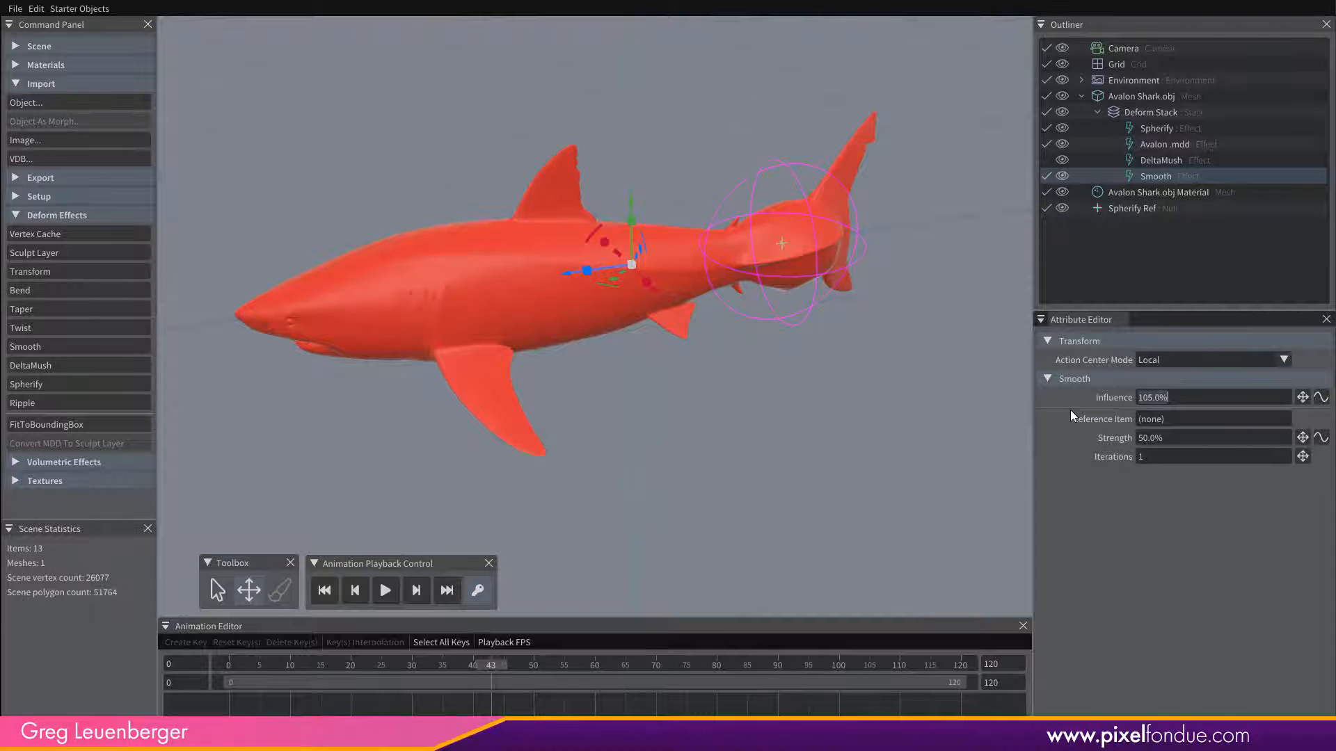
text(100)
key(Return)
Set the Smooth effect's Strength to 100% and its Iterations to 10.
click(1166, 440)
key(Tab)
text(10)
key(Return)
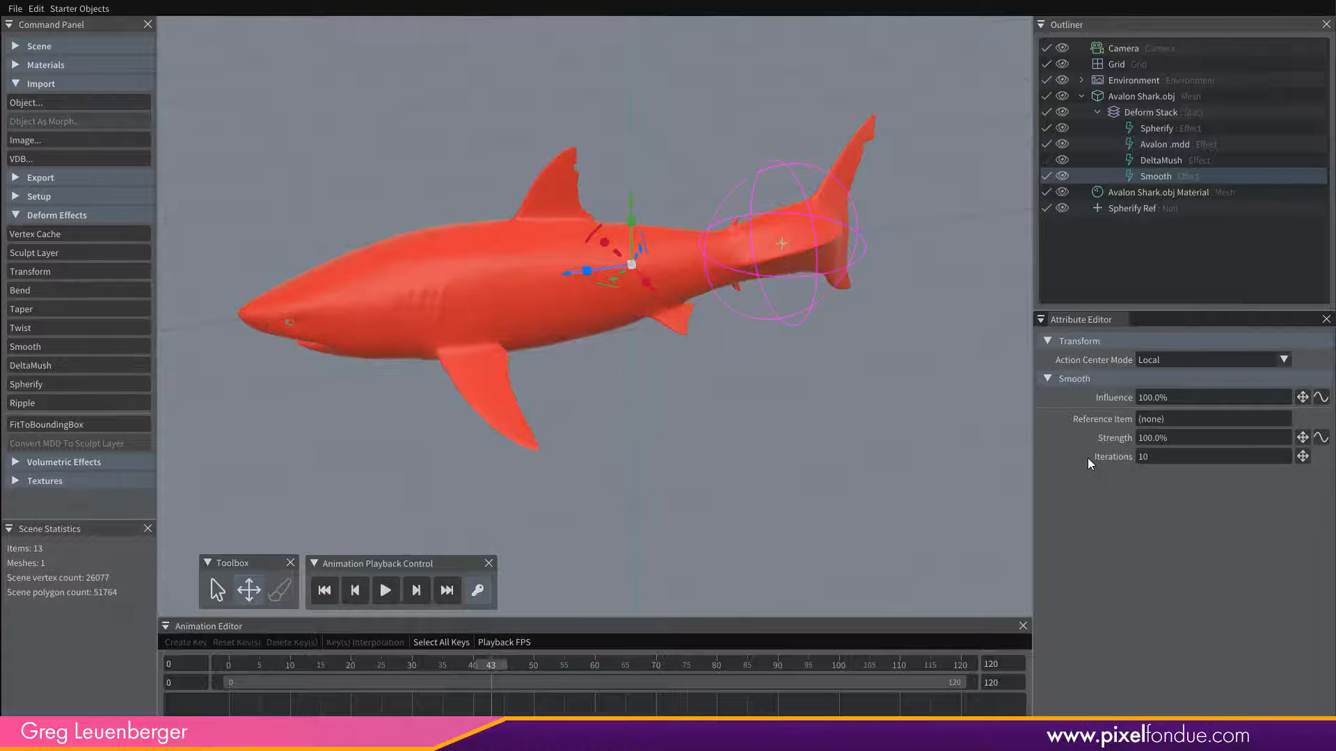
Compare the shark close up with the Smooth effect off and on.
middle_drag(598, 370, 862, 178)
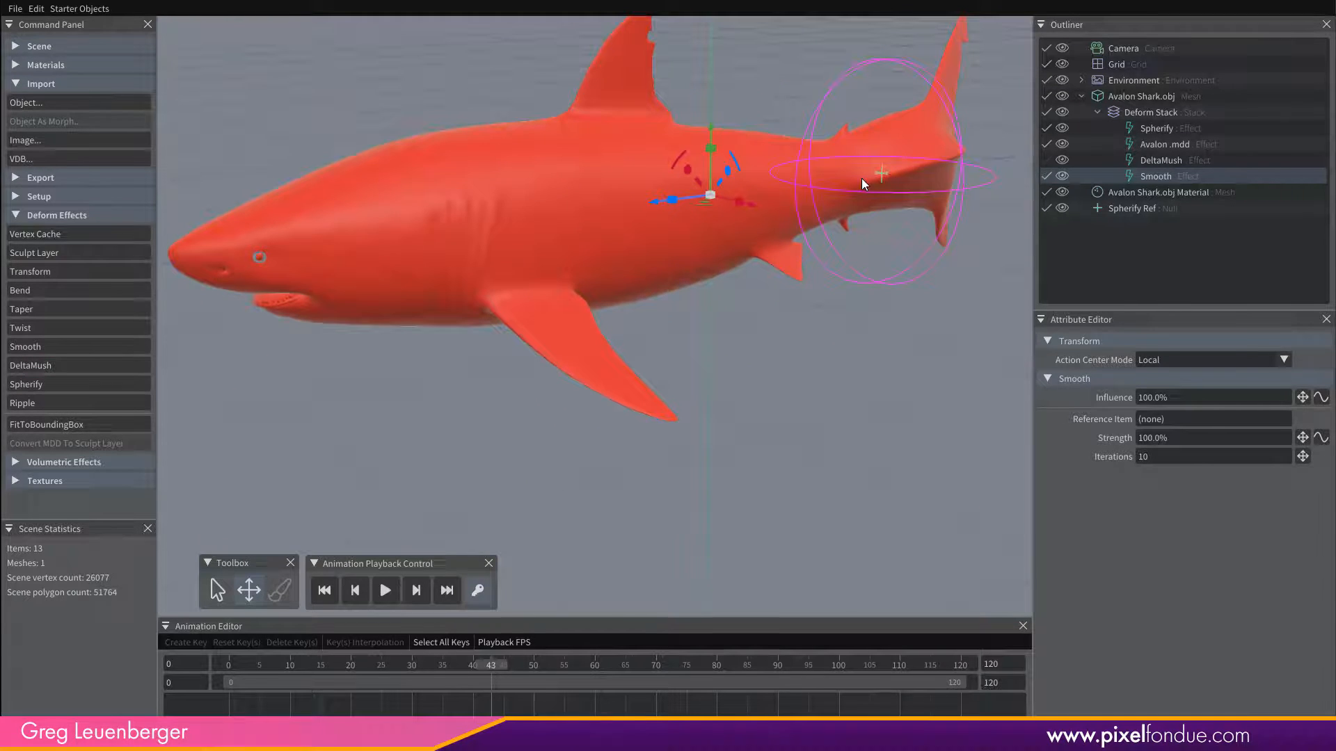
click(1045, 177)
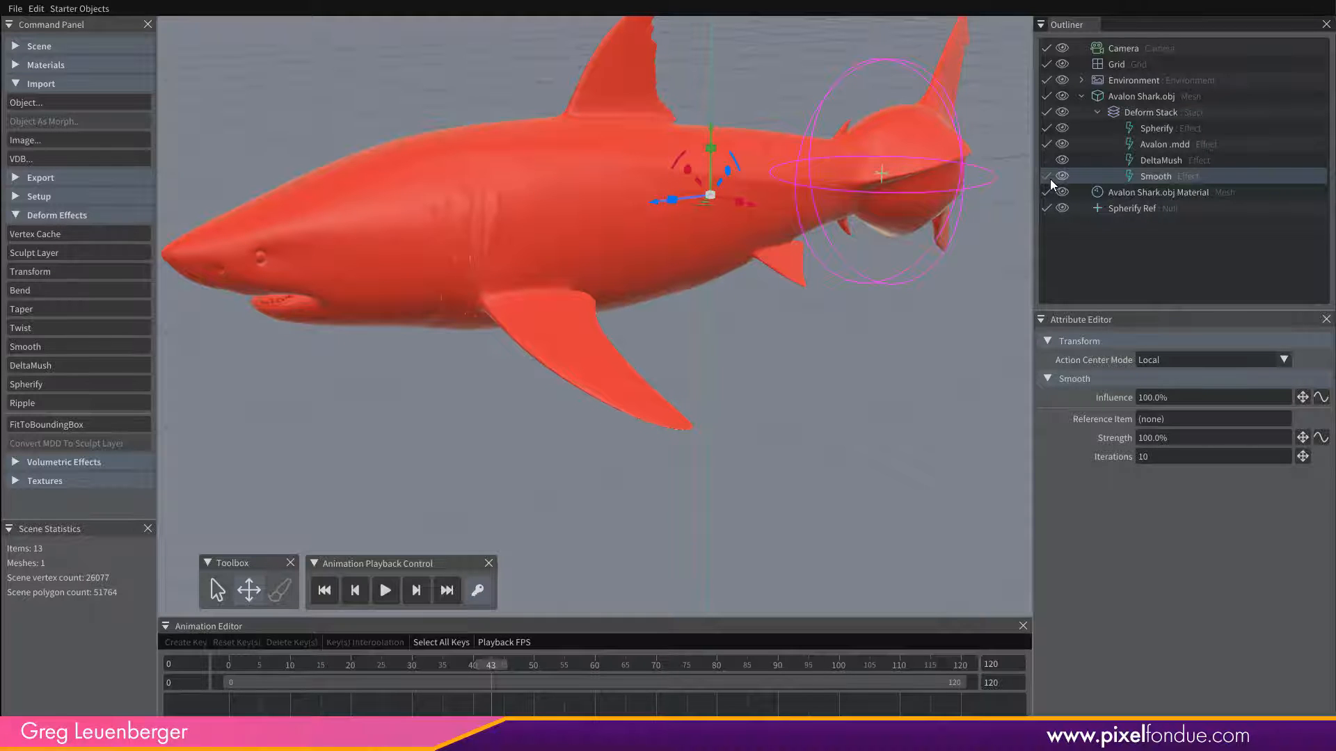
click(1045, 178)
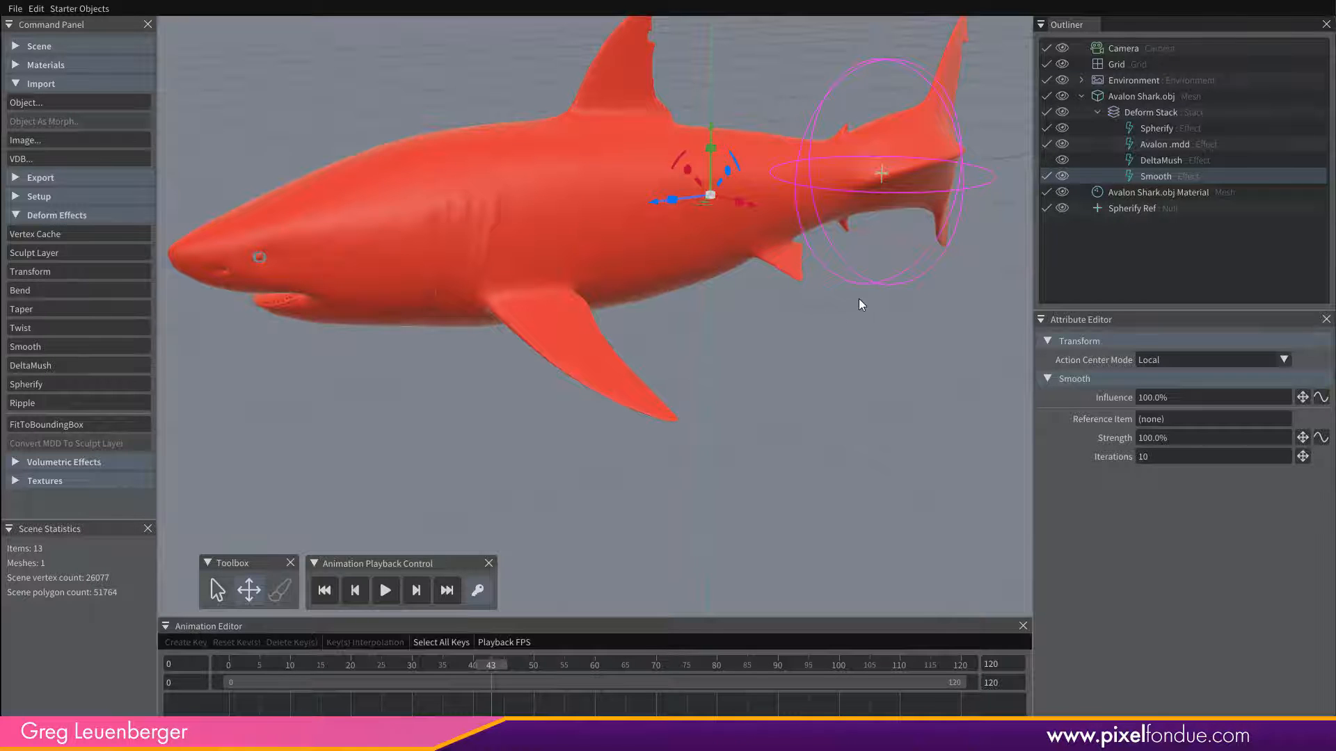
Disable the Smooth effect, re-enable DeltaMush in the shark's Deform Stack and view the shark from several angles.
middle_drag(858, 299, 913, 313)
click(1046, 180)
click(1046, 160)
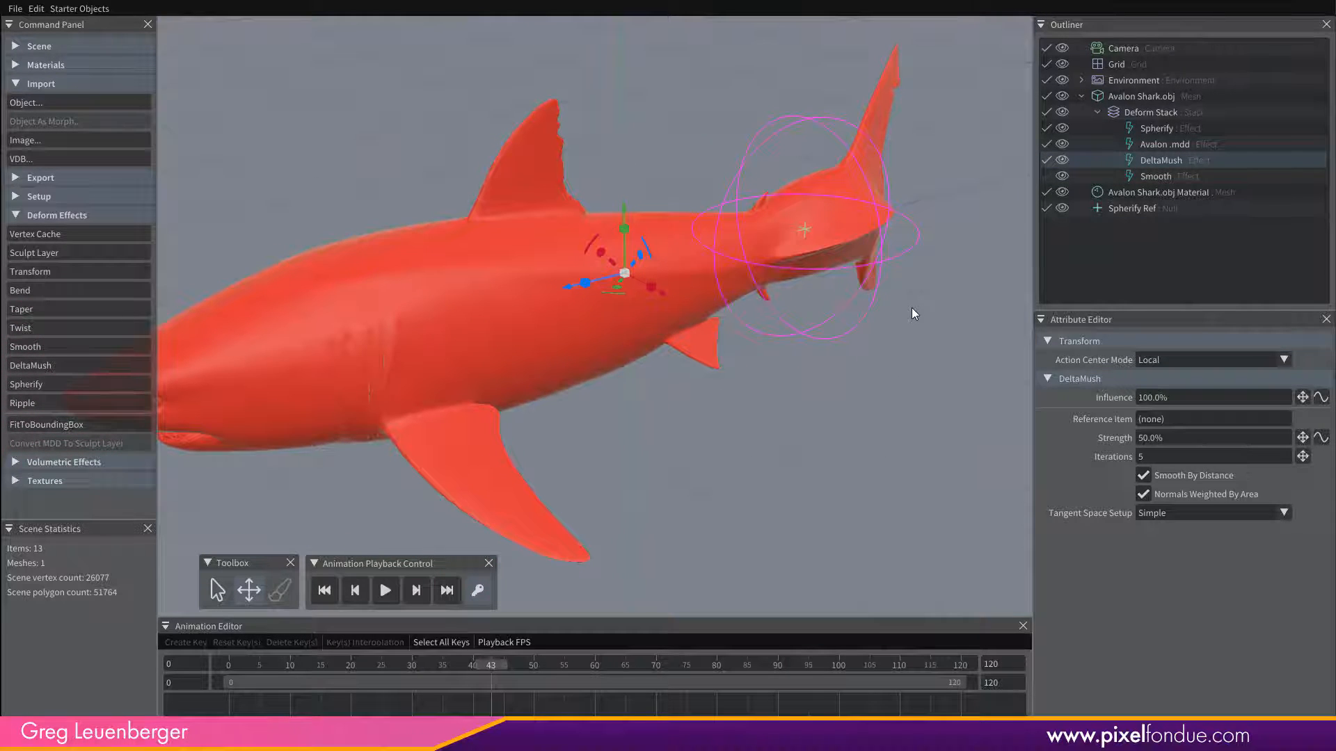
middle_drag(680, 372, 751, 358)
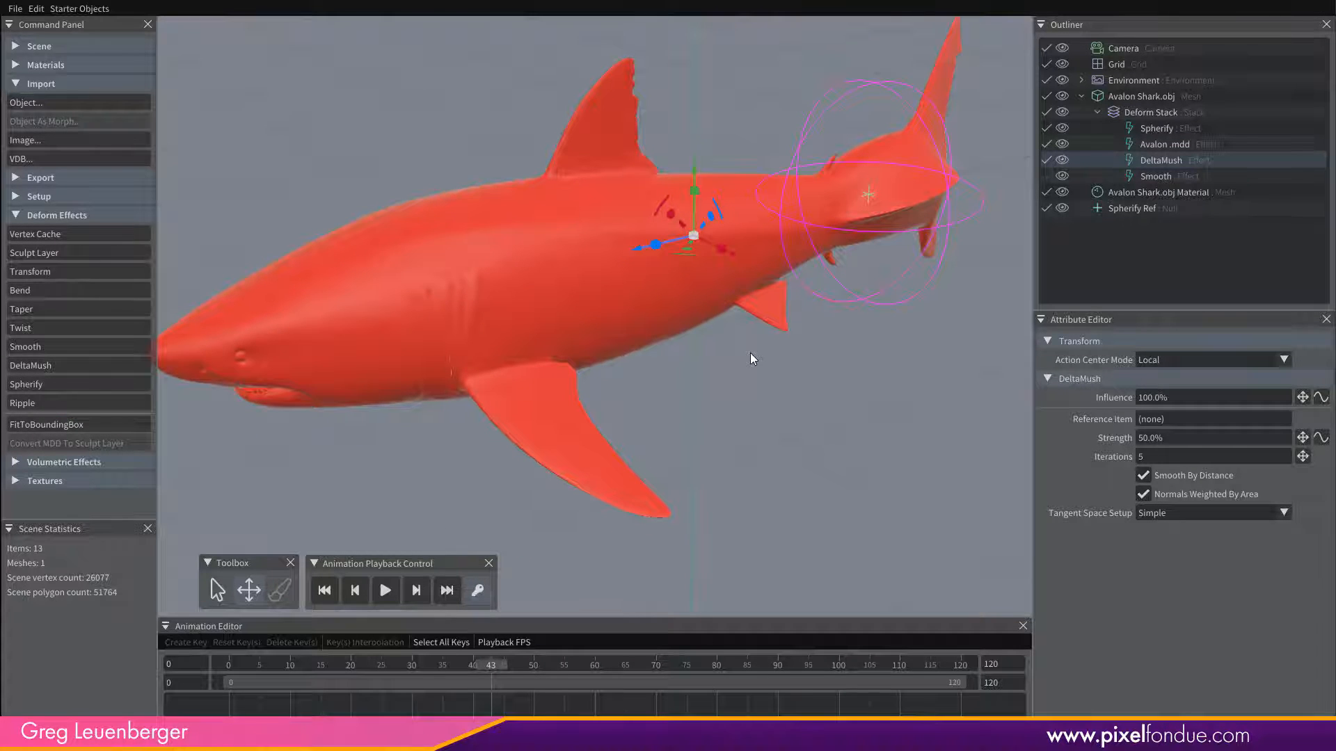
middle_drag(749, 435, 838, 372)
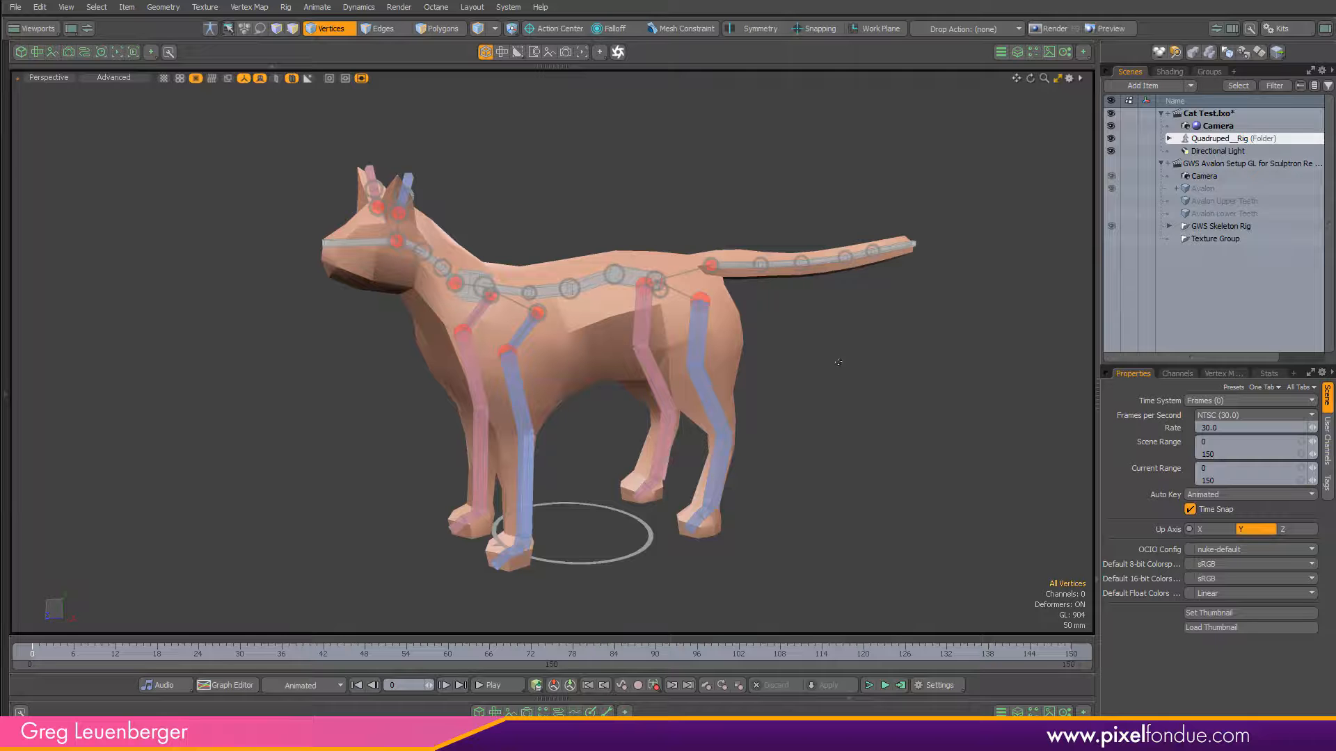
mouse_move(838, 362)
alt+mouse_down()
mouse_move(781, 378)
mouse_move(869, 400)
mouse_move(754, 436)
mouse_move(245, 400)
mouse_move(411, 416)
mouse_move(278, 397)
mouse_move(345, 355)
alt+mouse_up()
alt+shift+drag(745, 464, 743, 453)
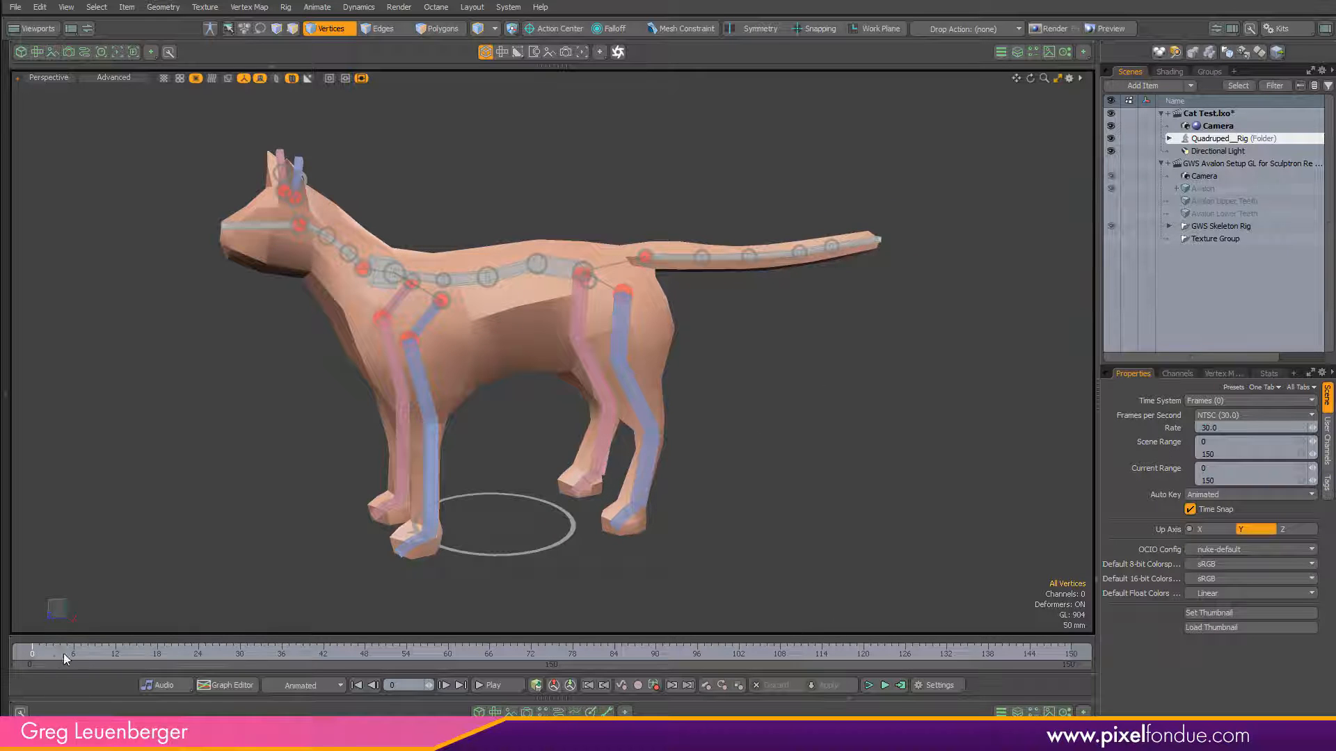
Switch to Modo and scrub the rigged cat's animation from frame 0 to frame 150.
mouse_move(39, 653)
mouse_down()
mouse_move(1070, 652)
mouse_move(32, 653)
mouse_up()
alt+drag(361, 475, 411, 476)
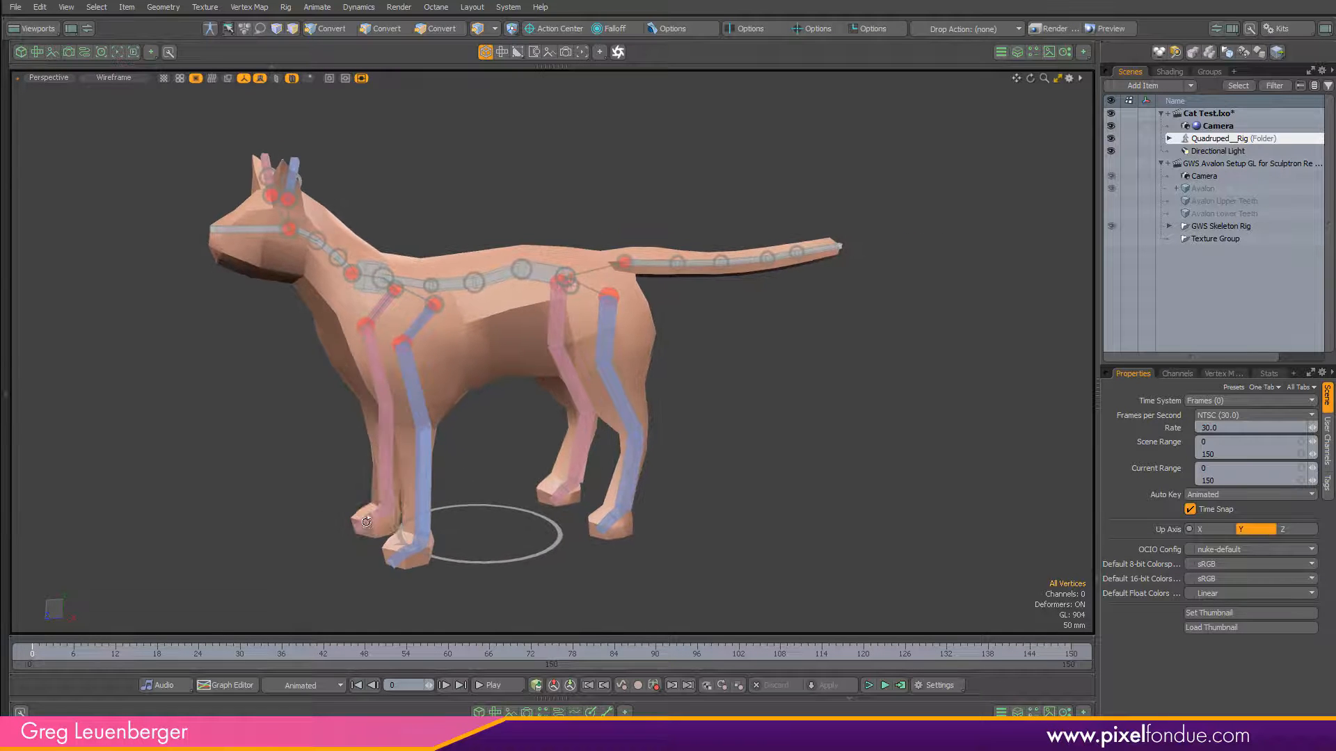
drag(33, 653, 1071, 652)
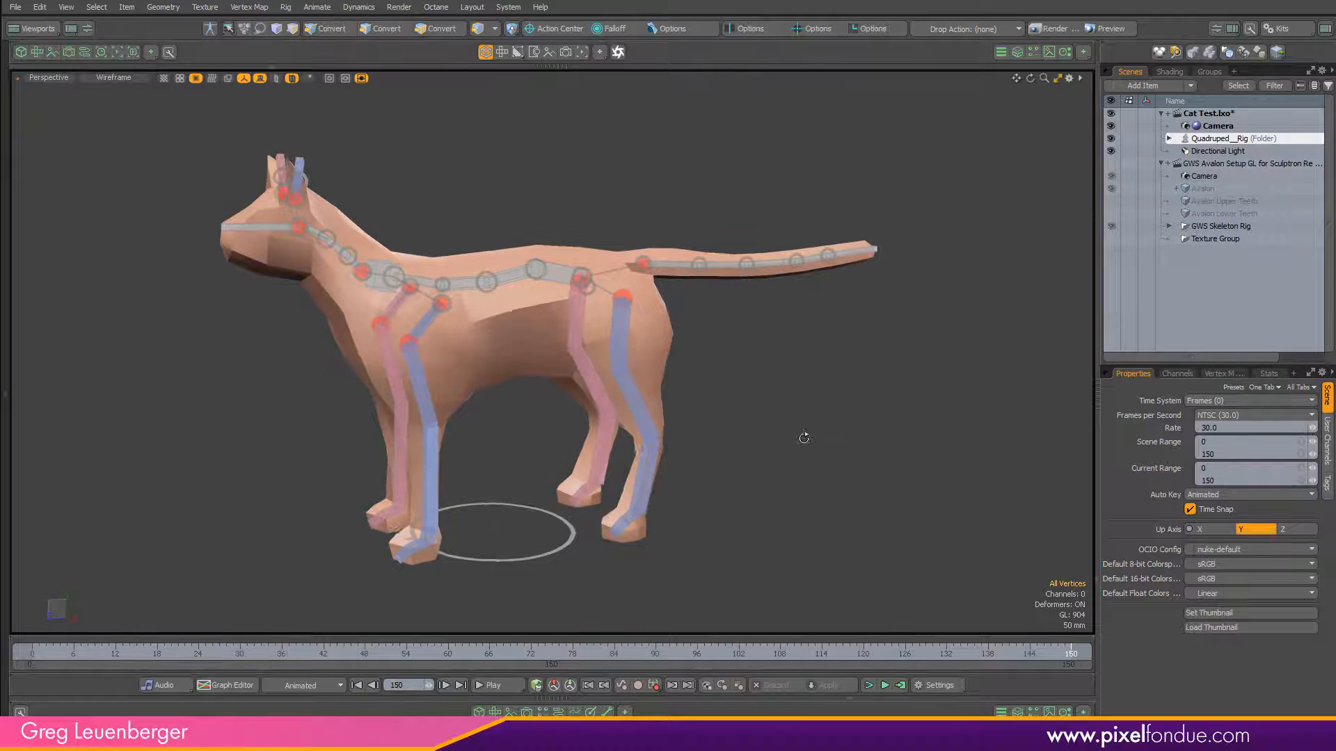
Select the Cat mesh inside the Quadruped rig's geometry, show its mesh operators, select the Quadruped DeformStack and return to frame 0.
click(1169, 138)
click(1178, 165)
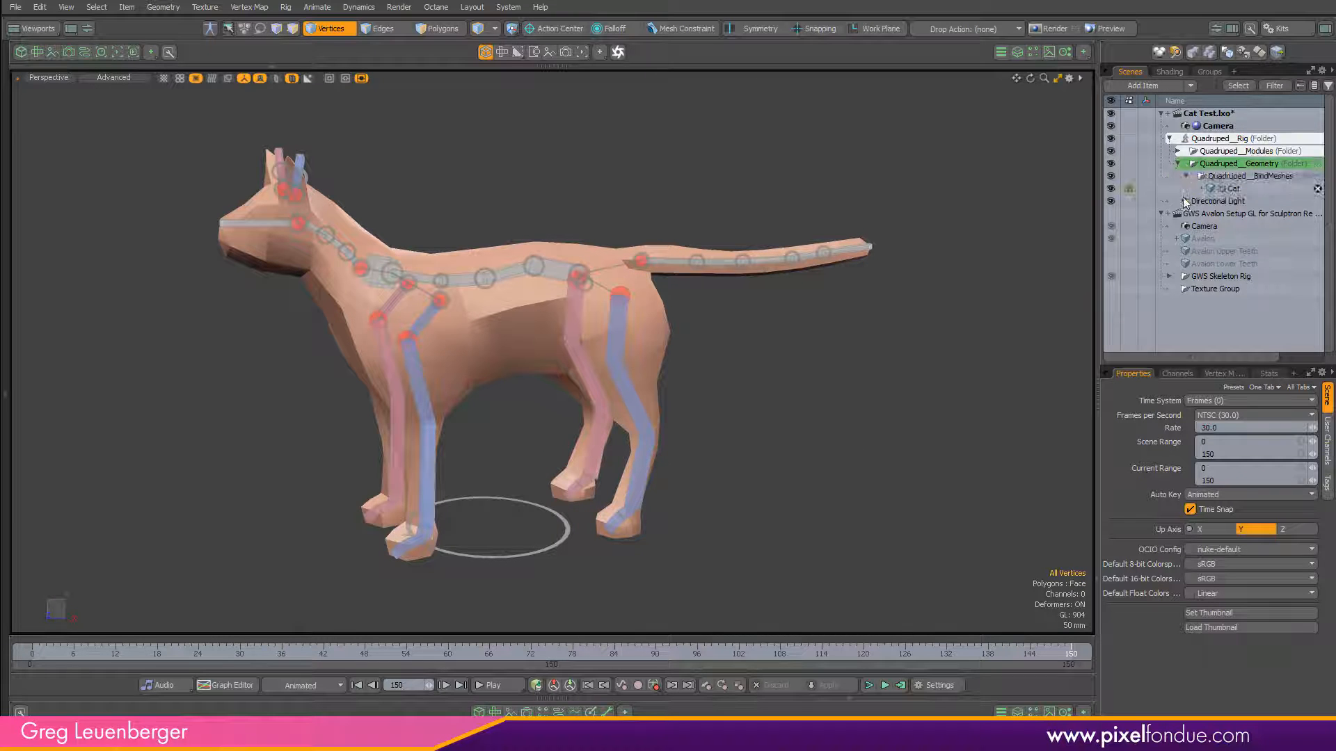
click(1293, 189)
click(1017, 52)
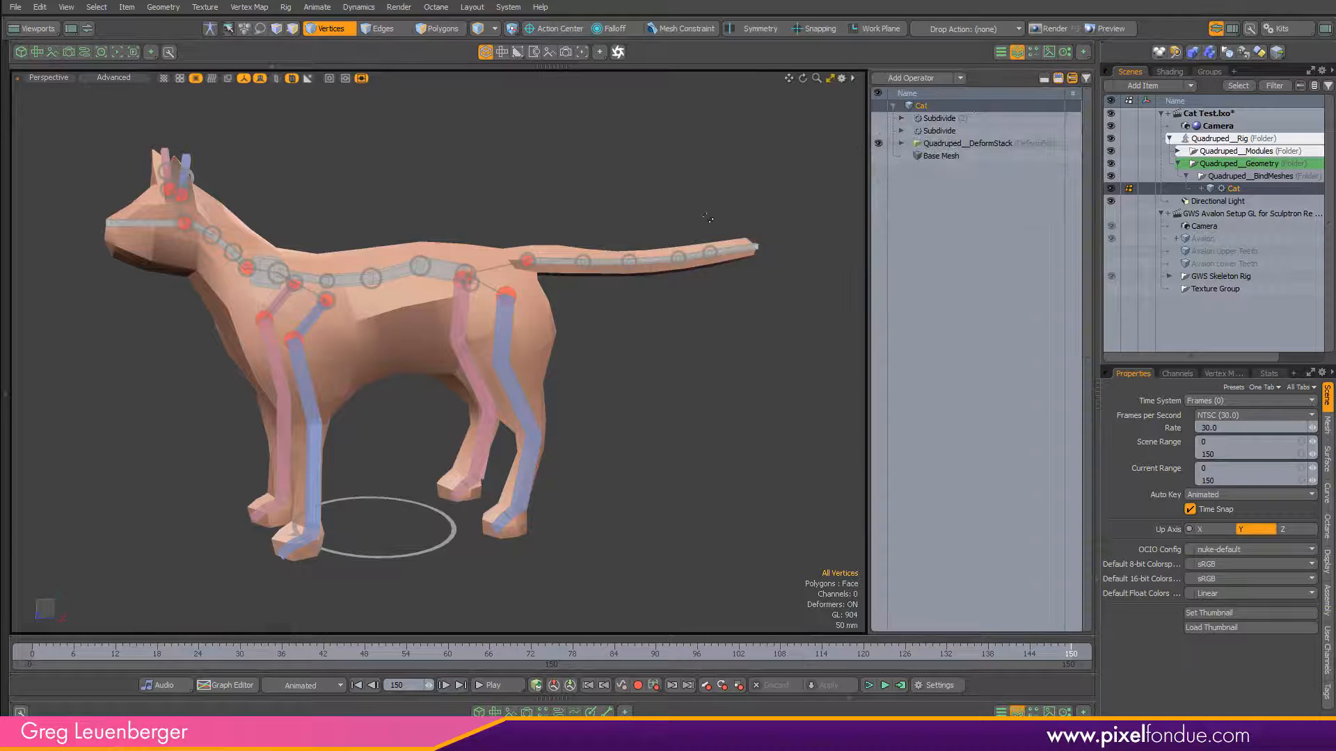
alt+drag(560, 355, 845, 182)
click(961, 143)
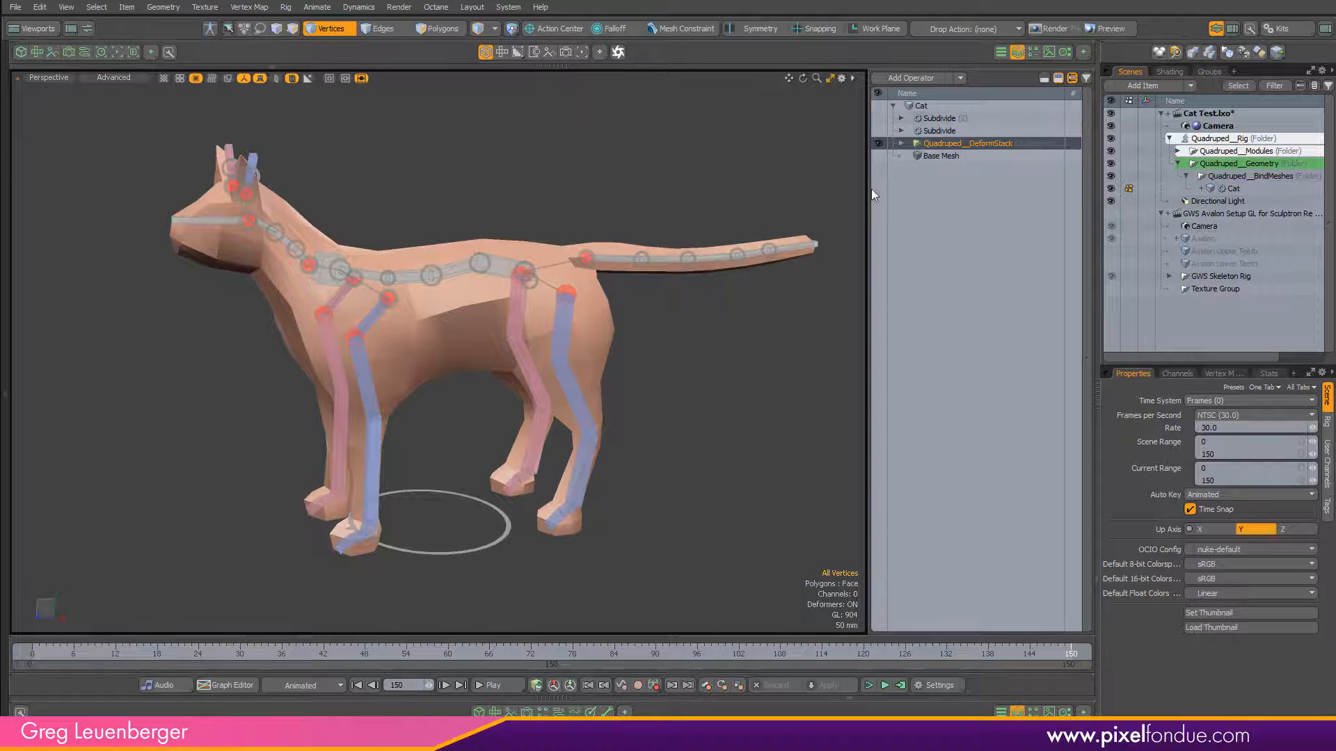
mouse_move(54, 653)
mouse_down()
mouse_move(868, 654)
mouse_move(31, 654)
mouse_up()
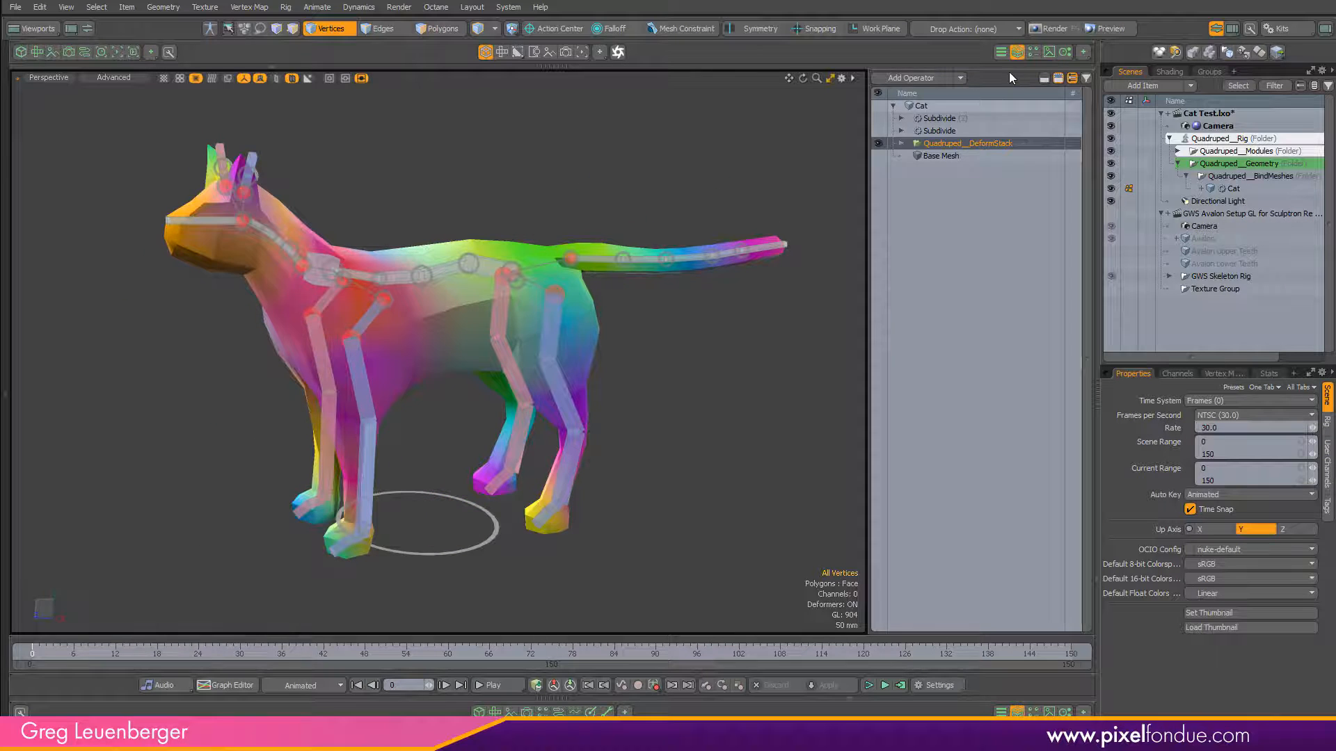
Enable the Subdivide operator above the cat's DeformStack, compare it off and on, and enable the second Subdivide as well.
click(878, 131)
key(ctrl+grave)
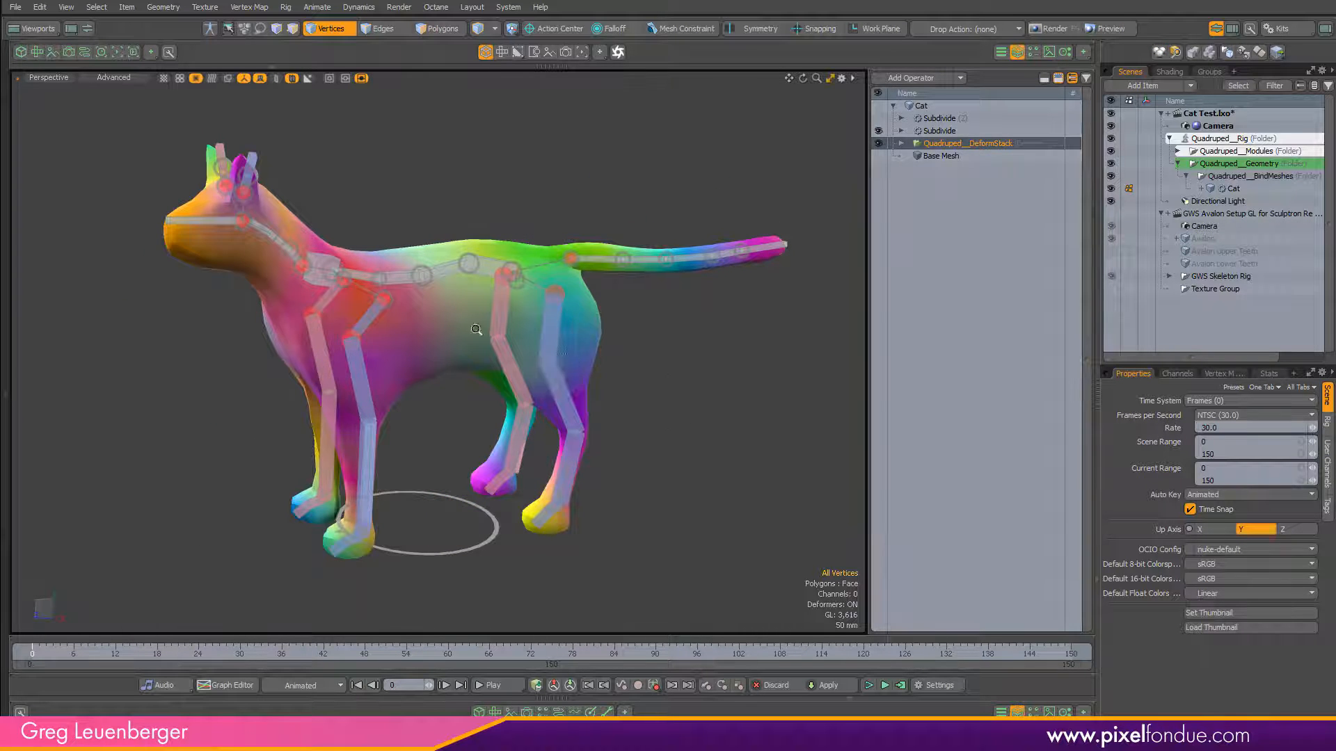
scroll(530, 299, up, 6)
click(878, 131)
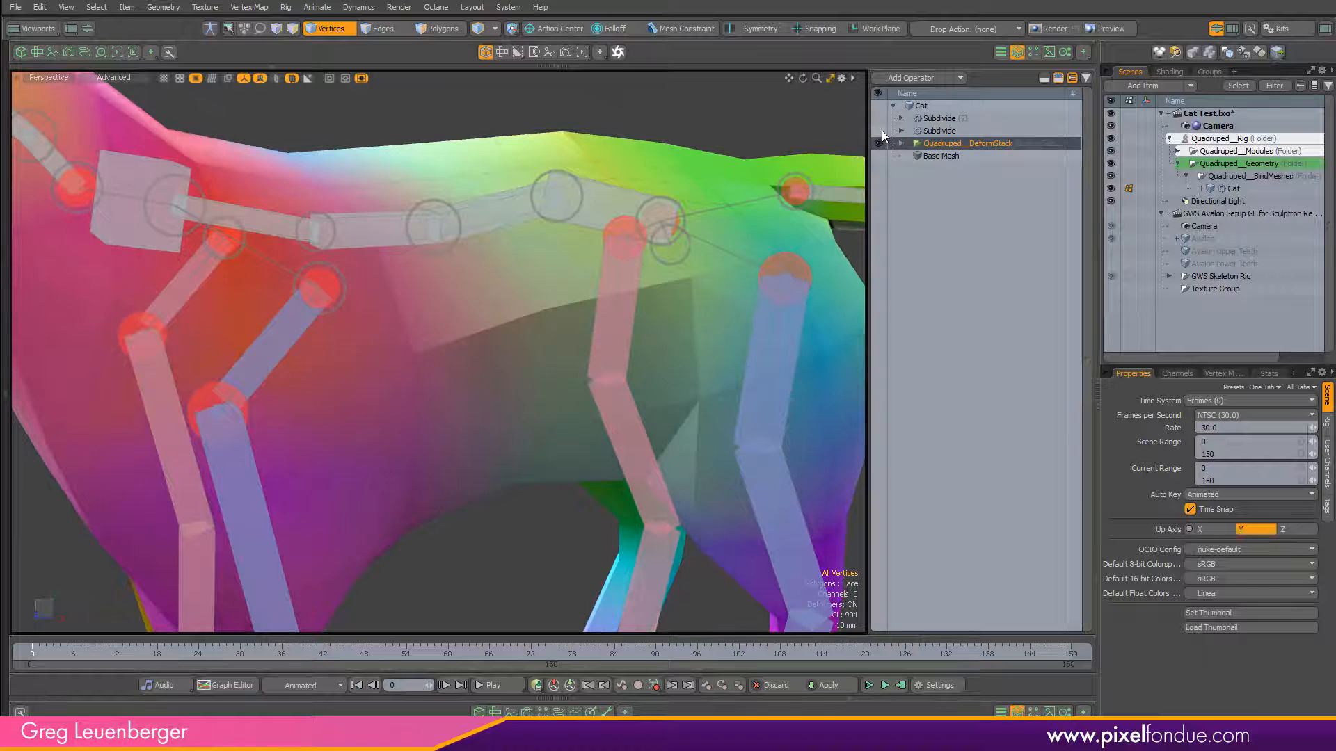
click(880, 132)
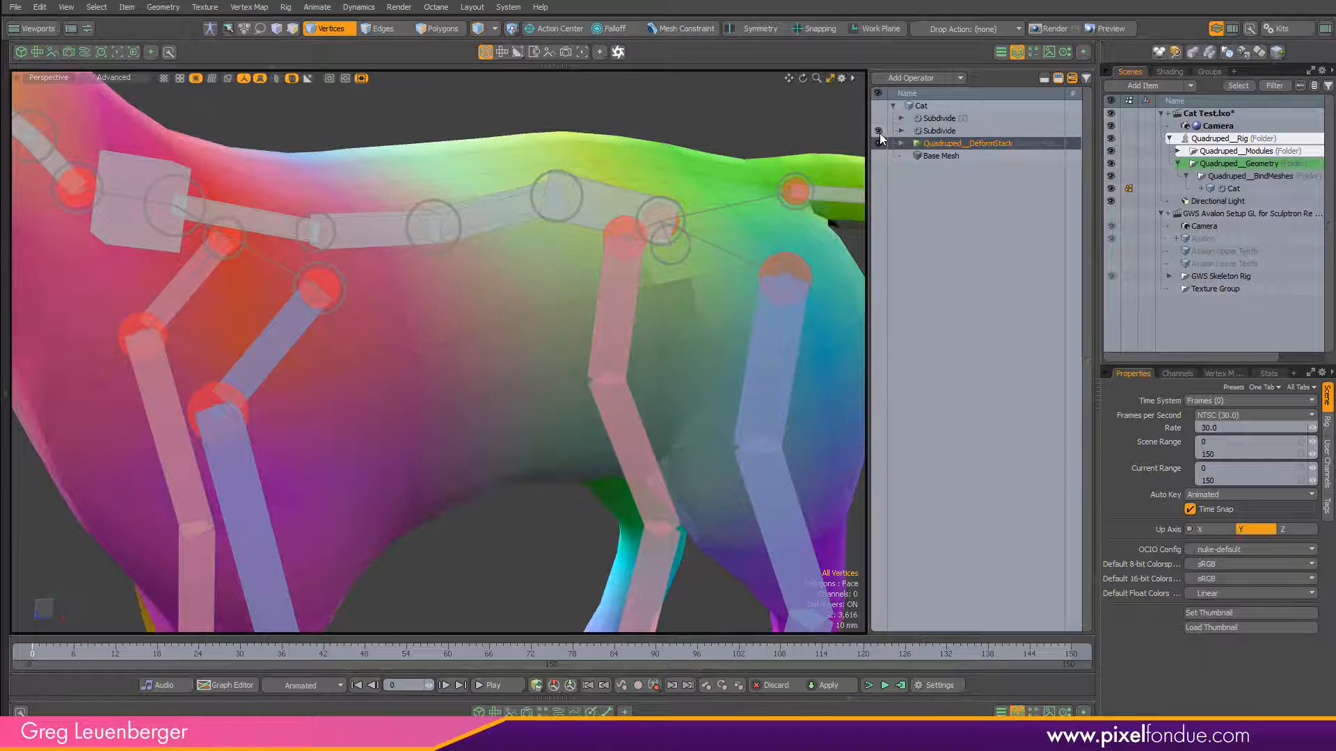
click(950, 118)
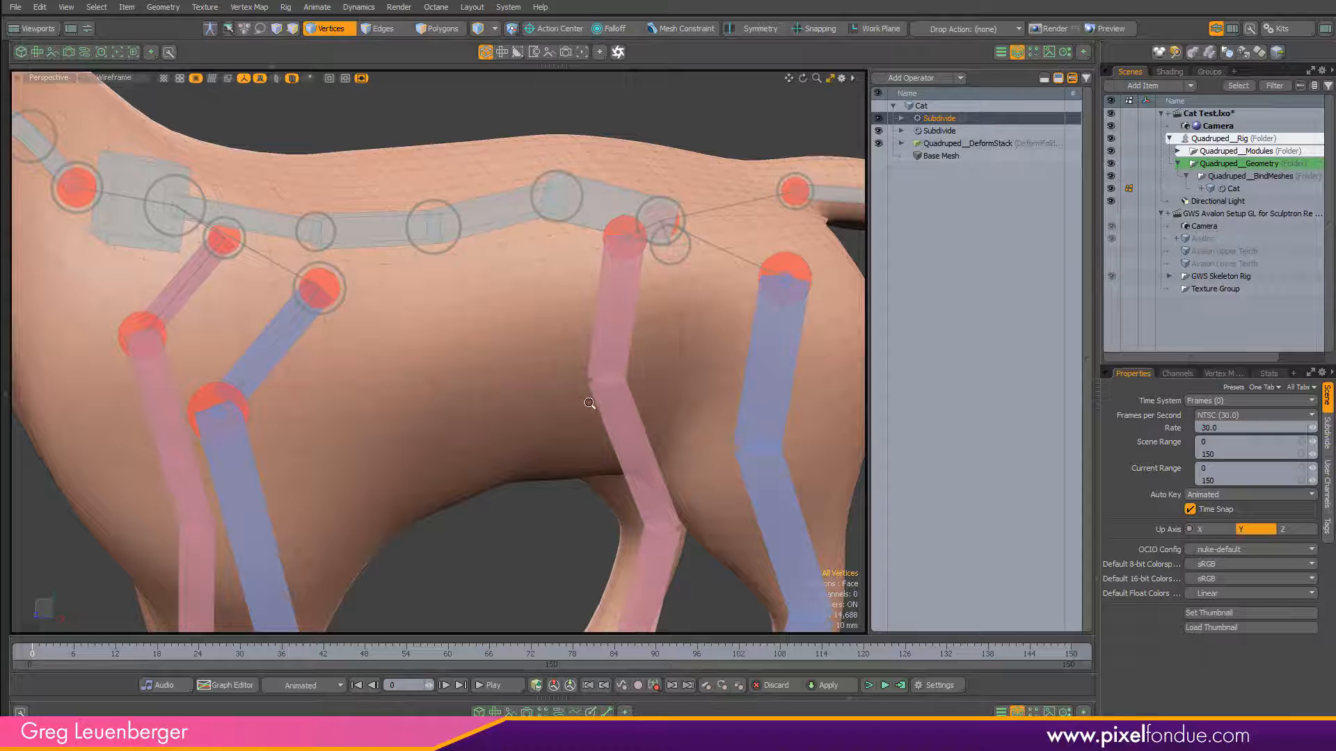
ctrl+alt+drag(594, 402, 765, 480)
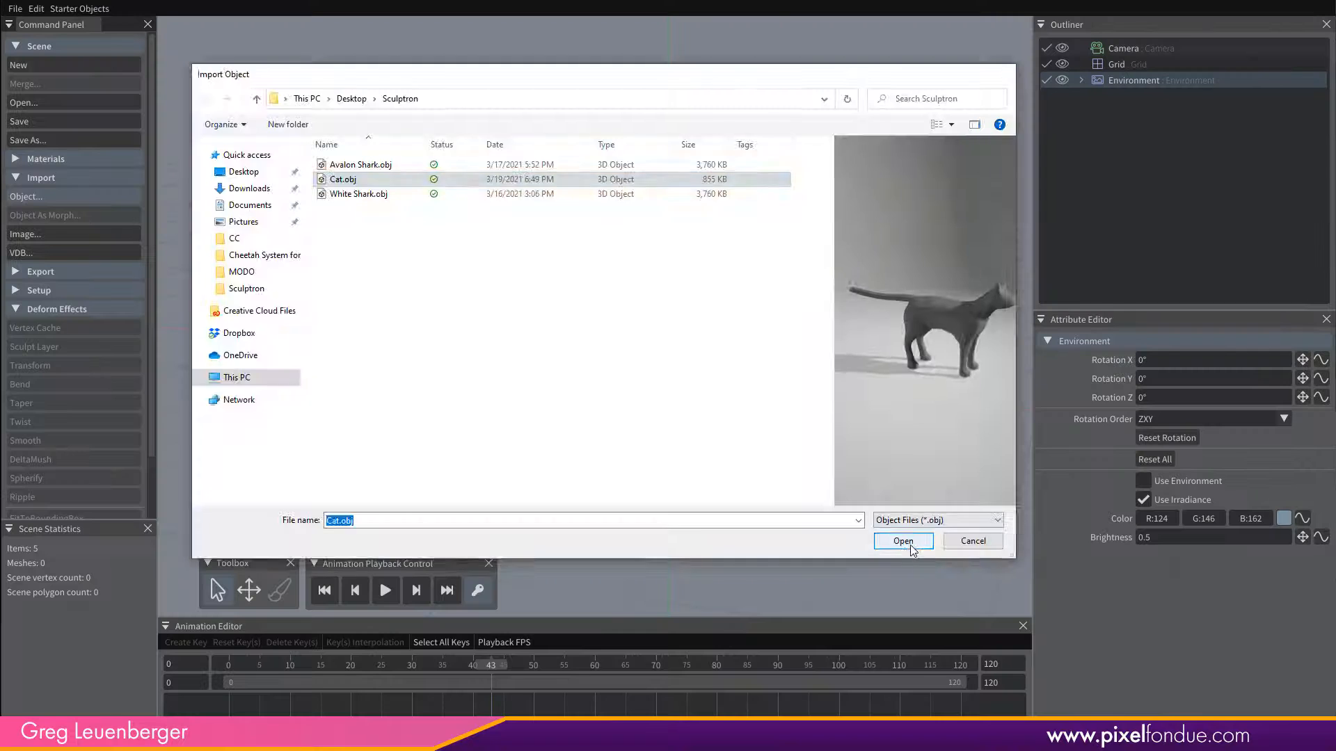
Switch to Sculptron, import Cat.obj as an object and inspect the Environment's boiler_room_4k.hdr image.
click(881, 538)
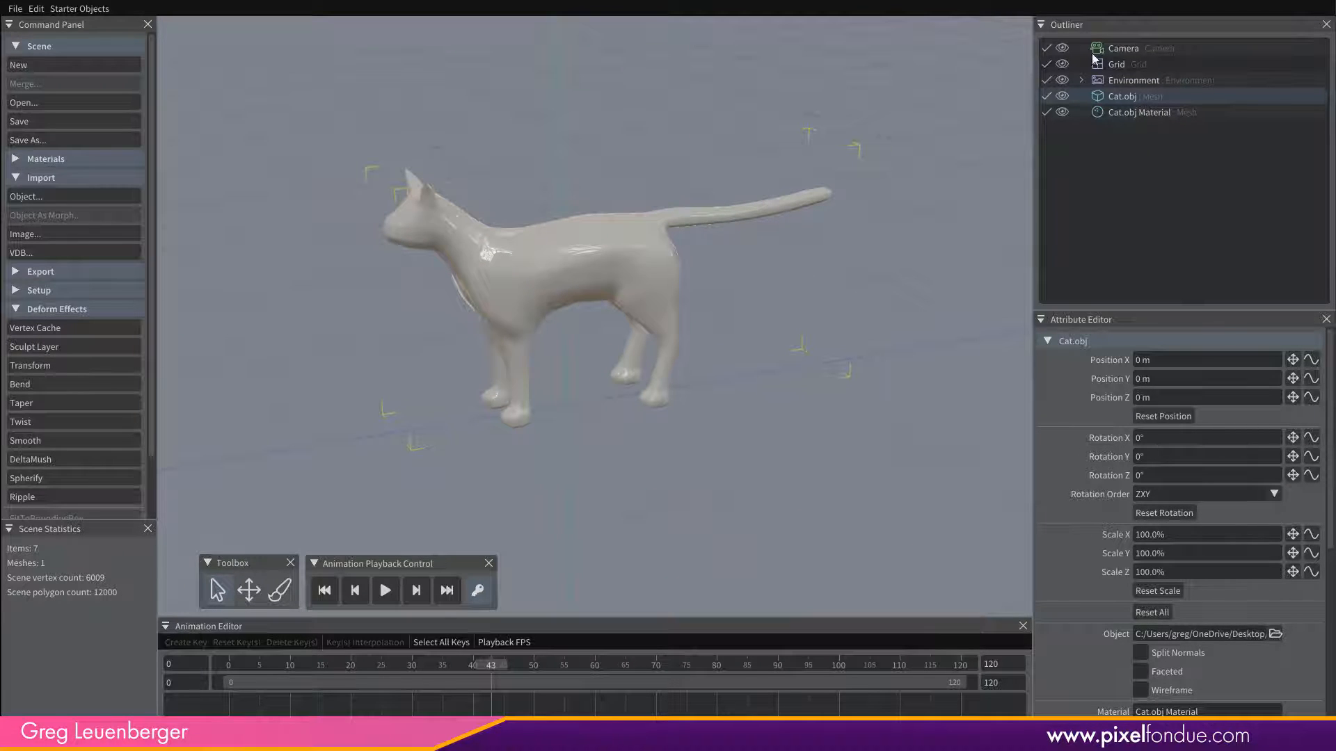
click(1128, 81)
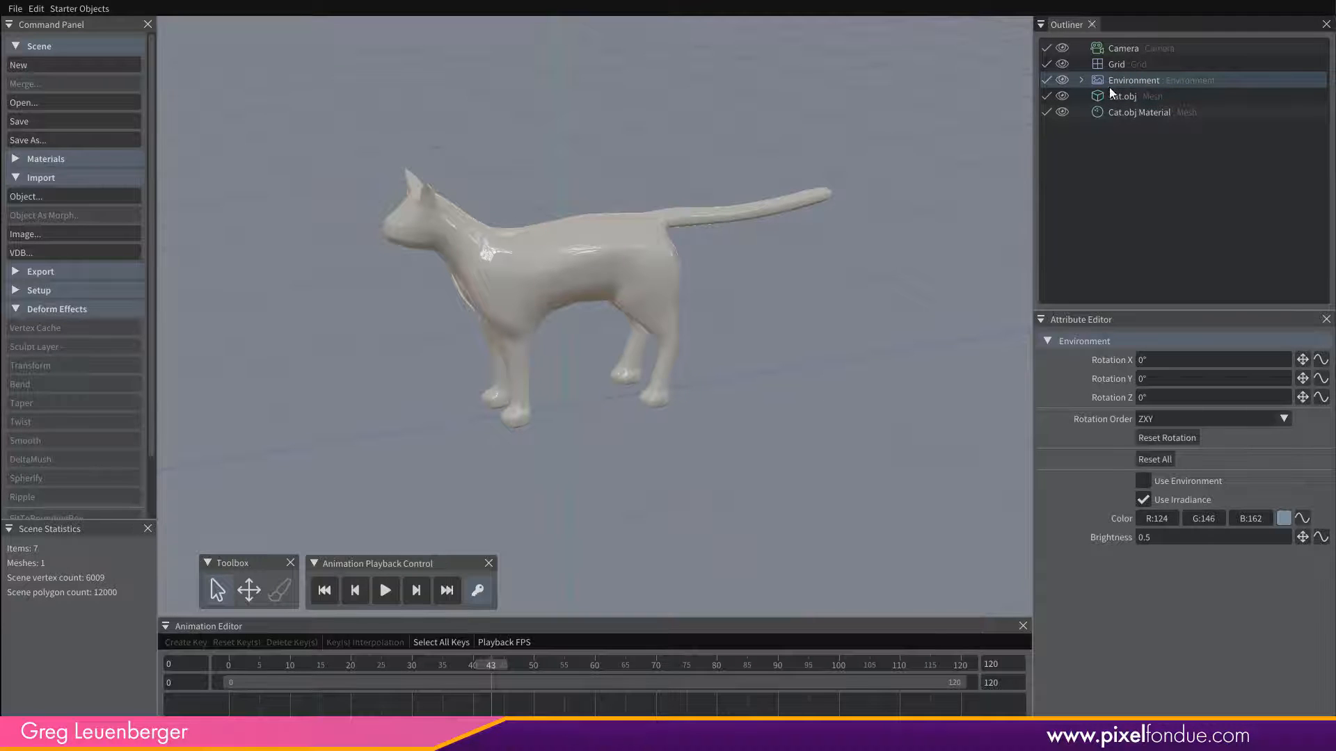
click(1082, 81)
click(1138, 97)
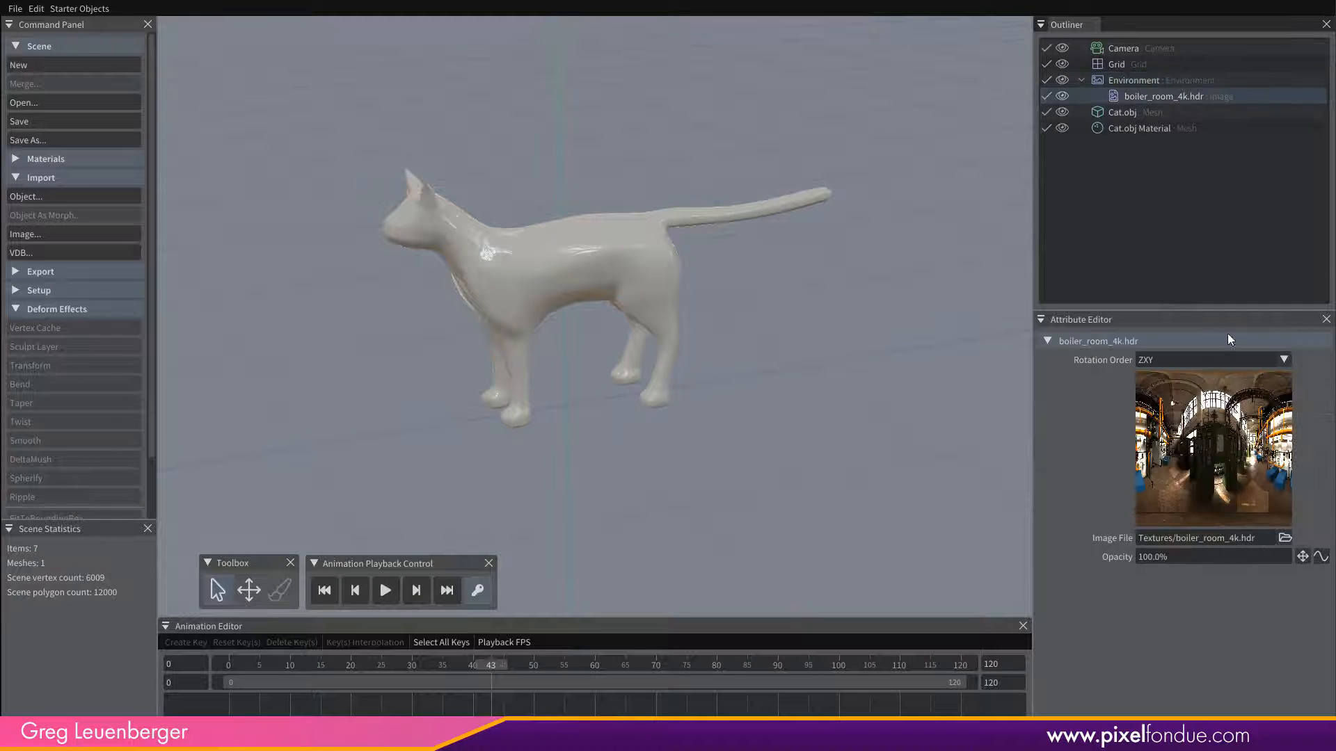
Set the cat material's Albedo to R 180, G 0, B 0 and its Roughness to 47.8%.
click(1138, 128)
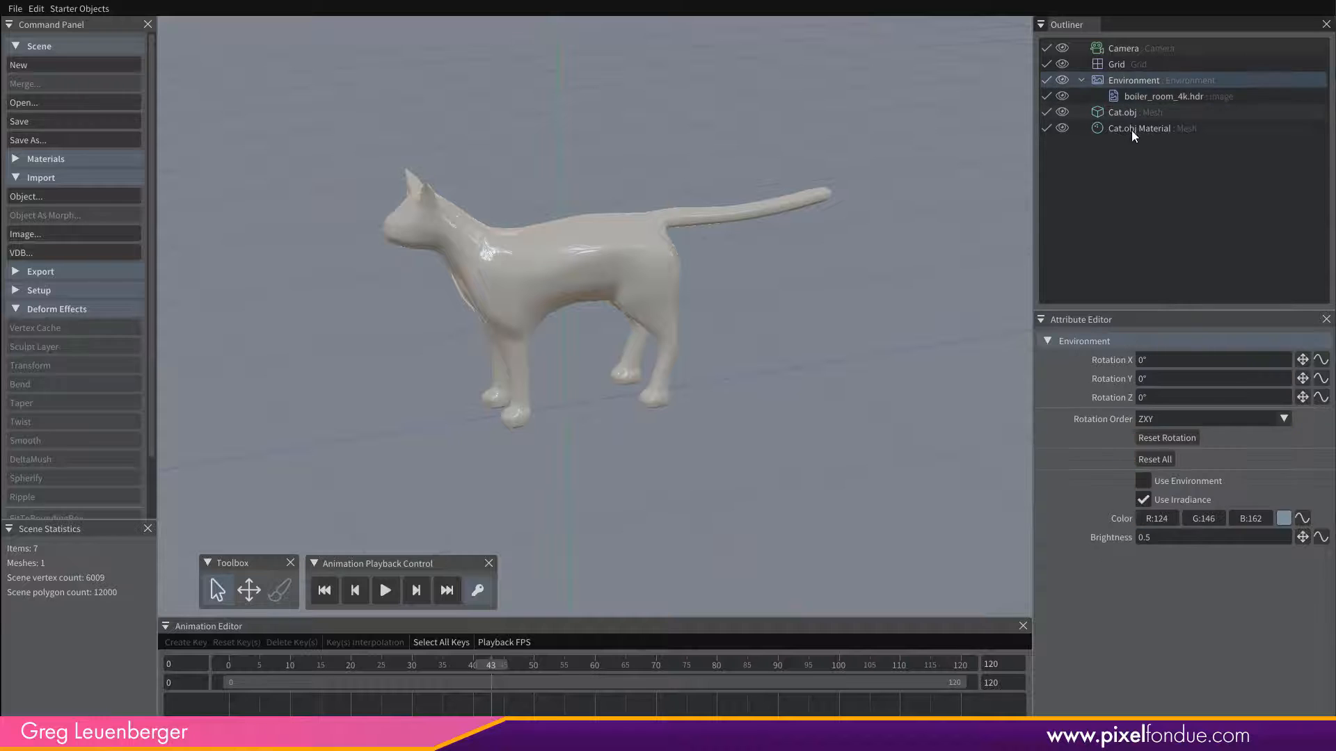
click(1282, 400)
drag(1193, 444, 1225, 465)
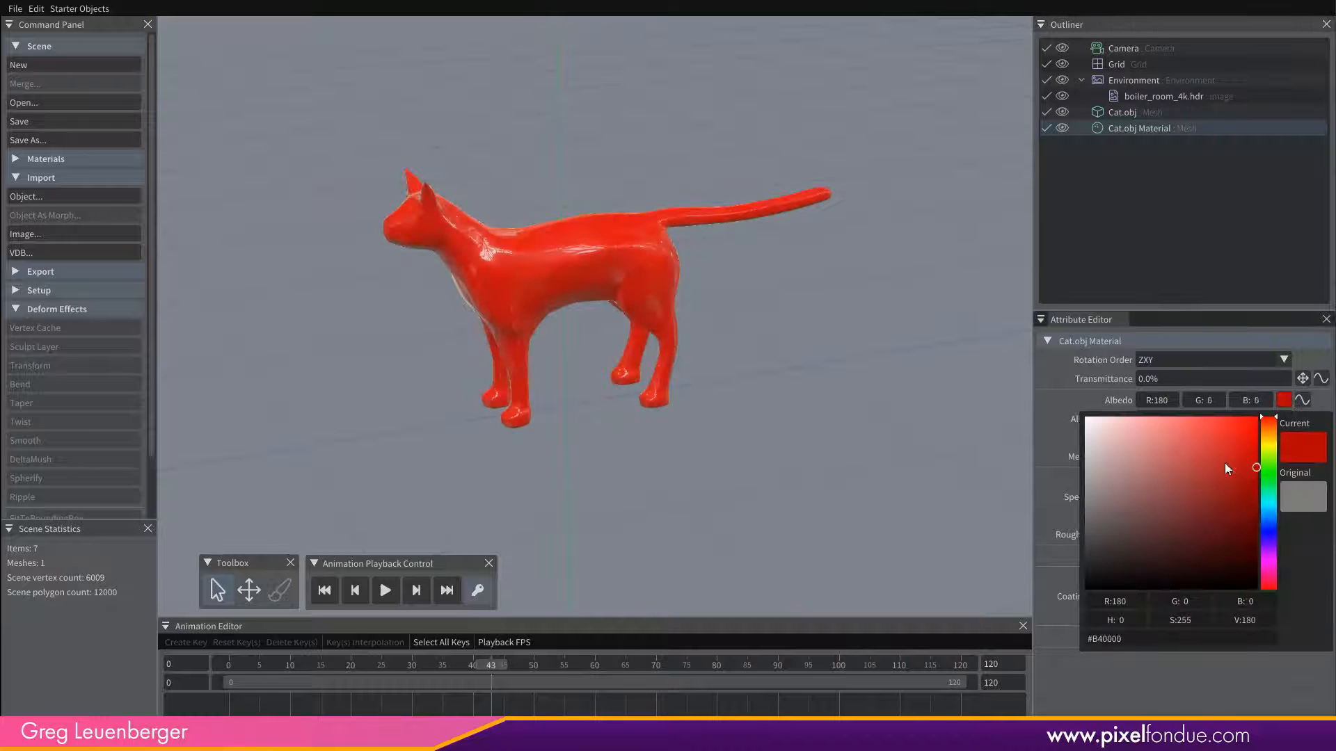
key(Escape)
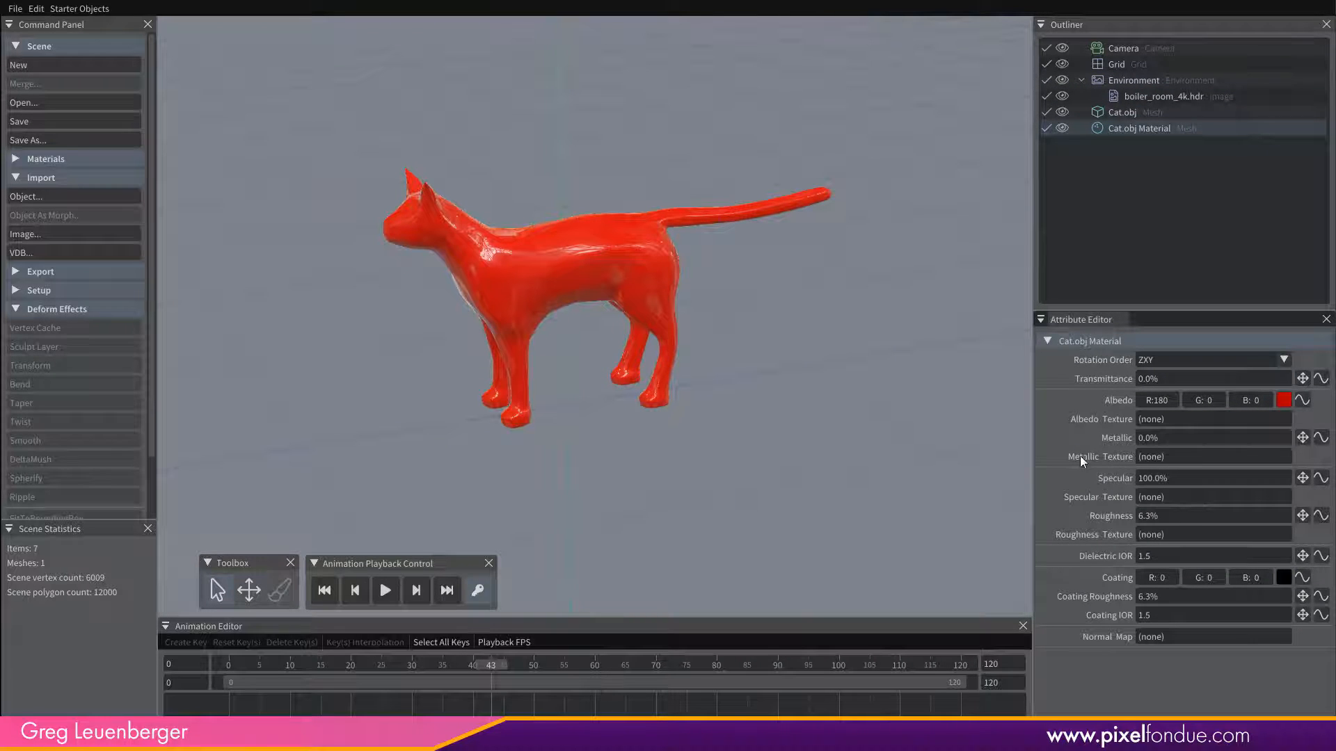
drag(1302, 518, 1295, 459)
alt+drag(606, 326, 623, 299)
alt+right_drag(624, 299, 690, 260)
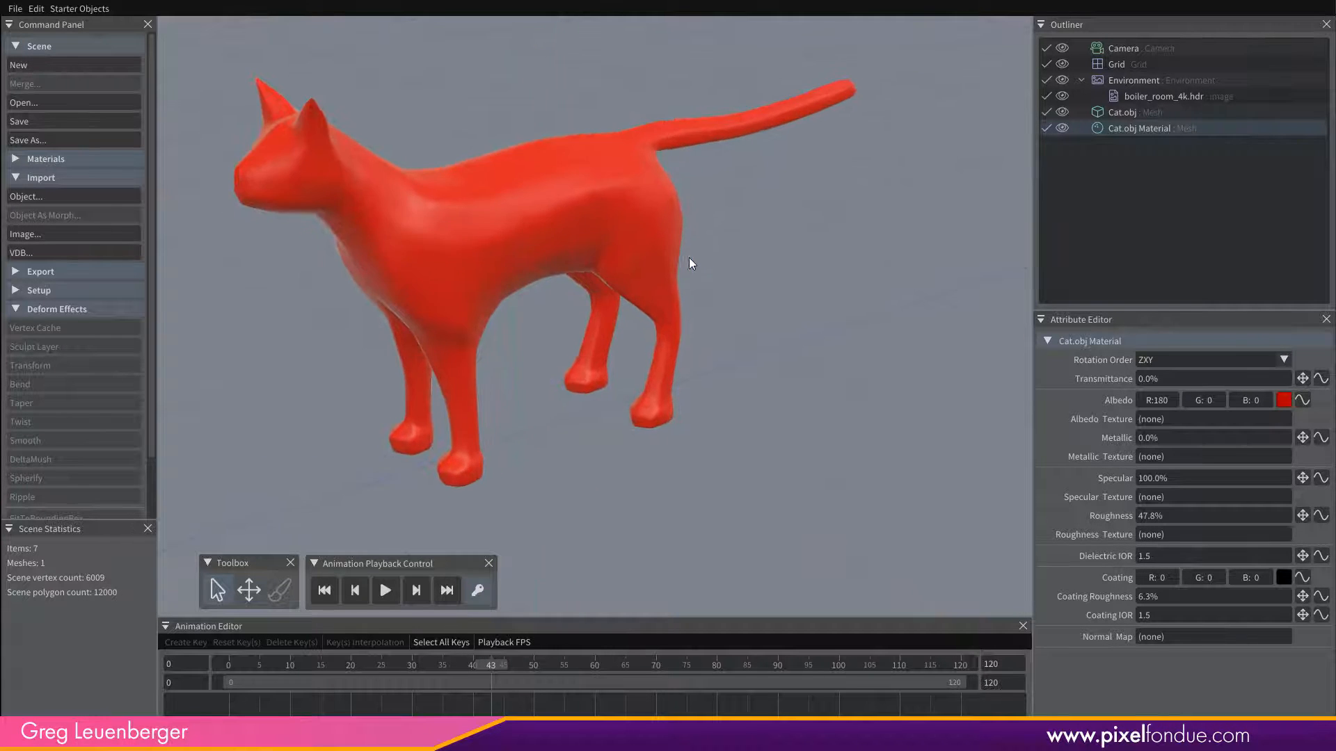
alt+drag(690, 259, 786, 329)
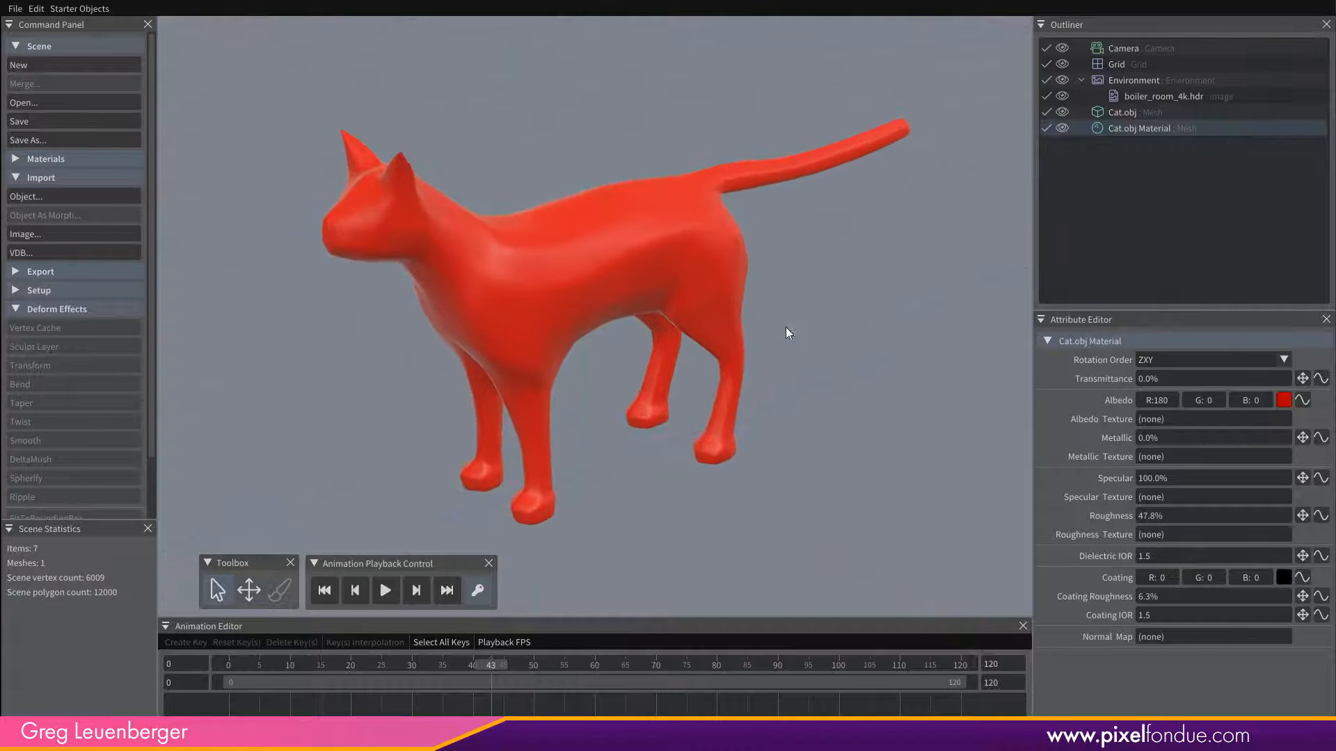
Hide the Grid from the scene and check the cat without it.
click(1061, 65)
click(1061, 65)
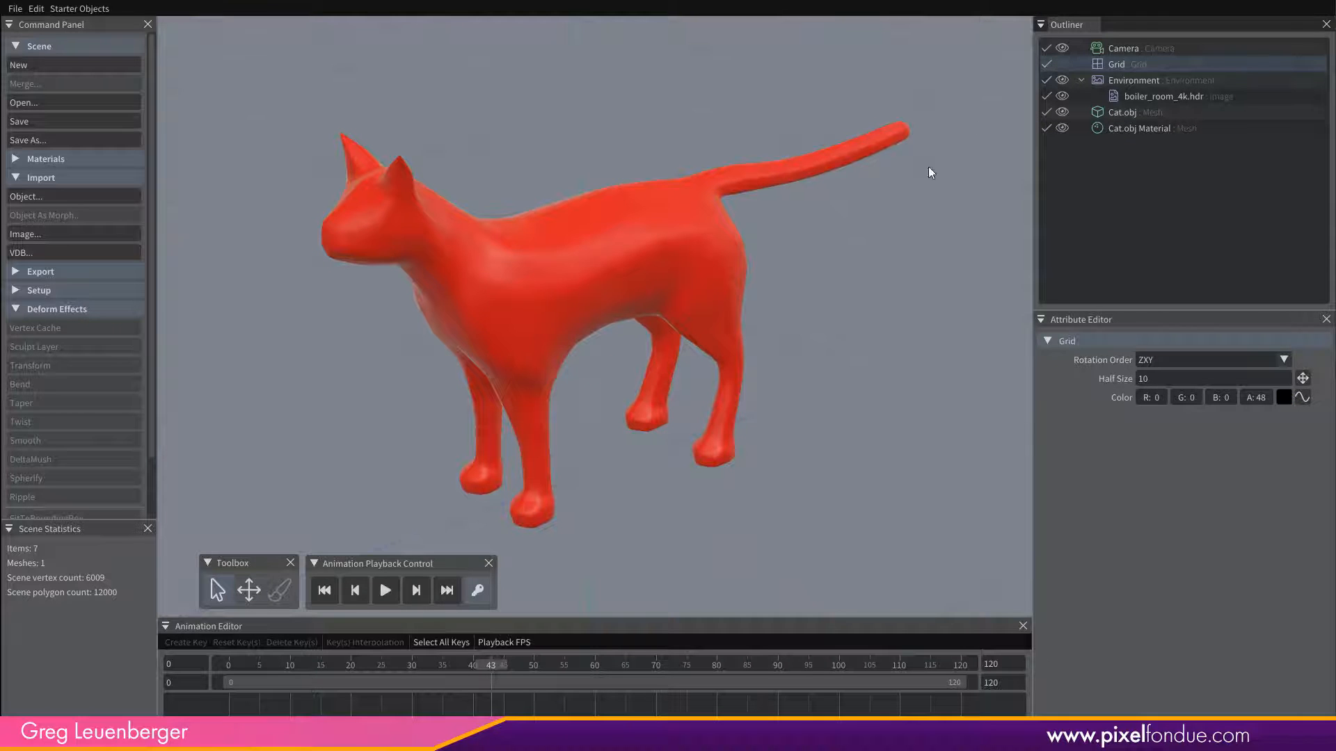
alt+drag(786, 375, 406, 399)
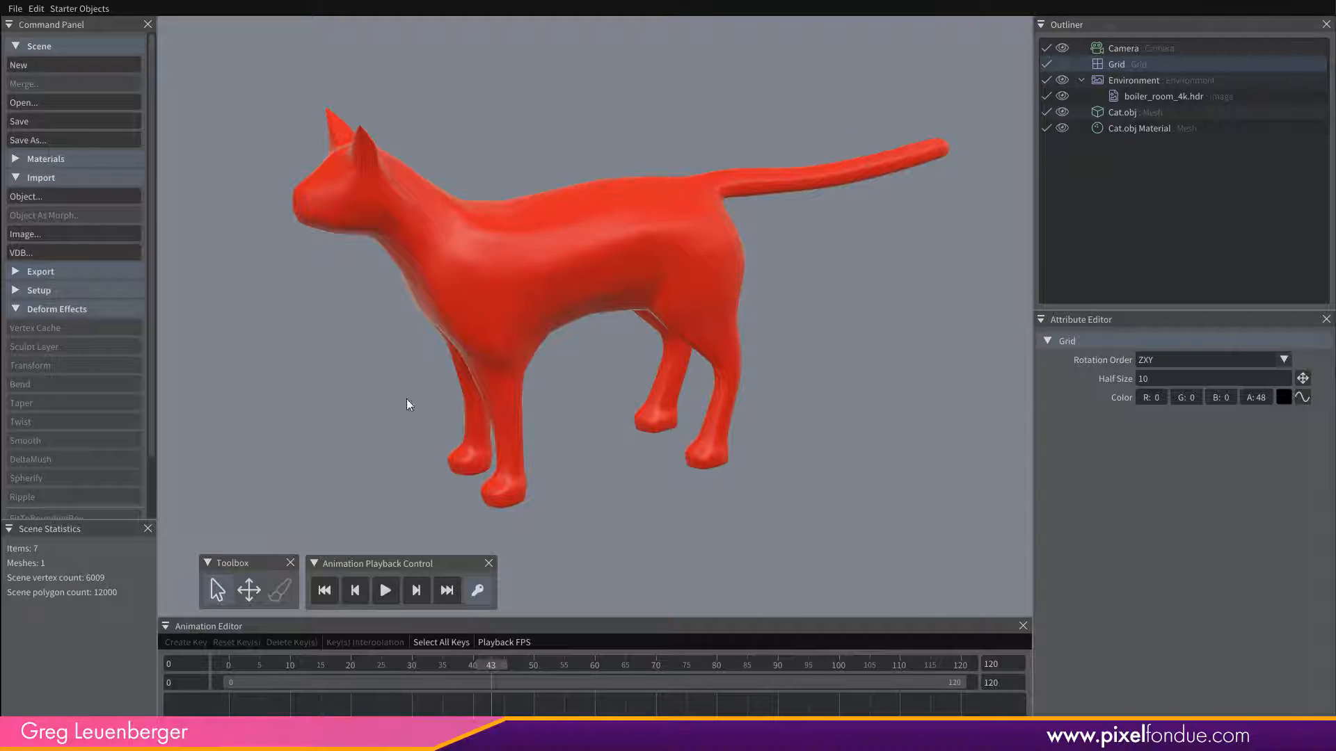
click(1169, 82)
Add the Cat_1.mdd vertex cache to Cat.obj and turn on its Flip Z Axis option.
click(1136, 113)
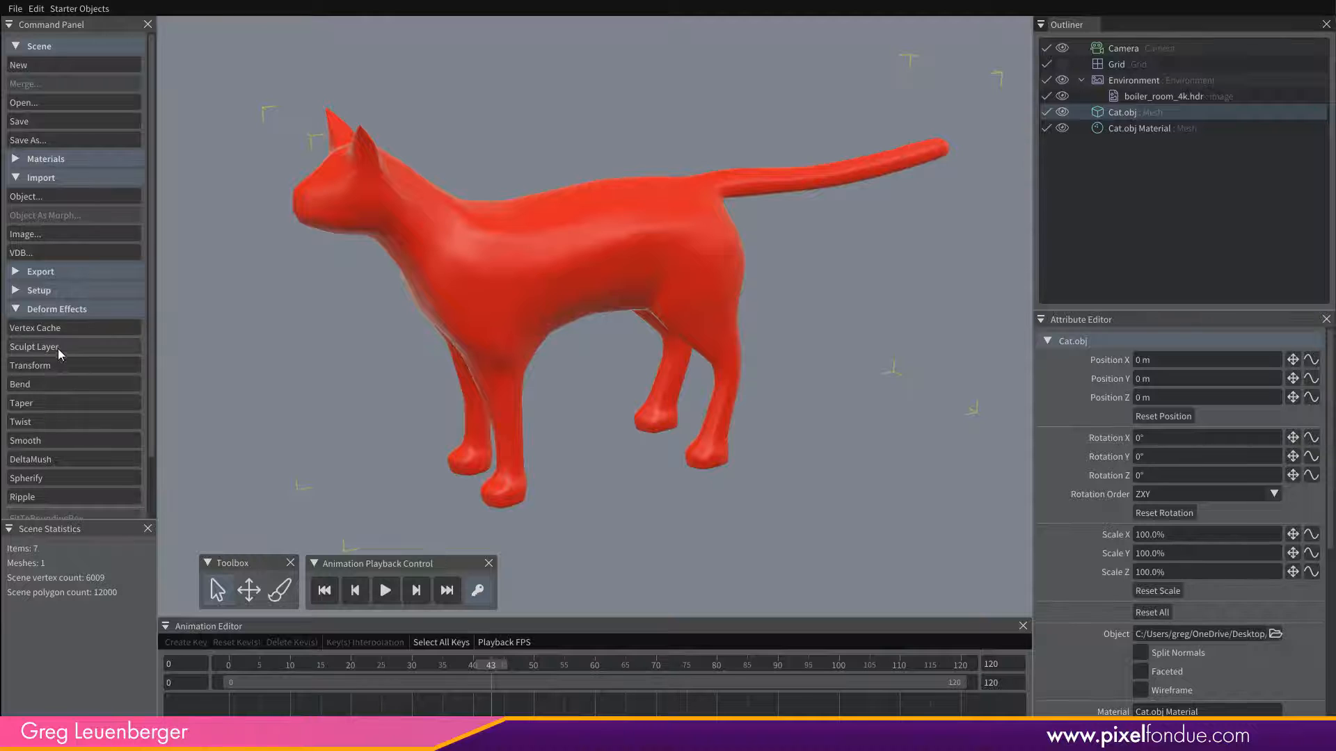
click(61, 330)
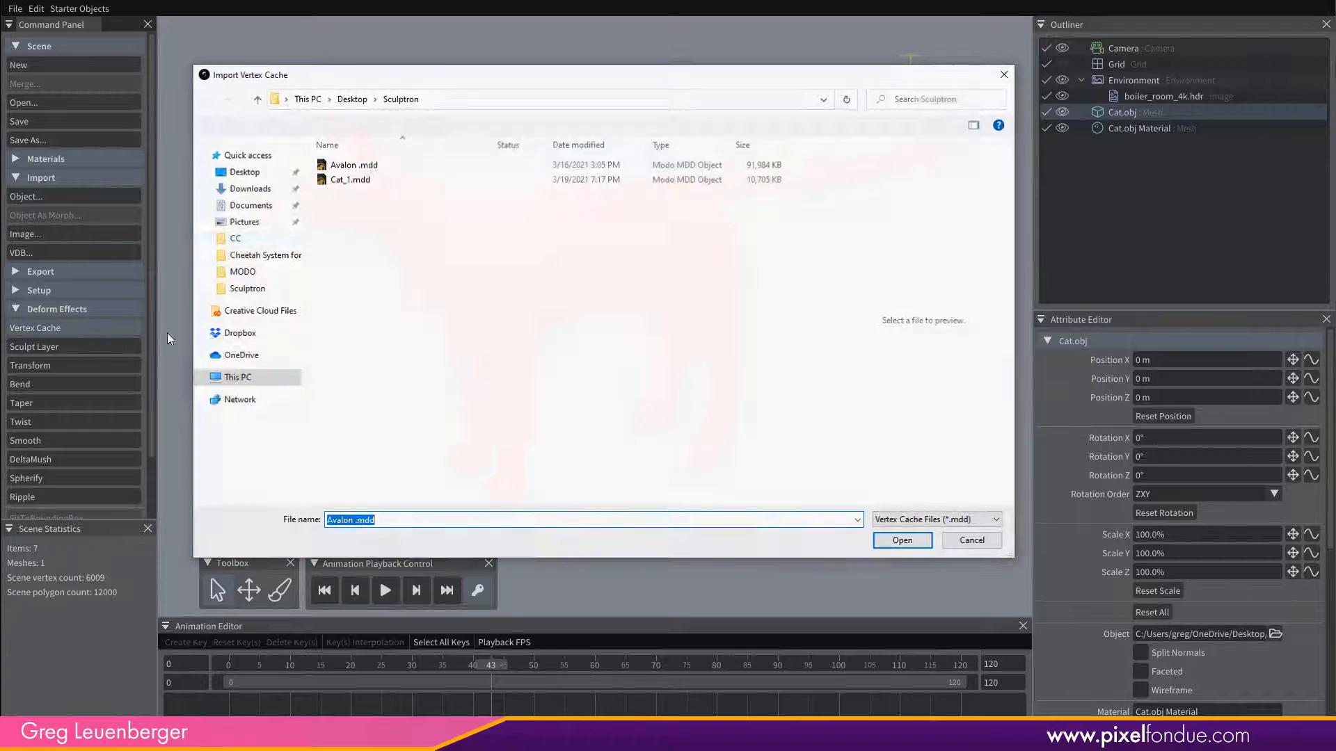
double_click(361, 182)
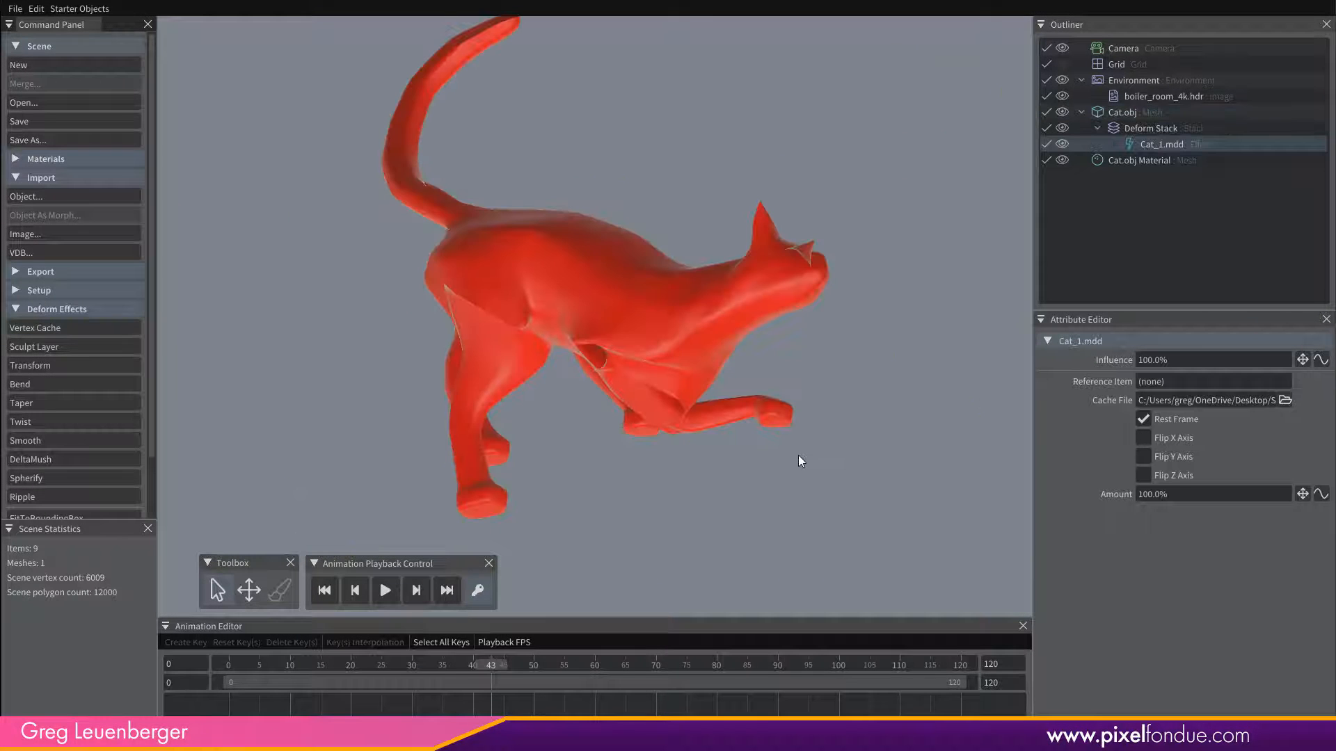
click(1143, 475)
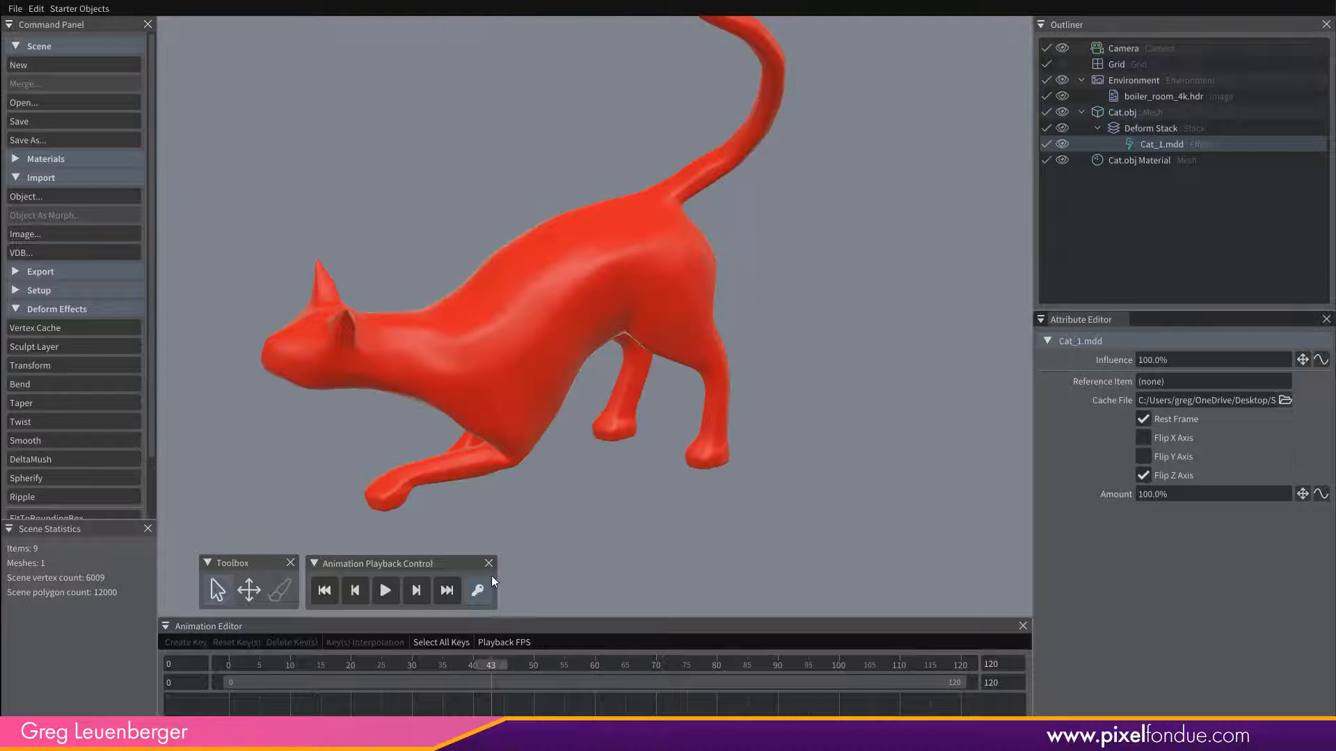
Play the cat's animation from frame 0, check the Playback FPS setting and play it again.
mouse_move(252, 664)
mouse_down()
mouse_move(961, 676)
mouse_move(358, 647)
mouse_move(723, 661)
mouse_move(229, 666)
mouse_up()
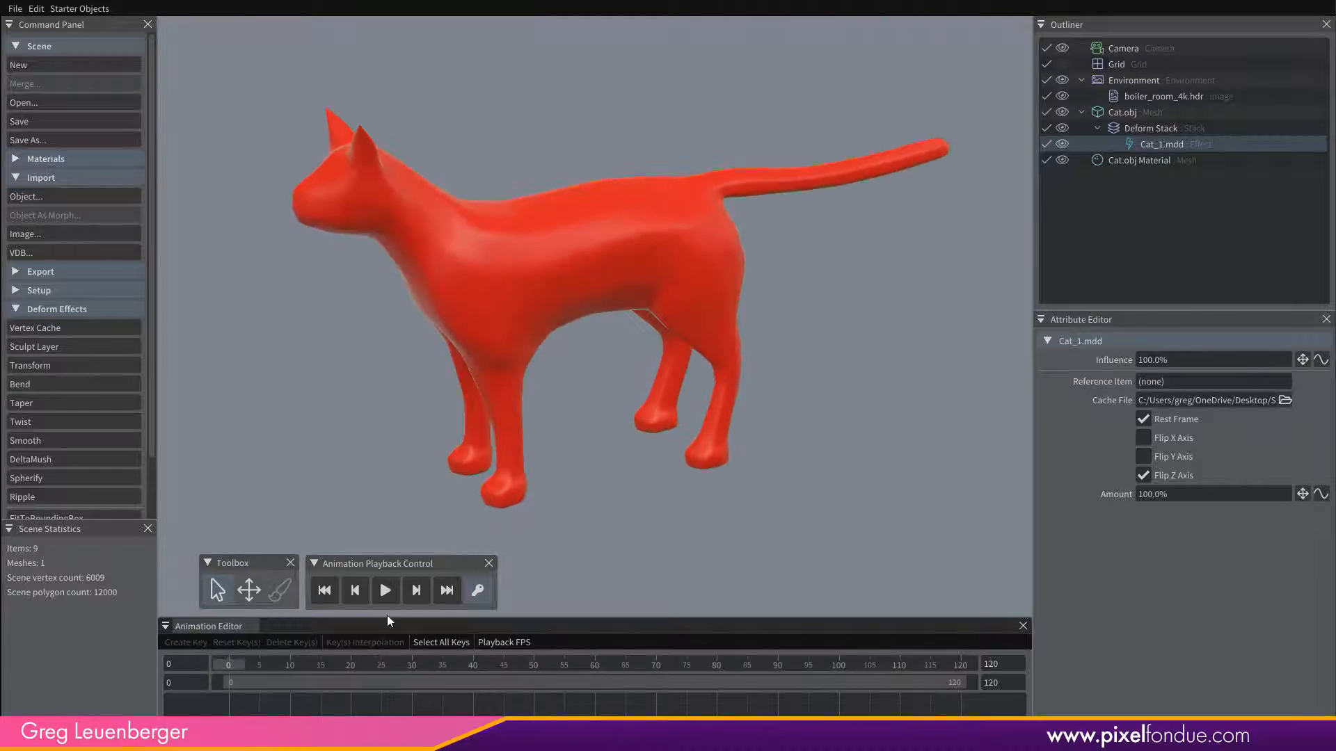
click(385, 589)
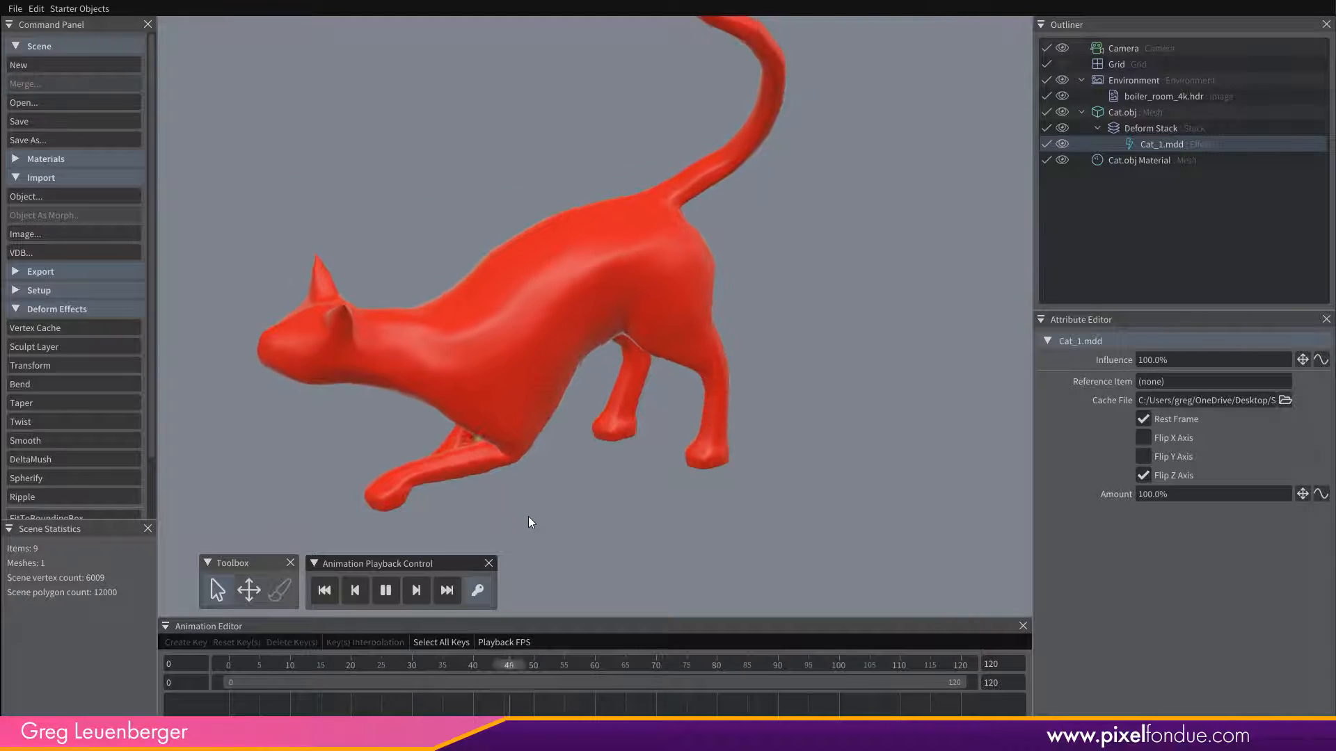
click(343, 598)
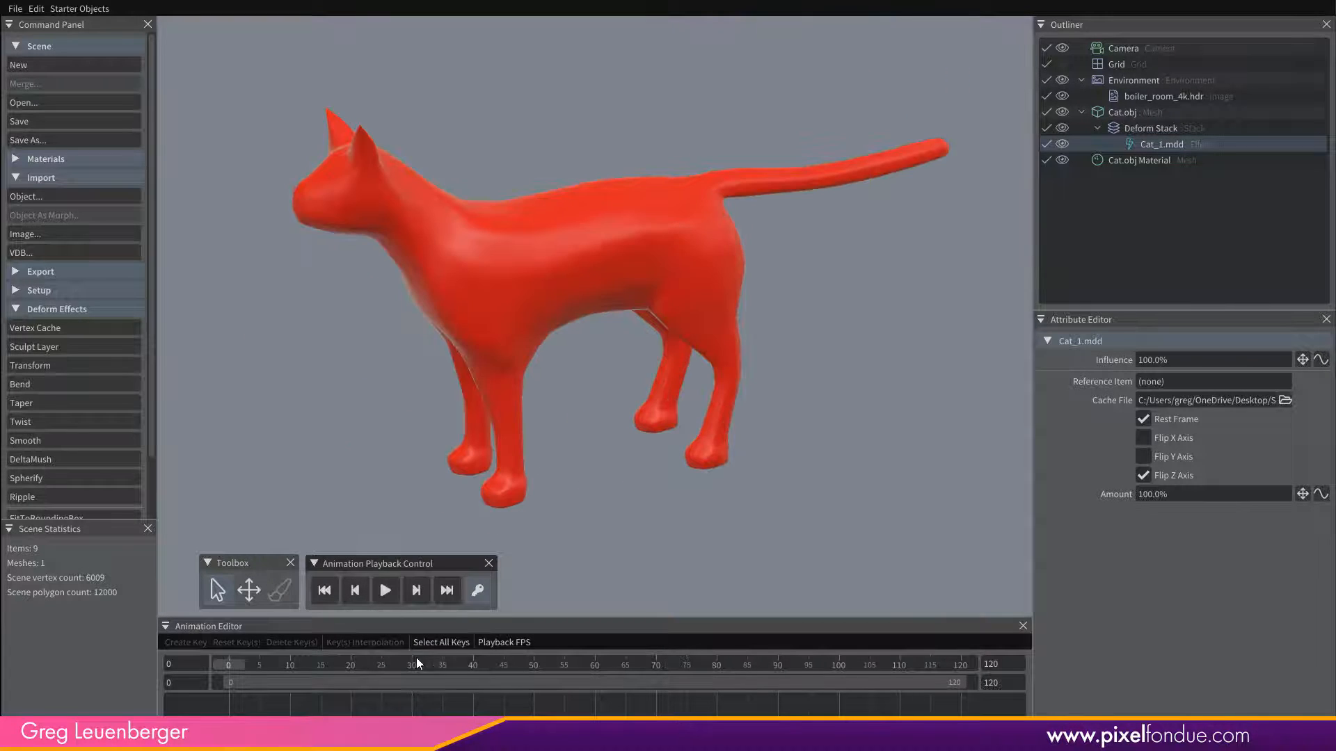
click(507, 642)
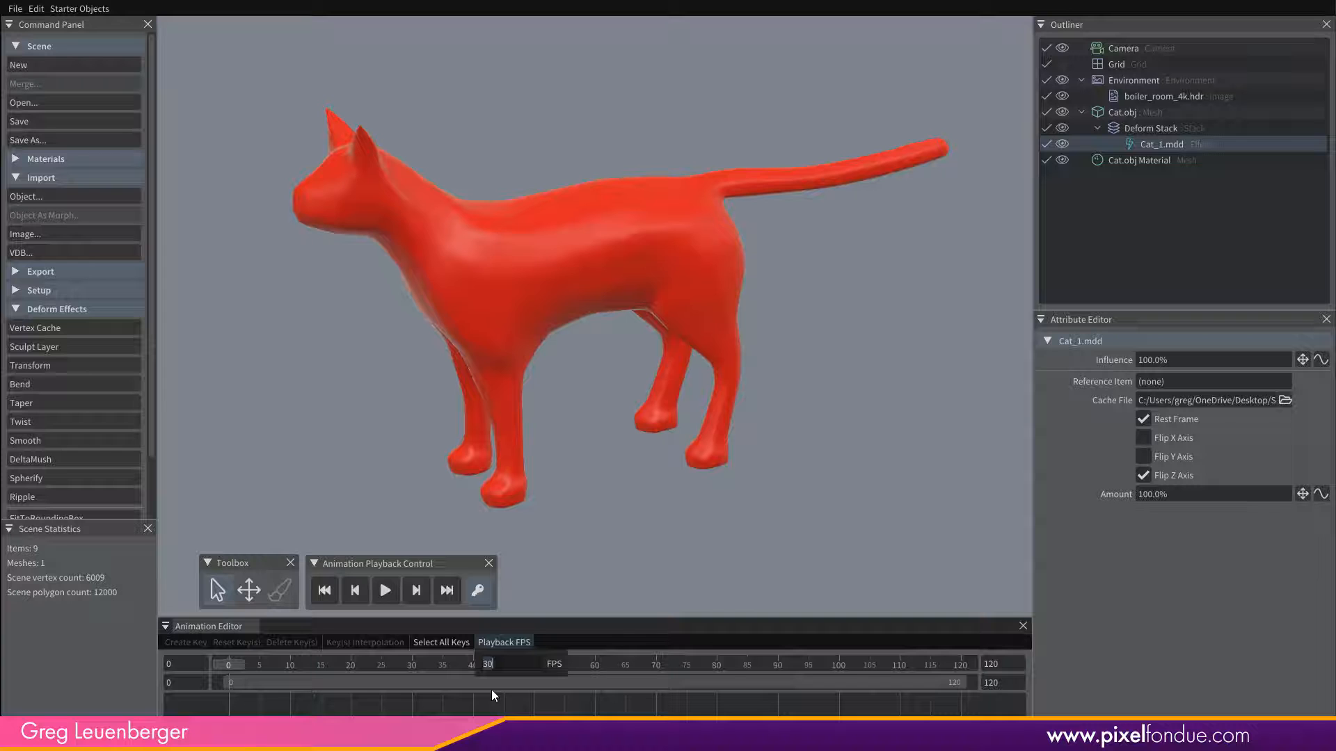
click(552, 505)
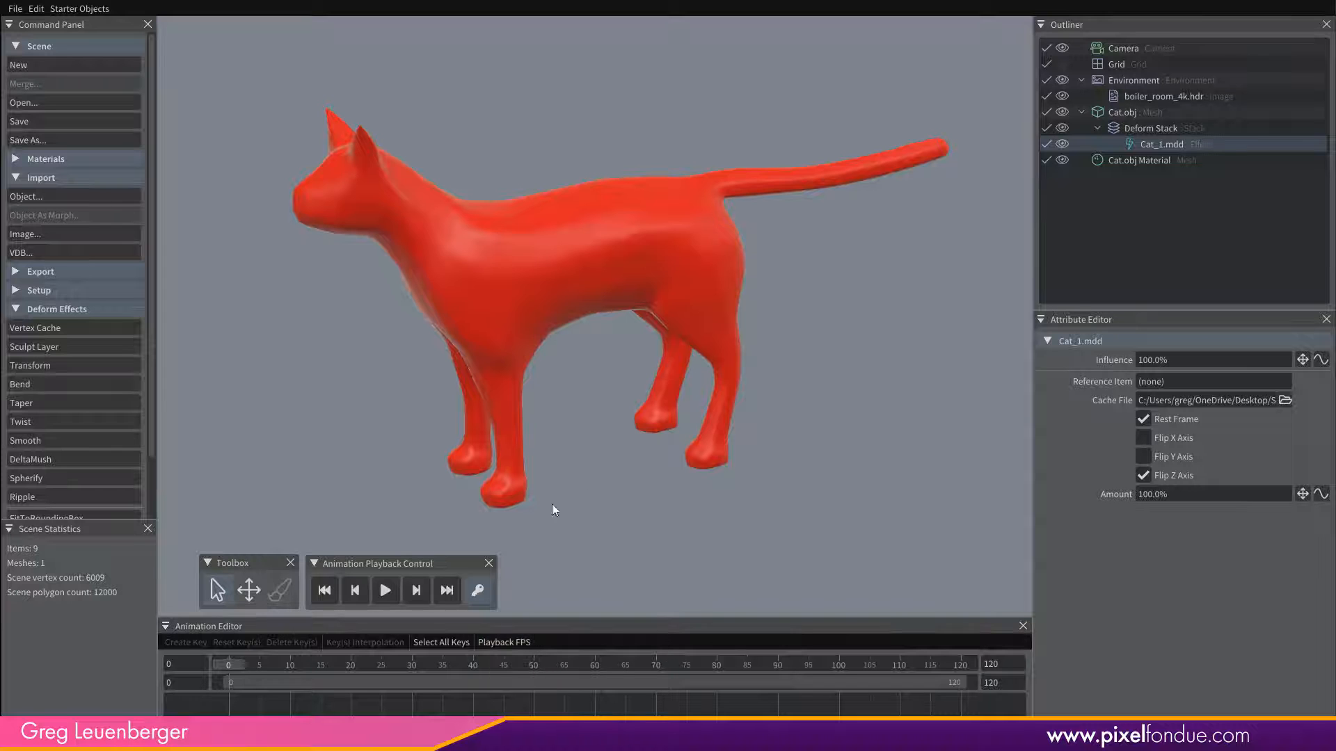
click(391, 591)
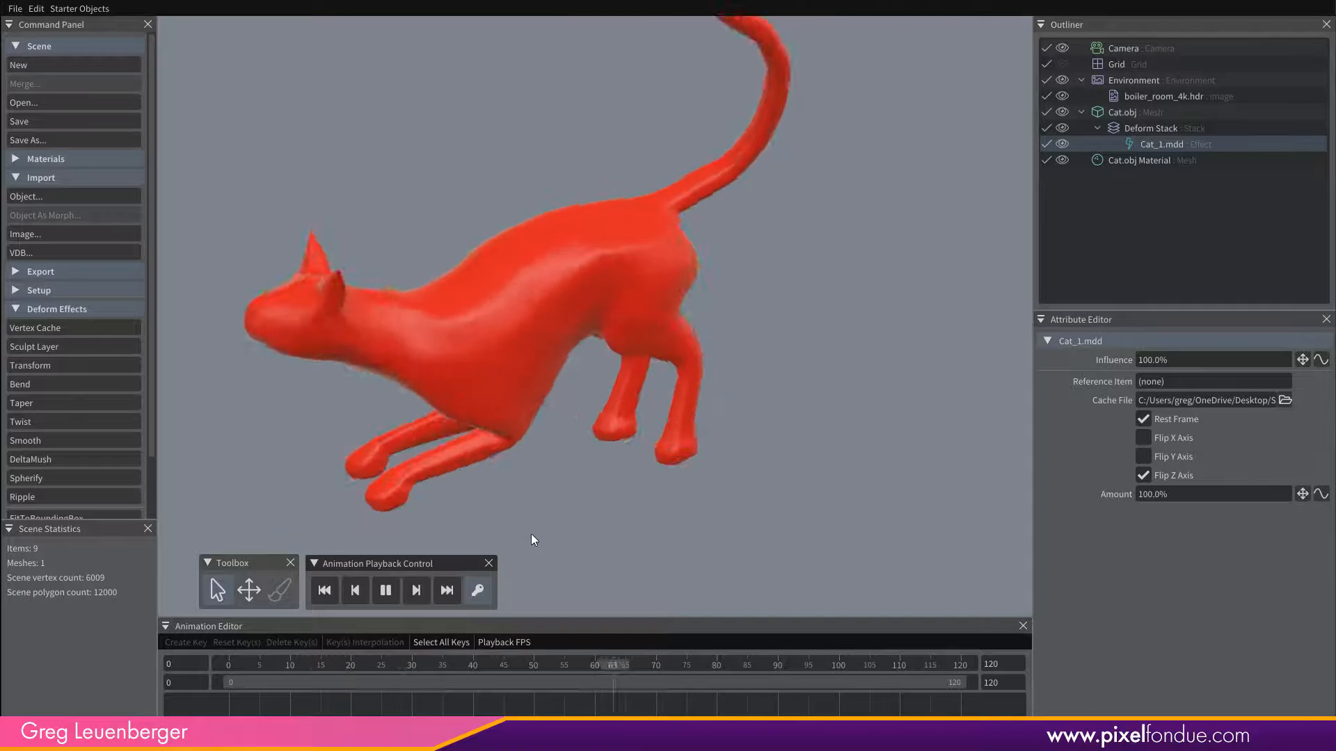
Stop the cat's playback, check the Playback FPS setting and return the timeline to frame 0 to view the cat.
click(416, 591)
click(514, 648)
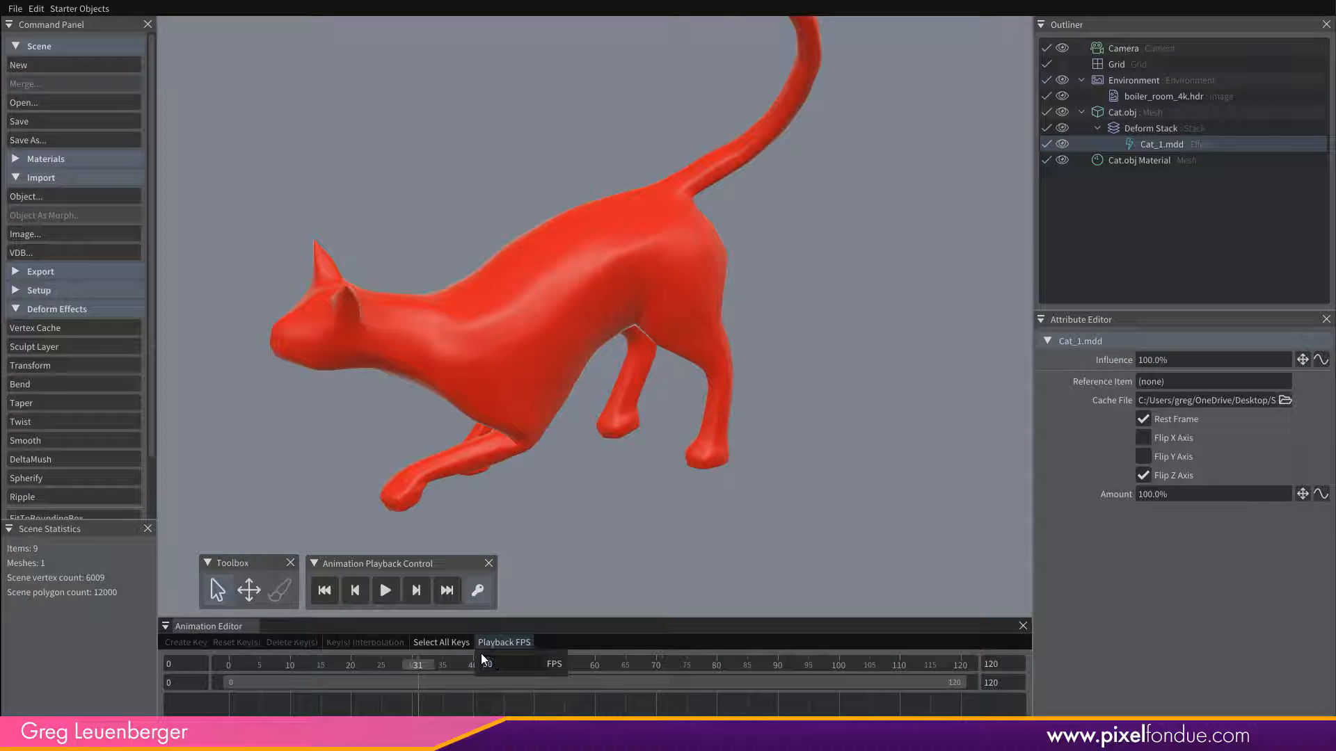
click(608, 411)
middle_drag(599, 423, 634, 456)
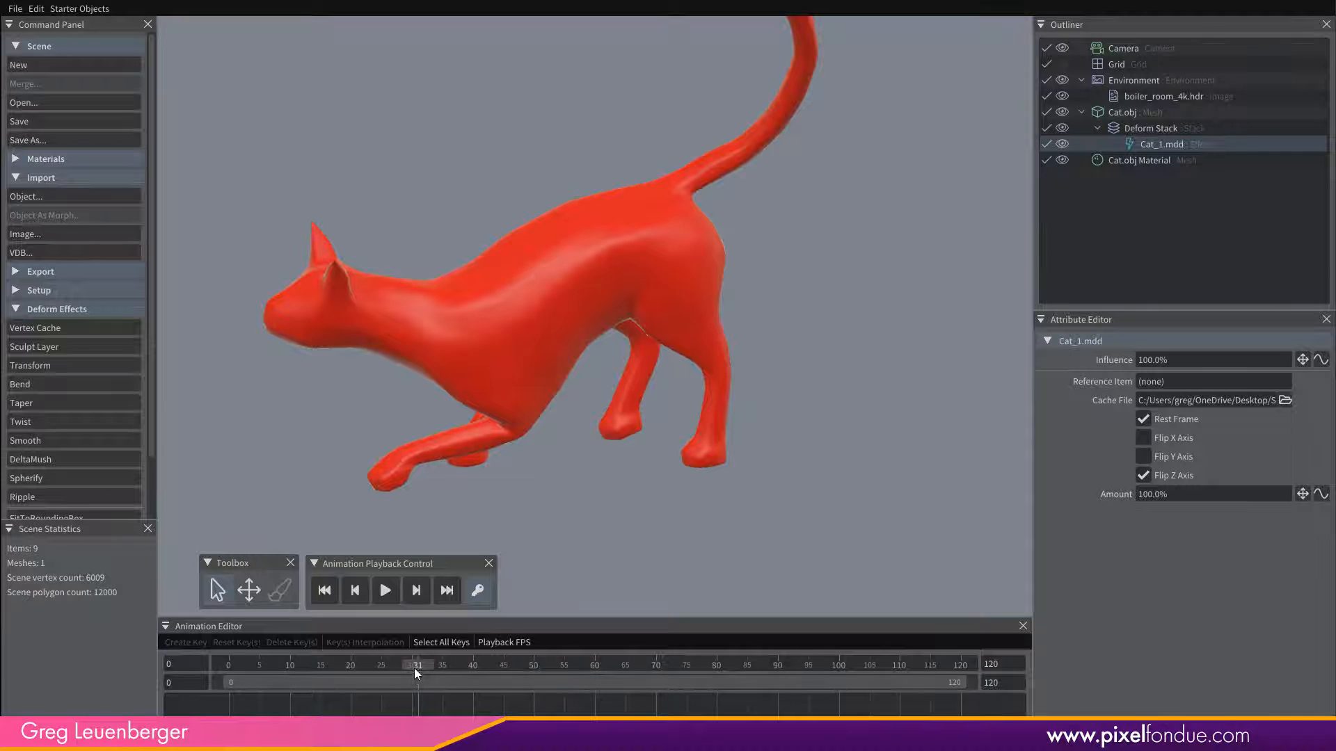
drag(415, 668, 229, 669)
middle_drag(391, 468, 879, 452)
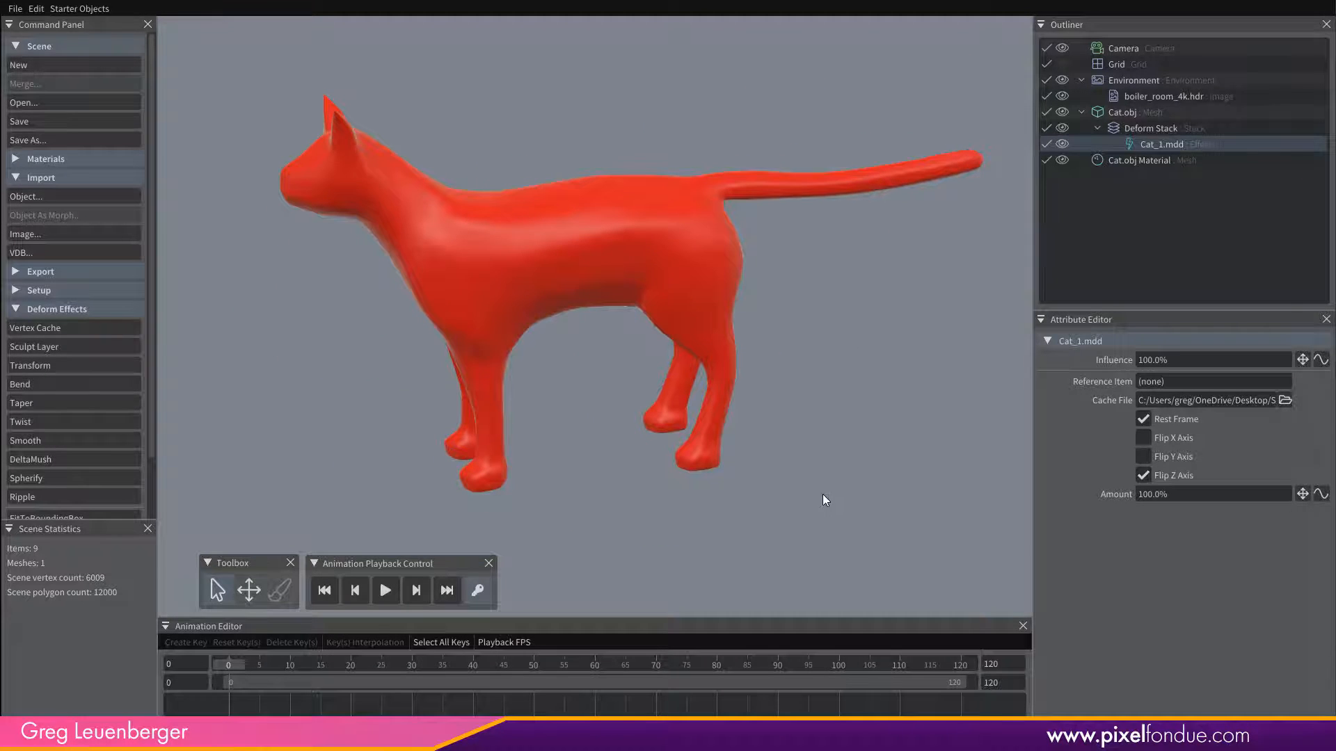
drag(232, 661, 198, 598)
middle_drag(592, 383, 616, 396)
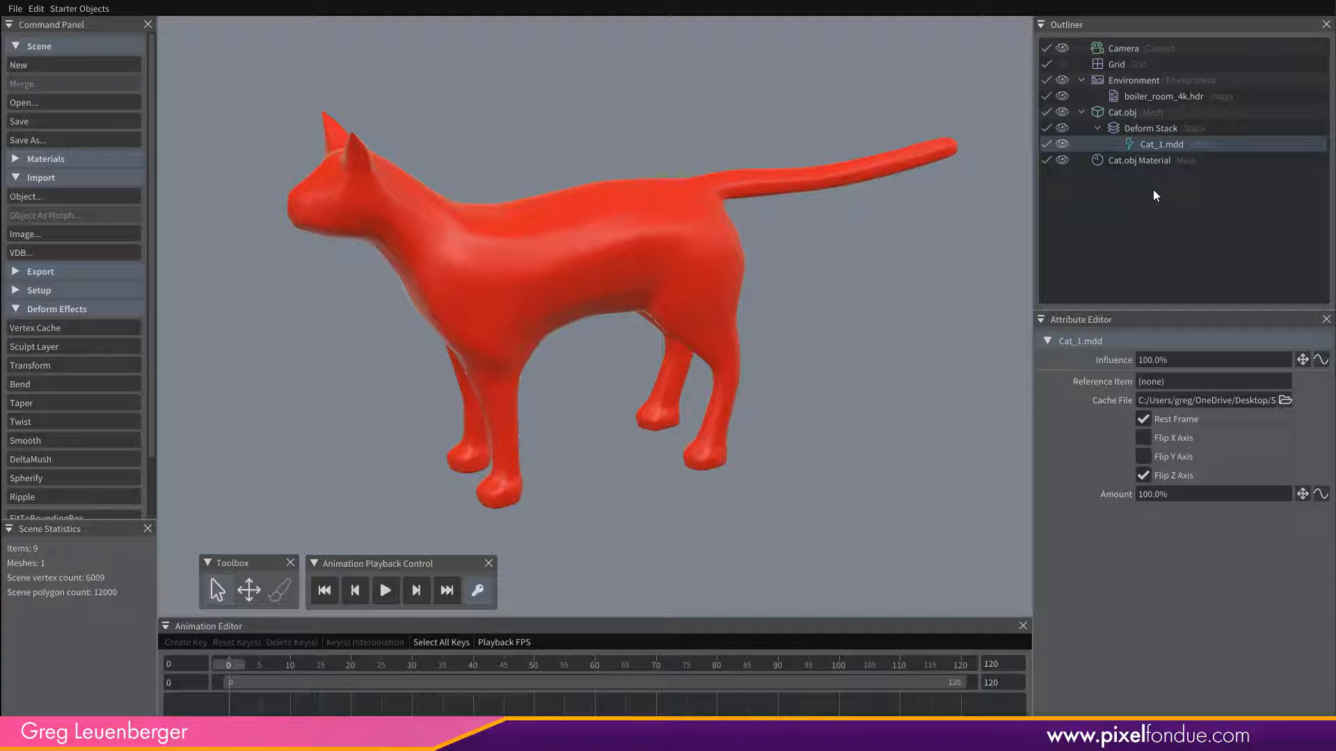
Turn on the Wireframe display for Cat.obj and examine the mesh density around the body.
click(1117, 111)
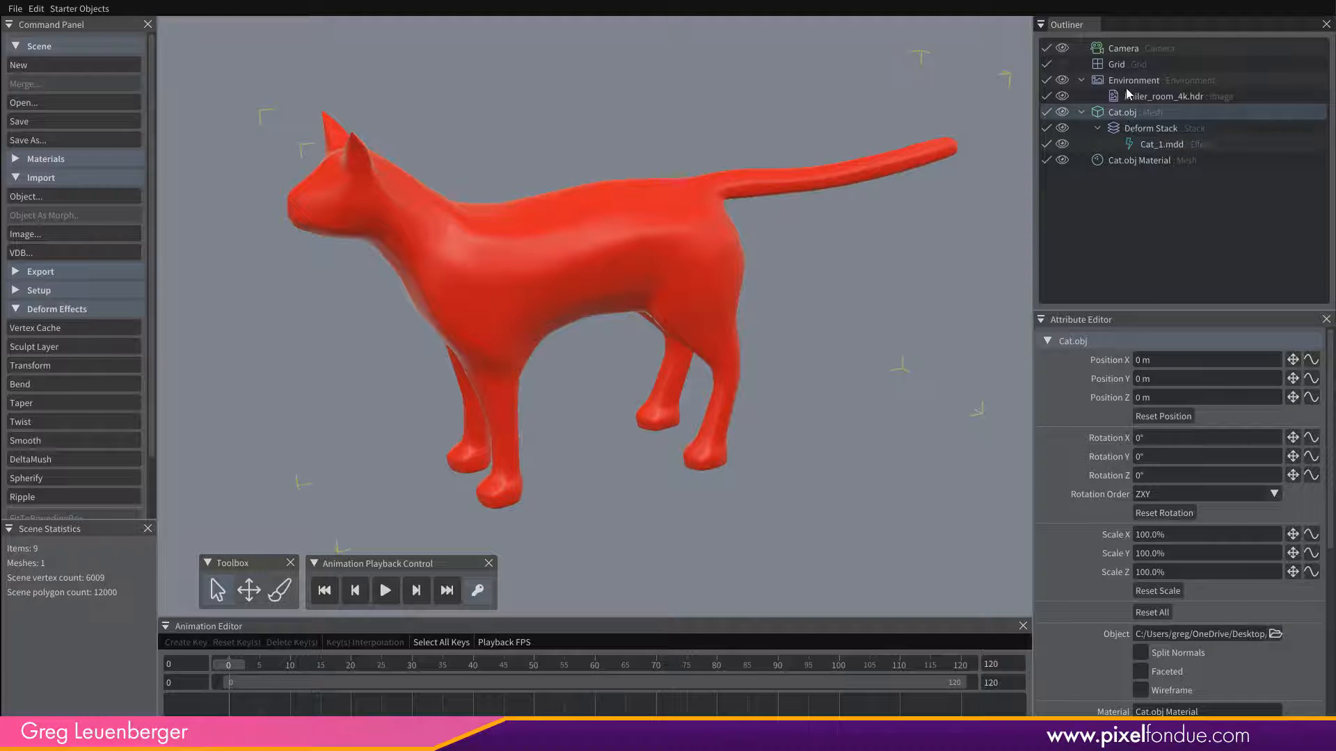
click(1146, 692)
middle_drag(577, 348, 576, 292)
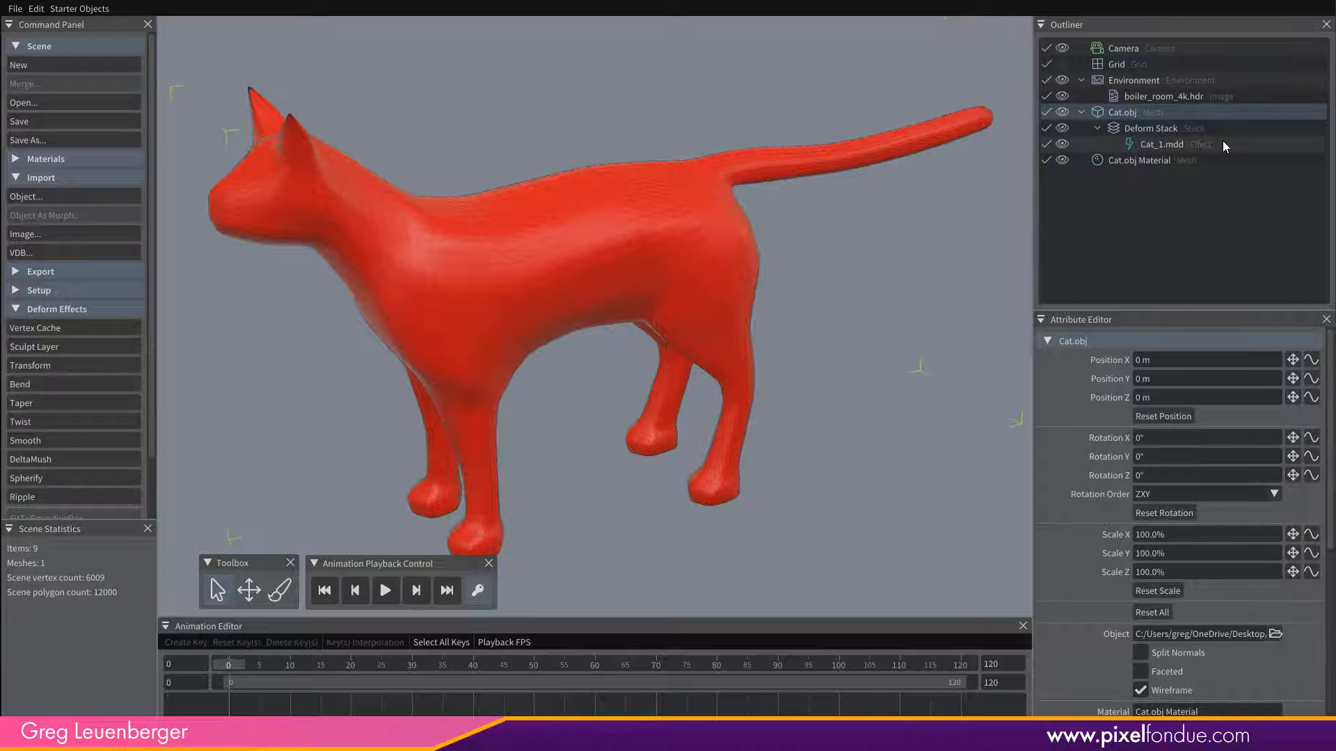
alt+drag(616, 405, 636, 452)
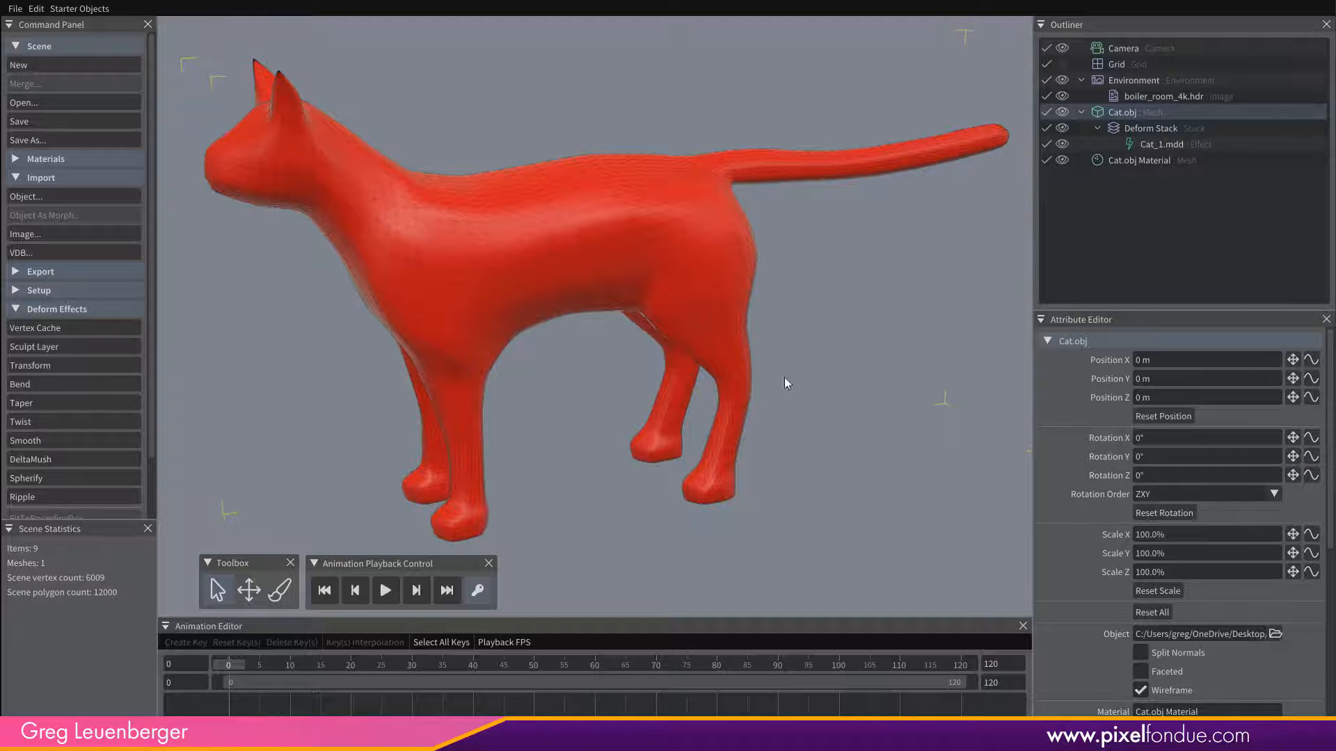
alt+drag(599, 493, 641, 510)
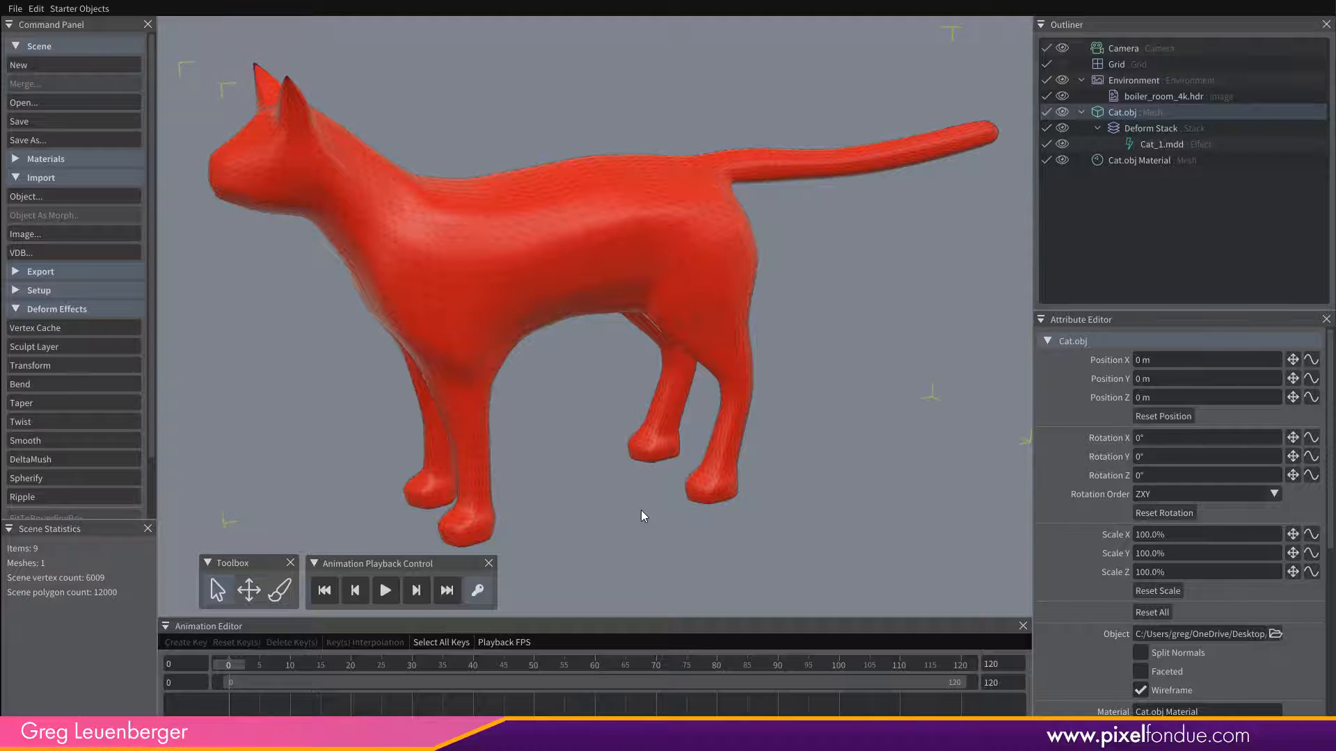
alt+drag(566, 458, 588, 454)
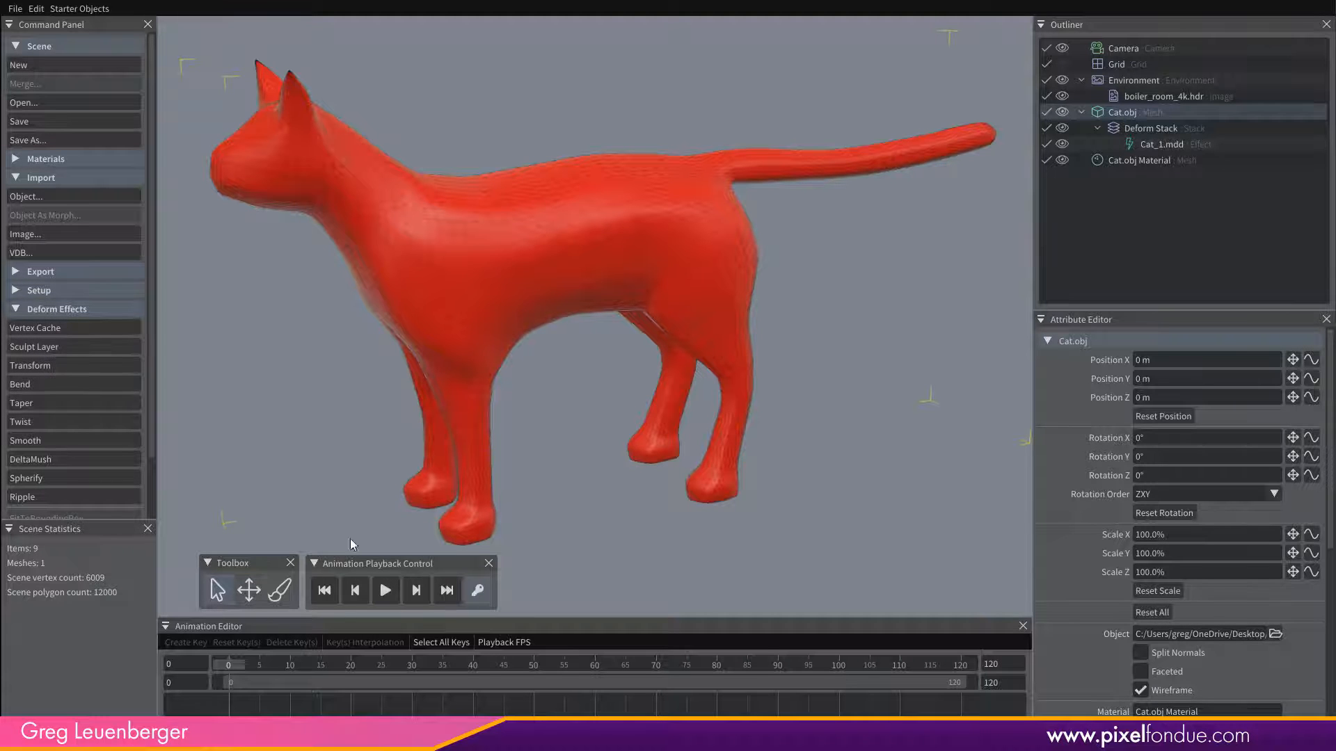
Add a Sculpt Layer to Cat.obj's deform stack and sculpt a test bump on the shoulder at frame 0 with the Push/Pull brush.
click(278, 591)
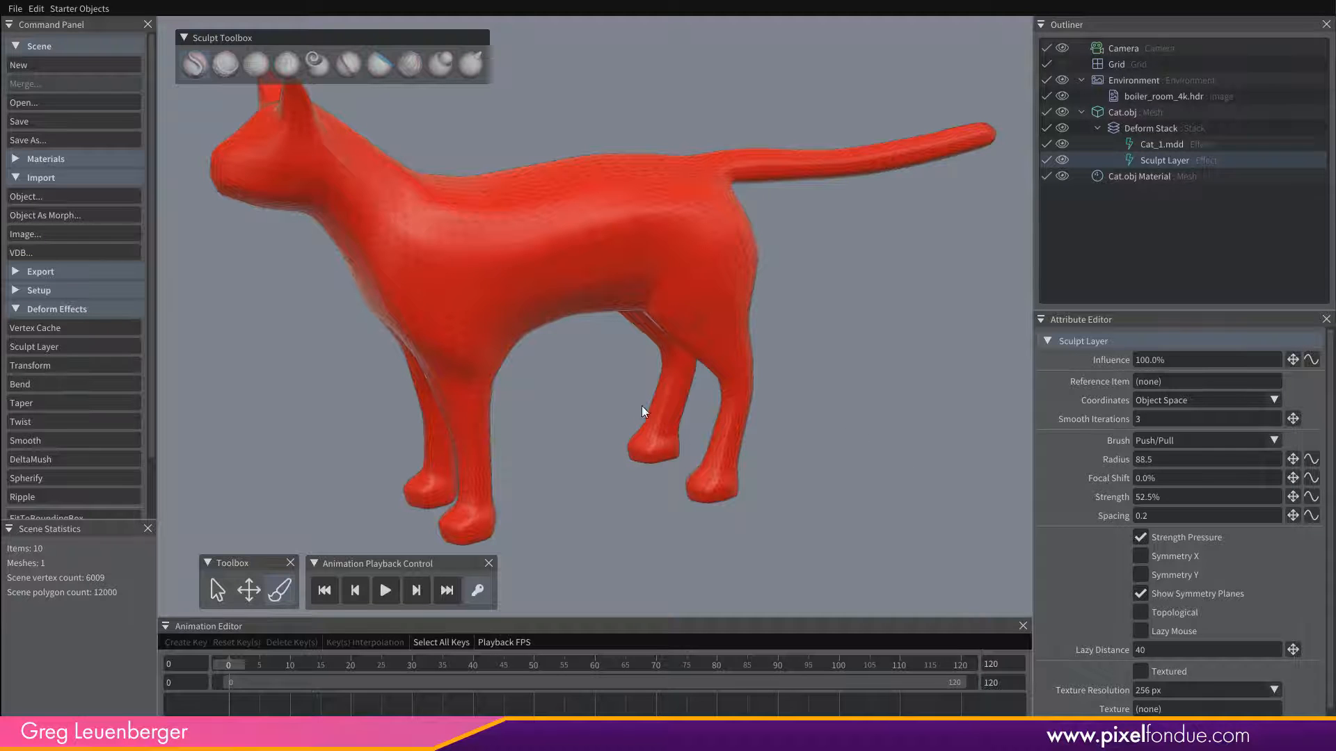
mouse_move(587, 410)
middle_down()
mouse_move(618, 429)
mouse_move(595, 423)
middle_up()
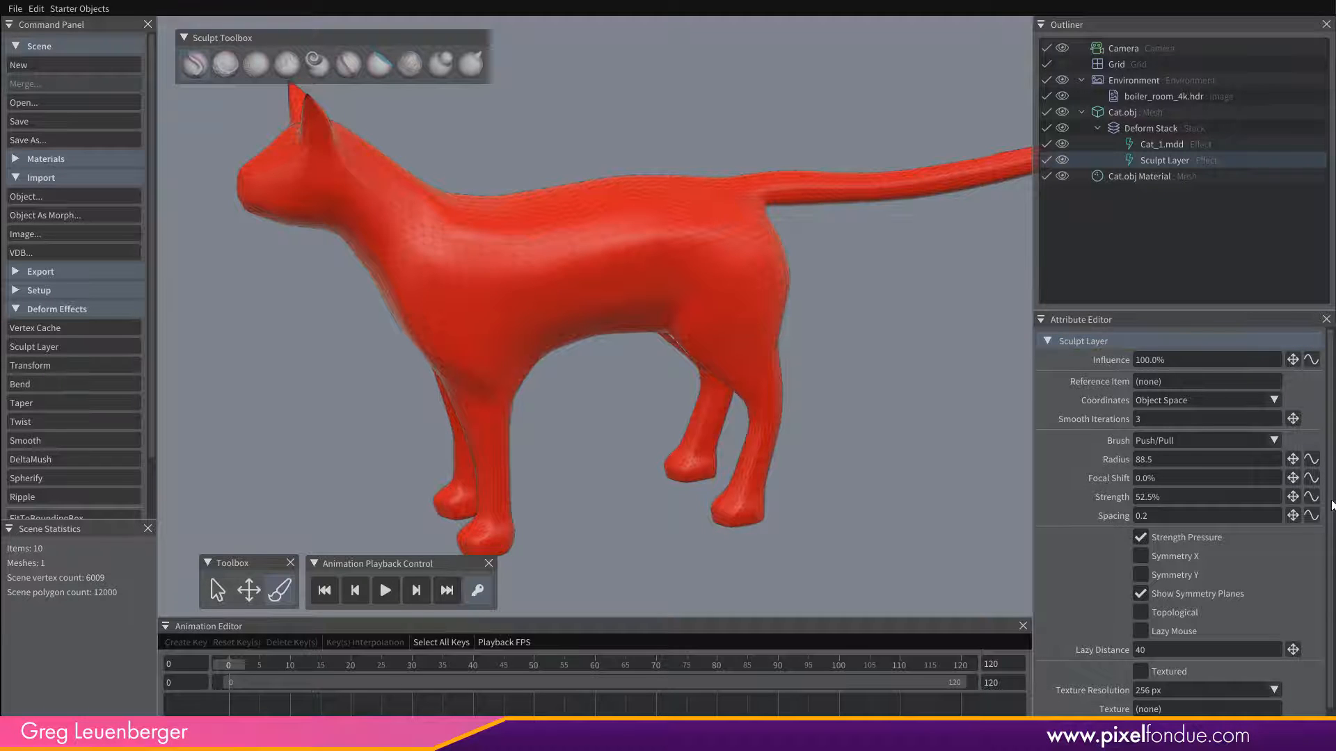
scroll(1331, 580, down, 1)
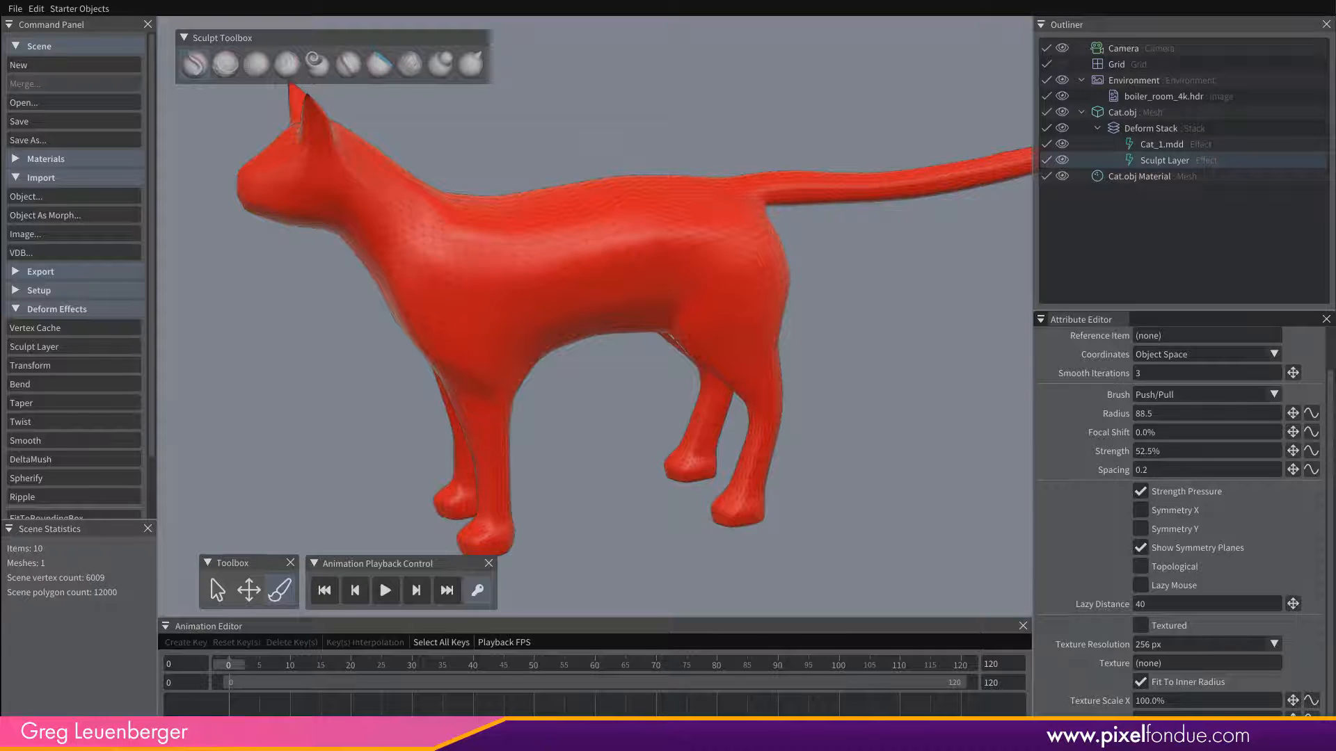
mouse_move(525, 266)
alt+mouse_down()
mouse_move(524, 286)
mouse_move(487, 276)
alt+mouse_up()
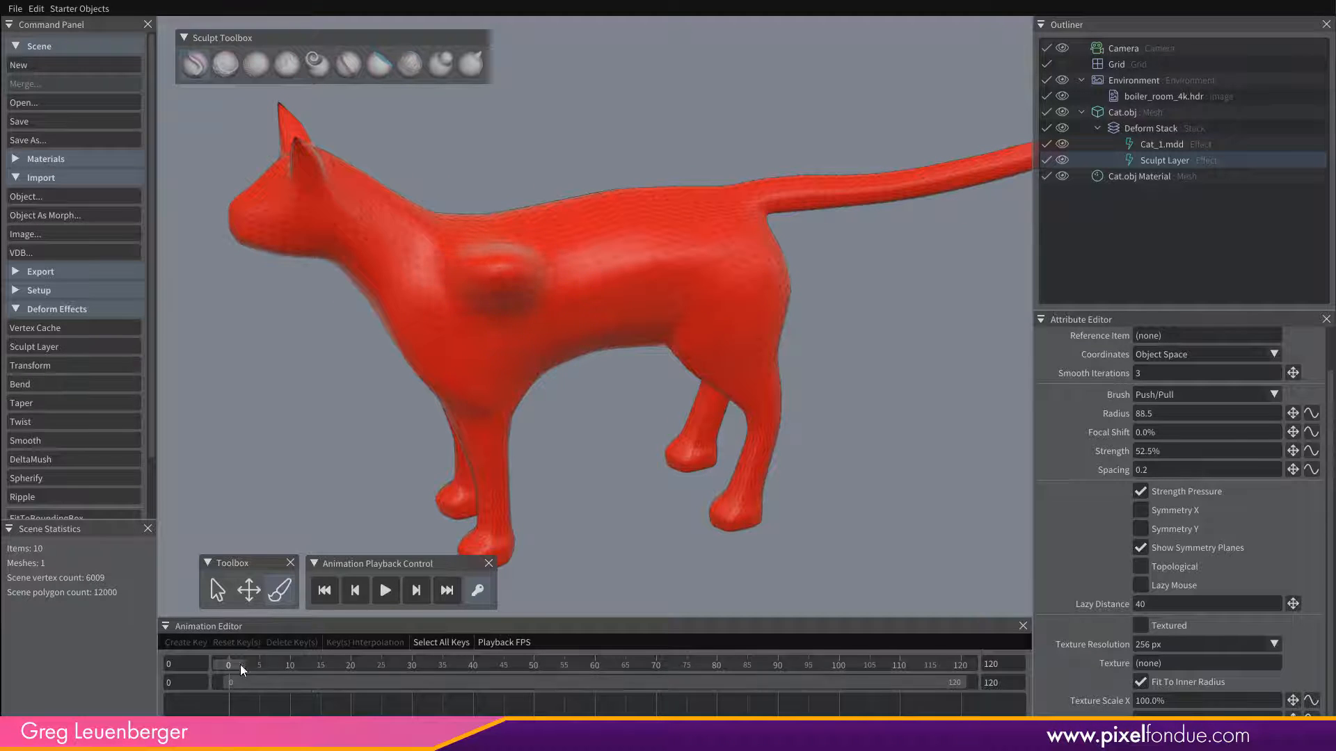
drag(253, 664, 202, 633)
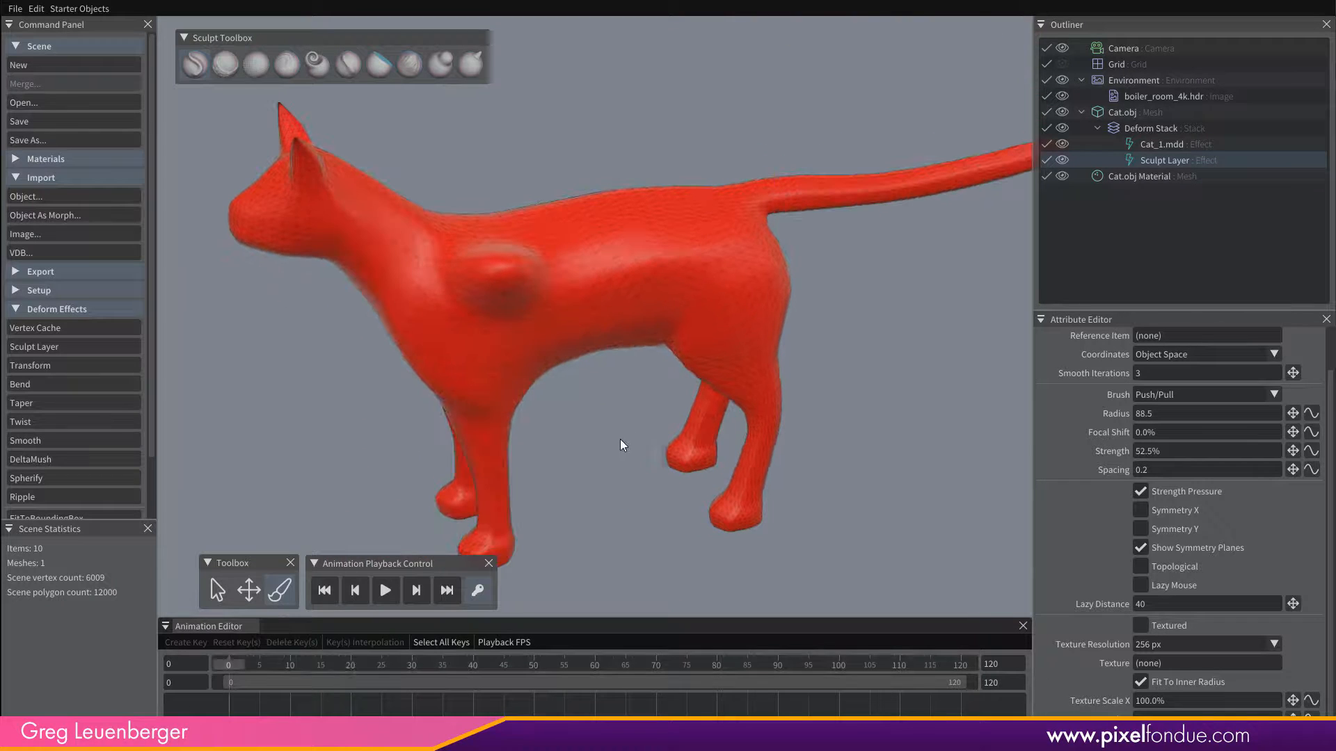
click(598, 727)
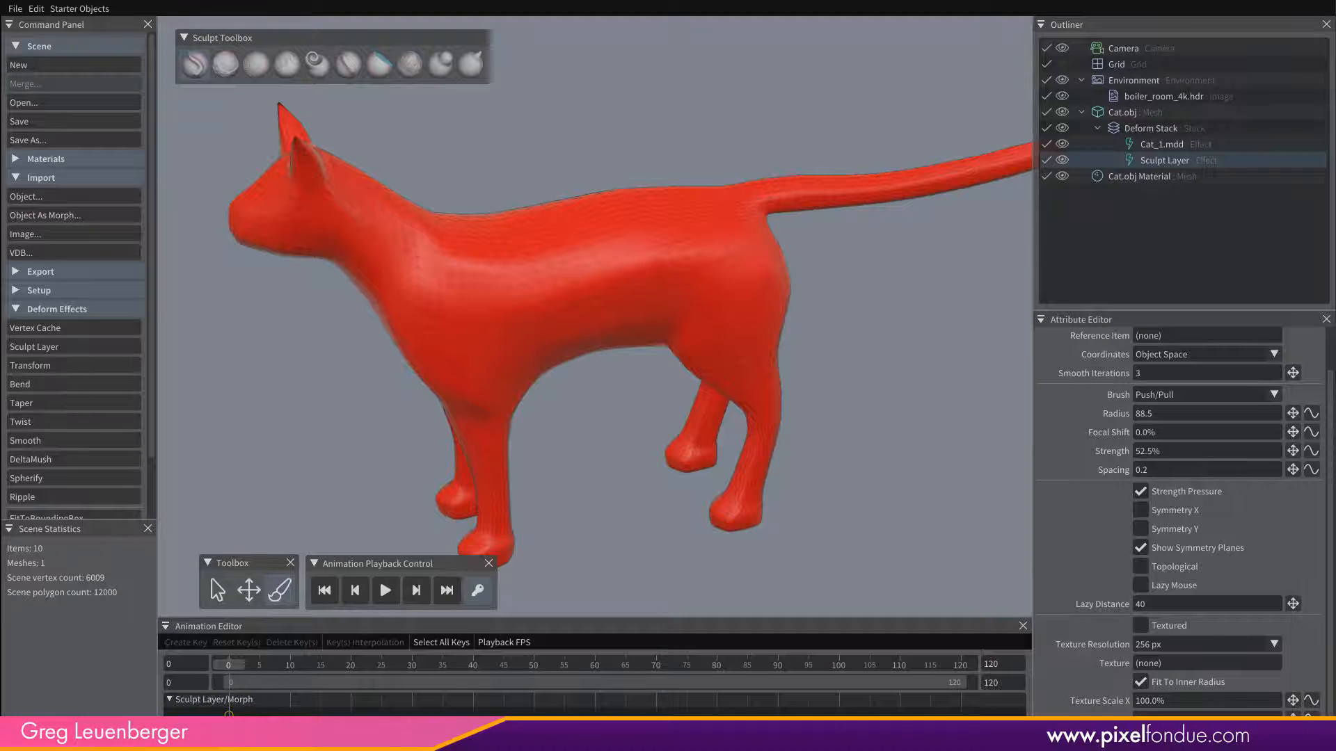
Sculpt a test bump on the shoulder at frame 31 and another on the hip at frame 61, and scrub around it.
drag(232, 662, 418, 668)
drag(462, 370, 486, 389)
drag(420, 663, 600, 663)
drag(421, 362, 472, 367)
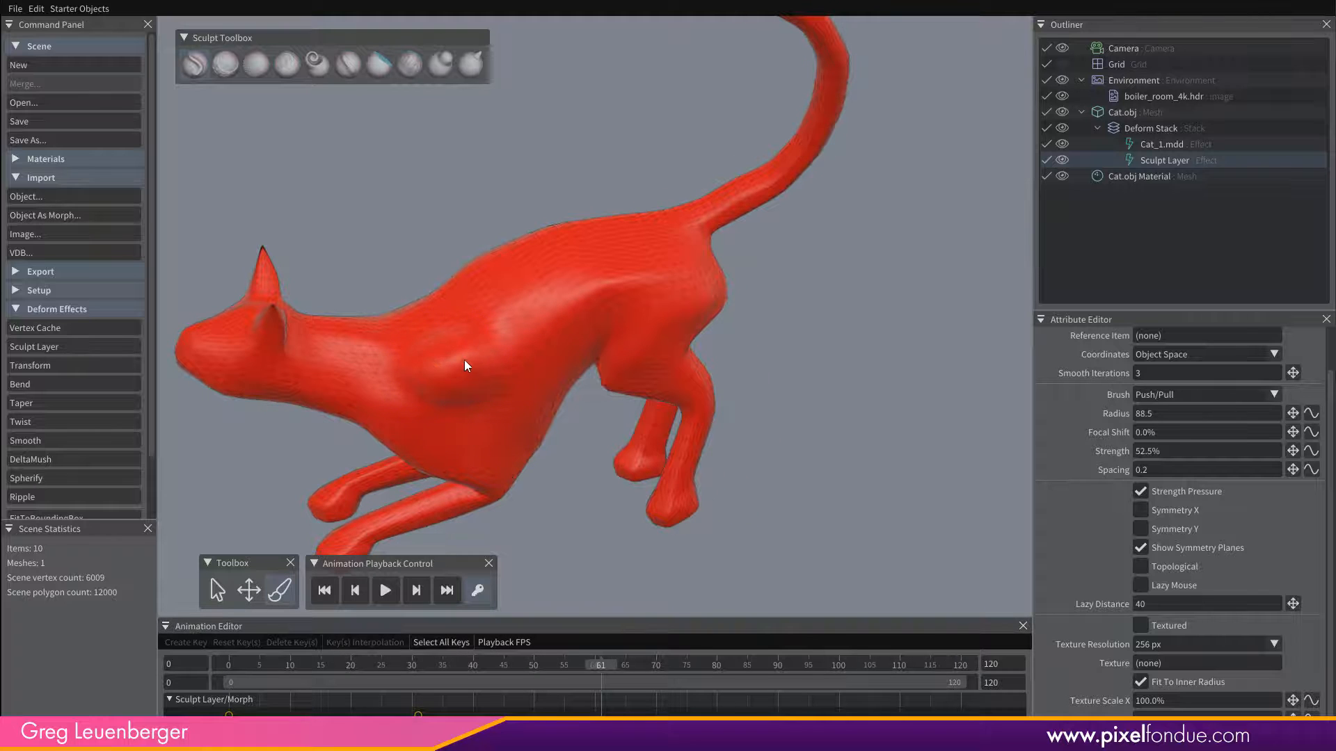
drag(617, 271, 635, 262)
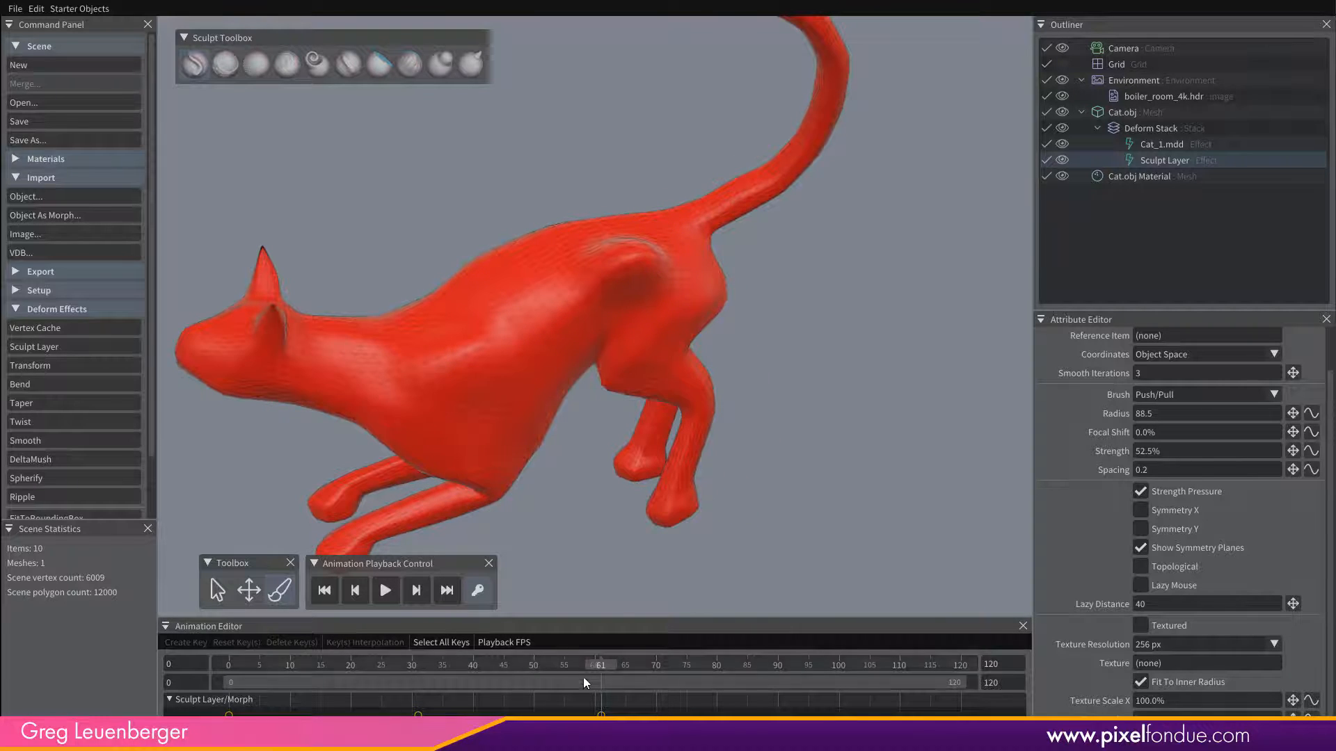
mouse_move(583, 677)
mouse_down()
mouse_move(261, 679)
mouse_move(587, 669)
mouse_move(577, 658)
mouse_move(402, 678)
mouse_move(579, 680)
mouse_move(202, 685)
mouse_move(607, 681)
mouse_up()
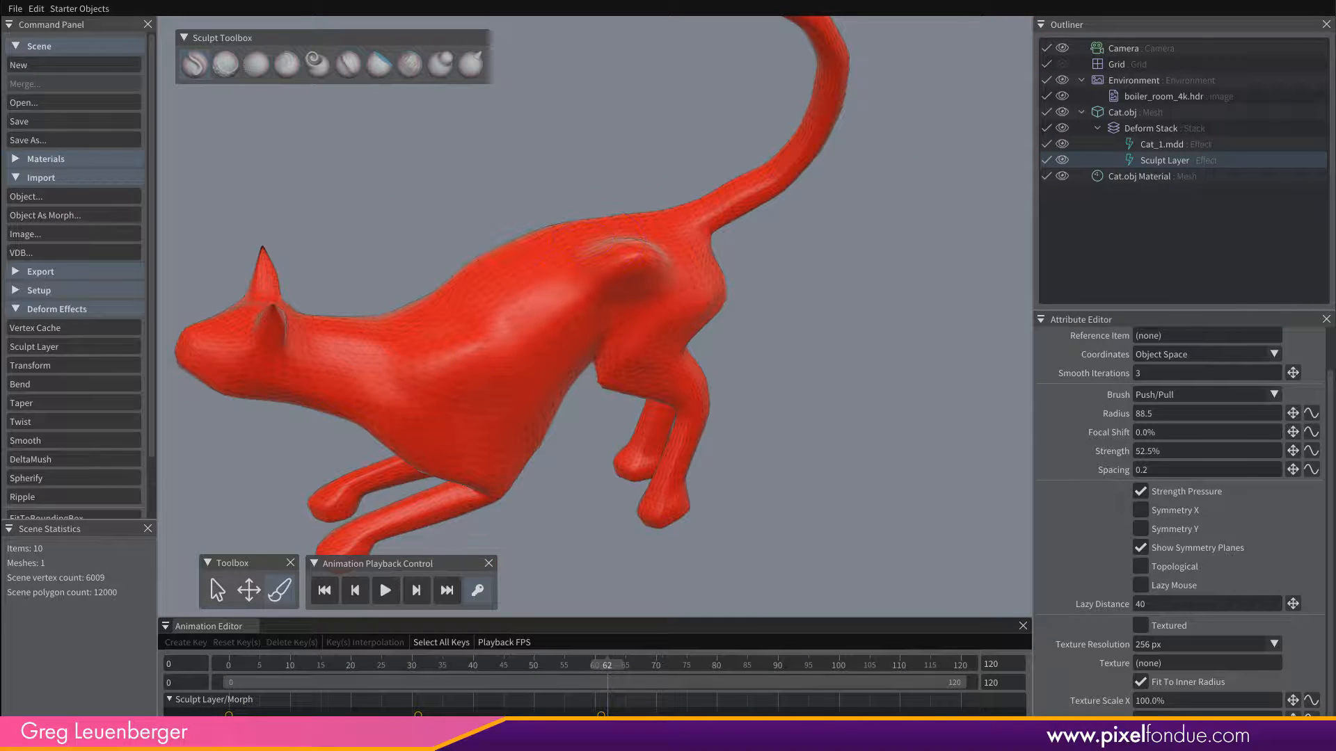
mouse_move(605, 665)
mouse_down()
mouse_move(410, 679)
mouse_move(582, 673)
mouse_up()
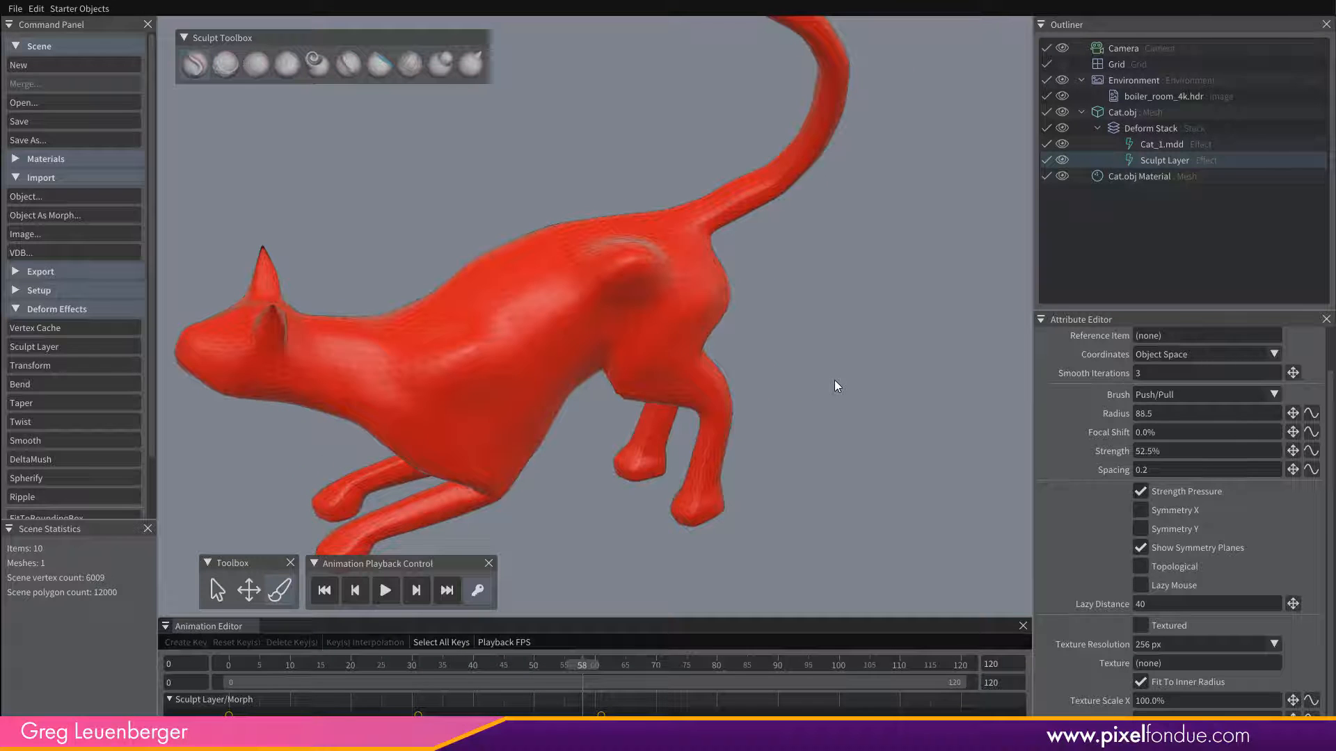
Return to frame 0 and delete the Sculpt Layer morph keys at frames 61 and 31.
click(233, 665)
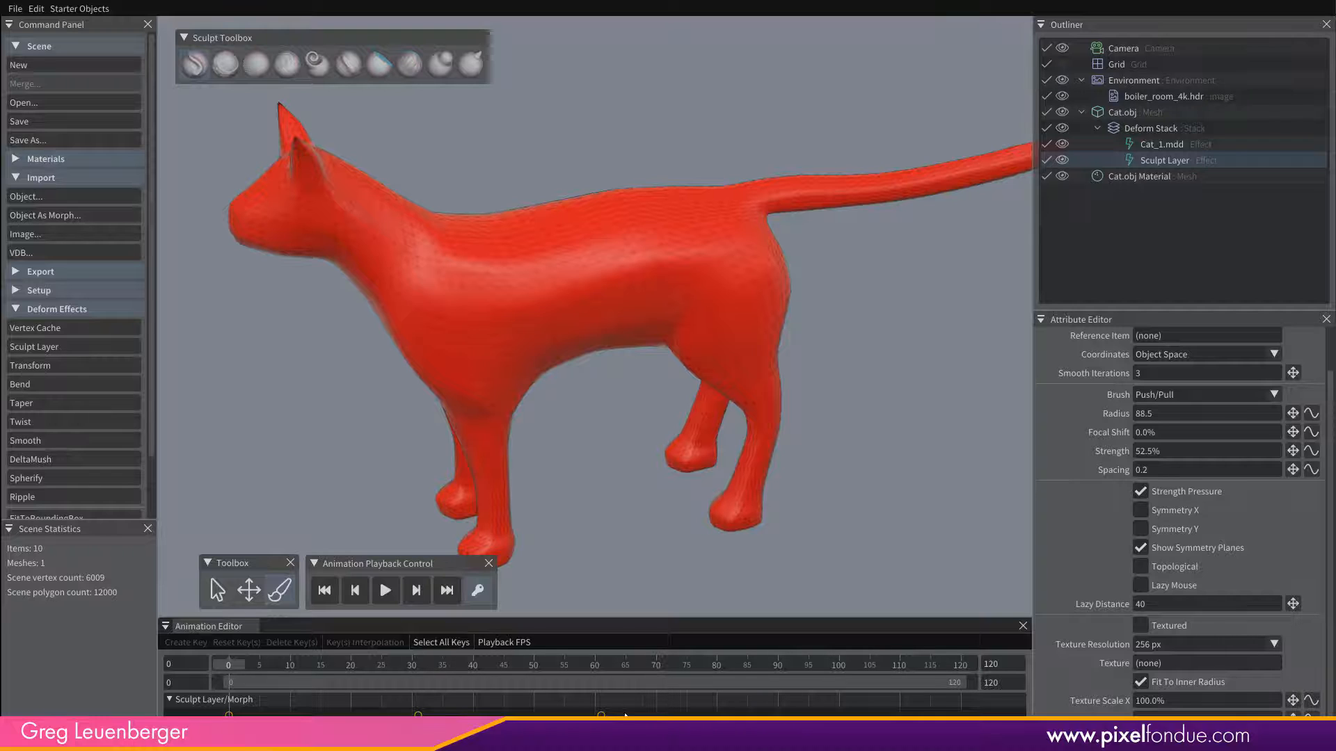
click(601, 714)
right_click(602, 715)
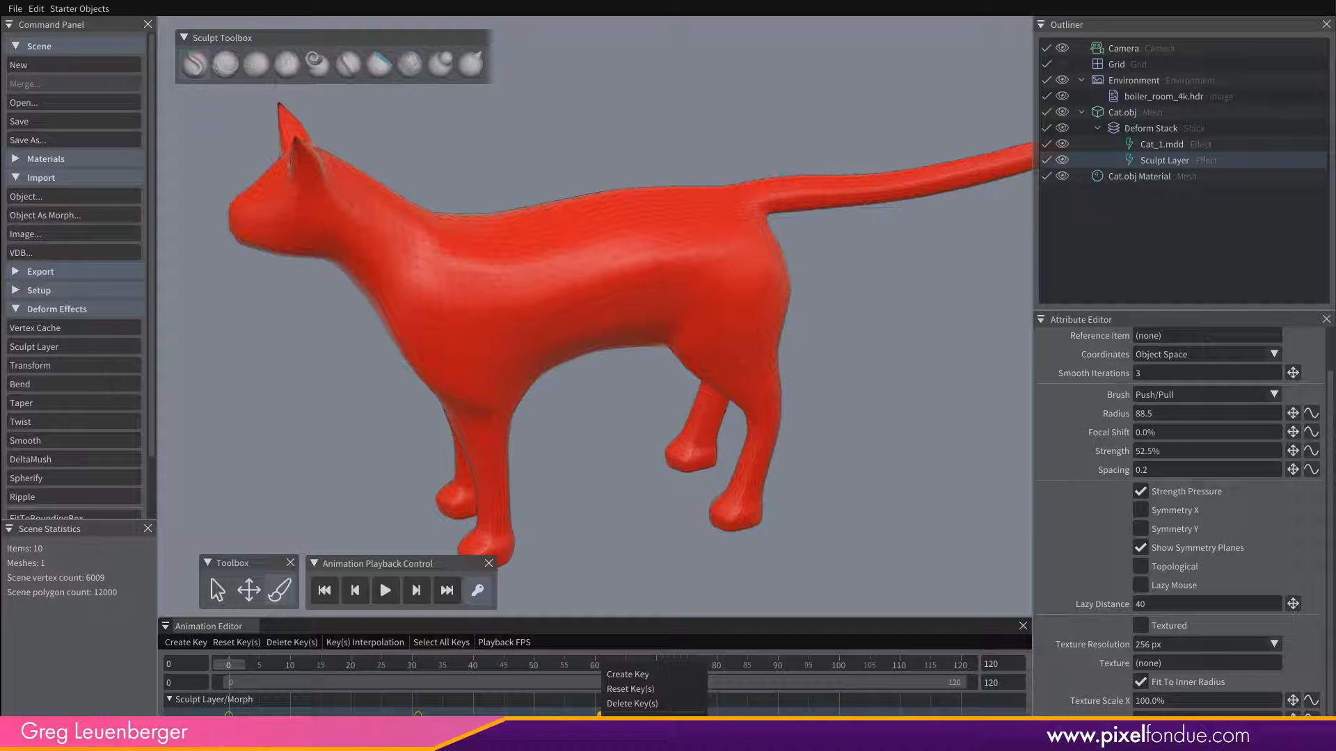
click(615, 706)
right_click(418, 715)
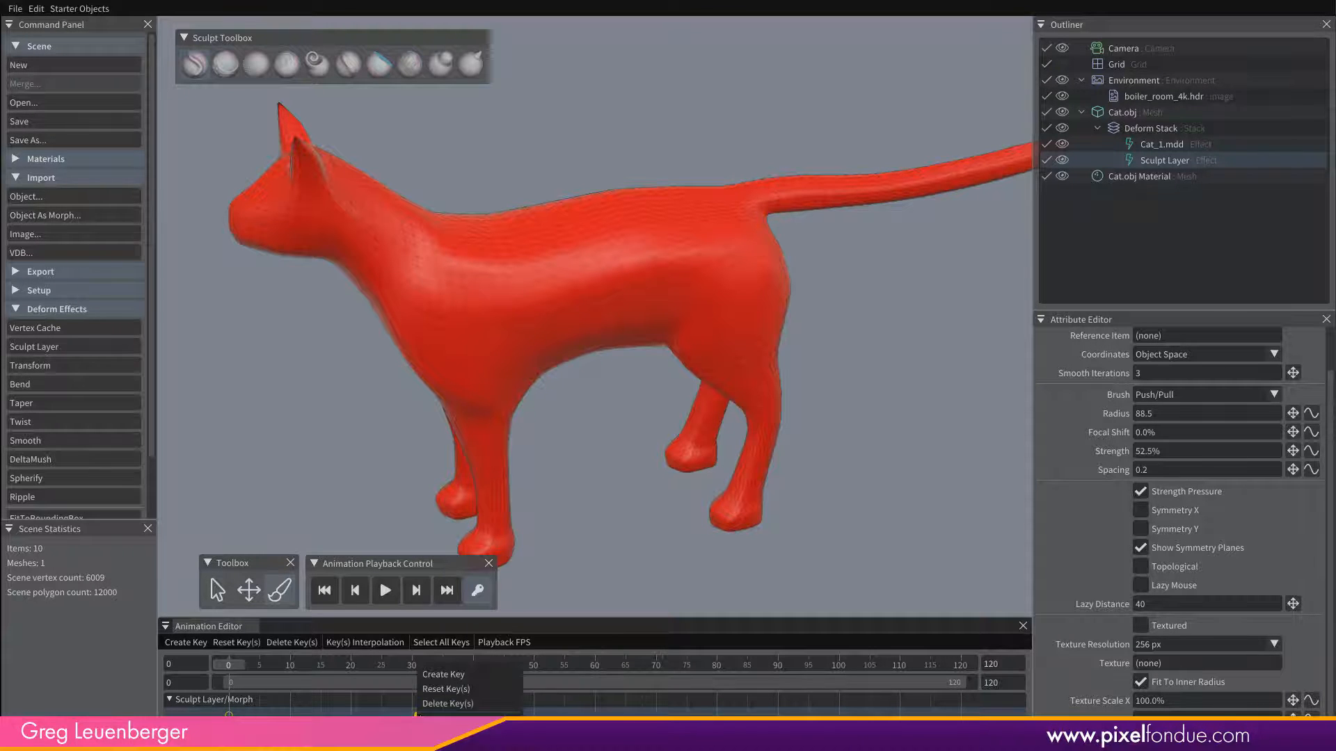
click(448, 703)
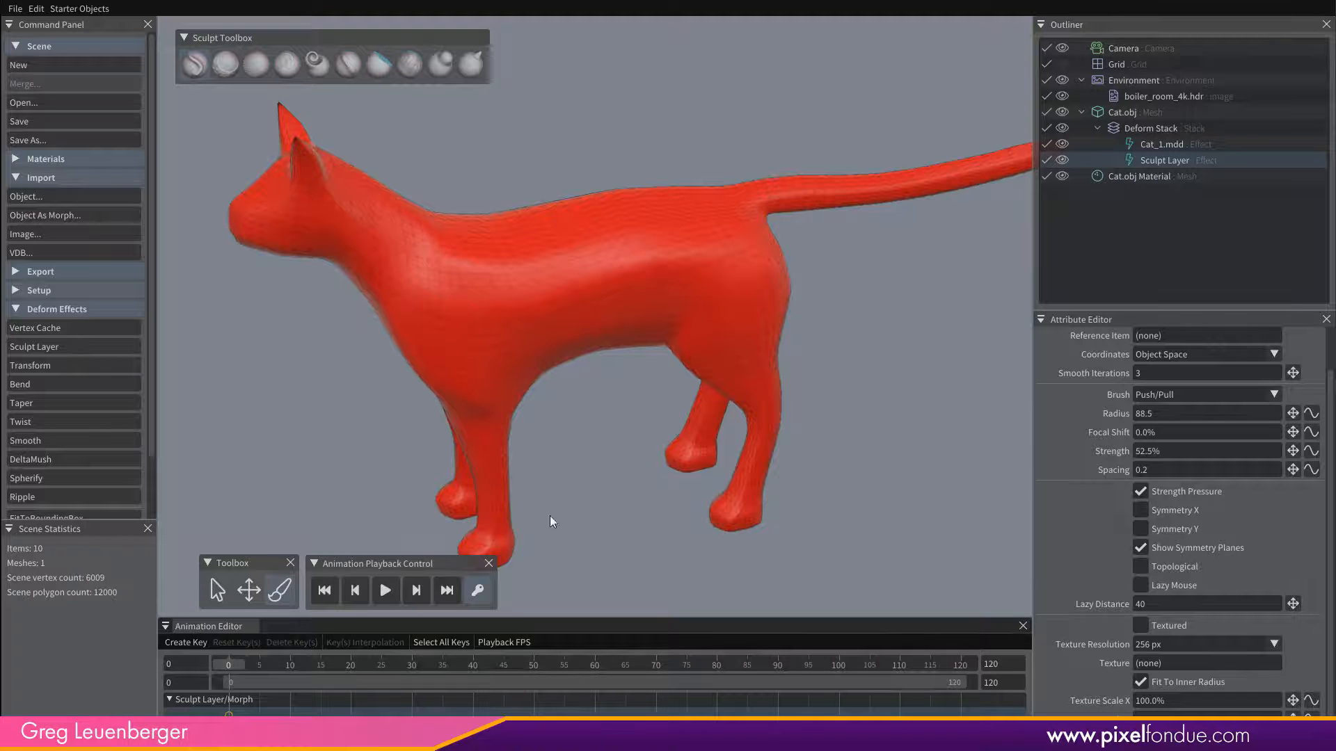
alt+drag(599, 280, 565, 255)
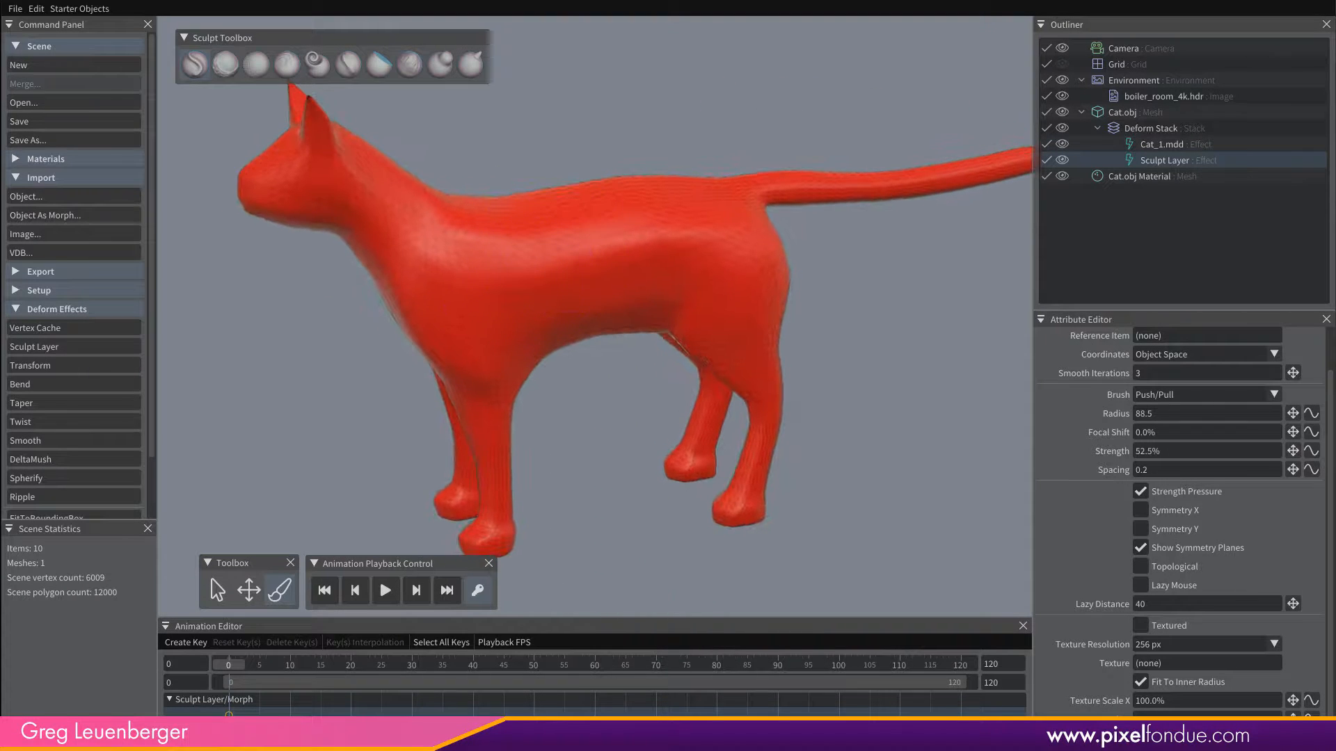
Go to frame 39, turn on Symmetry X for the Sculpt Layer and sculpt muscle forms on the shoulder and hip.
mouse_move(231, 665)
mouse_down()
mouse_move(478, 683)
mouse_move(224, 690)
mouse_move(467, 713)
mouse_up()
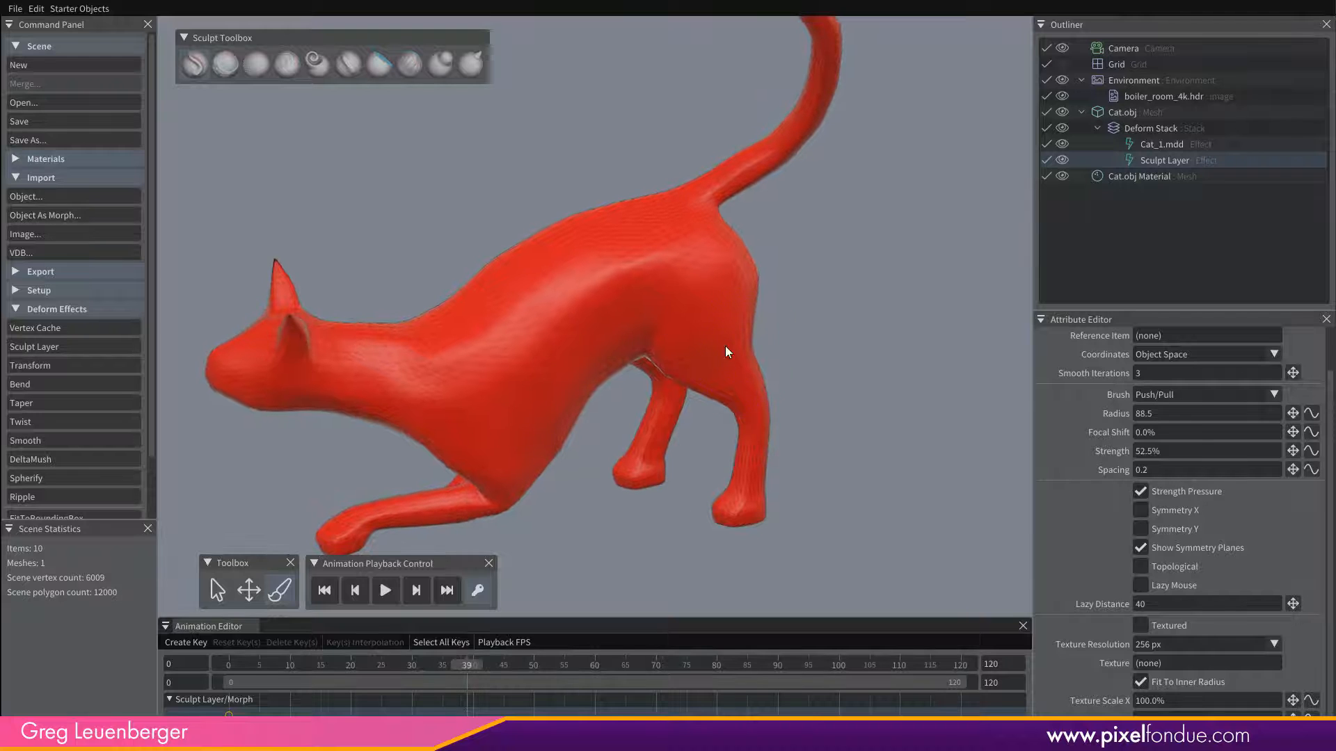
click(1140, 510)
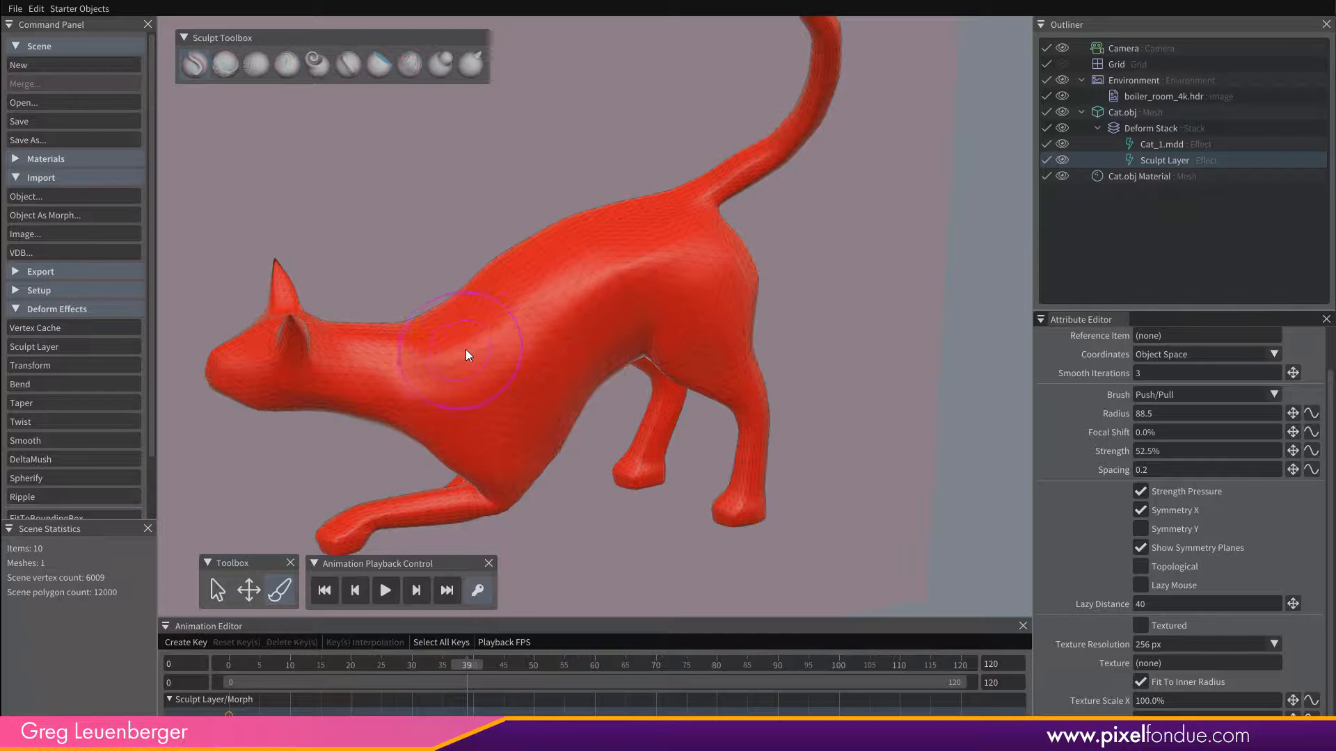
mouse_move(466, 349)
mouse_down()
mouse_move(454, 348)
mouse_move(584, 353)
mouse_move(783, 302)
mouse_move(725, 337)
mouse_move(527, 309)
mouse_up()
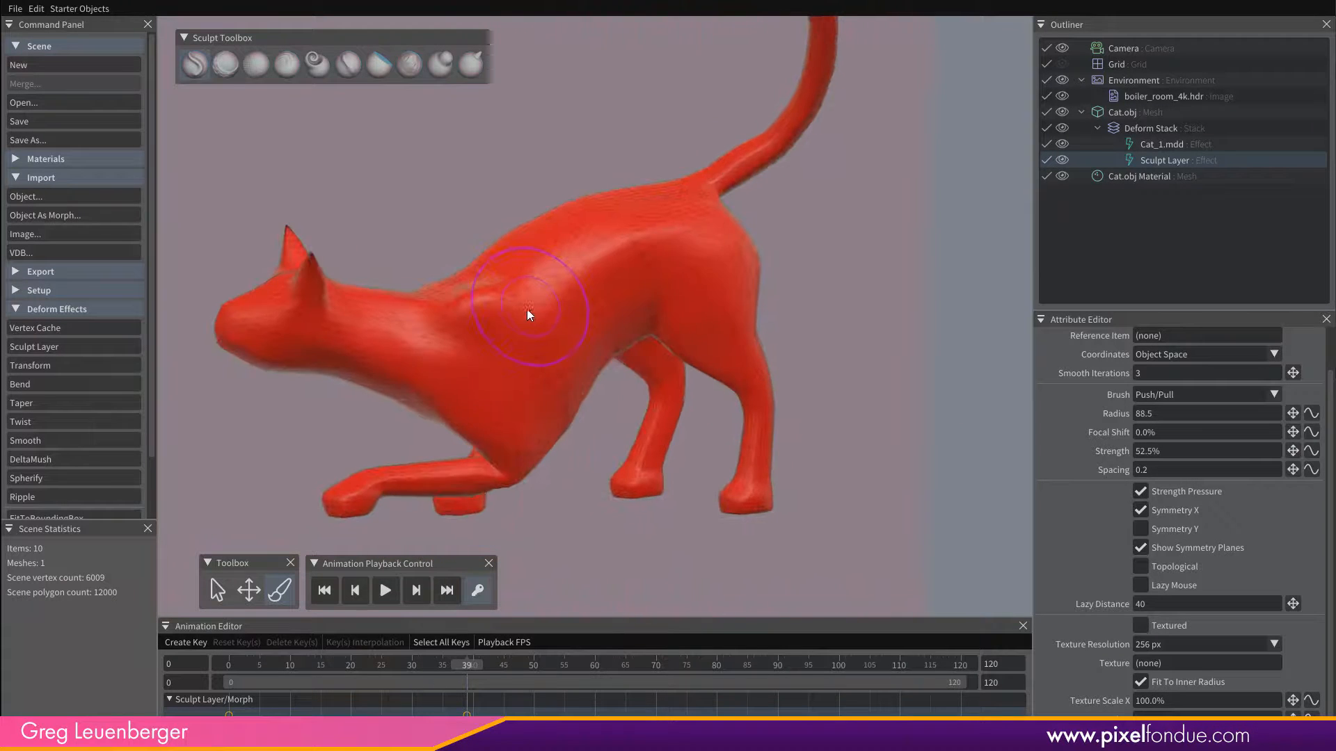
mouse_move(671, 231)
mouse_down()
mouse_move(614, 252)
mouse_move(605, 308)
mouse_up()
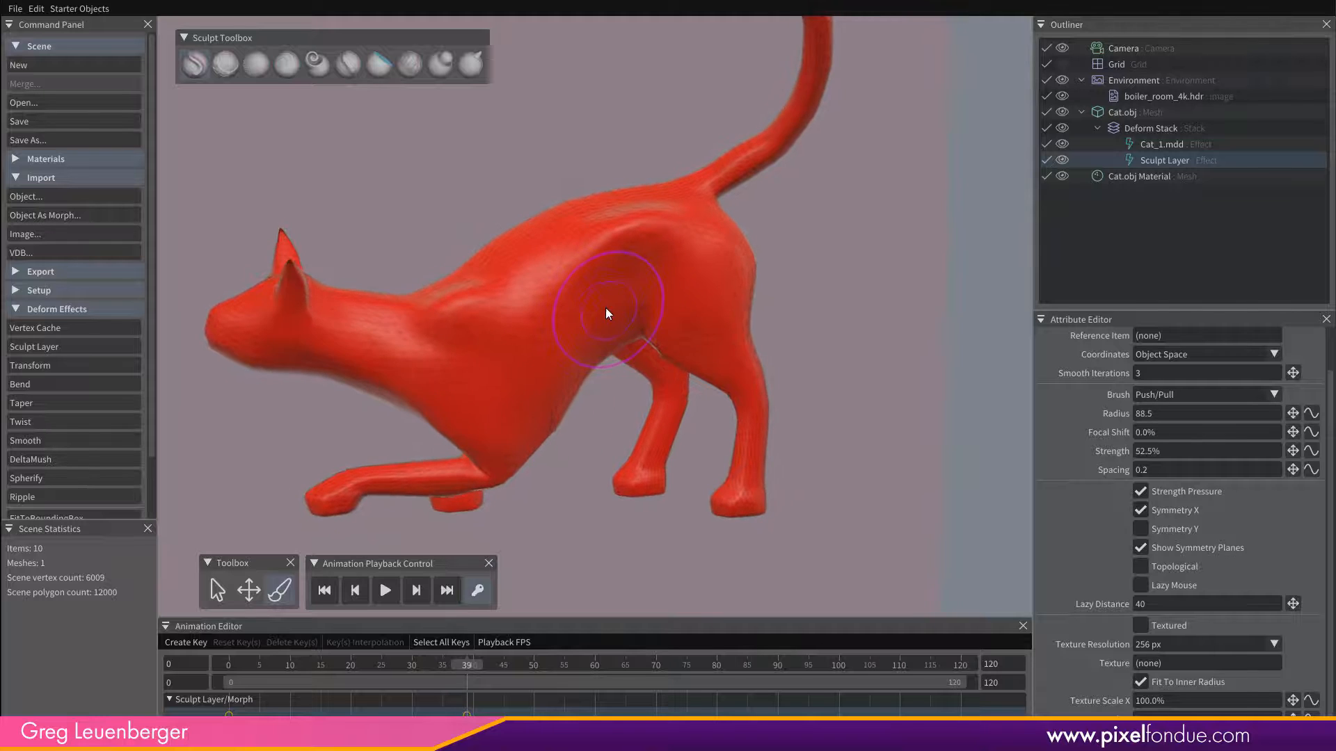
Turn off the Wireframe display for Cat.obj and inspect the sculpted shoulder and hip.
click(1128, 113)
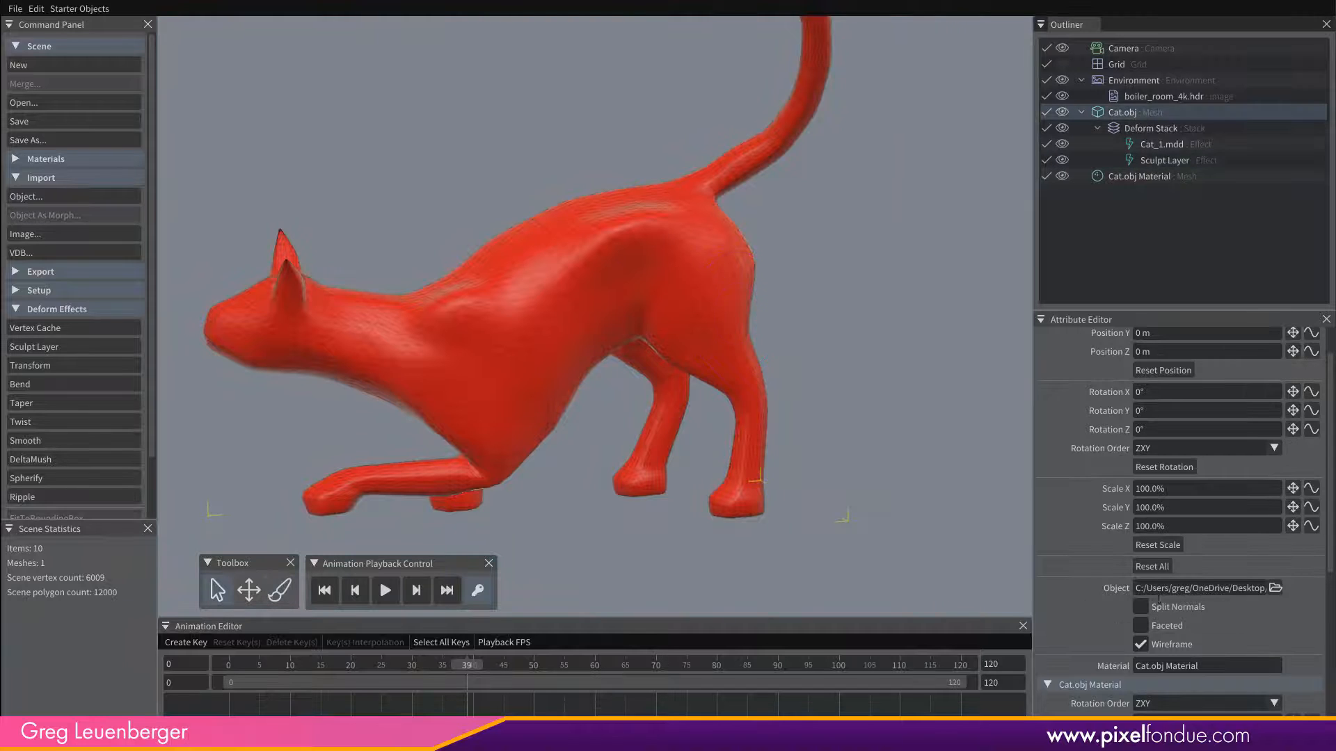
click(1141, 643)
alt+drag(699, 384, 580, 198)
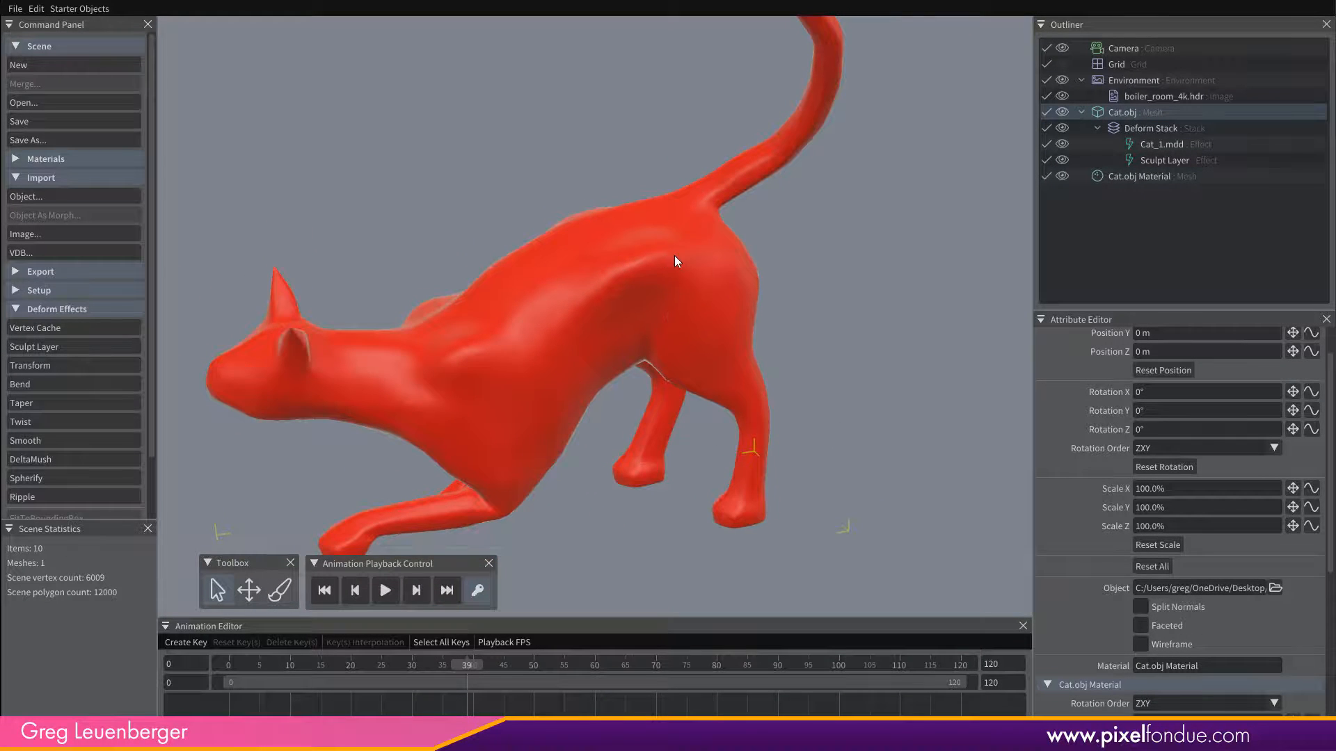
Resume sculpting the hip and rump at frame 39, and refine the shoulder and chest area at frame 34.
click(280, 590)
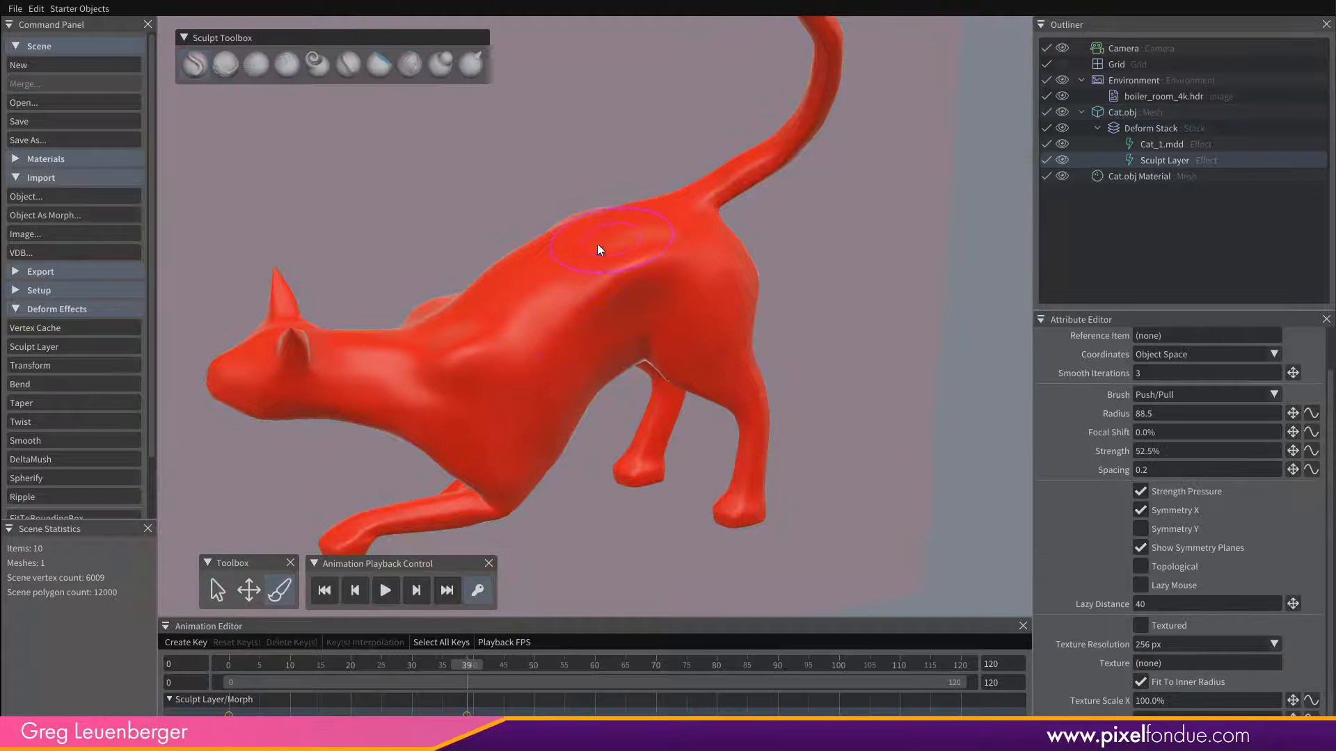
drag(637, 267, 625, 272)
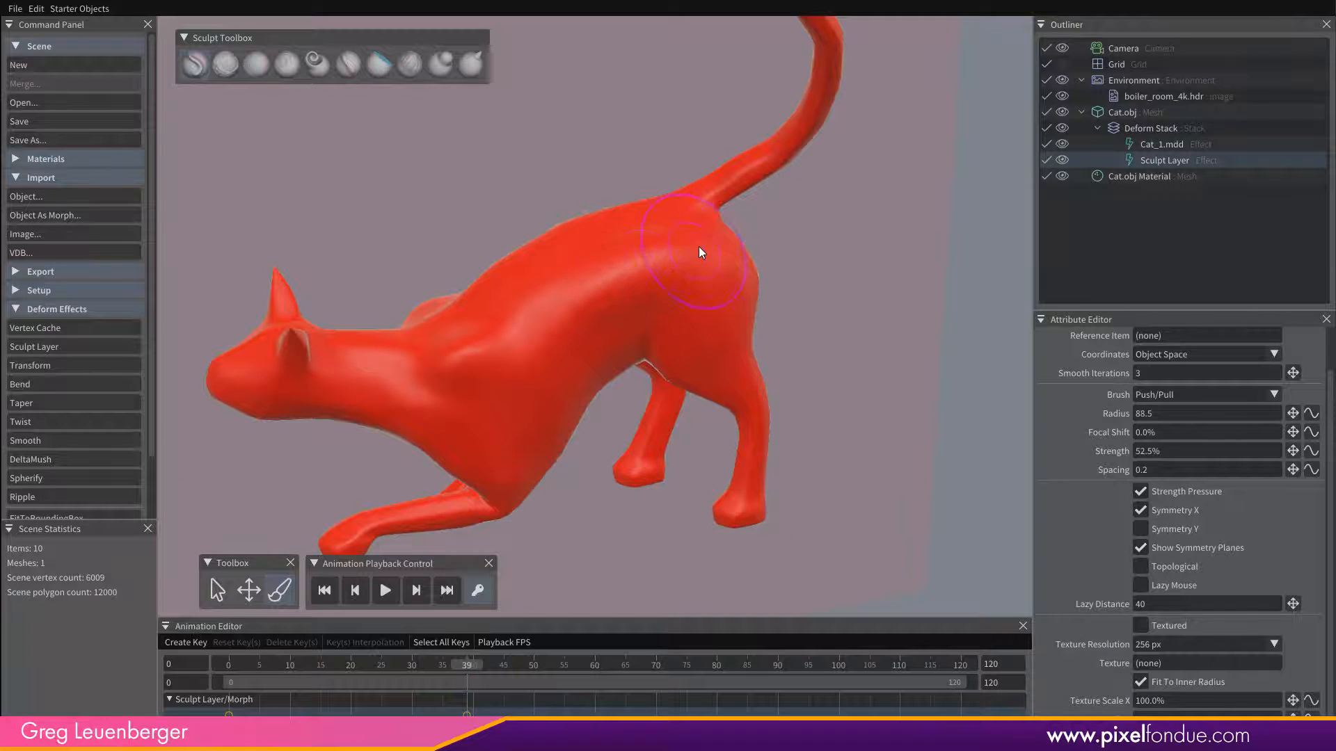
mouse_move(700, 252)
mouse_down()
mouse_move(653, 262)
mouse_move(695, 237)
mouse_move(668, 250)
mouse_move(683, 251)
mouse_up()
mouse_move(703, 299)
middle_down()
mouse_move(596, 219)
mouse_move(773, 266)
mouse_move(876, 251)
mouse_move(729, 233)
middle_up()
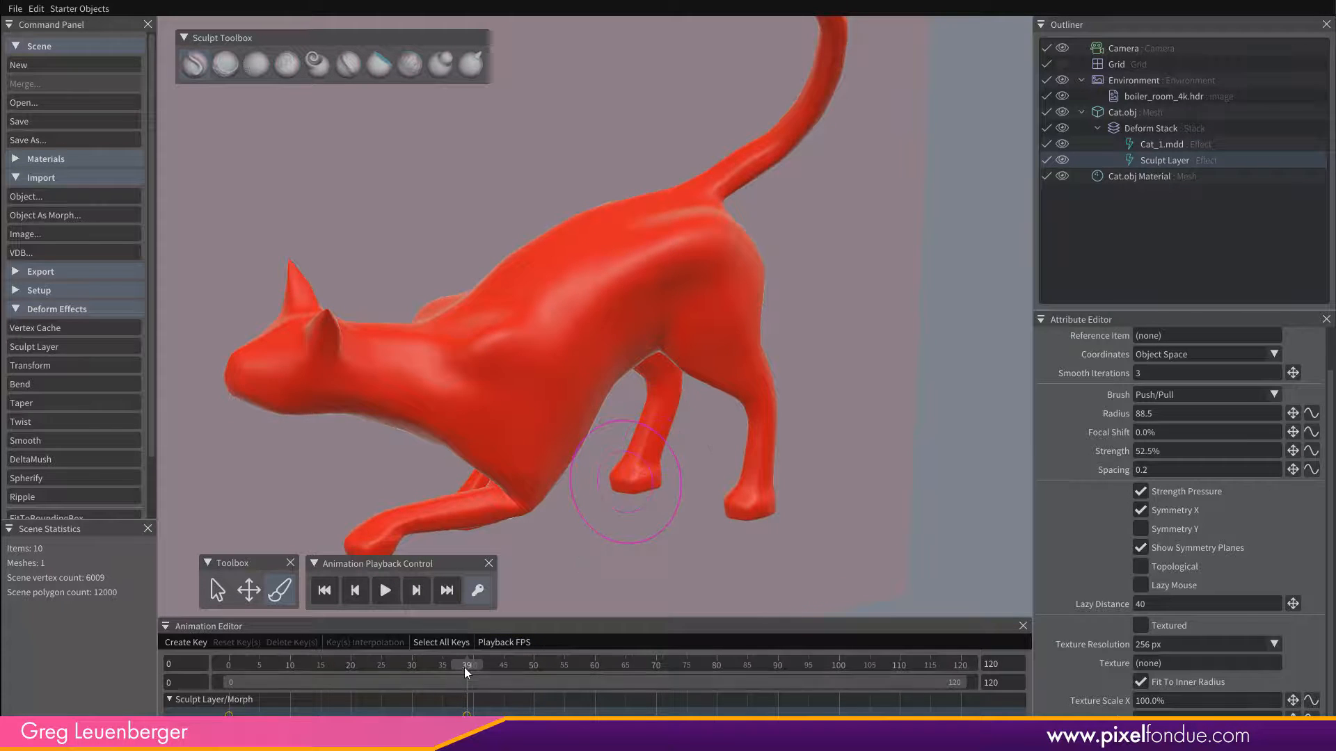
drag(465, 667, 436, 673)
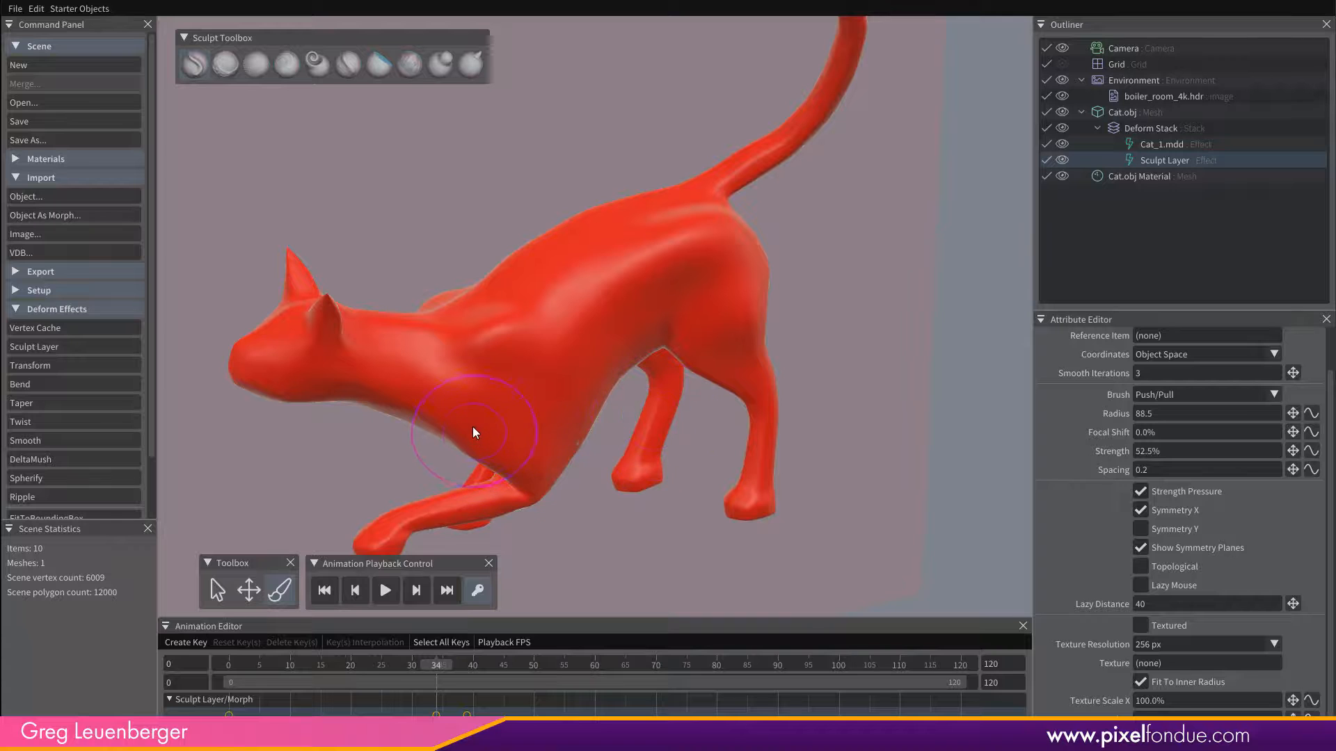
drag(473, 427, 464, 420)
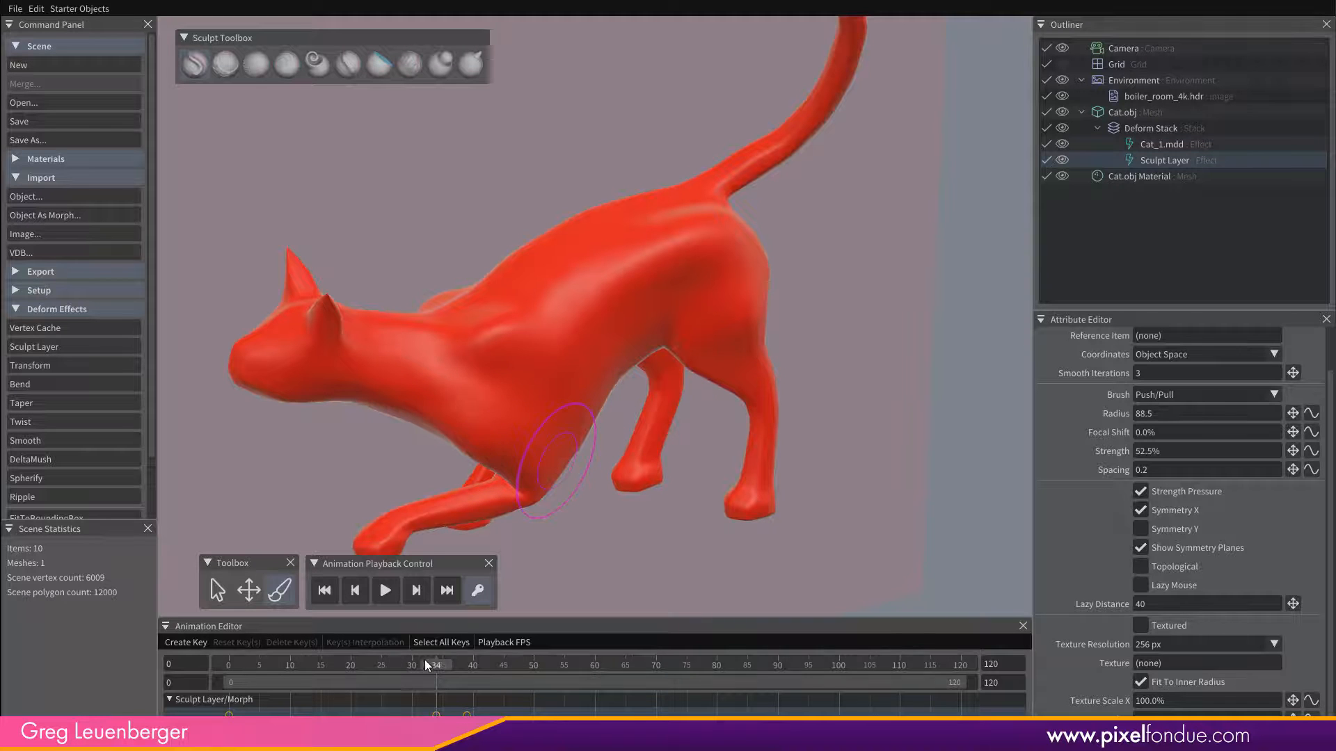
Delete the Sculpt Layer morph key at frame 34.
drag(424, 660, 295, 672)
click(436, 714)
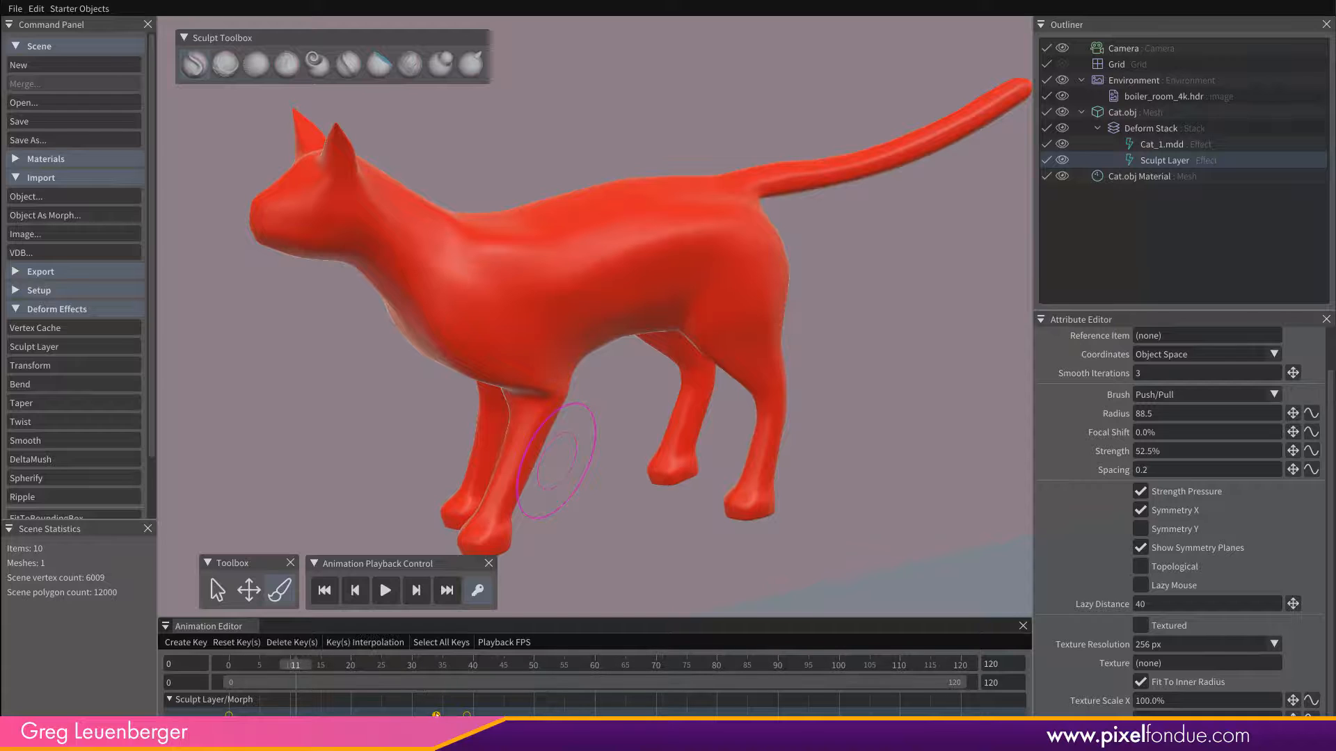
right_click(436, 714)
click(455, 704)
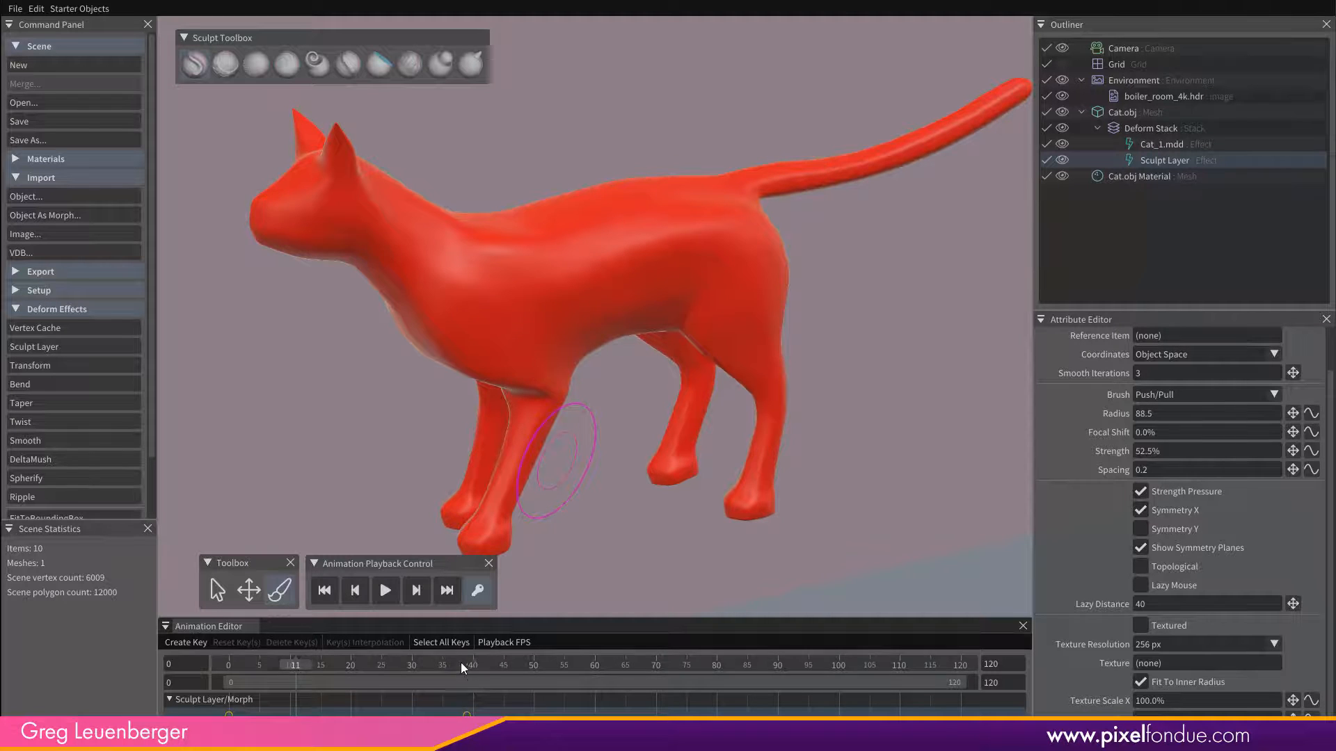
Go to frame 39, reduce the Push/Pull brush radius to 46.5 and sculpt muscle forms along the cat's neck.
drag(460, 663, 466, 662)
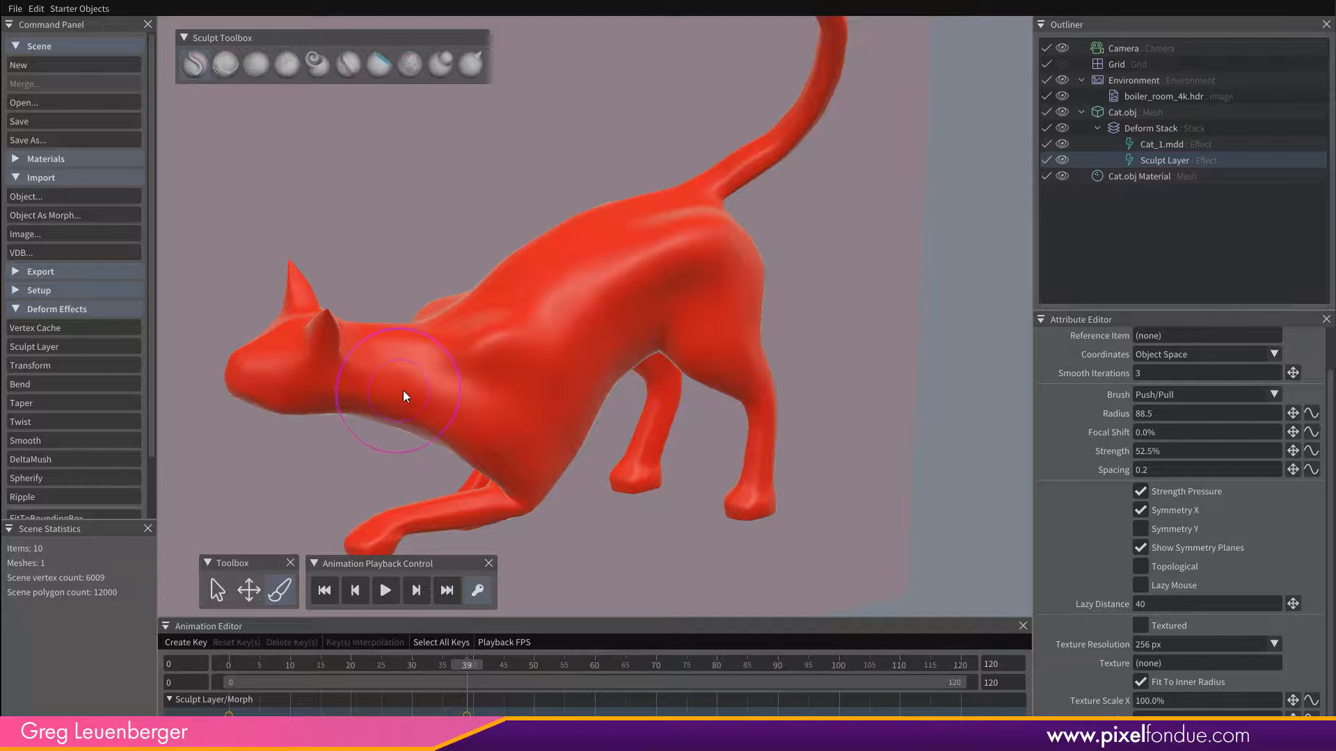
mouse_move(403, 391)
alt+mouse_down()
mouse_move(384, 392)
mouse_move(404, 387)
alt+mouse_up()
right_drag(402, 386, 374, 395)
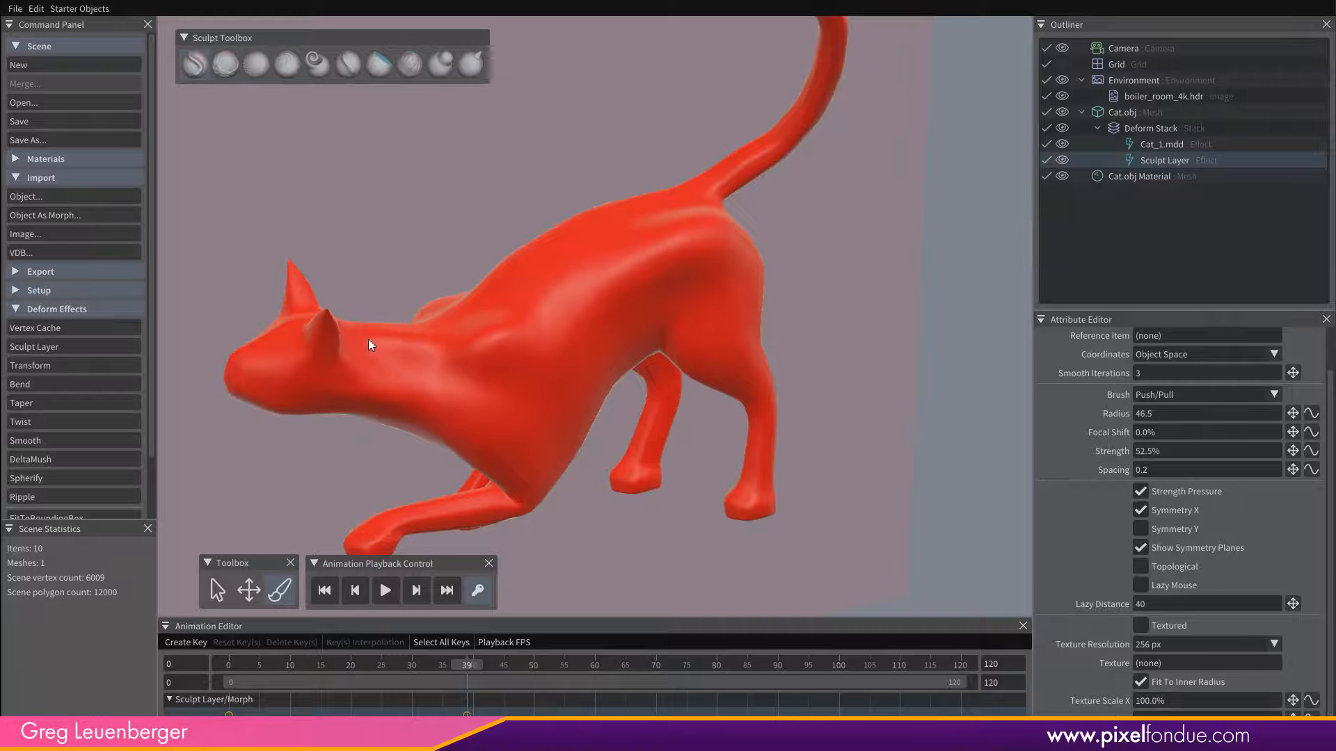
Move to frame 87 and sculpt a raised shoulder-blade form on the cat with the Push/Pull brush.
drag(469, 666, 759, 696)
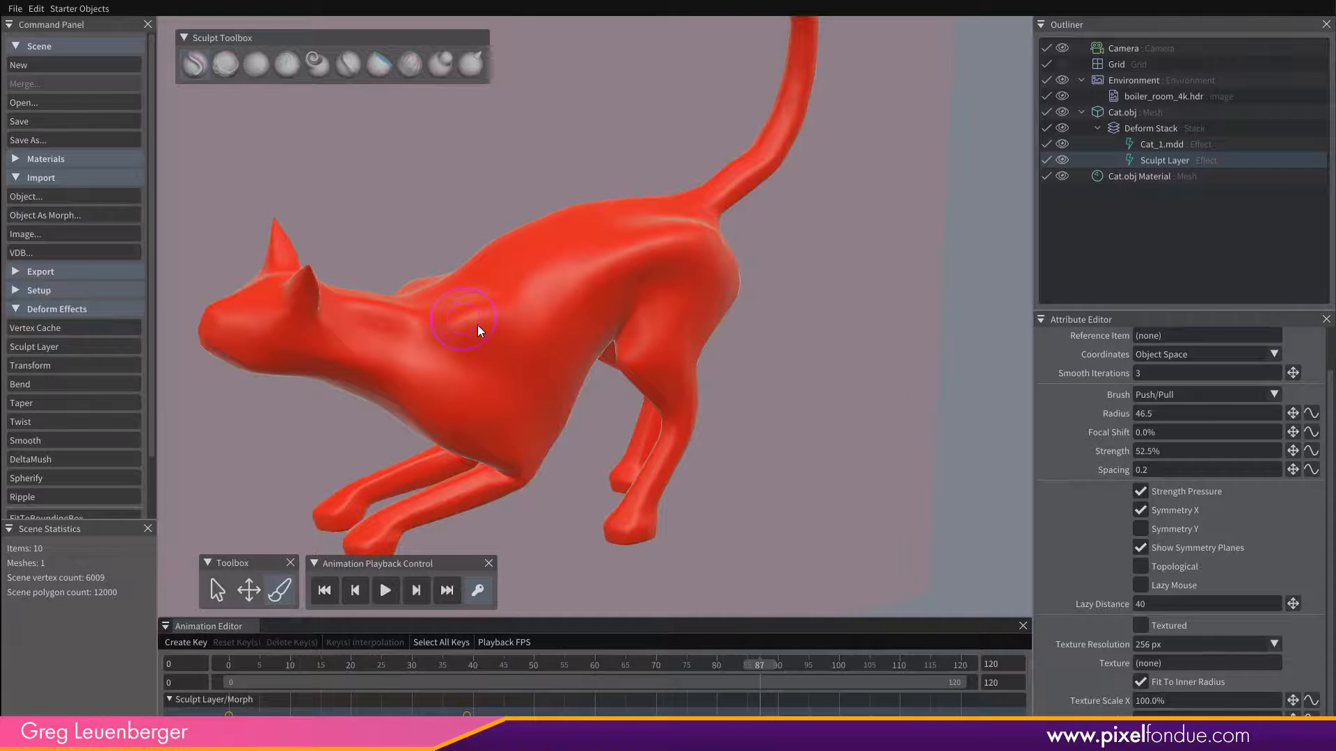
drag(504, 319, 509, 324)
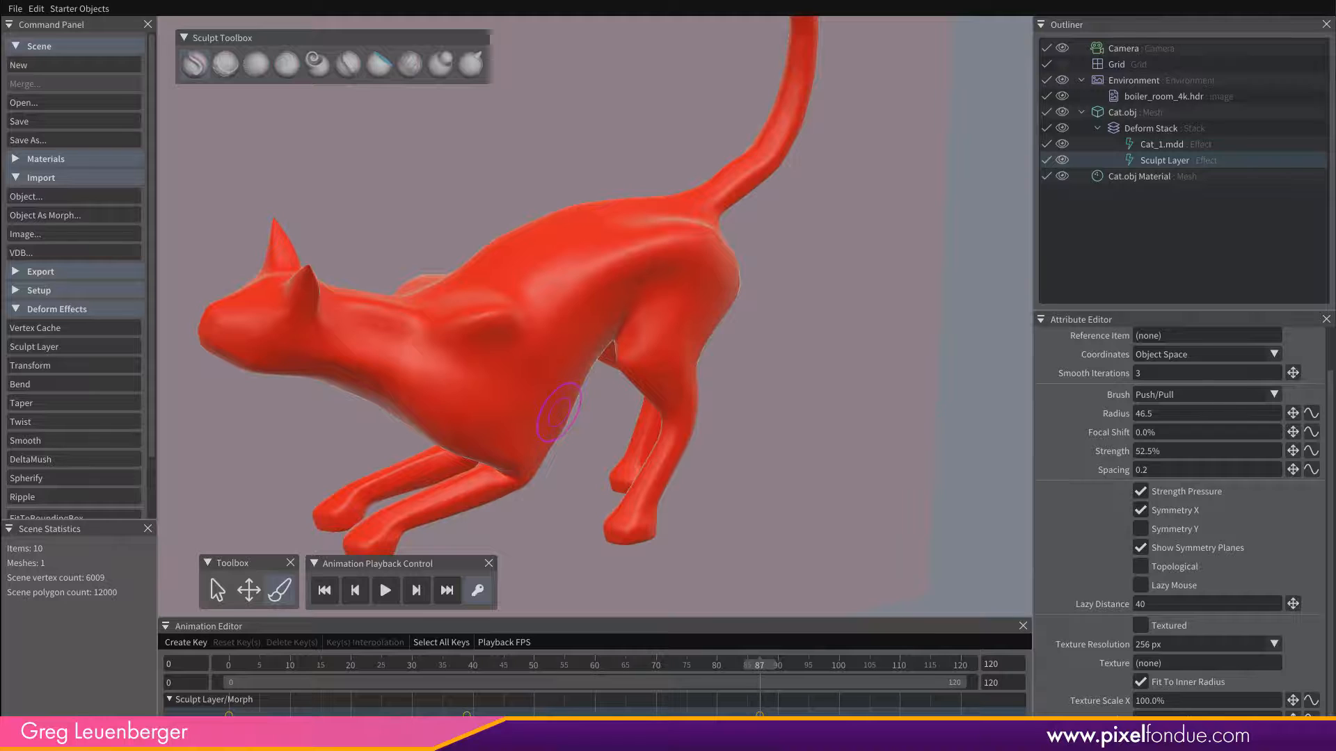
right_click(754, 721)
click(792, 672)
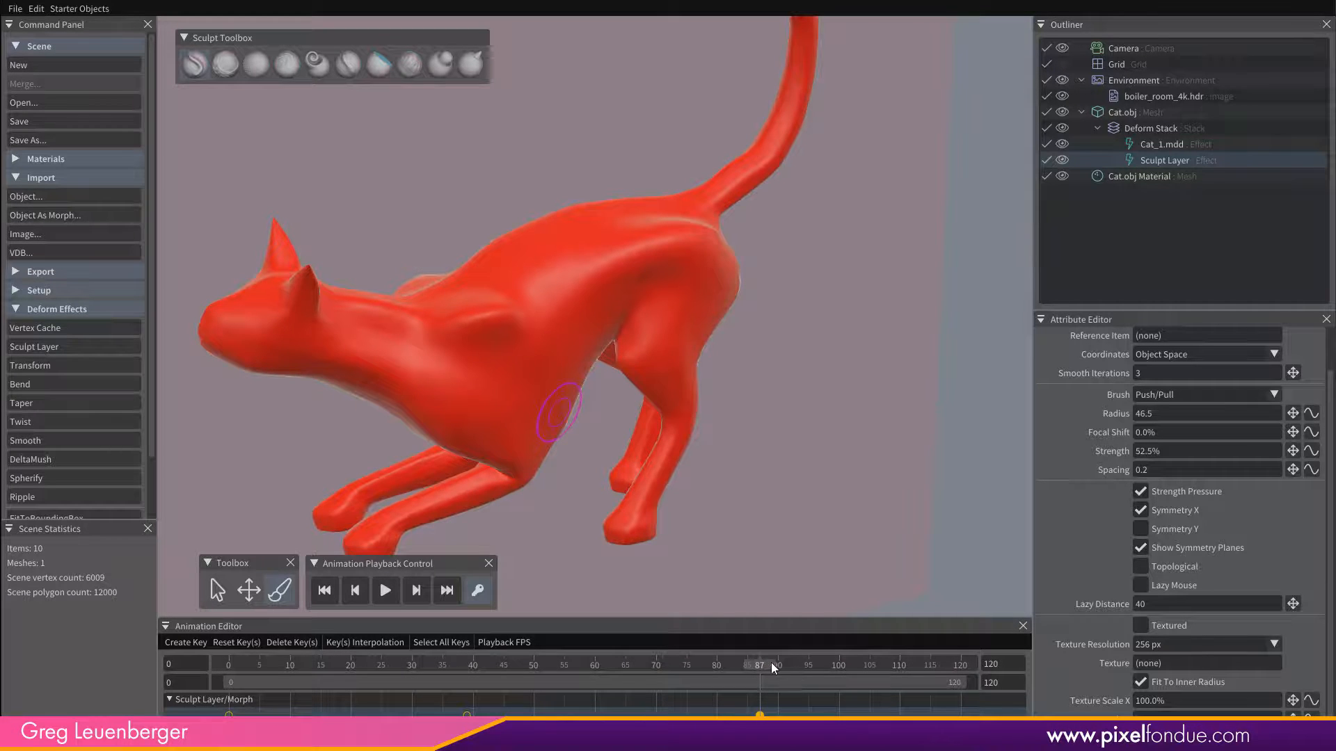
Go to frame 120 and examine the key options for the Sculpt Layer morph key at frame 0.
drag(771, 662, 959, 670)
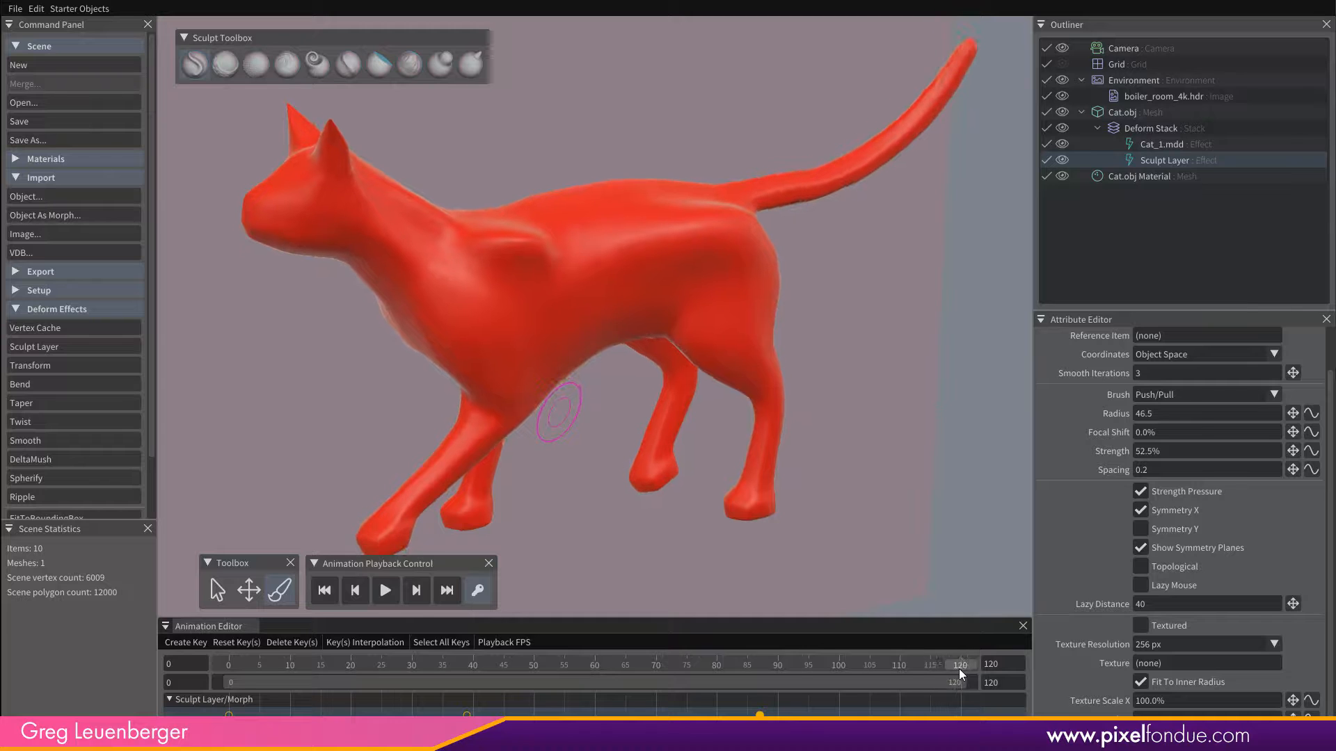
right_click(228, 715)
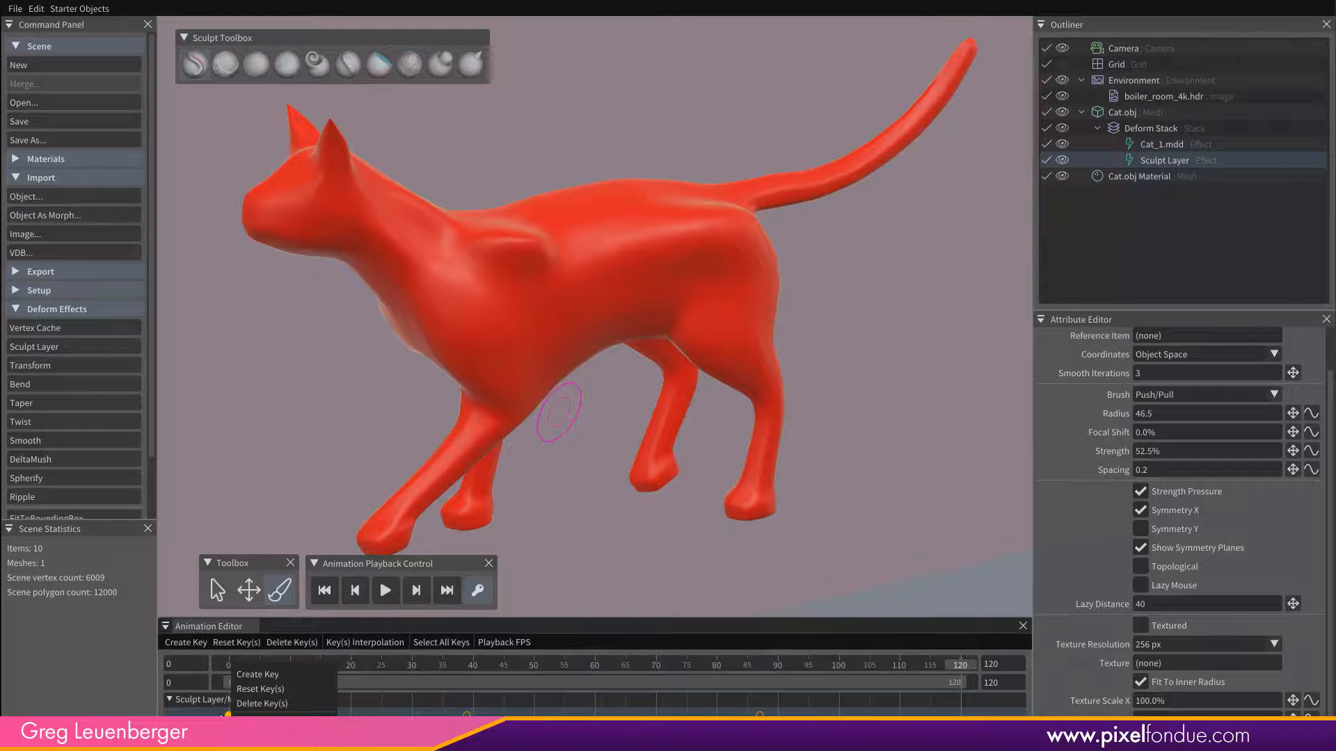
click(737, 671)
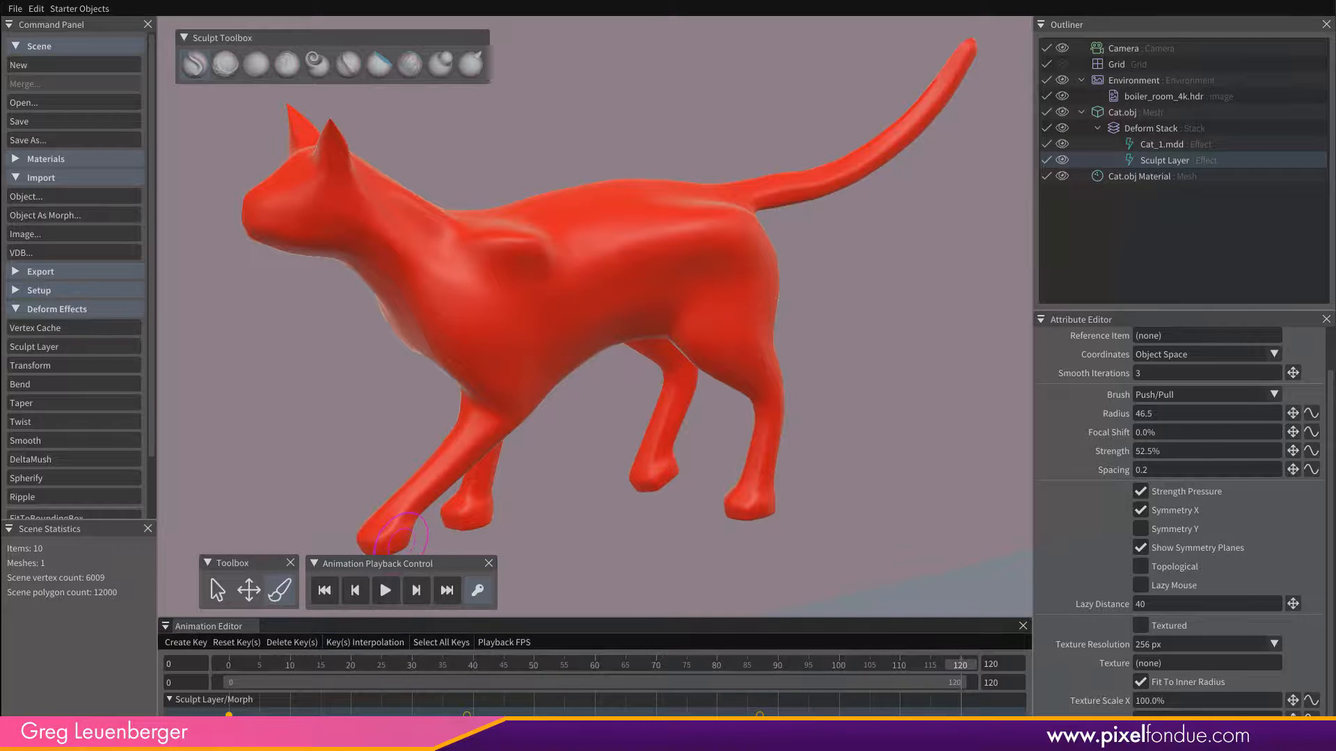
right_click(227, 666)
mouse_move(355, 708)
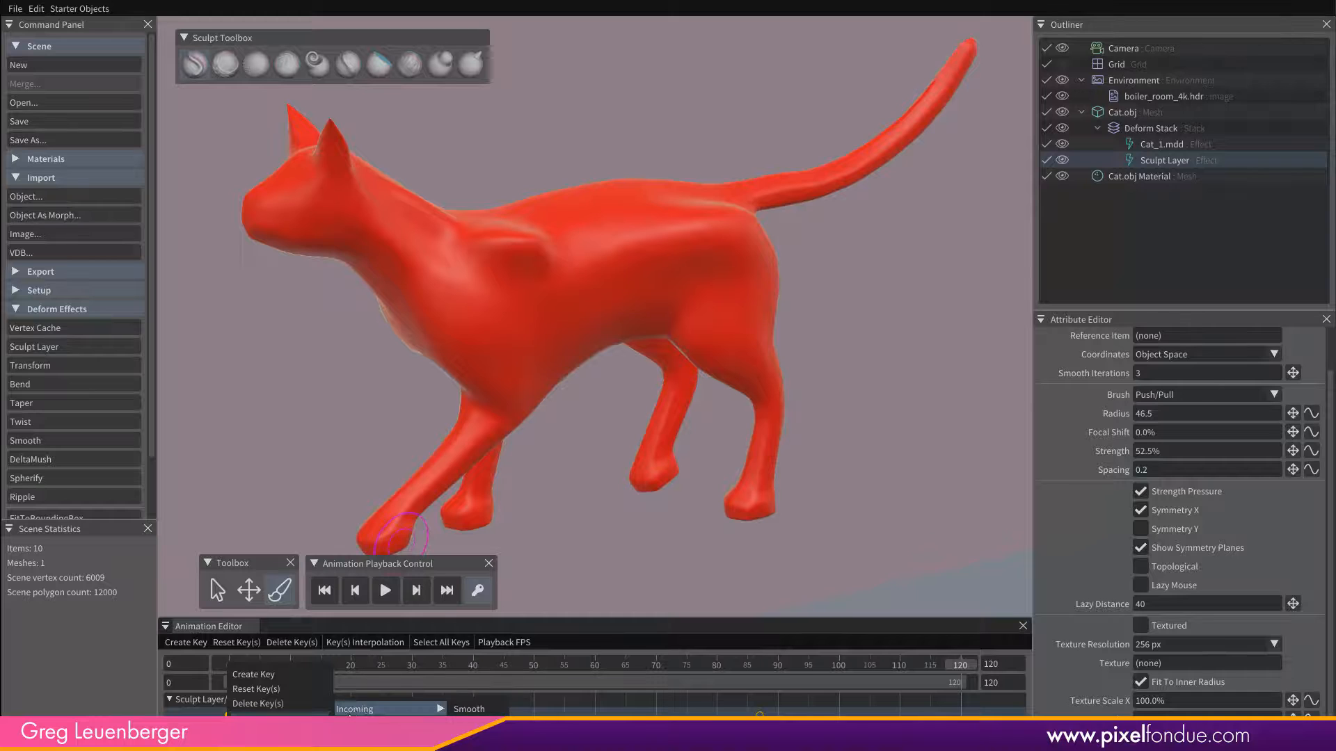
click(419, 621)
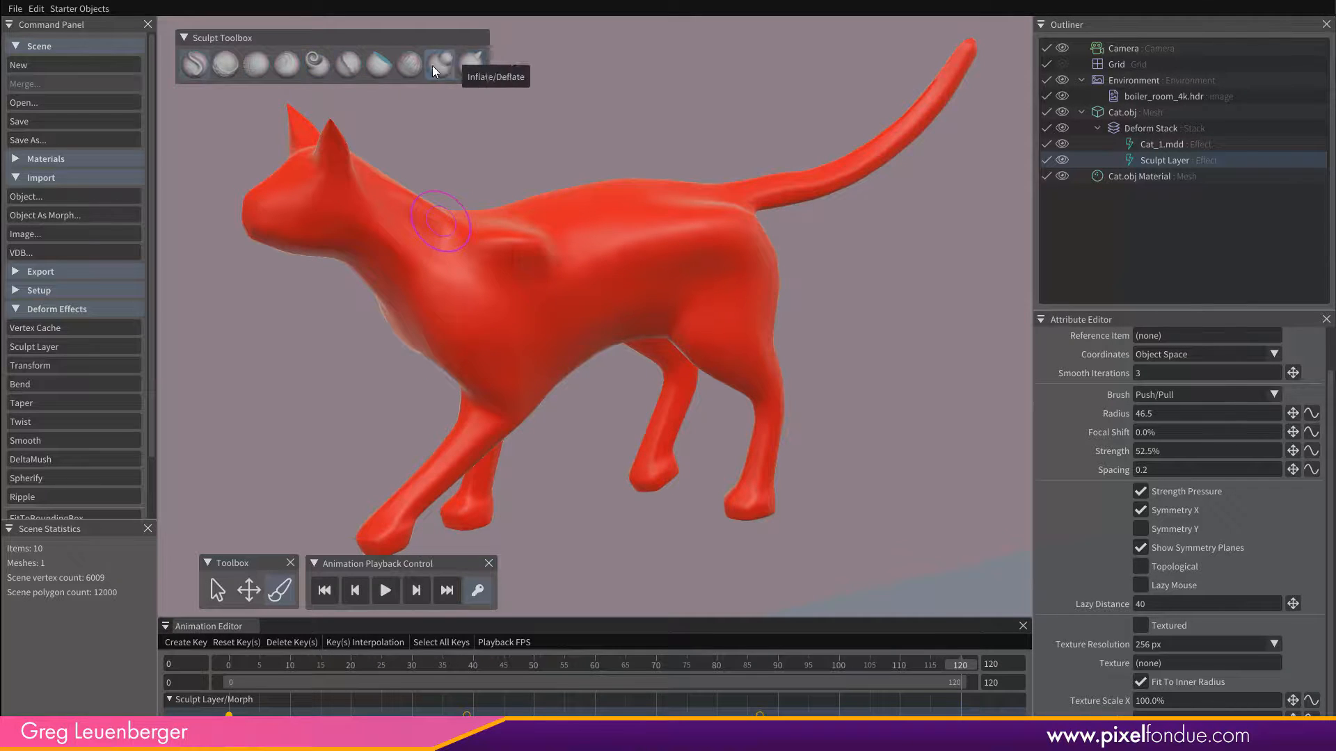
Erase the sculpted shoulder and body forms at frame 120 using the Restore brush with a radius of 126.5.
click(225, 66)
mouse_move(509, 255)
ctrl+alt+mouse_down()
mouse_move(539, 239)
mouse_move(511, 250)
ctrl+alt+mouse_up()
right_drag(513, 244, 631, 207)
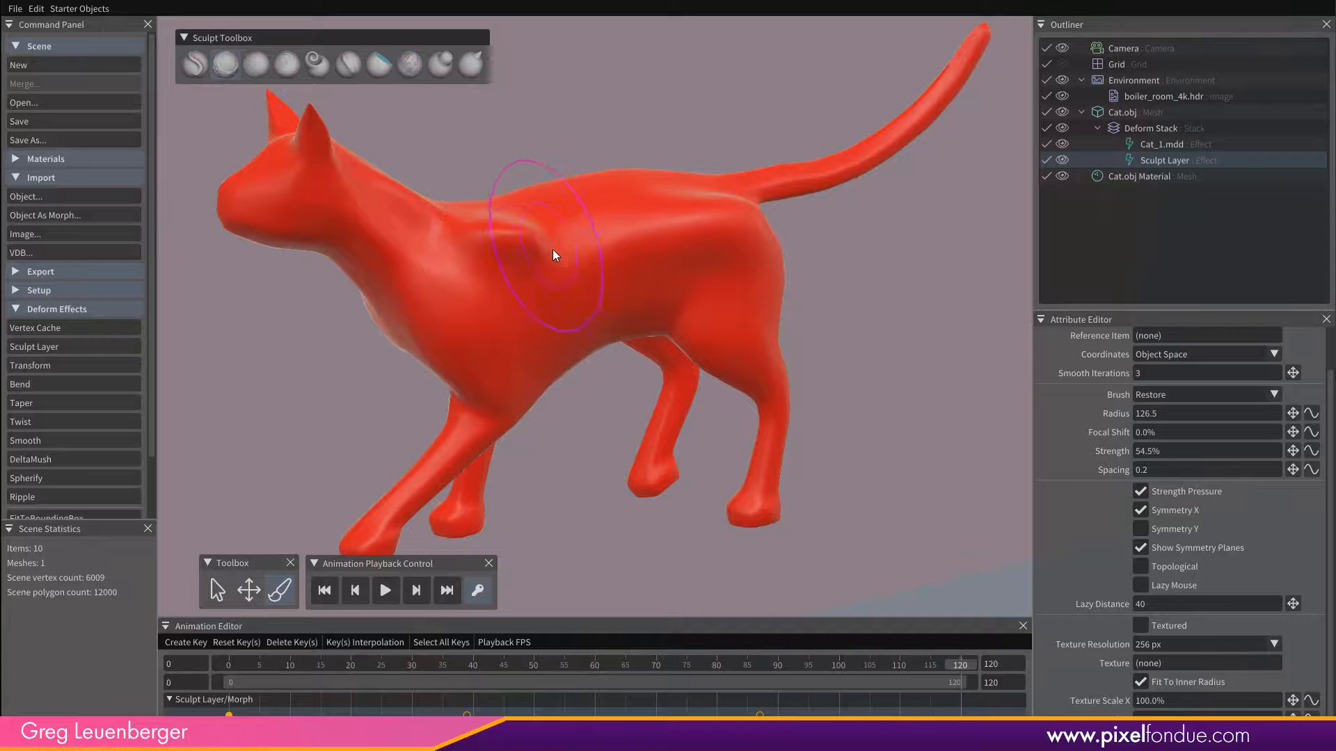
mouse_move(552, 249)
alt+mouse_down()
mouse_move(562, 282)
mouse_move(485, 285)
alt+mouse_up()
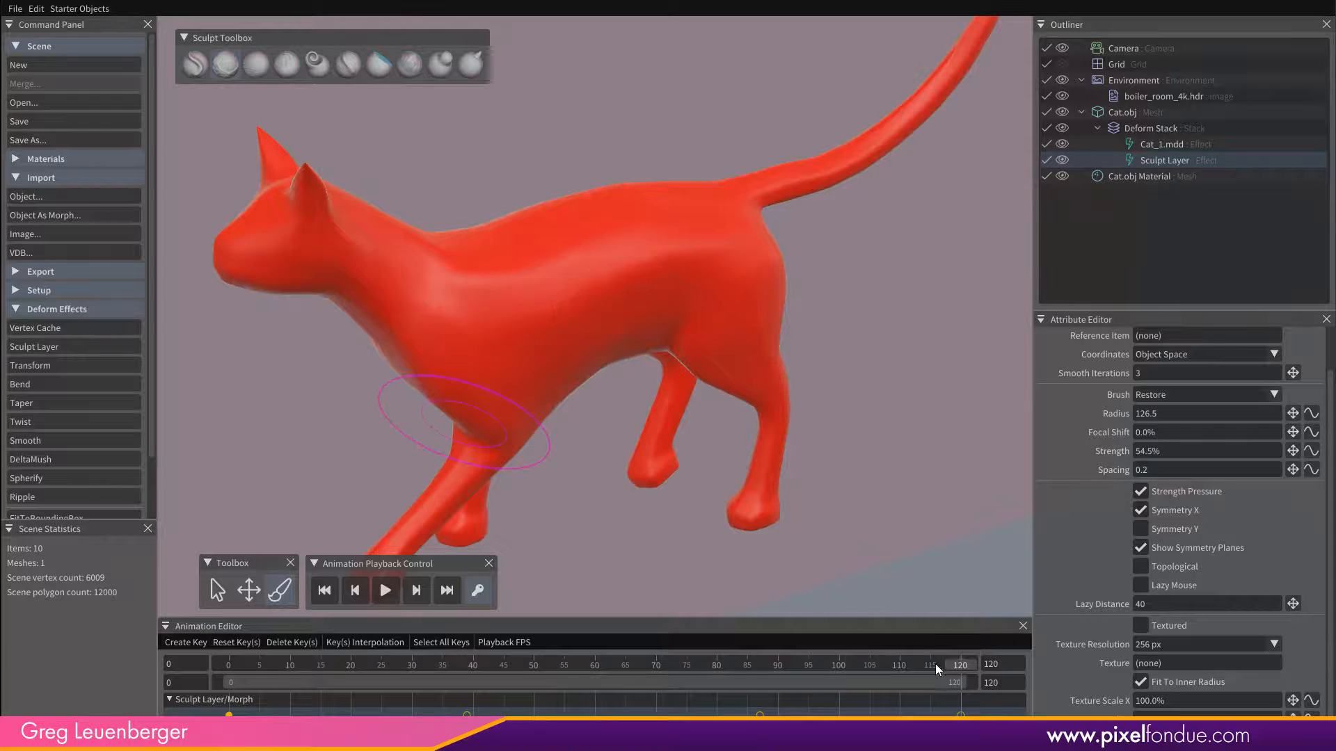
Scrub the animation between frames 120 and 0 to review how the keyed sculpt corrections blend.
drag(958, 665, 207, 691)
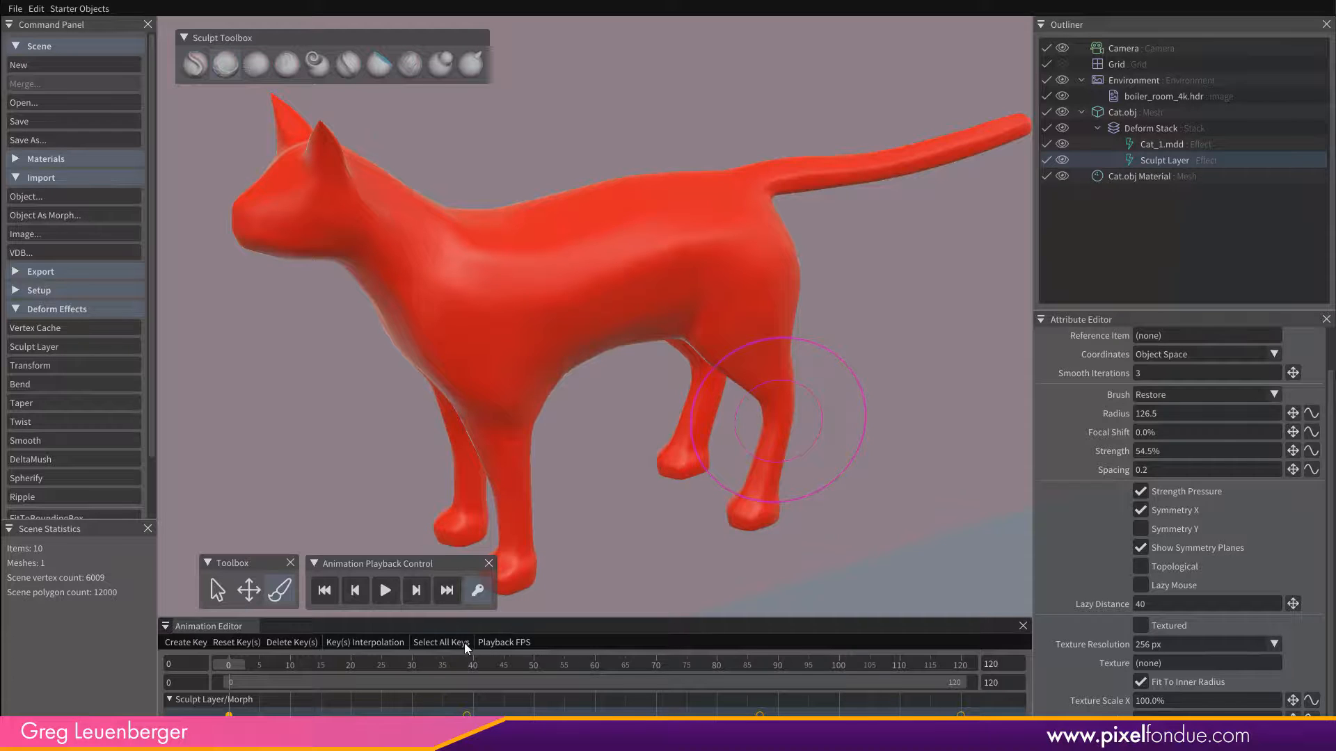
drag(228, 667, 118, 701)
middle_drag(615, 411, 585, 440)
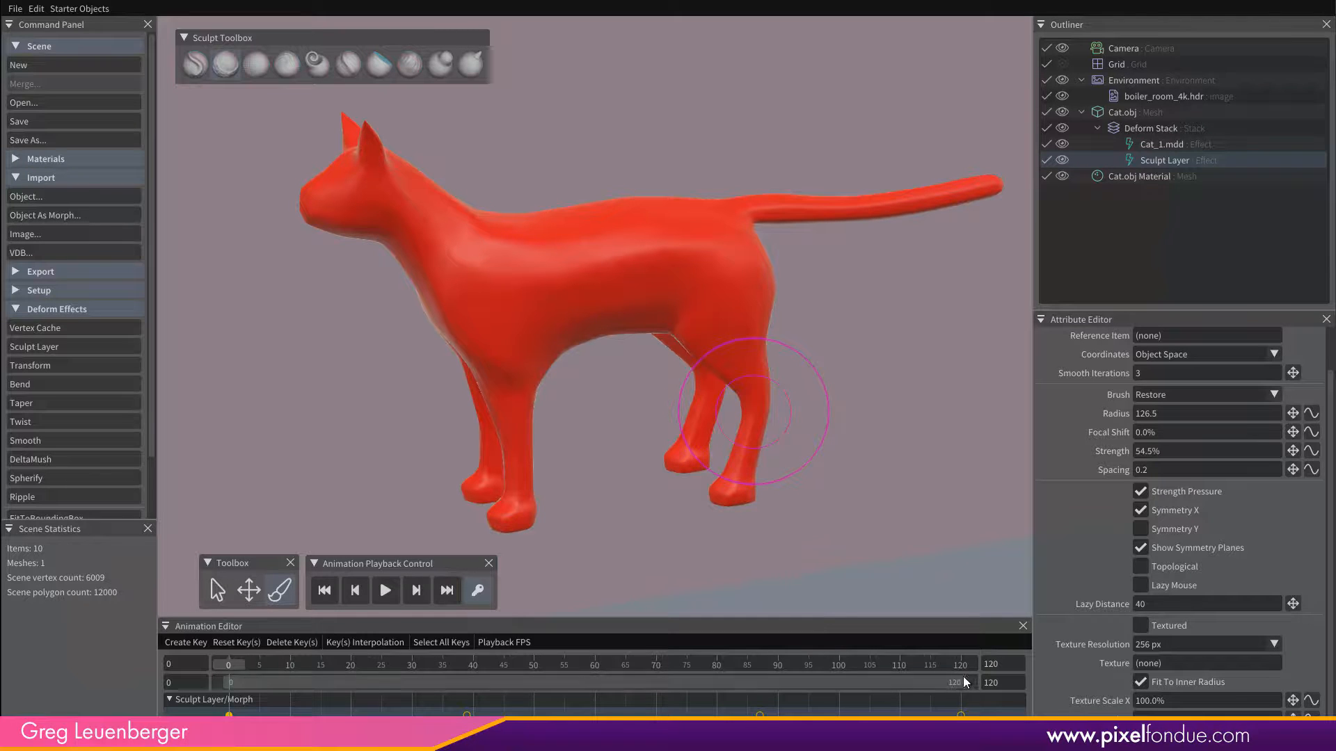
drag(966, 663, 227, 685)
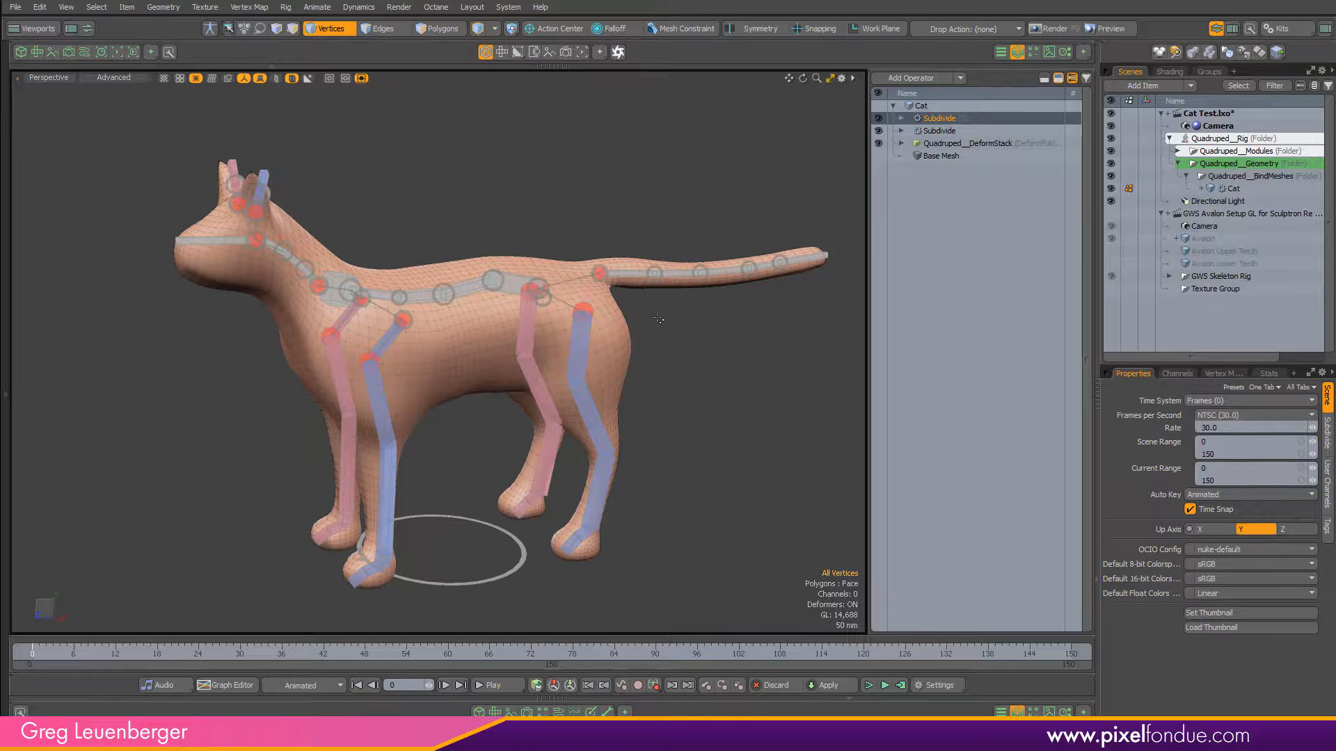
Switch to Modo, enter item selection and select the joints along the cat's tail in the Quadruped rig.
key(5)
click(640, 274)
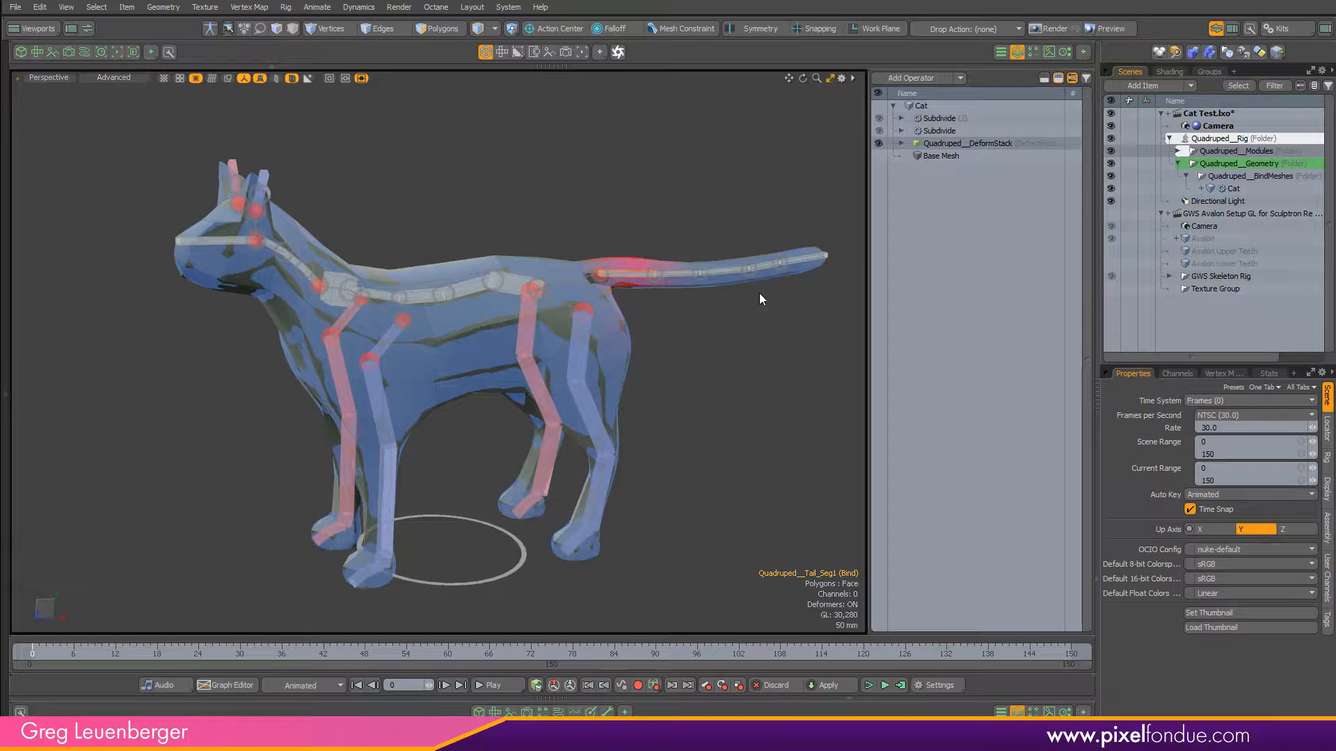
mouse_move(703, 273)
alt+mouse_down()
mouse_move(766, 236)
mouse_move(689, 278)
alt+mouse_up()
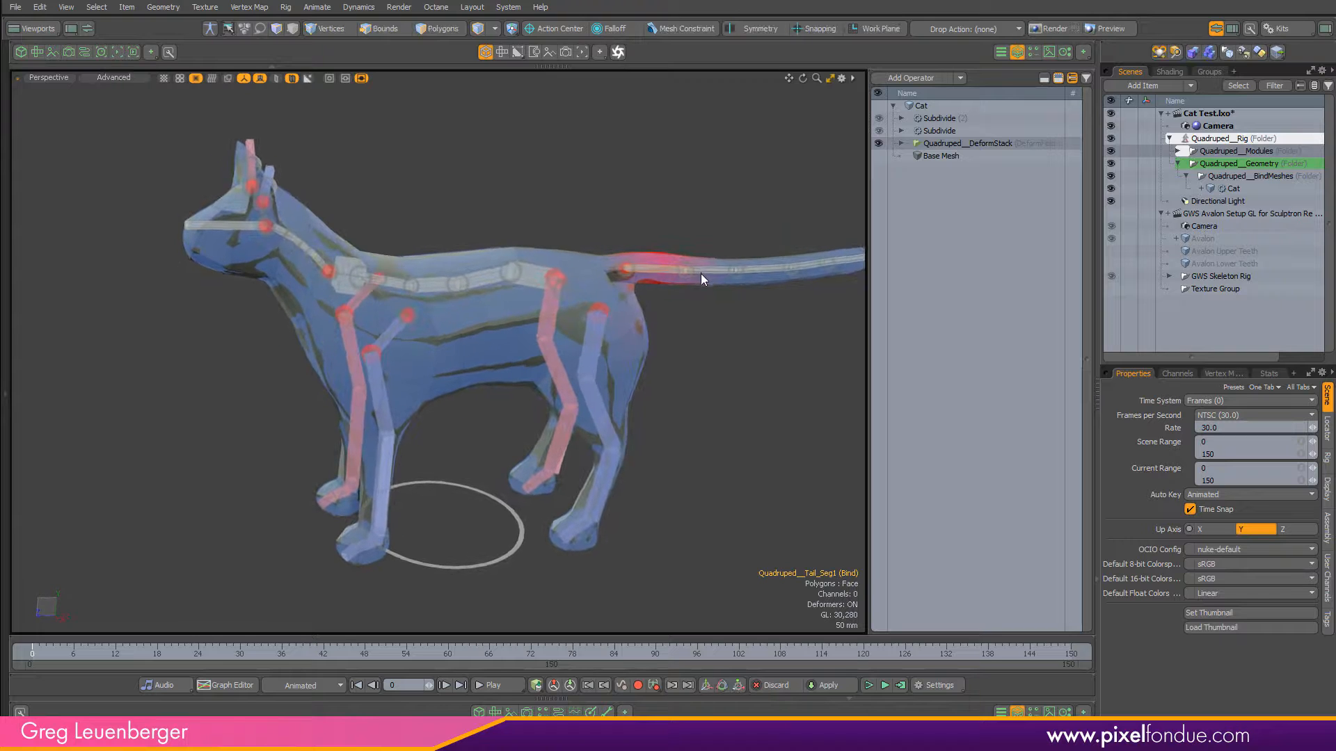
shift+click(700, 273)
shift+click(772, 274)
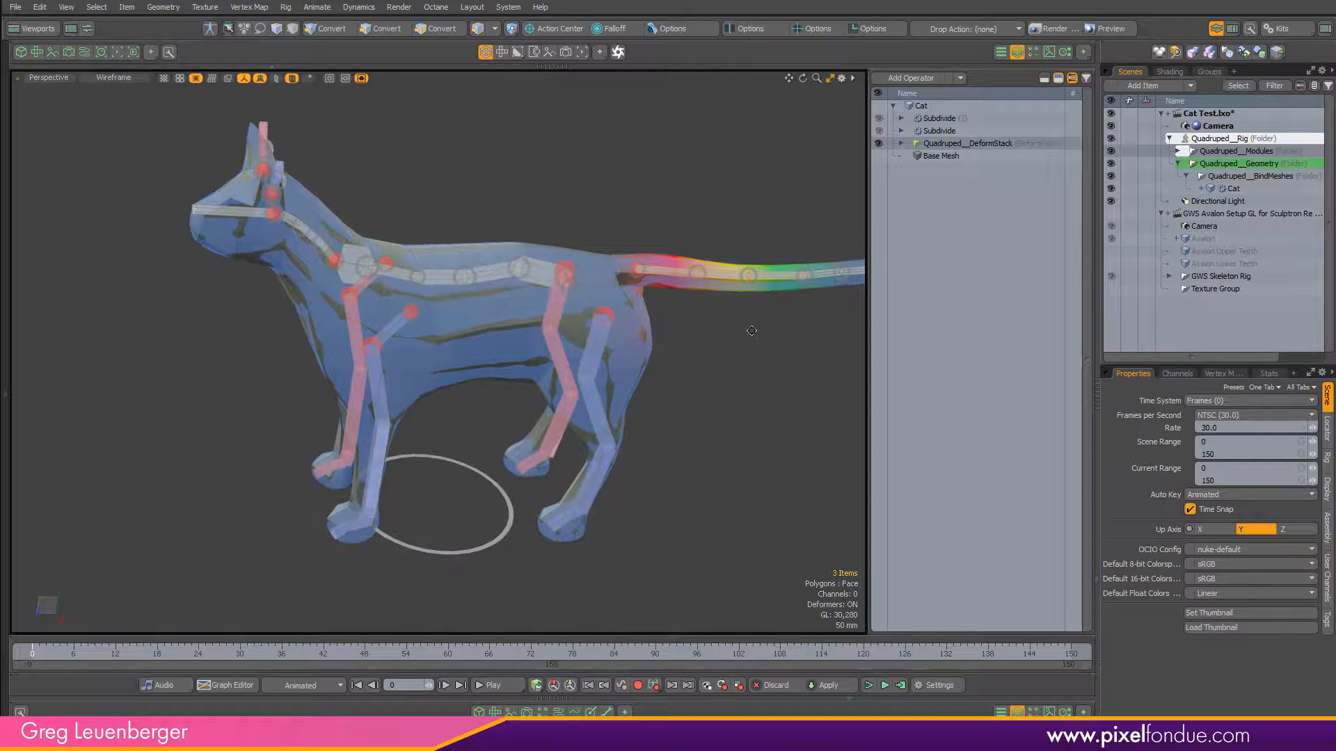
alt+drag(752, 338, 587, 397)
scroll(690, 316, up, 4)
shift+click(698, 294)
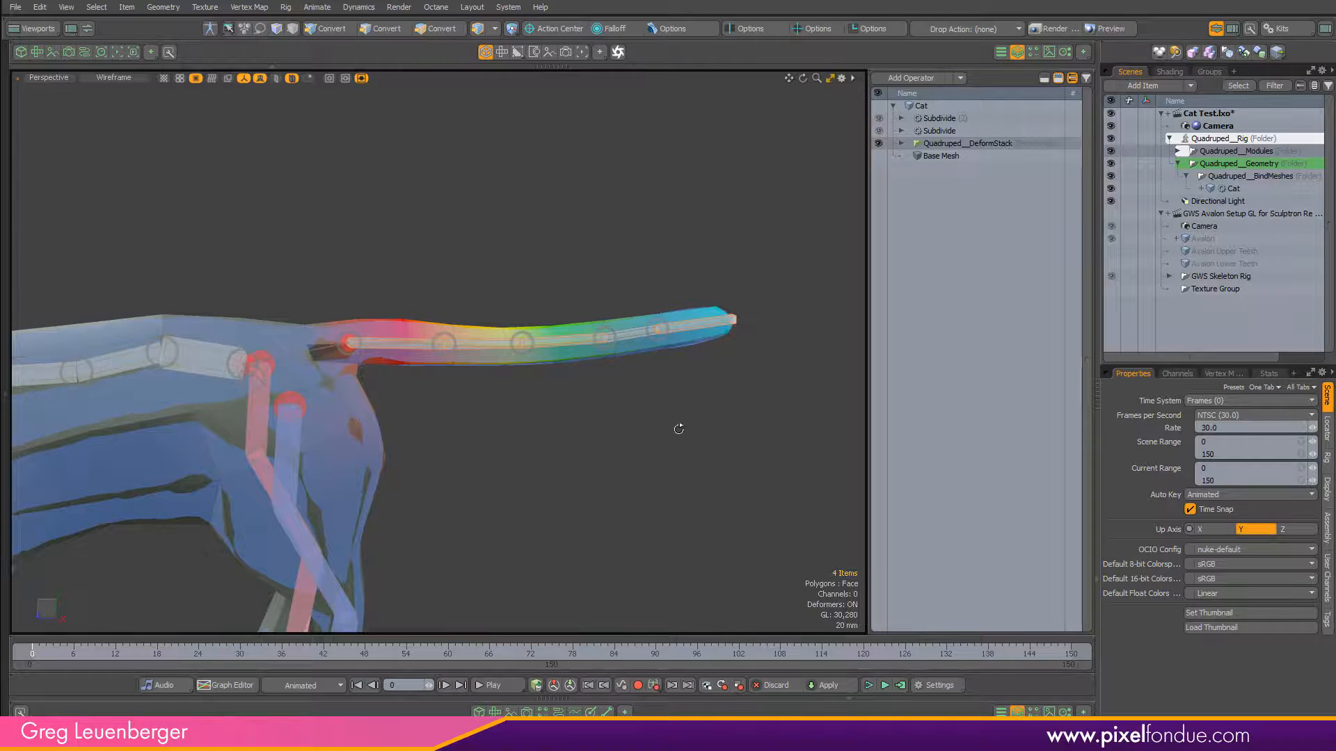
mouse_move(680, 429)
ctrl+alt+mouse_down()
mouse_move(621, 413)
mouse_move(674, 321)
mouse_move(625, 334)
ctrl+alt+mouse_up()
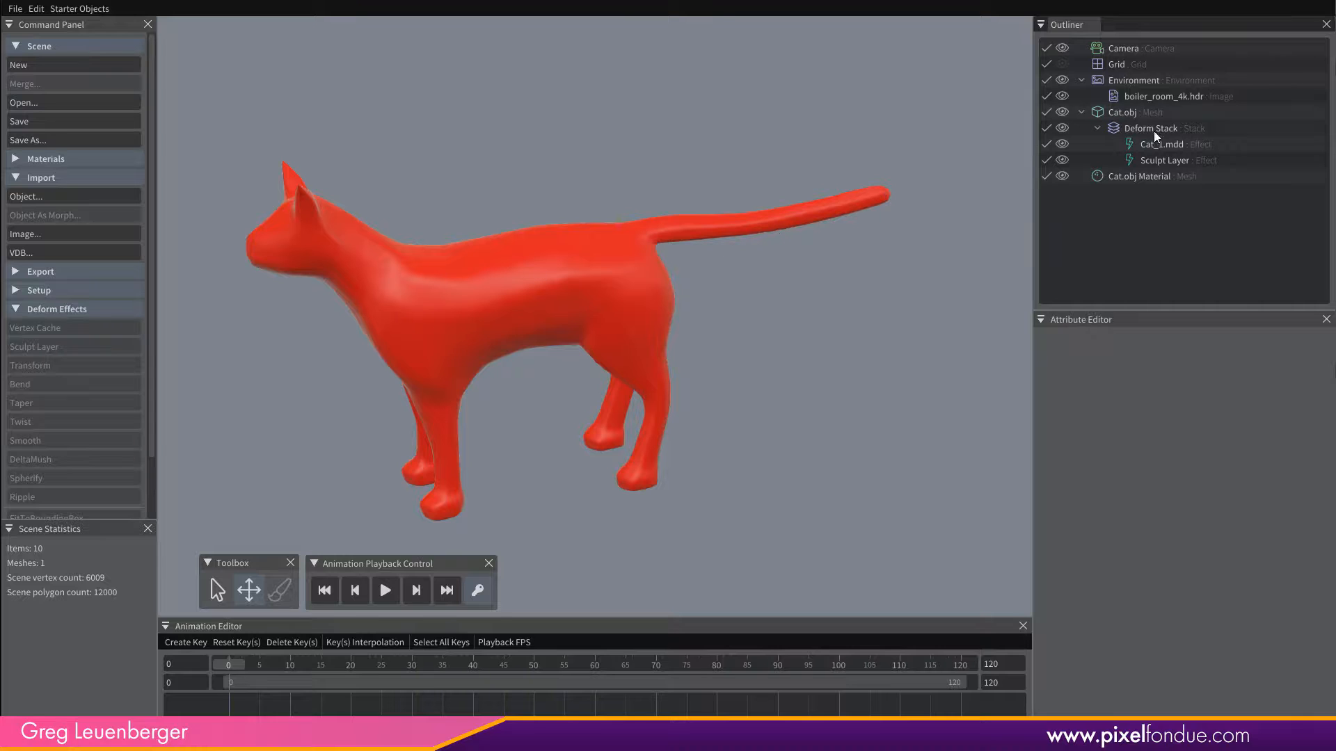
In Sculptron, add a Bend effect to Cat.obj and move it above Cat_1.mdd in the Deform Stack.
click(1129, 116)
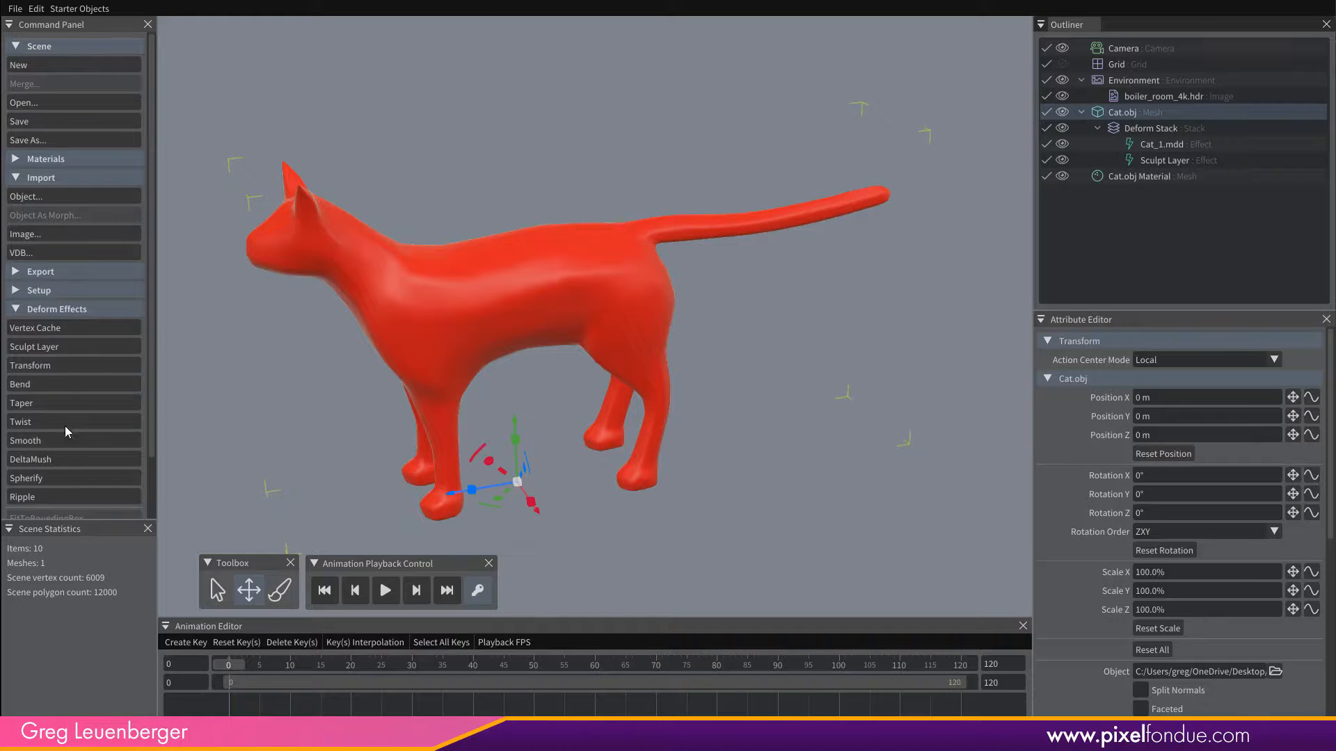
click(33, 385)
click(1047, 439)
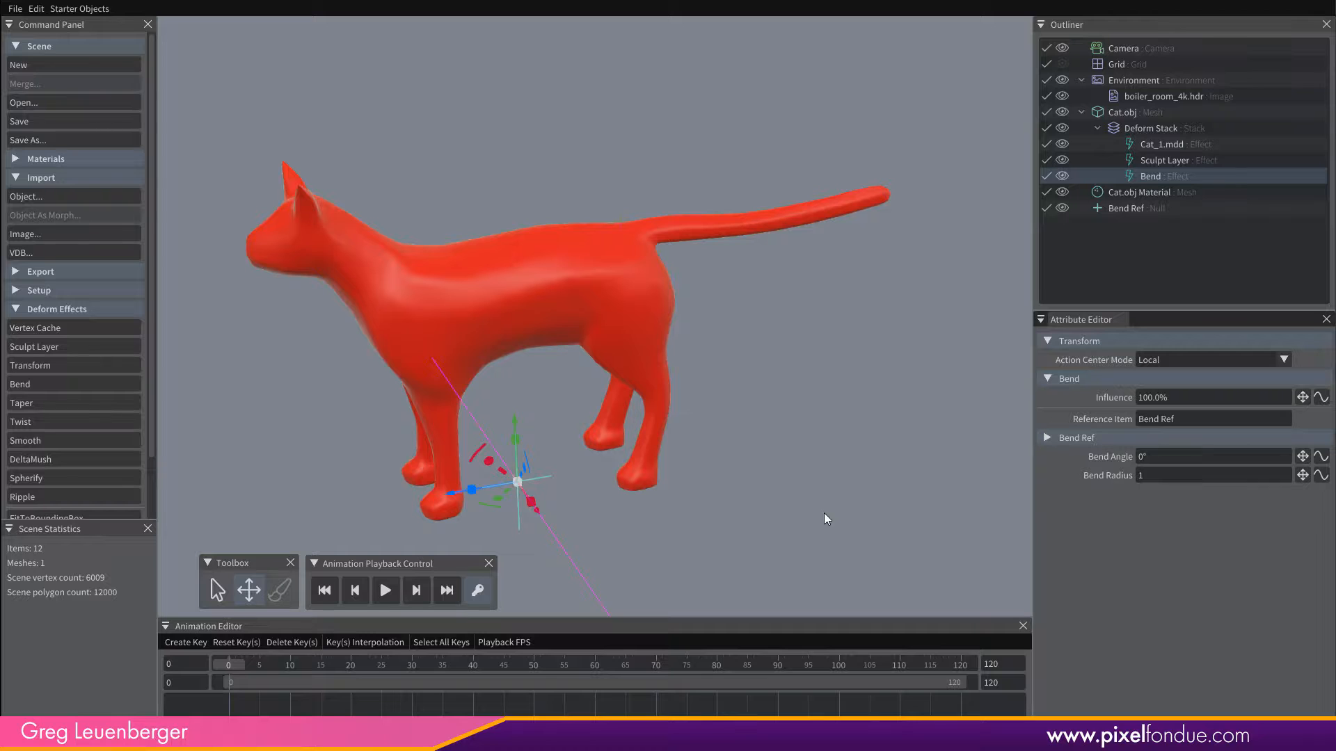
middle_drag(966, 462, 741, 470)
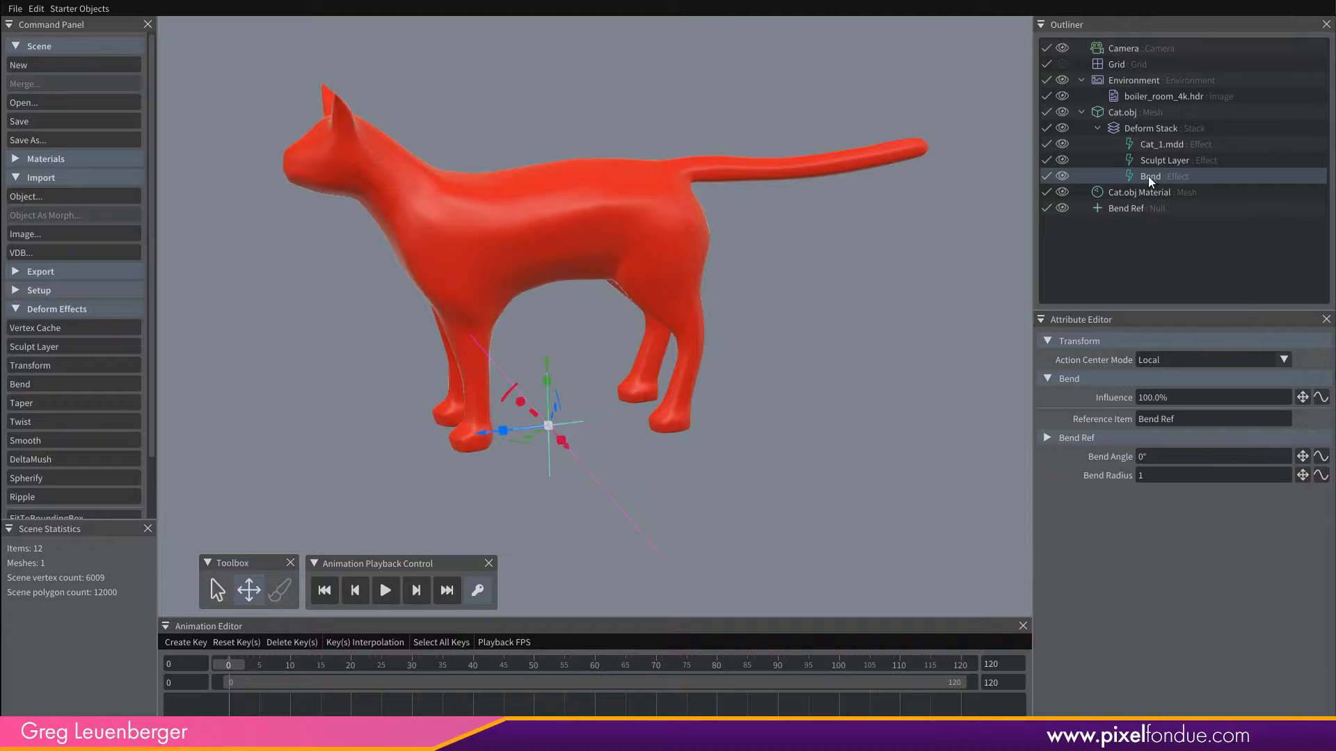
drag(1148, 177, 1176, 145)
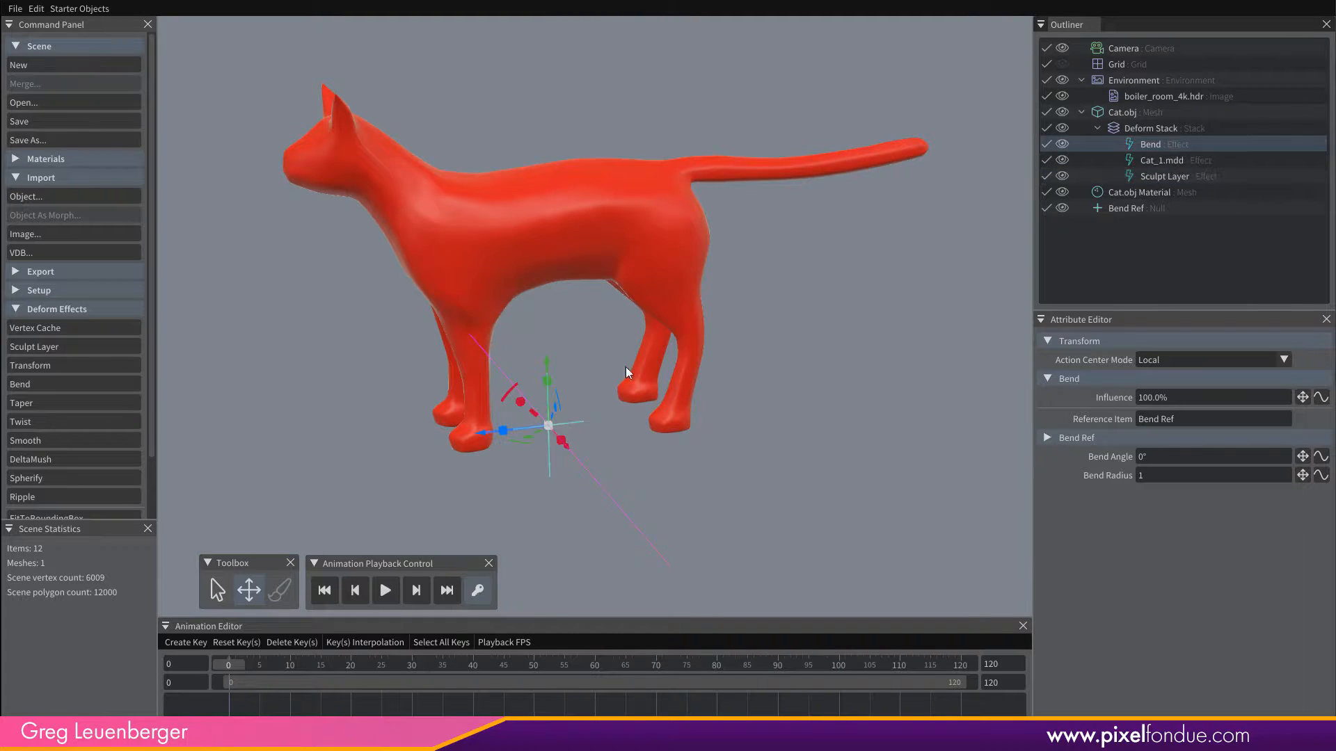
drag(521, 402, 703, 179)
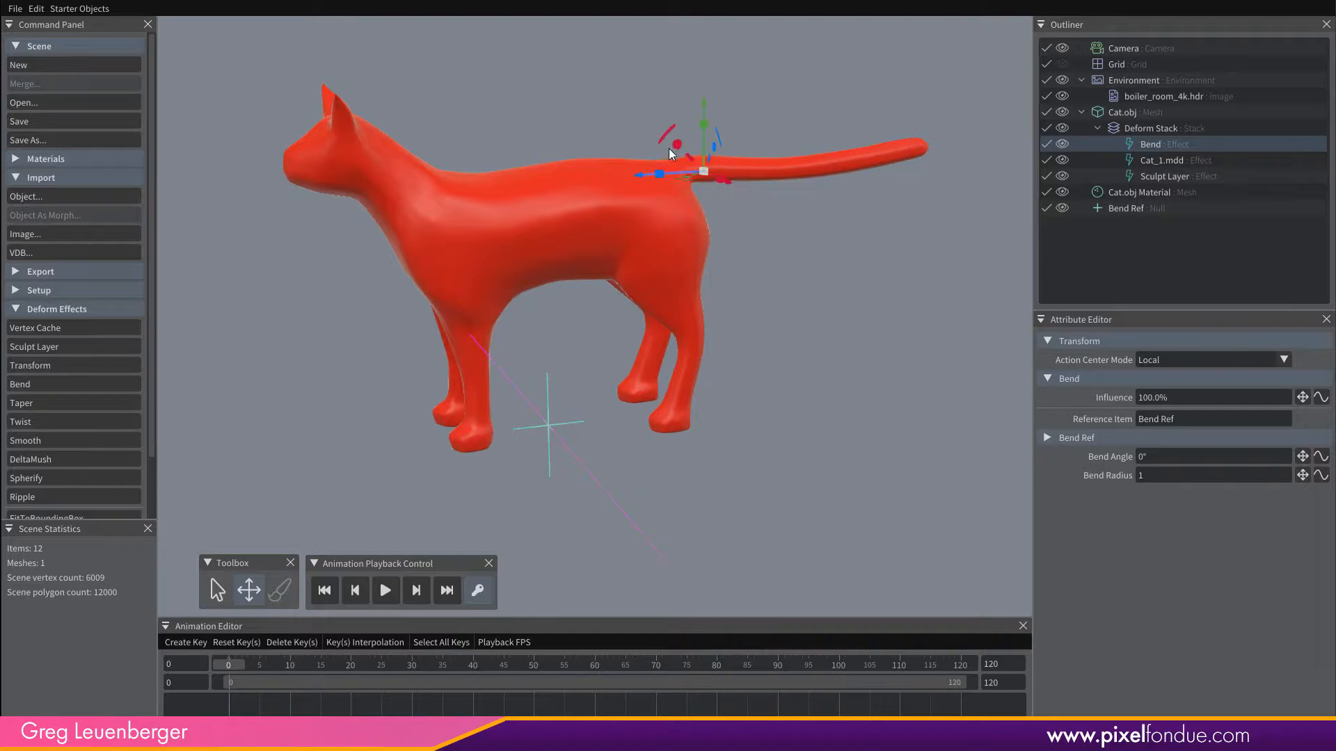
middle_drag(647, 230, 666, 272)
key(ctrl+z)
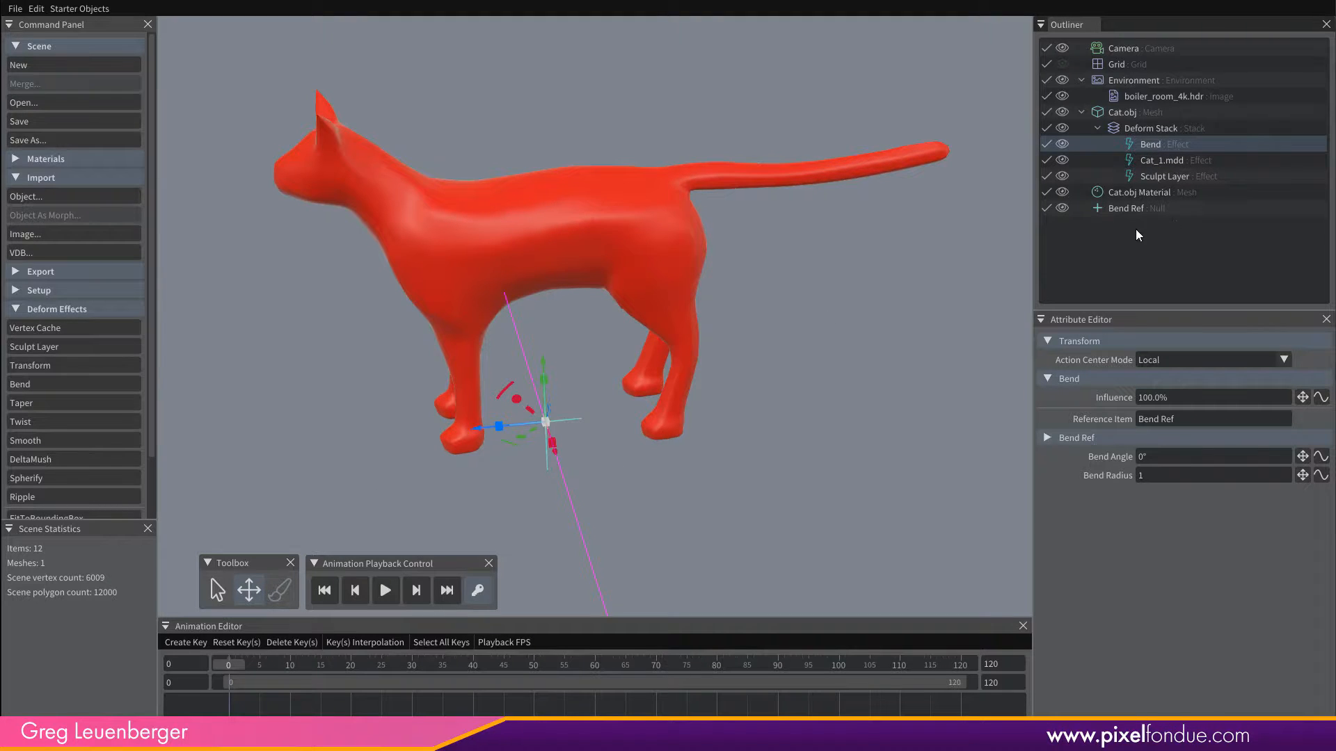
Move the Bend Ref null to the base of the cat's tail and rotate it so the bend axis follows the tail.
click(1125, 208)
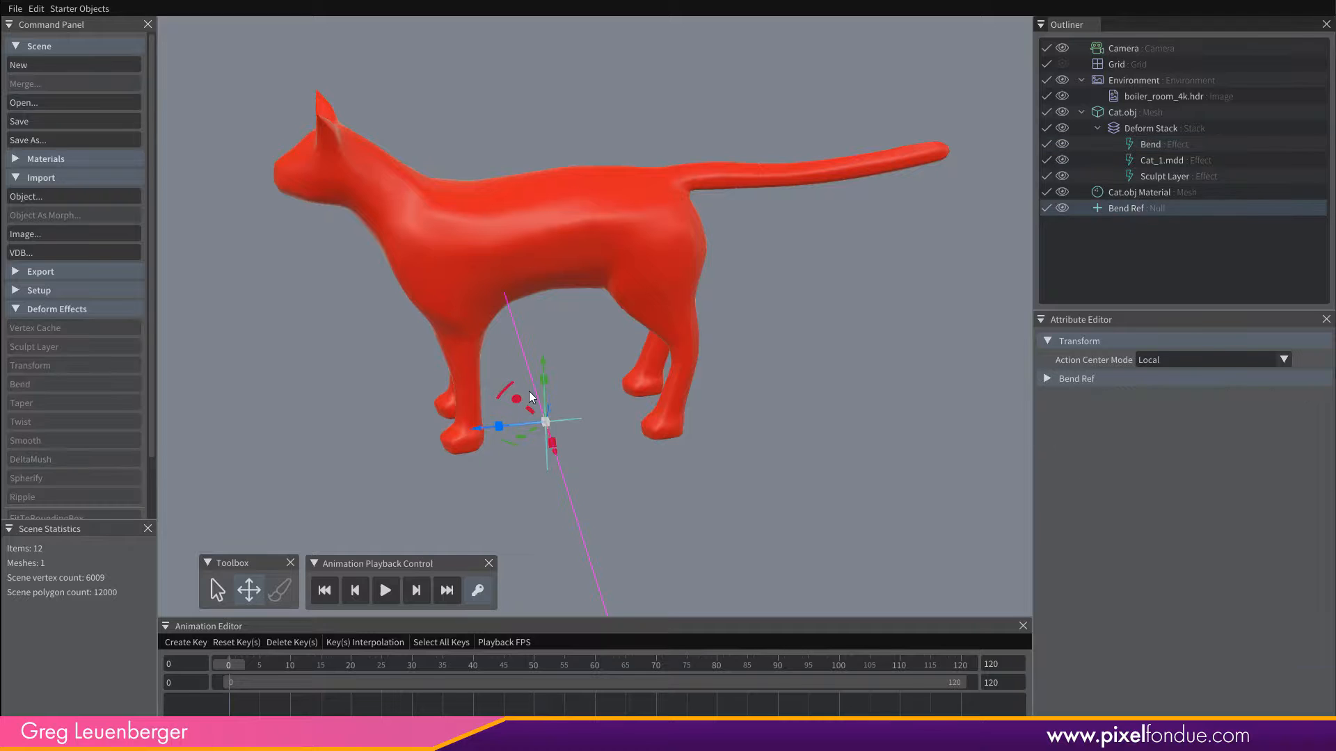
drag(530, 397, 659, 153)
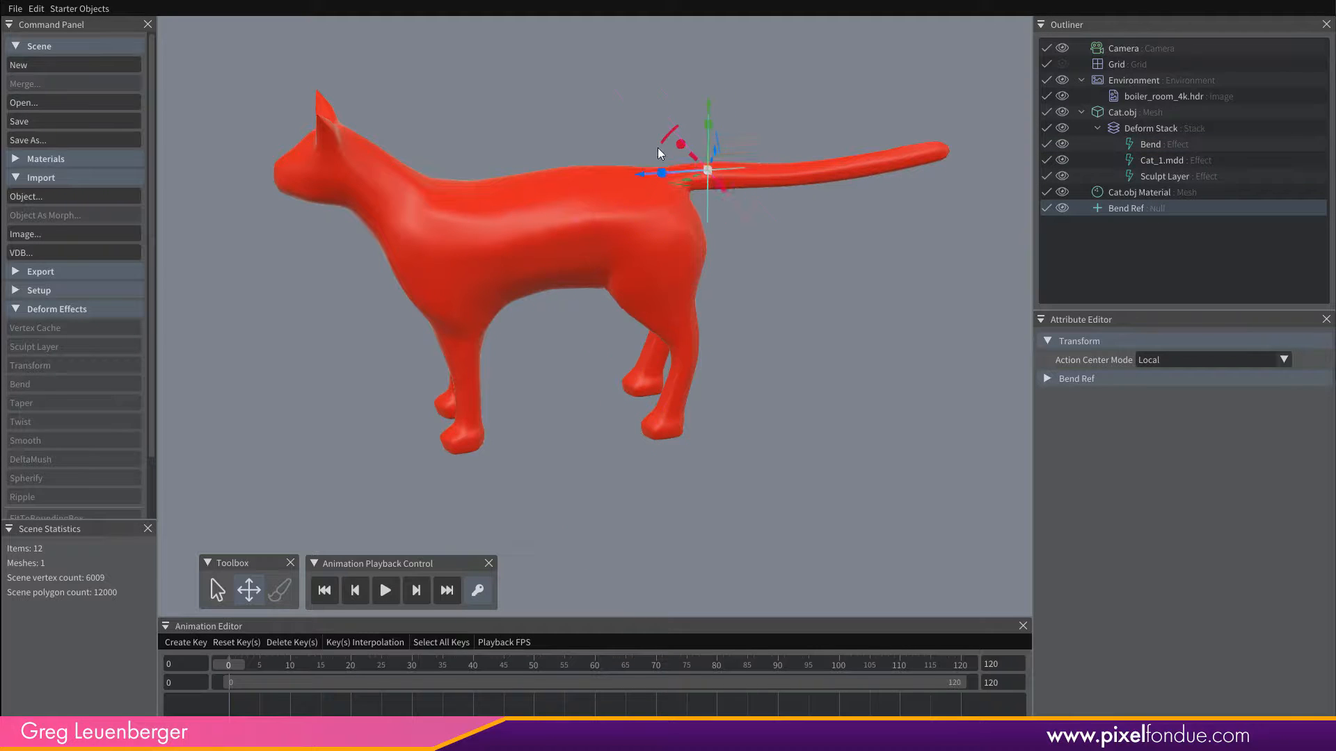
middle_drag(661, 165, 673, 387)
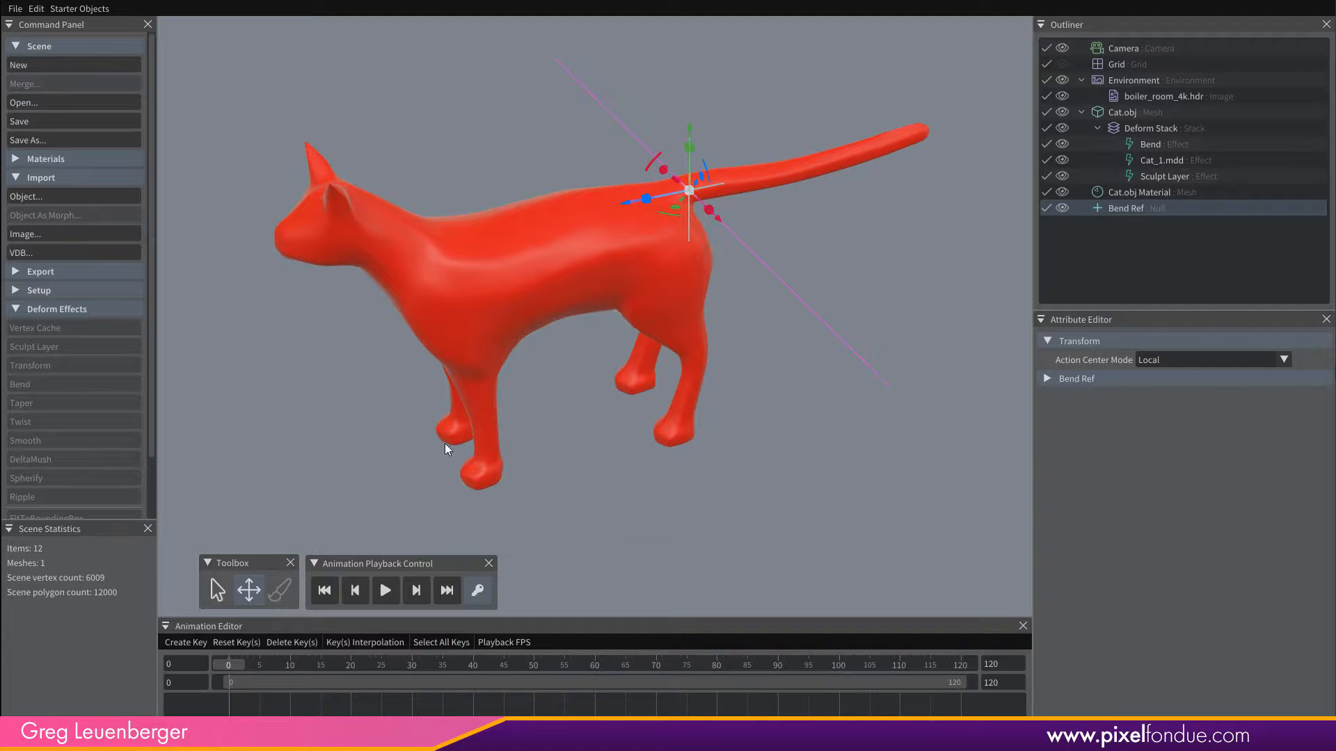
drag(671, 215, 772, 202)
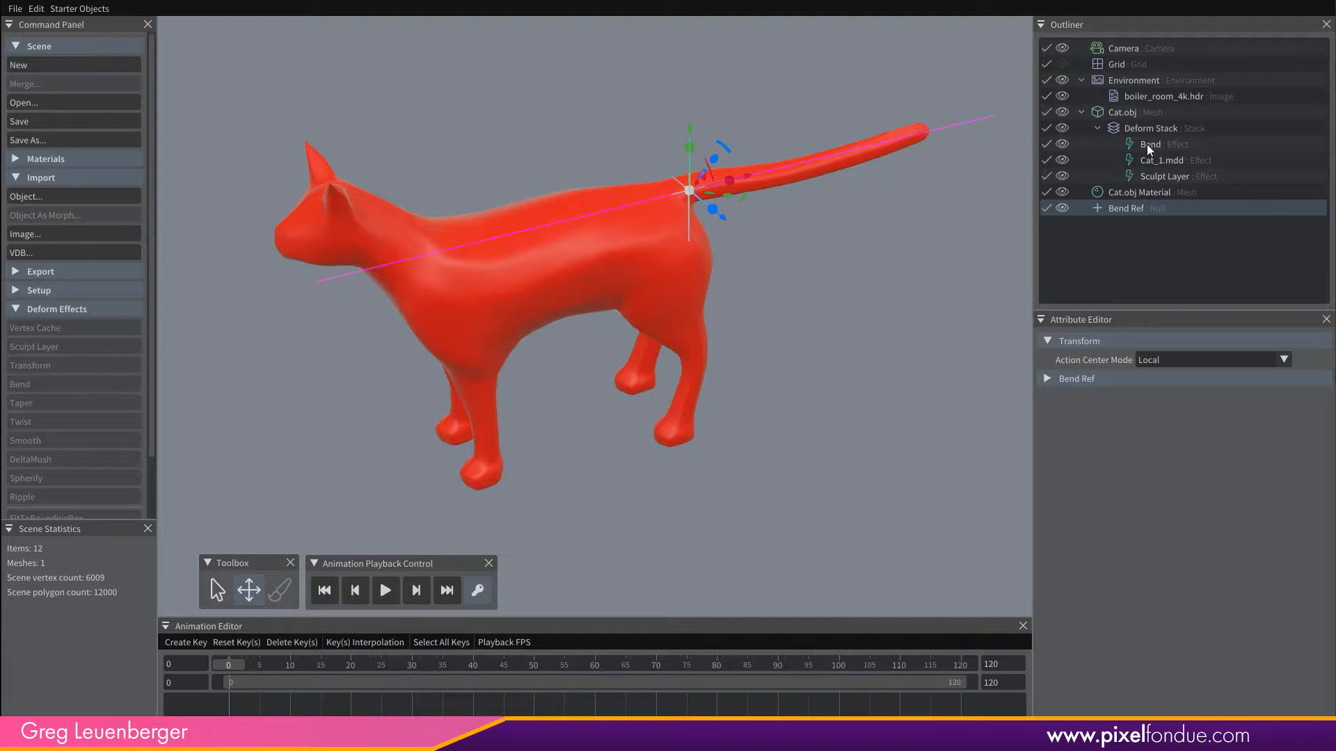
Try a Bend Angle of -84.5° on the Bend effect and undo it.
click(1170, 147)
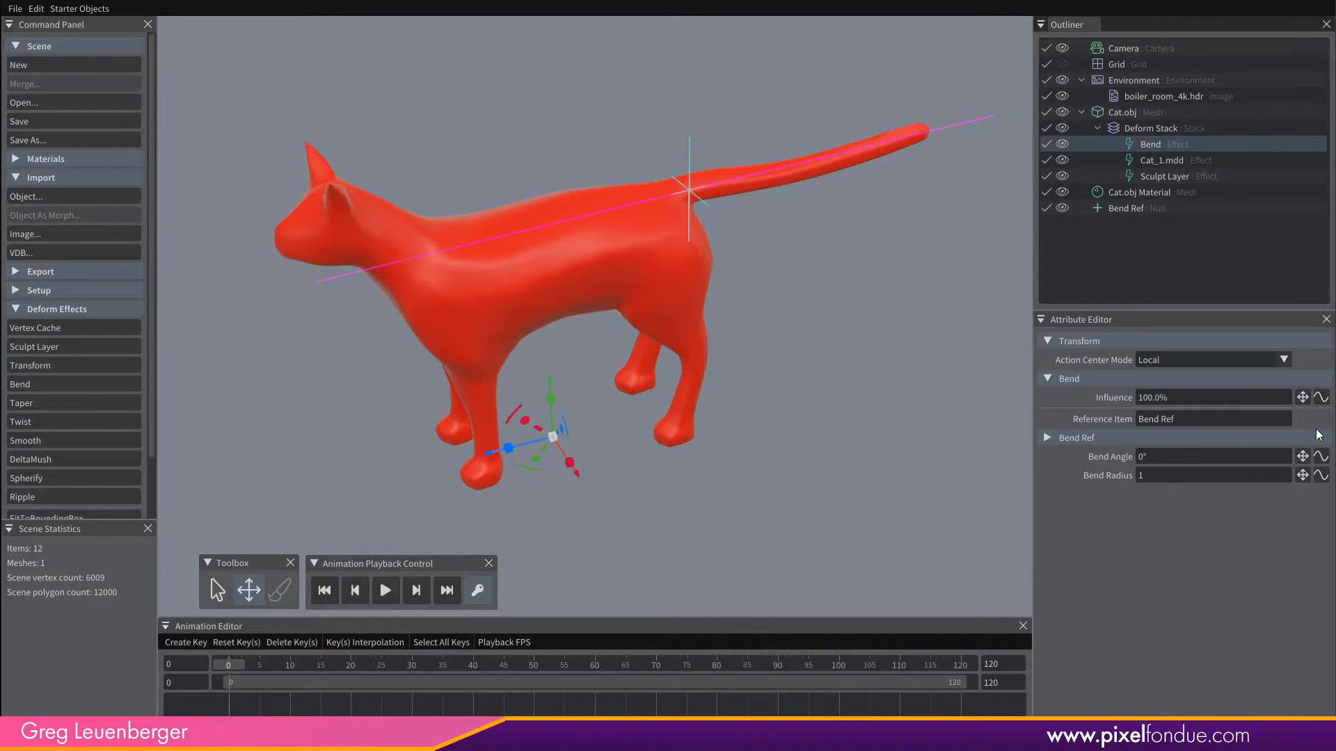
drag(1302, 456, 1103, 460)
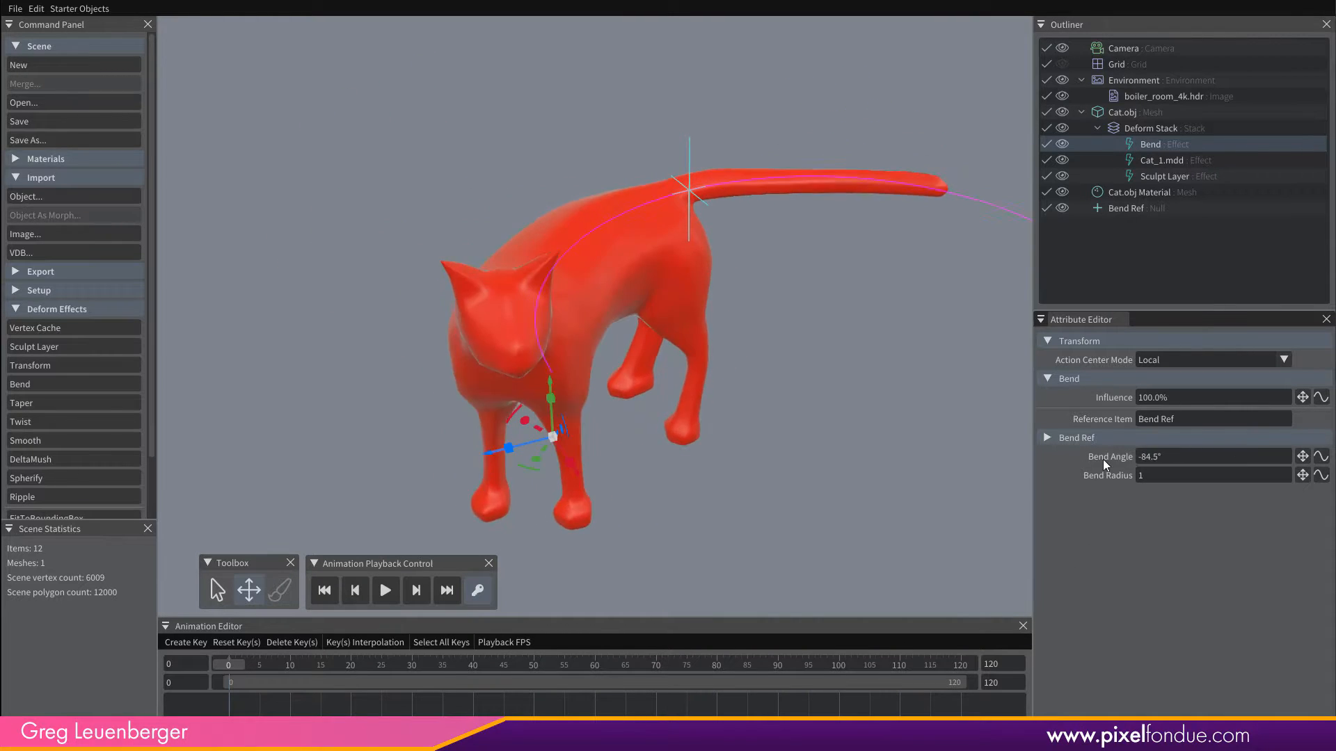
key(ctrl+z)
alt+drag(630, 379, 604, 353)
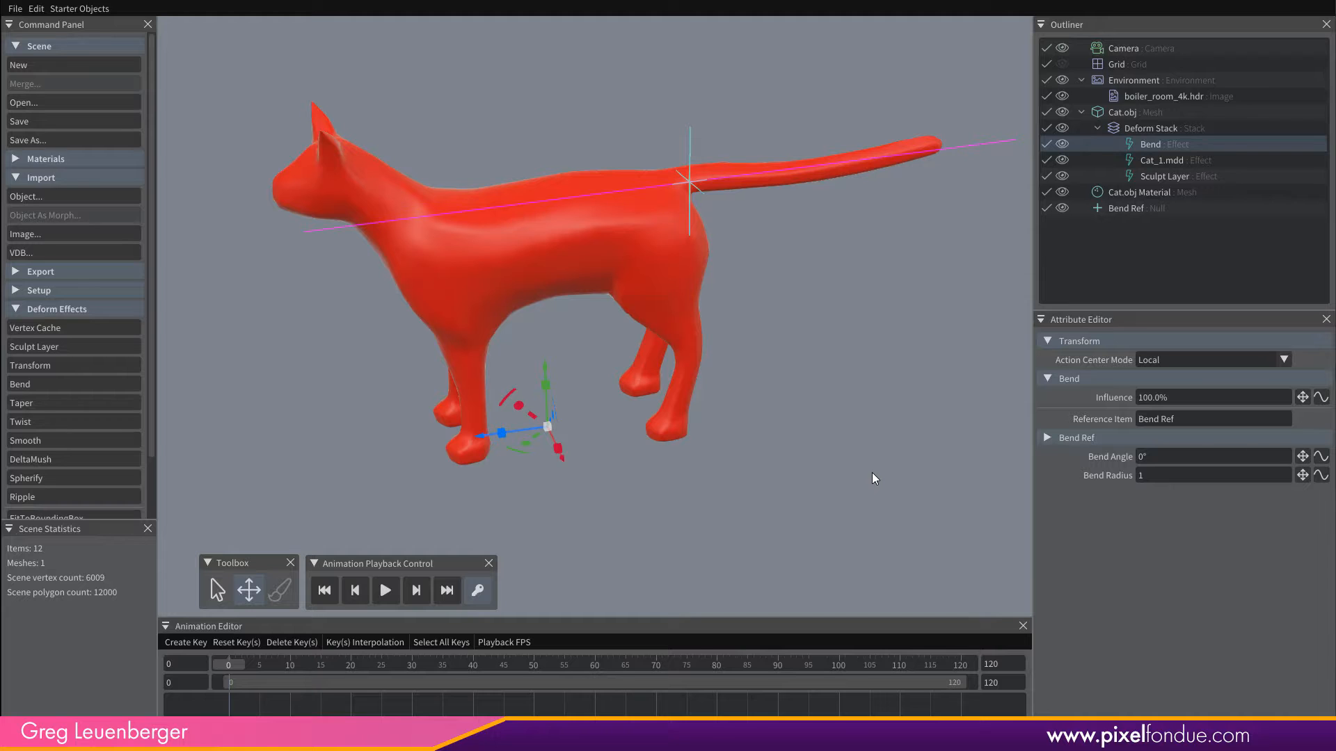
alt+drag(735, 507, 732, 482)
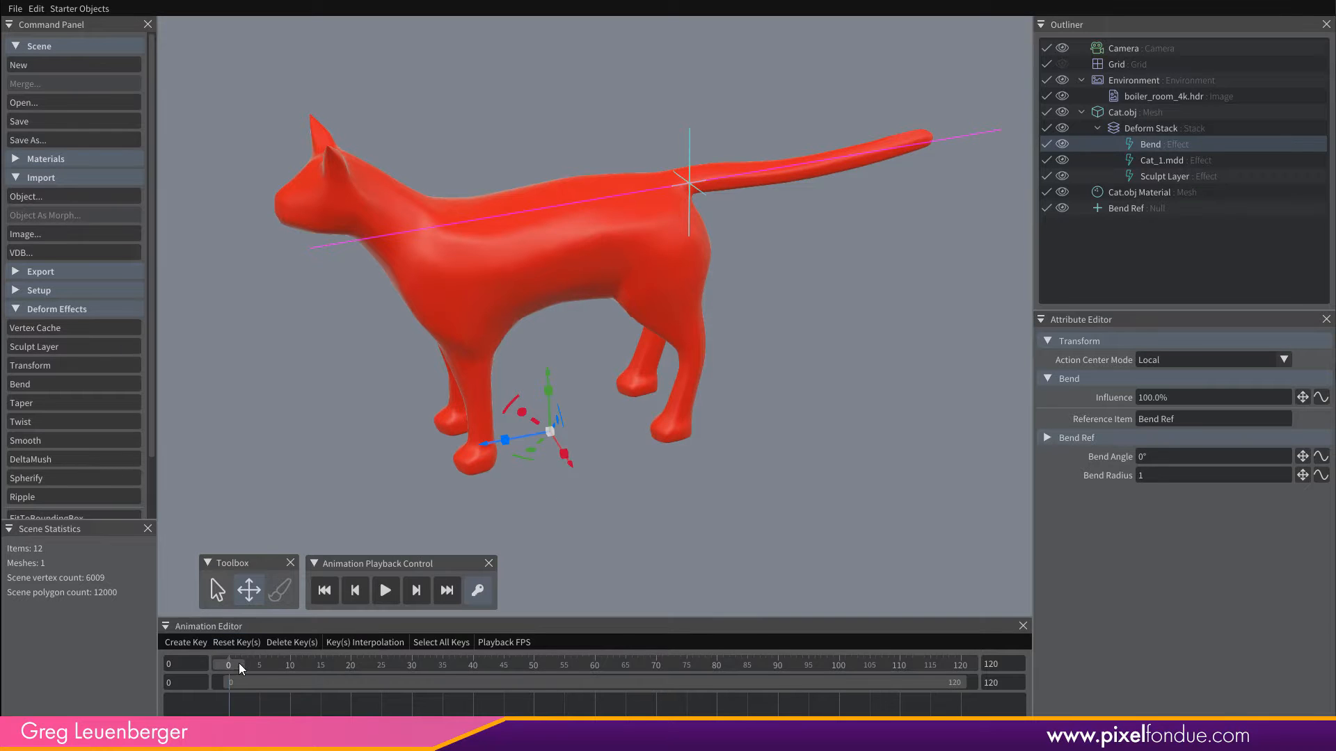
Scrub the animation from frame 0 towards frame 120 and back to review the cat with the DeltaMush effect.
drag(239, 662, 71, 670)
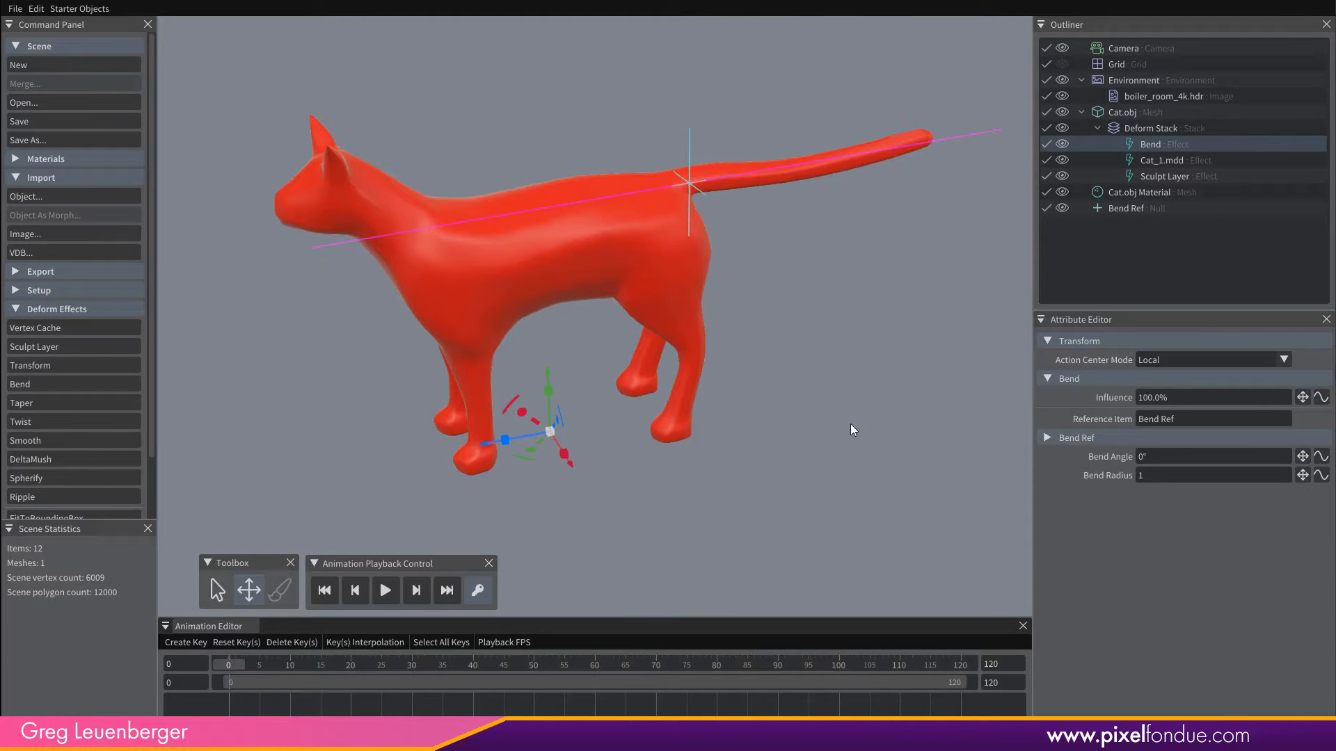
drag(376, 661, 401, 665)
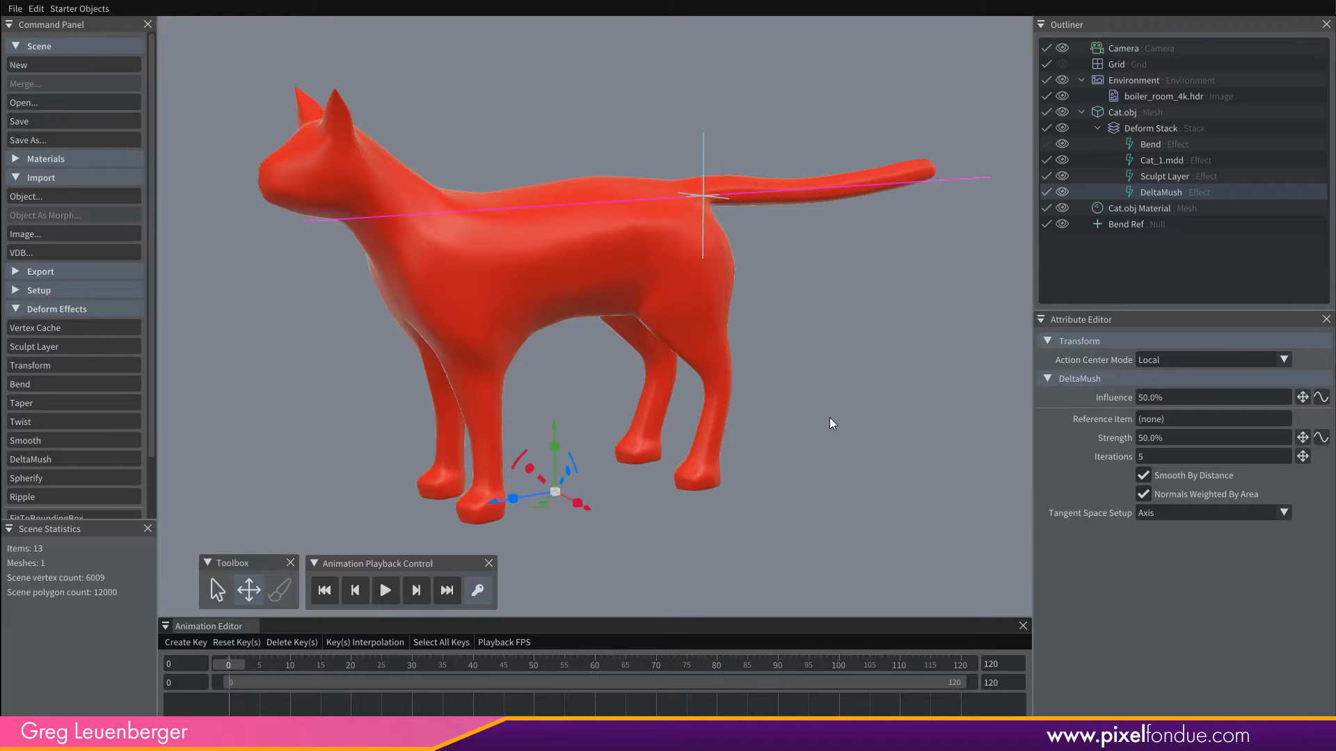
drag(235, 665, 181, 687)
drag(229, 658, 875, 681)
drag(956, 689, 77, 697)
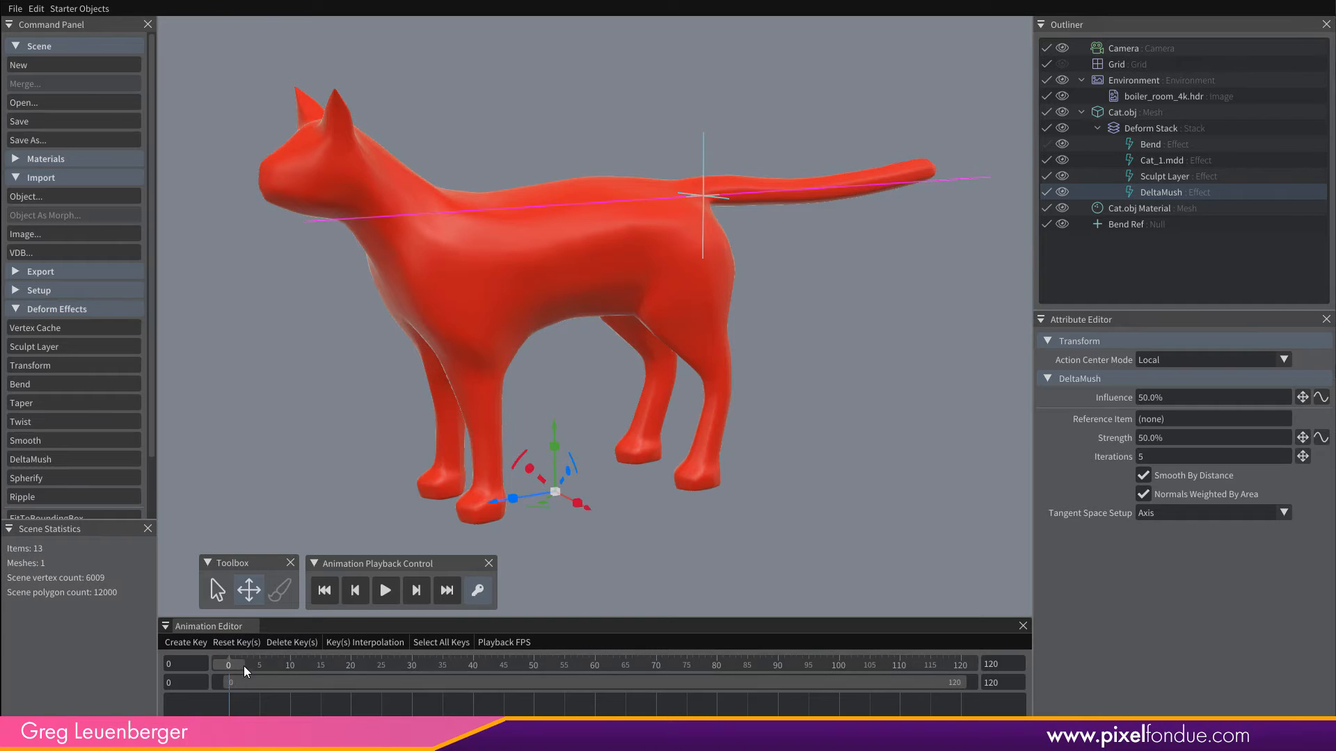
mouse_move(243, 666)
mouse_down()
mouse_move(963, 674)
mouse_move(230, 685)
mouse_up()
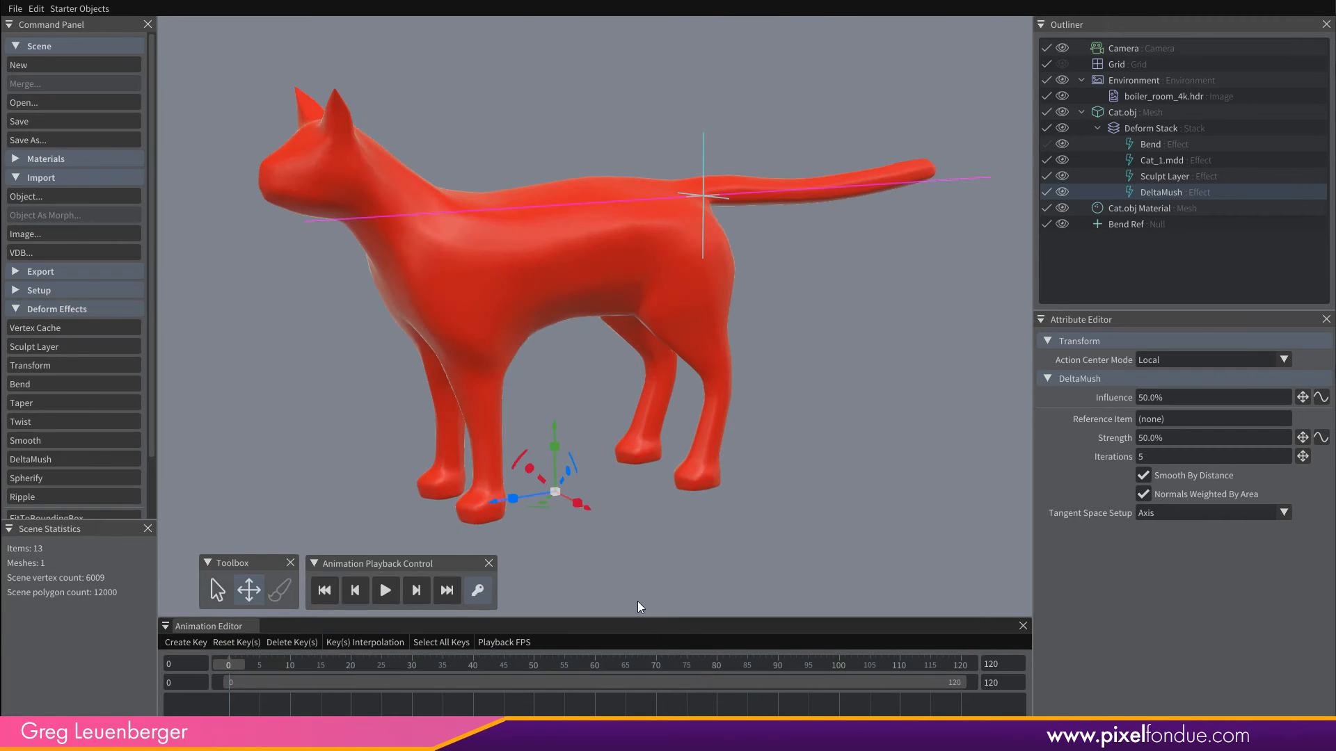